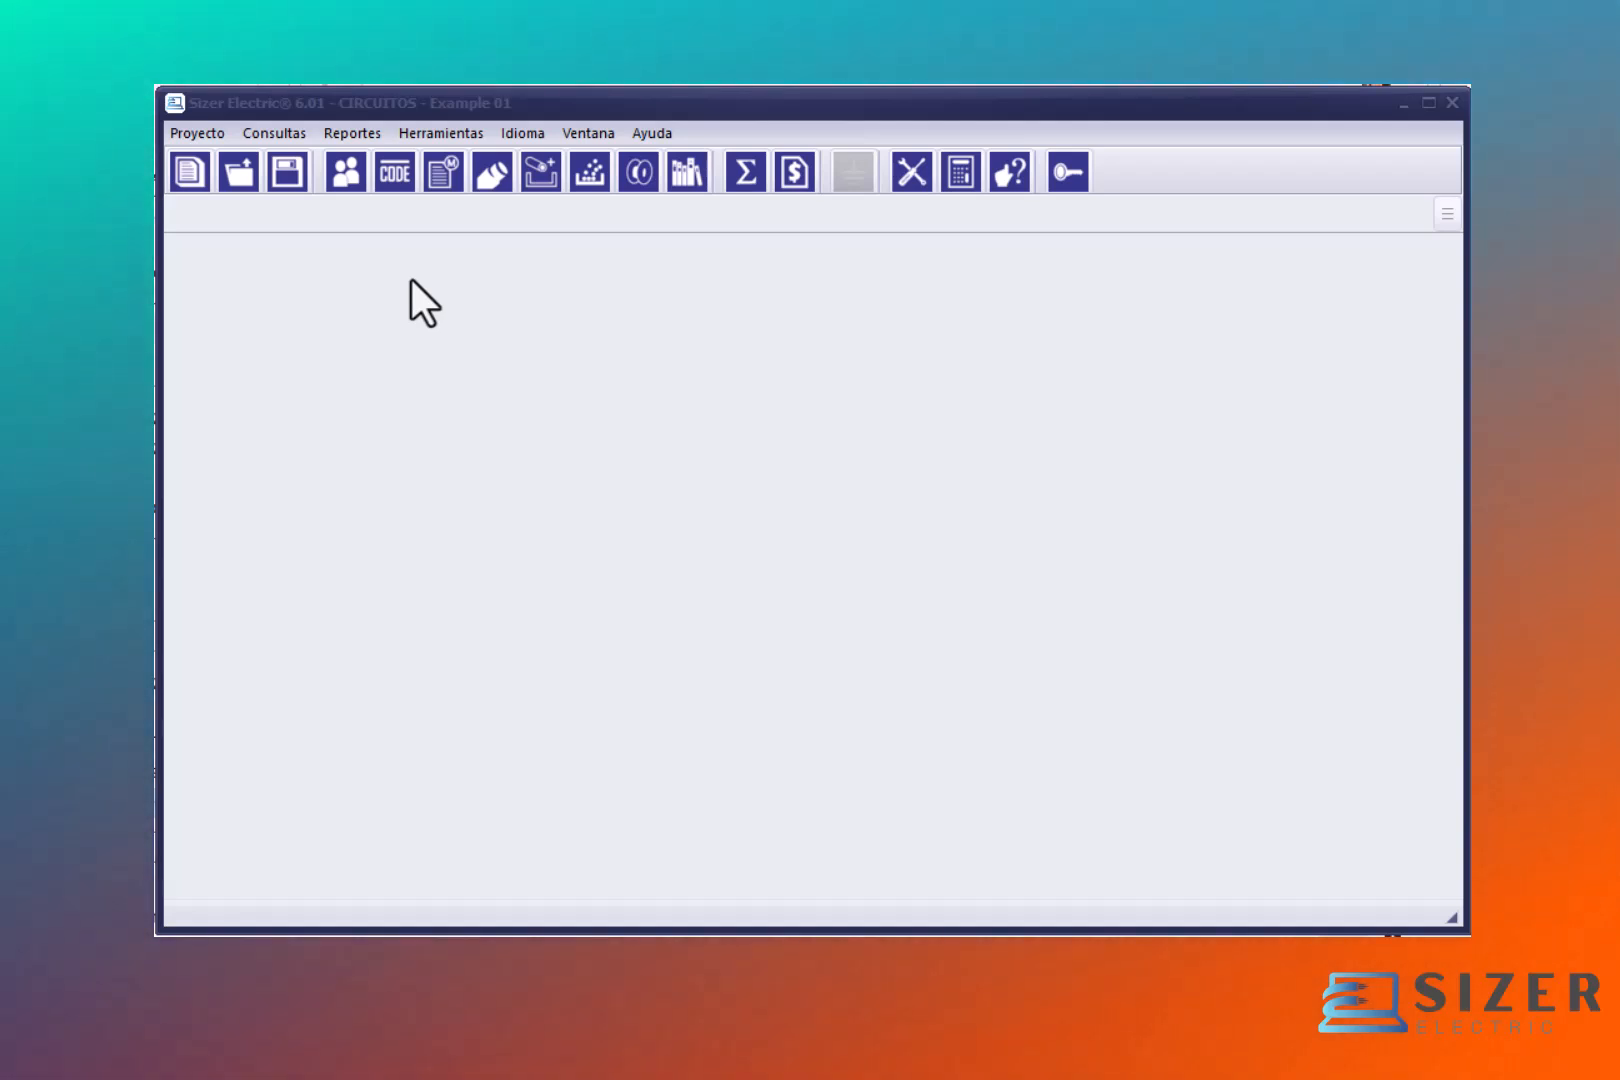
Step: Open the project standards (Normas) and set the fill factor for raceways and trays to 80%
left_click(287, 136)
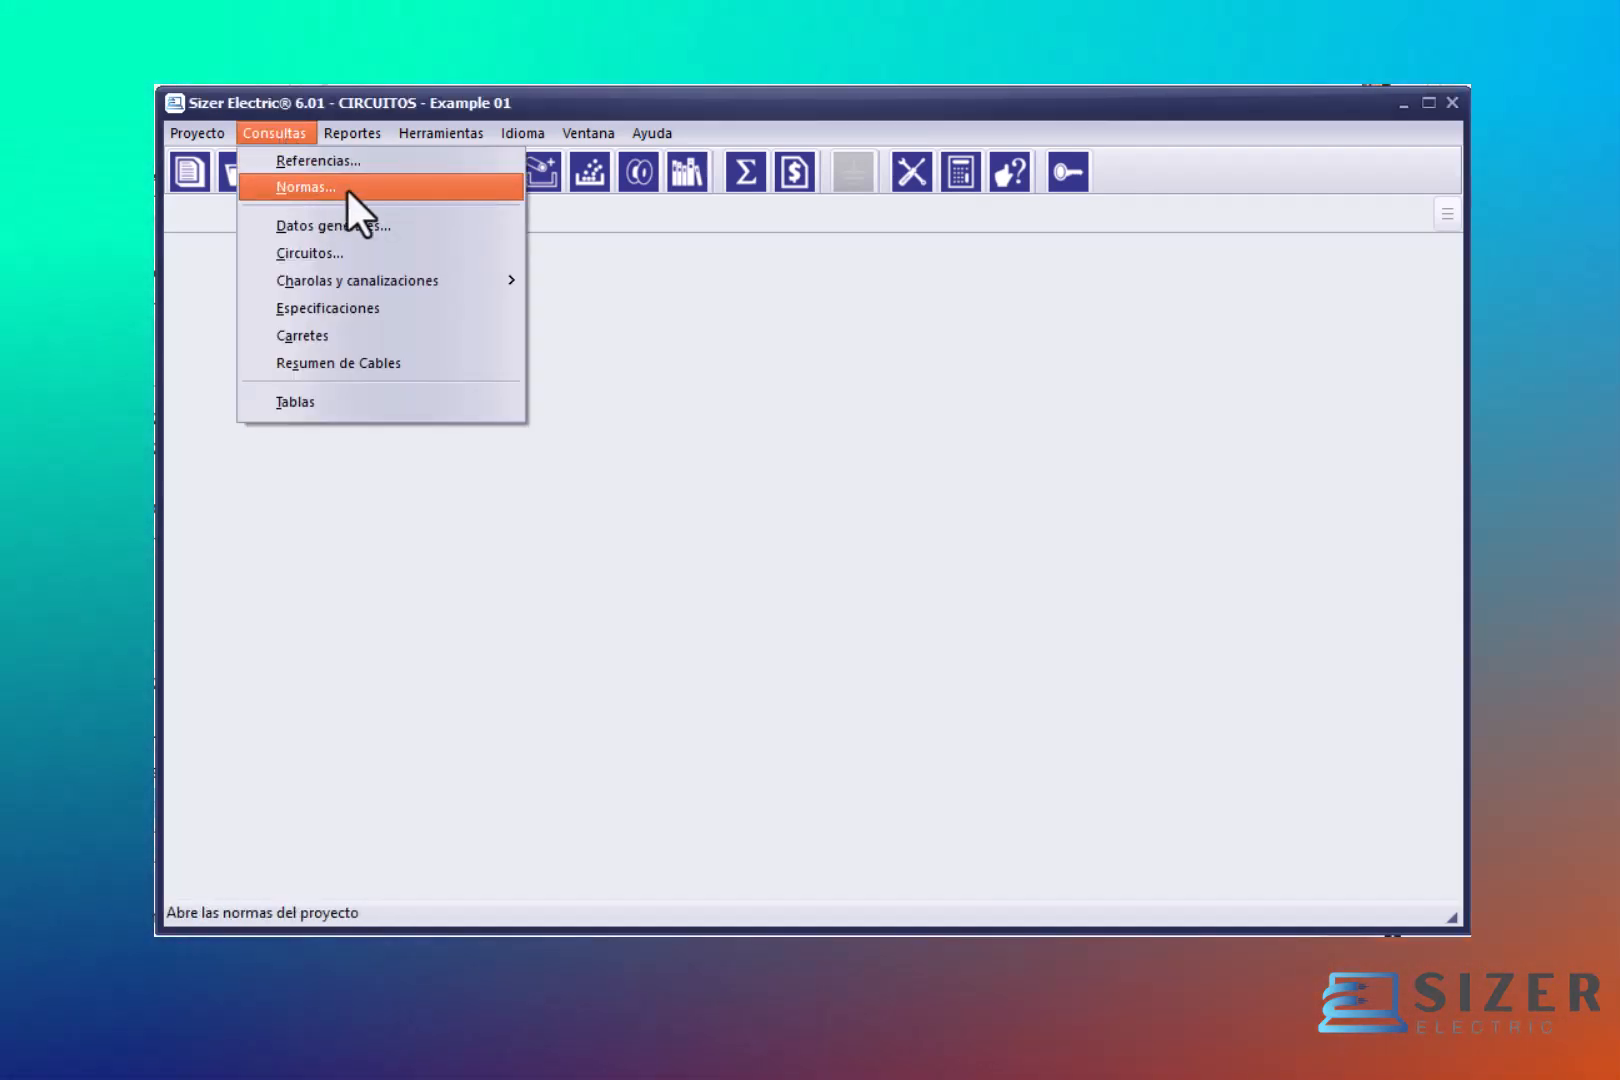
left_click(617, 295)
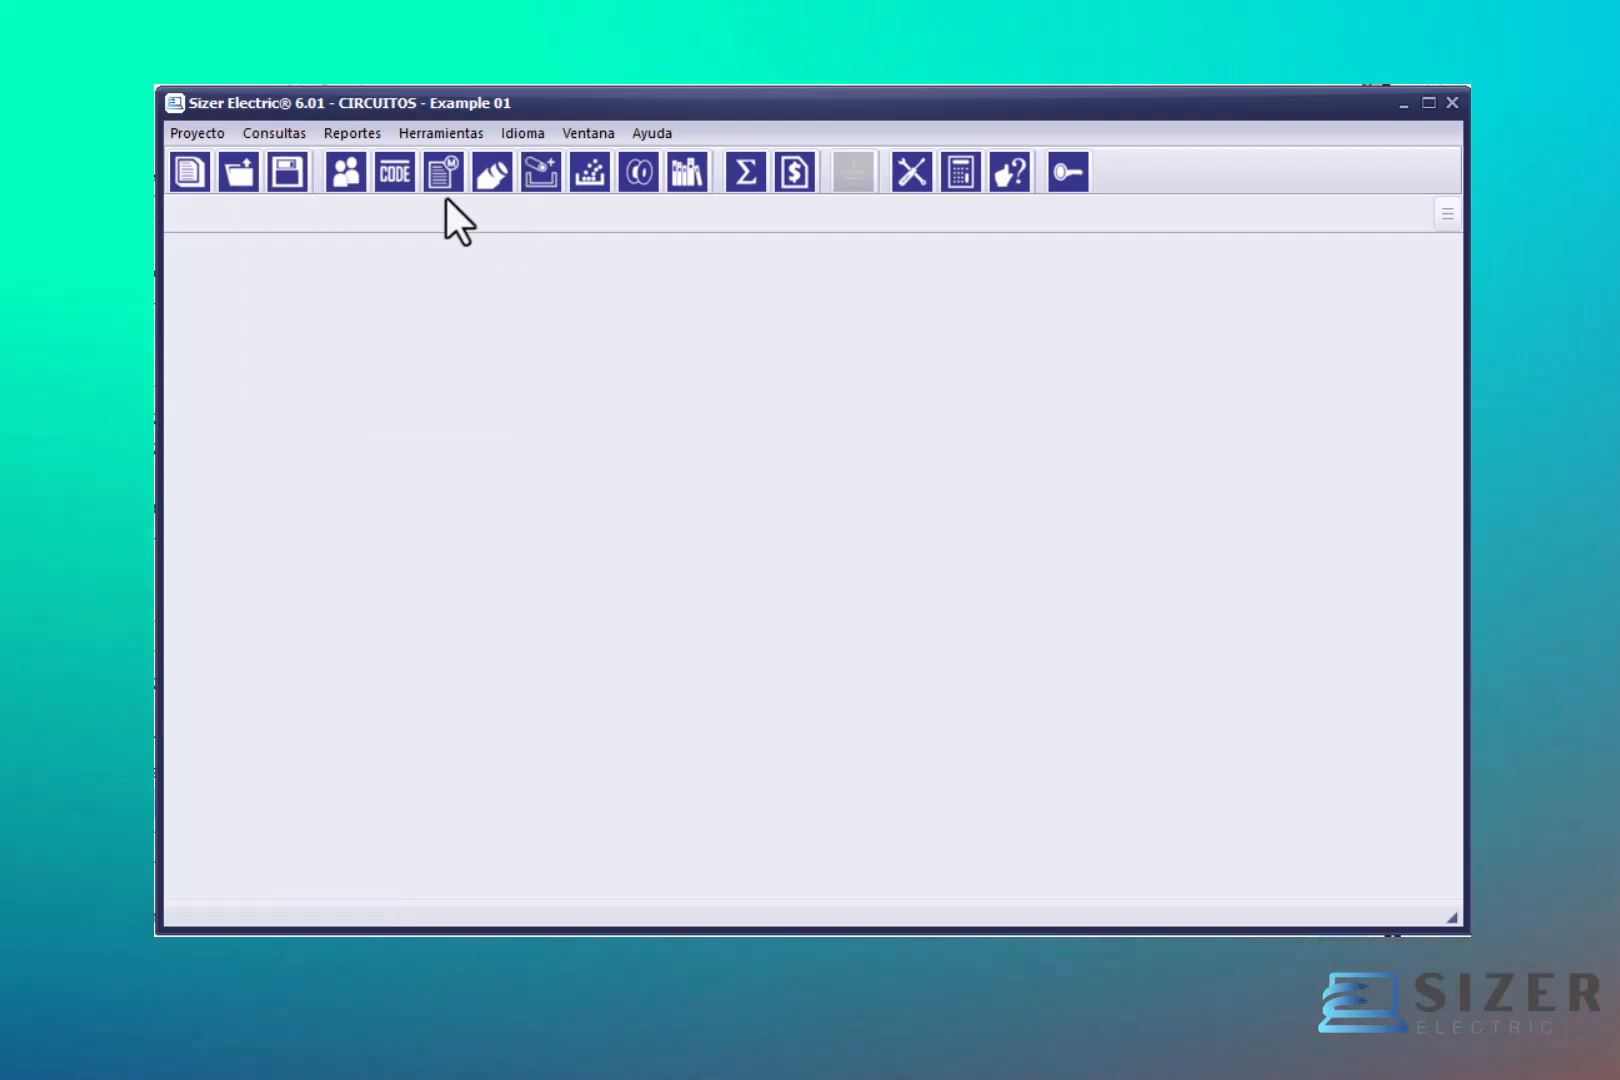
left_click(407, 184)
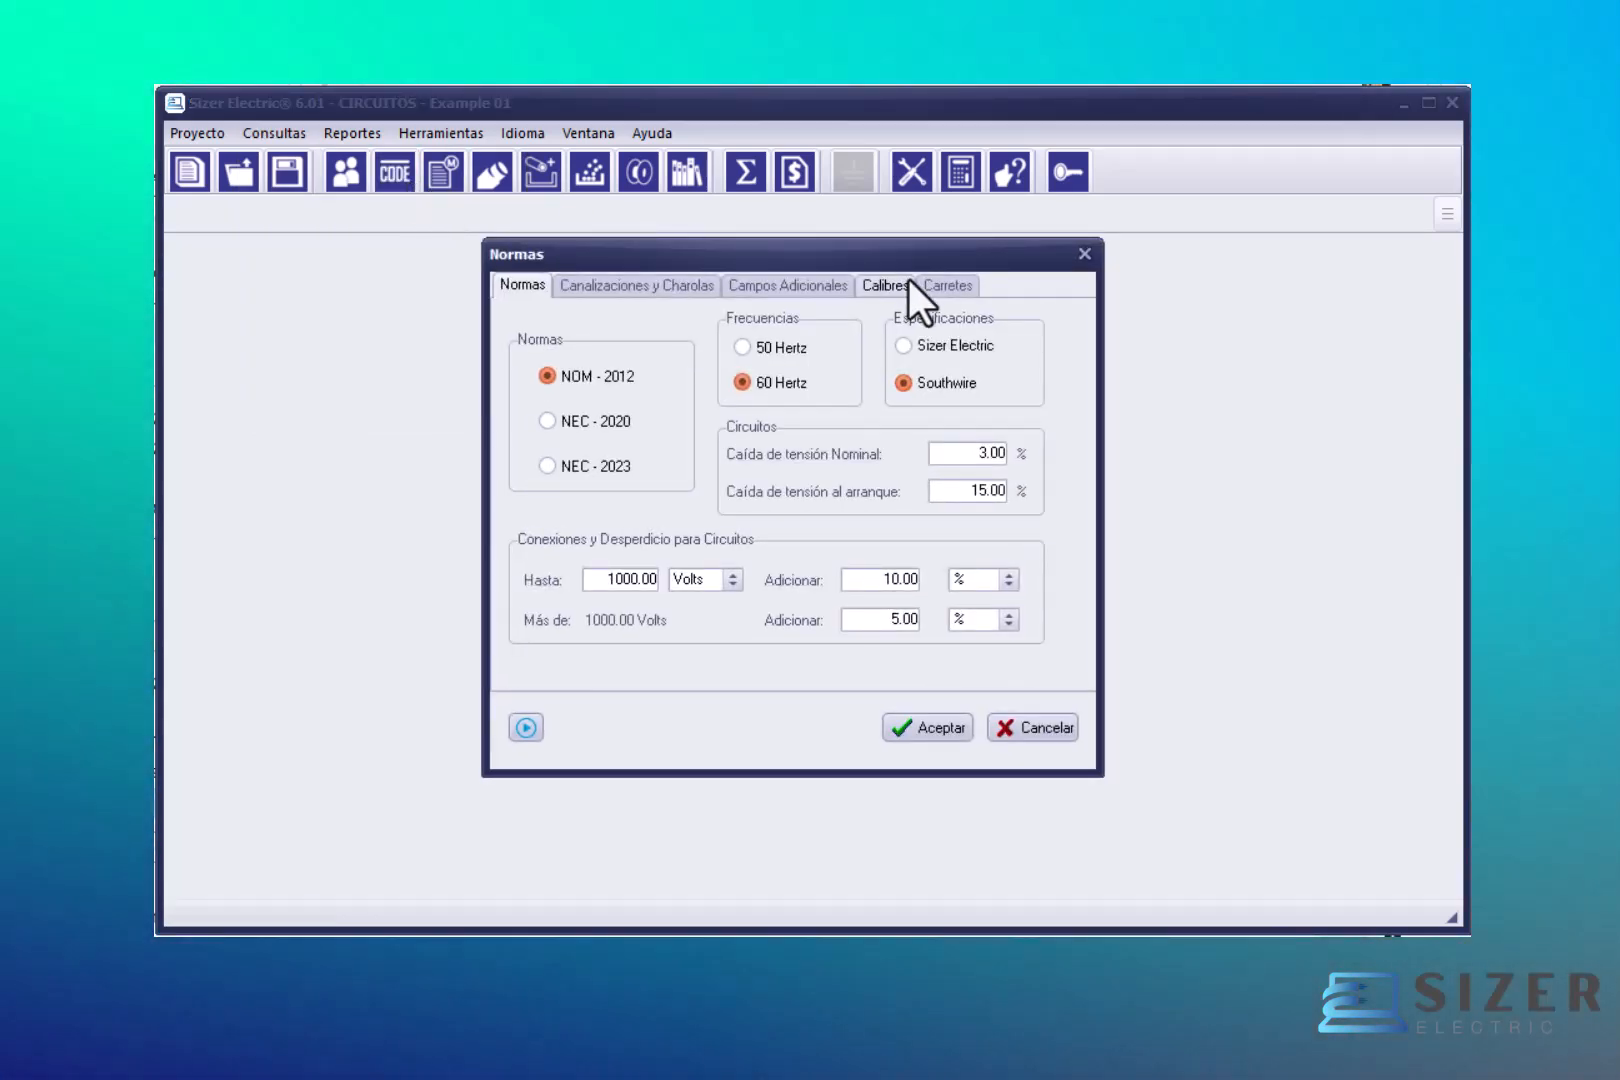
left_click(625, 288)
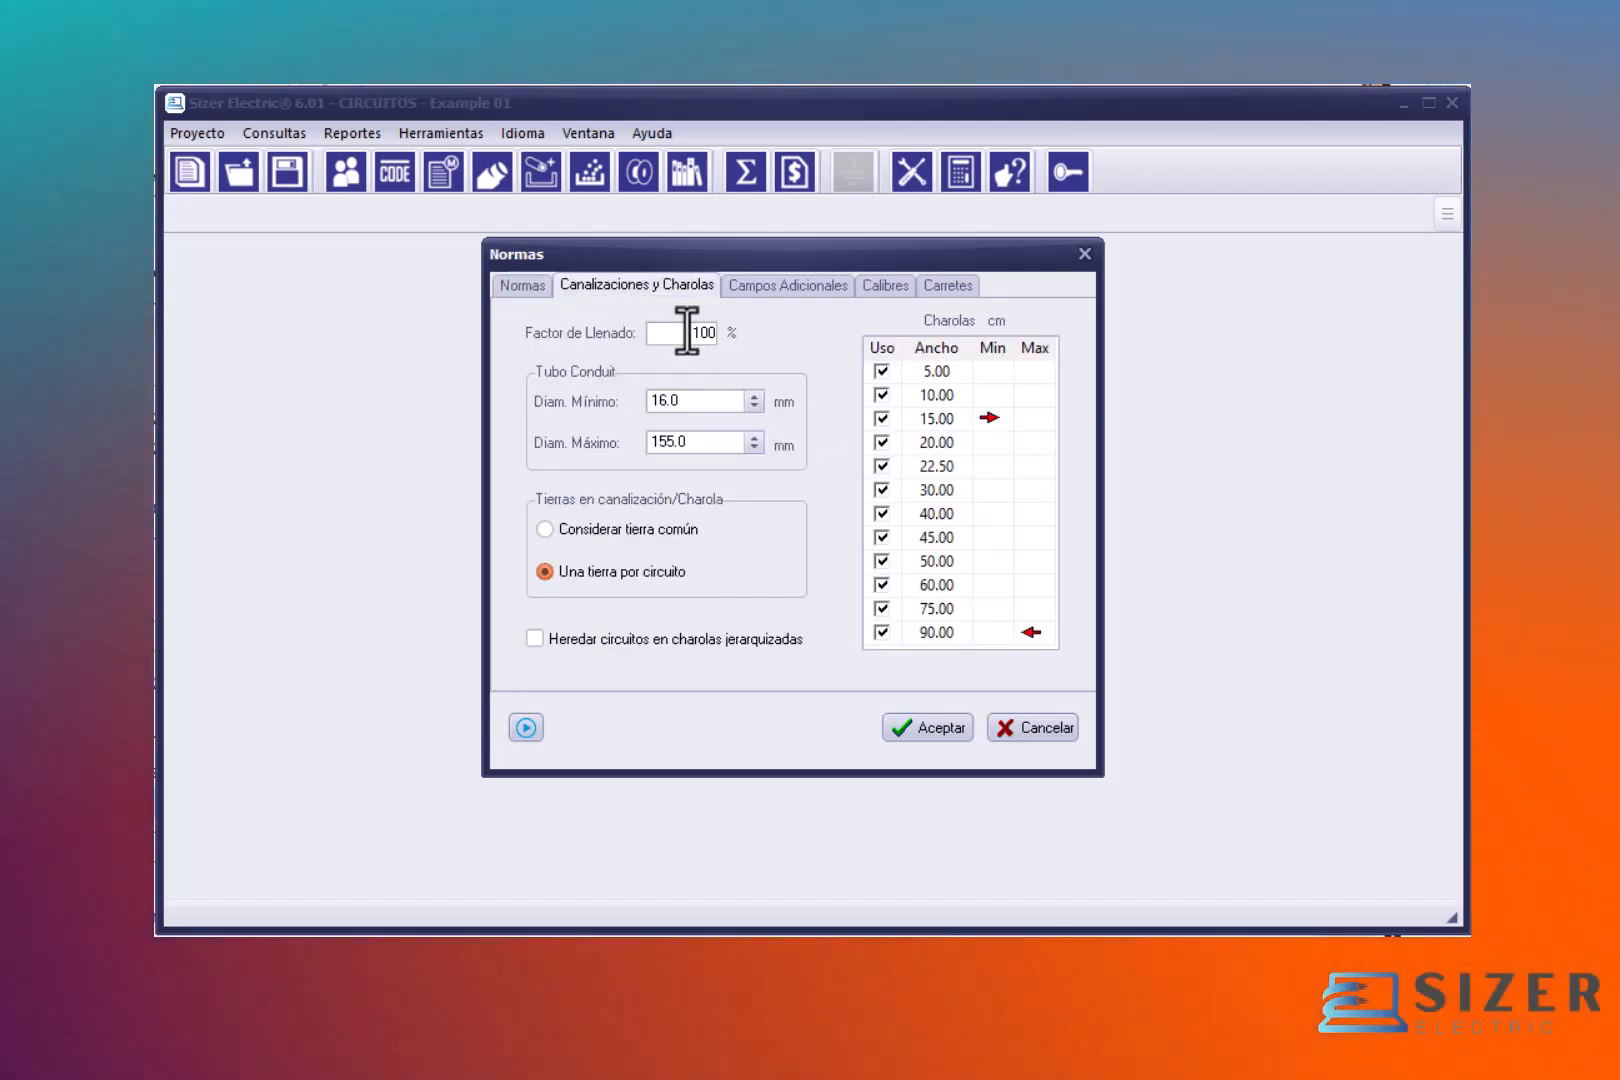
left_click_drag(687, 331, 715, 331)
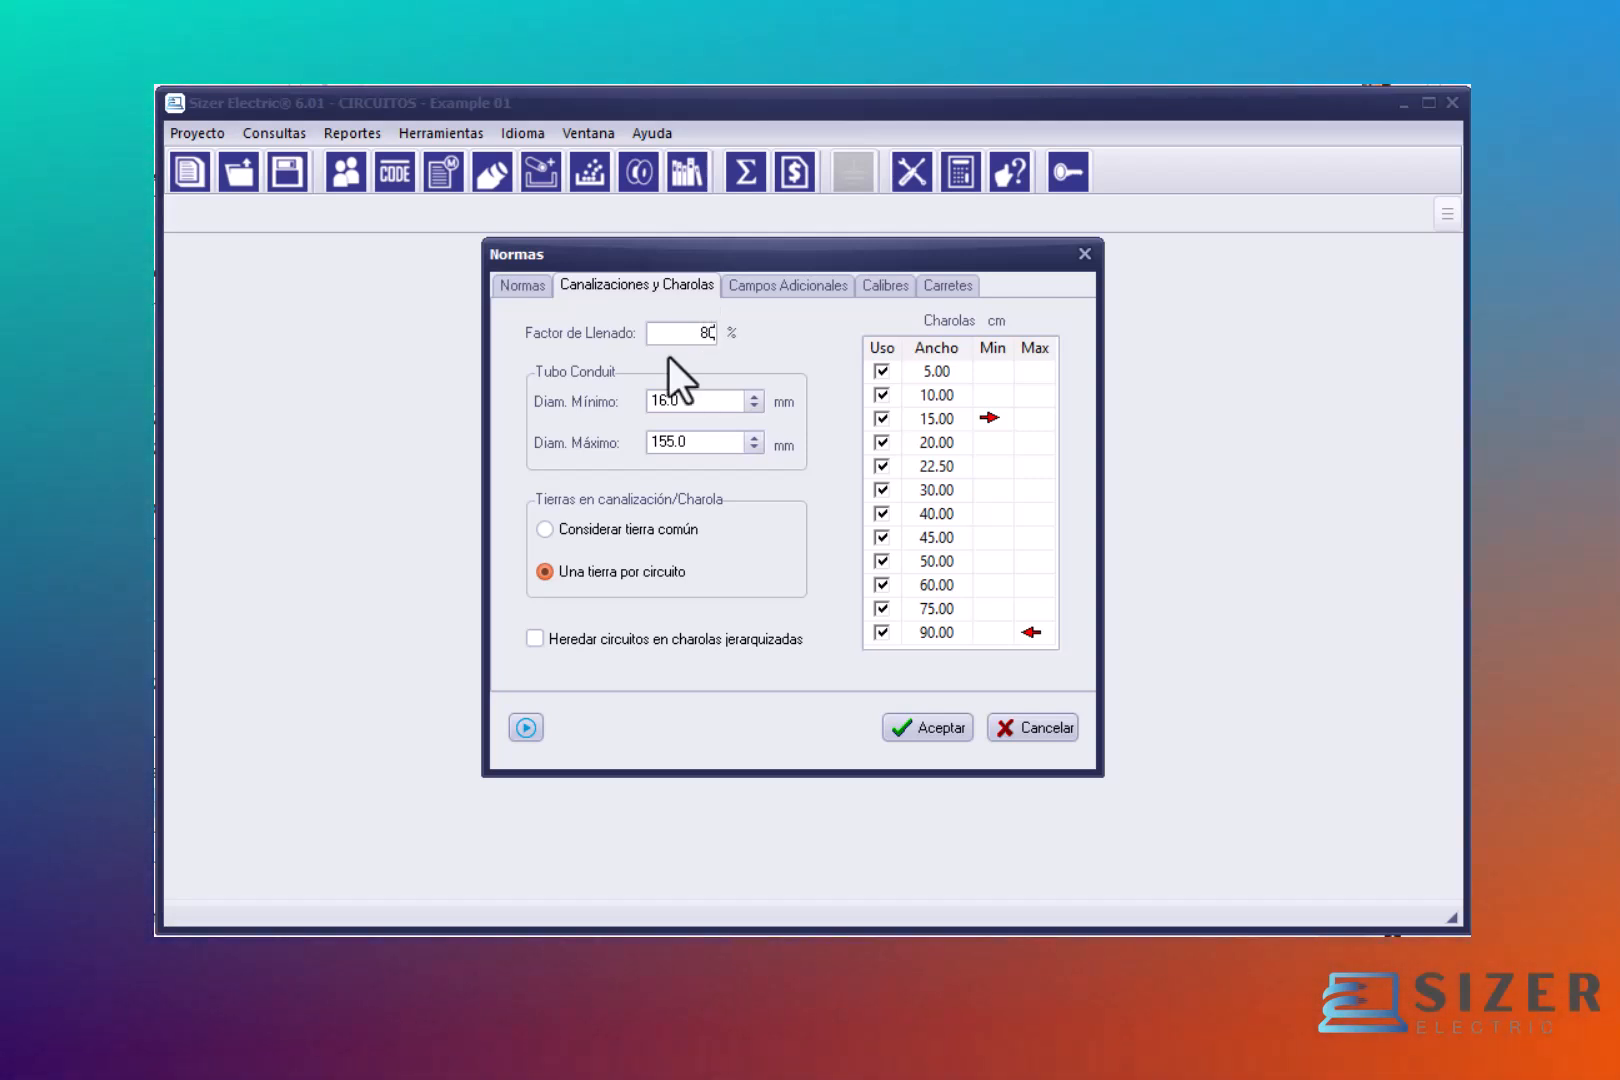
double_click(713, 335)
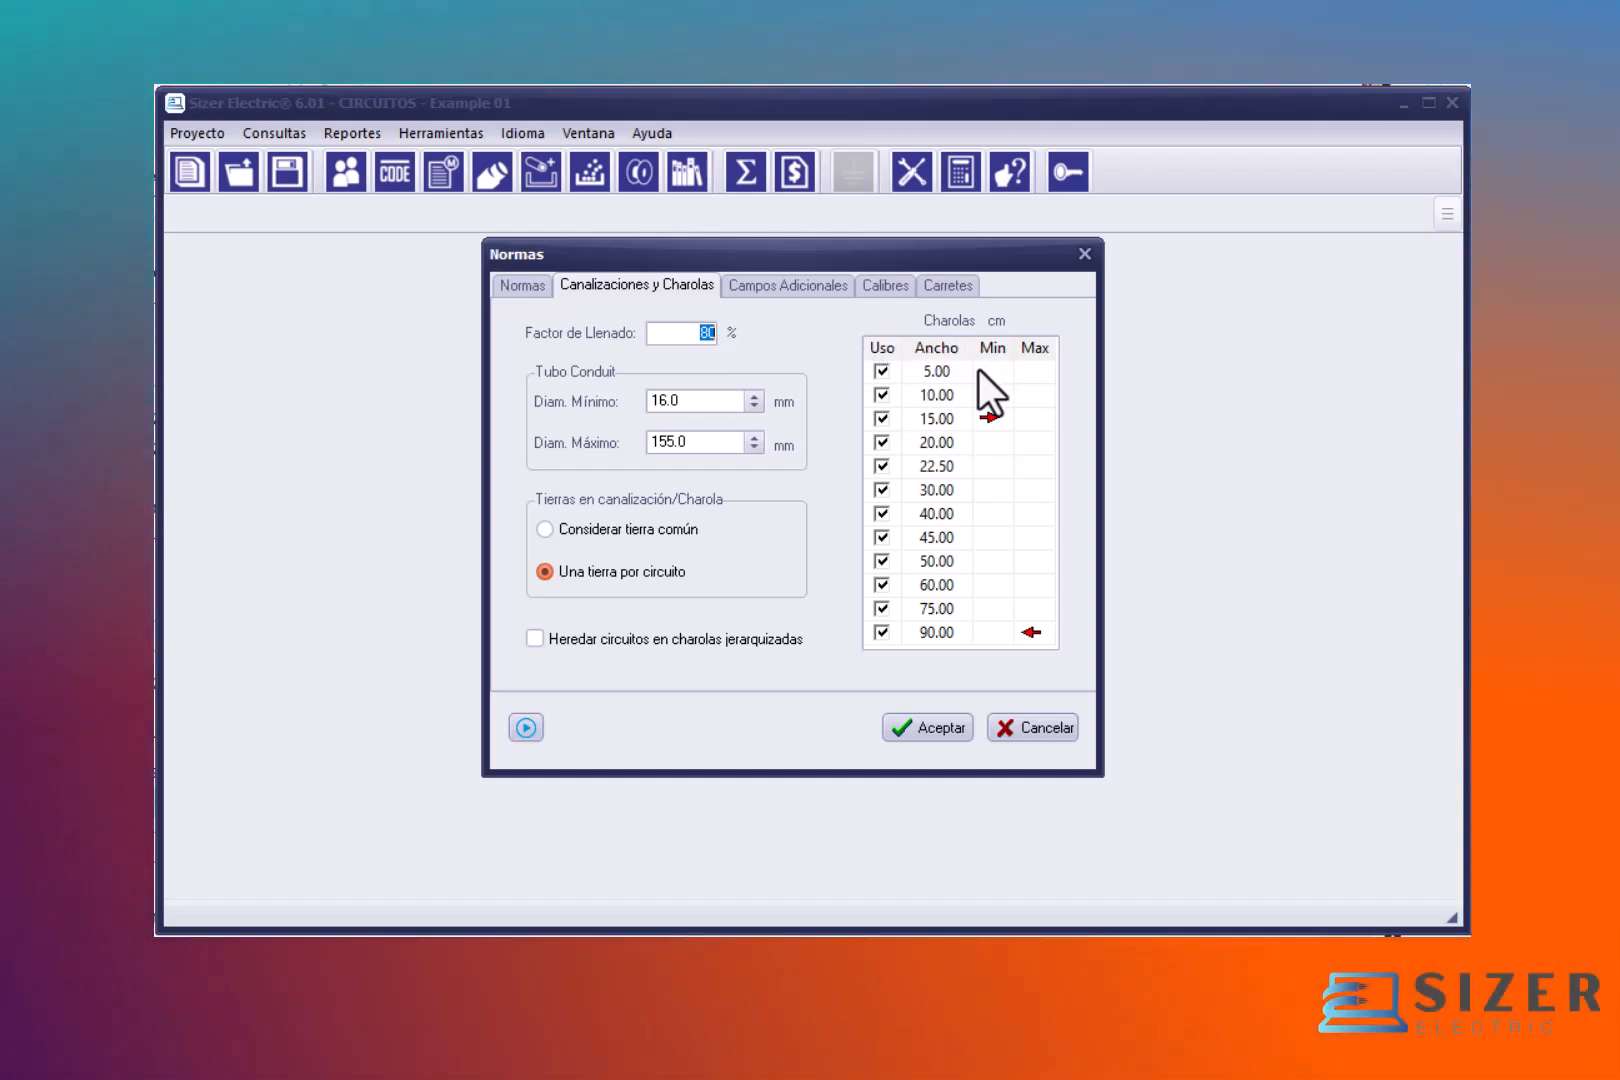
Step: Try 5 cm as the minimum tray width and restore the minimum to 15 cm
left_click(979, 370)
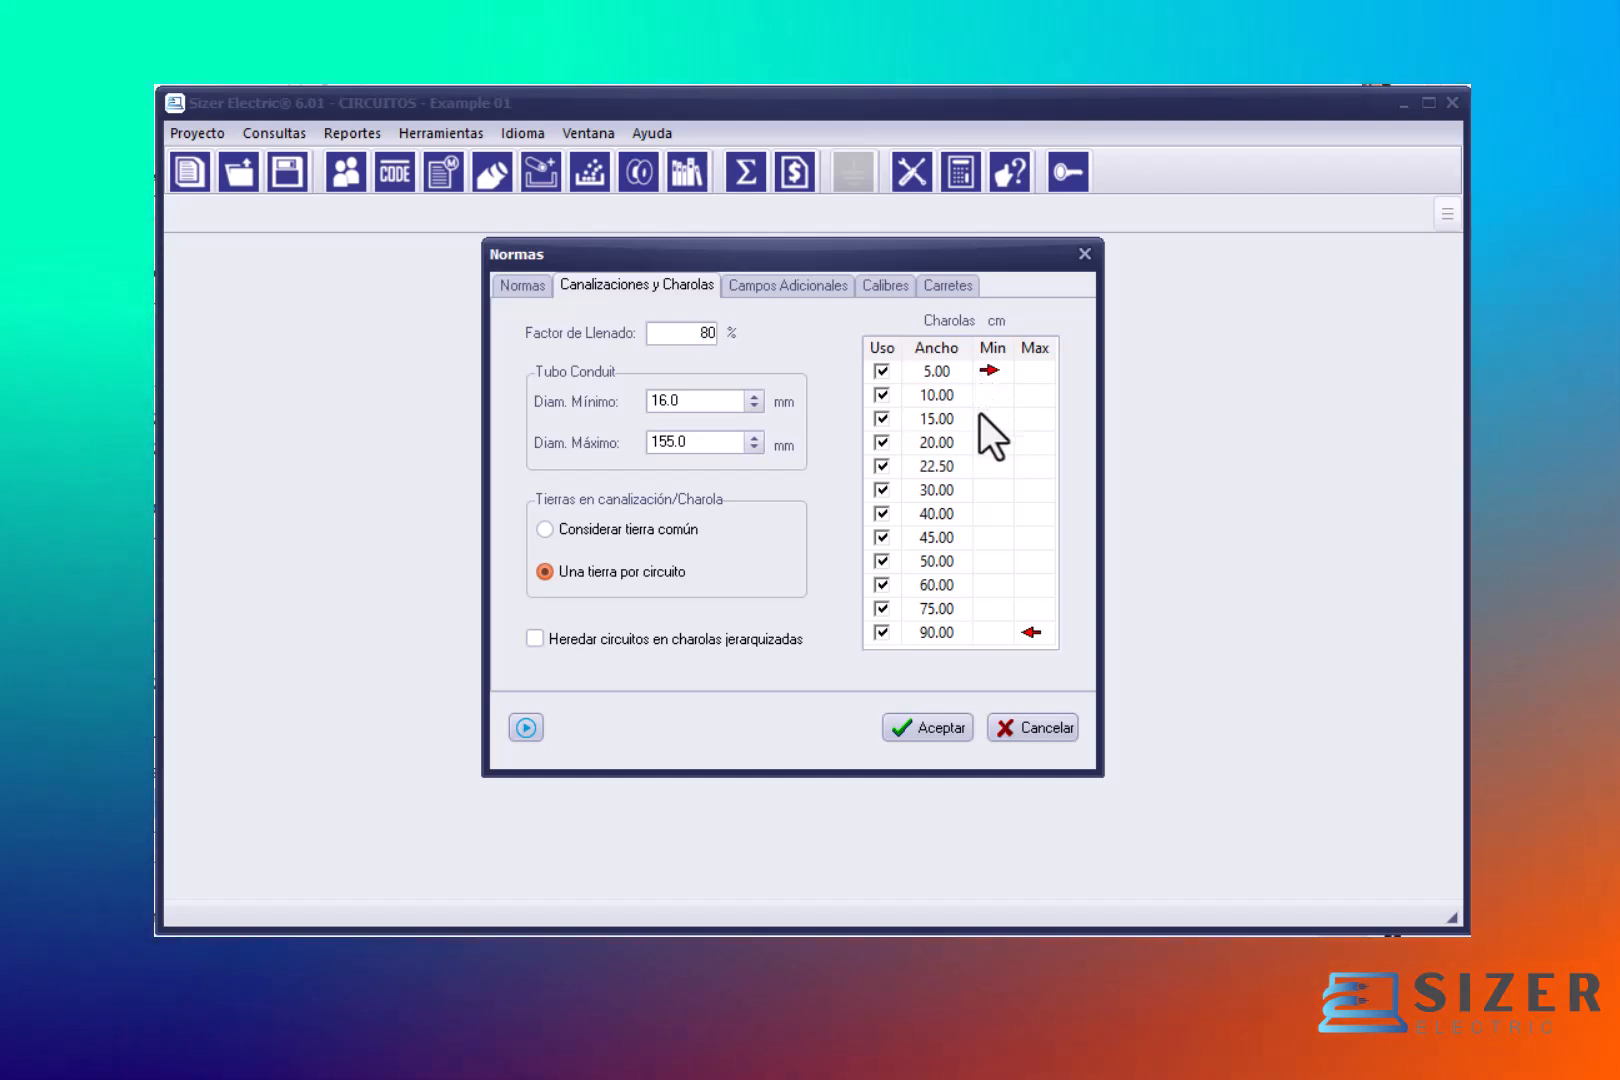
left_click(995, 376)
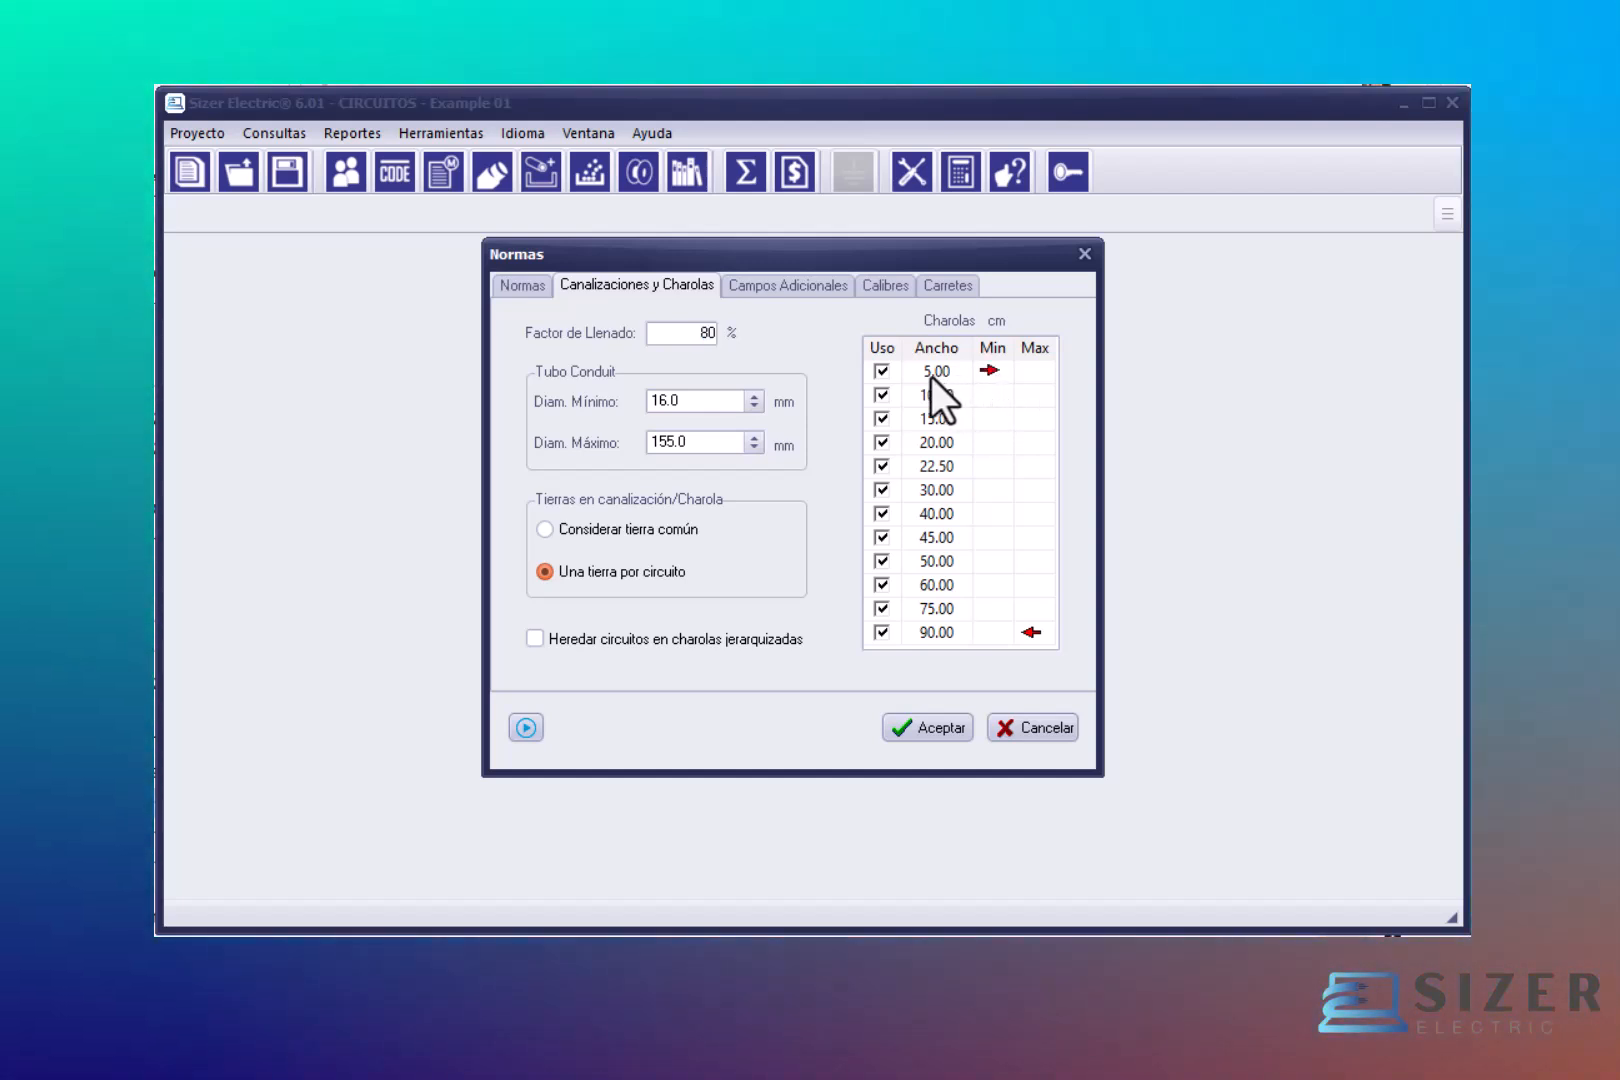
left_click(982, 419)
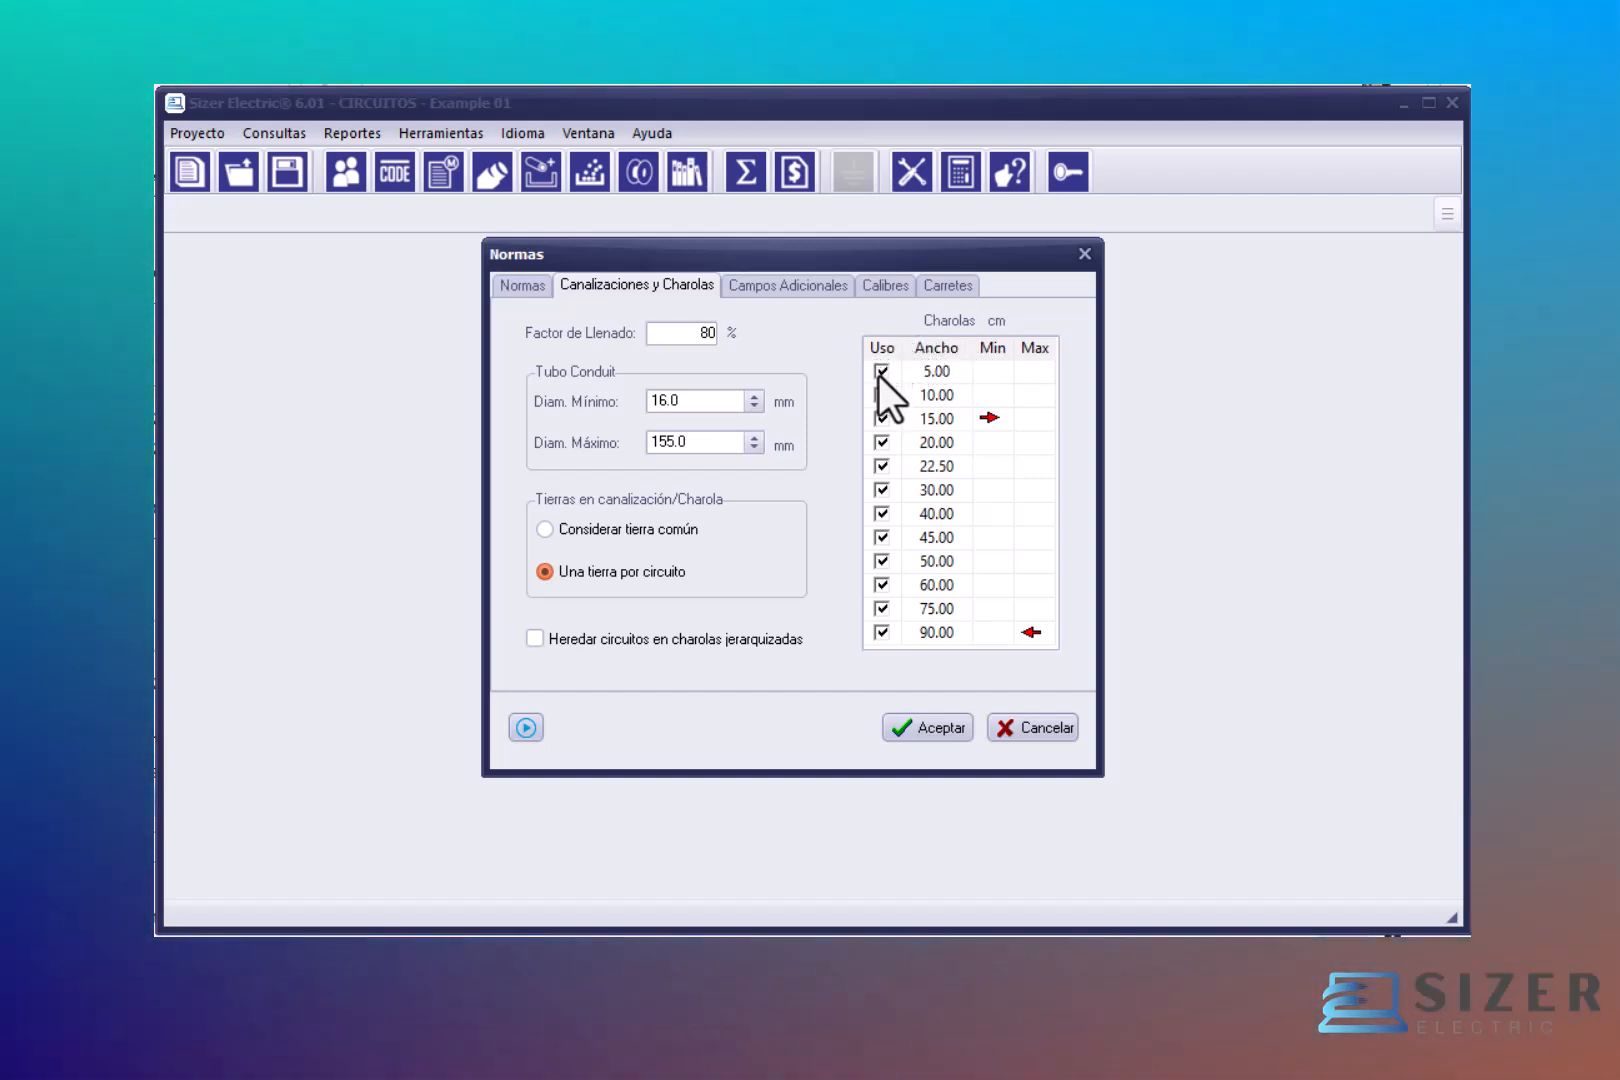
Step: Exclude the 5, 10, 22.5 and 40 cm tray widths and limit the usable trays to 20 cm minimum and 90 cm maximum
left_click(879, 376)
left_click(880, 395)
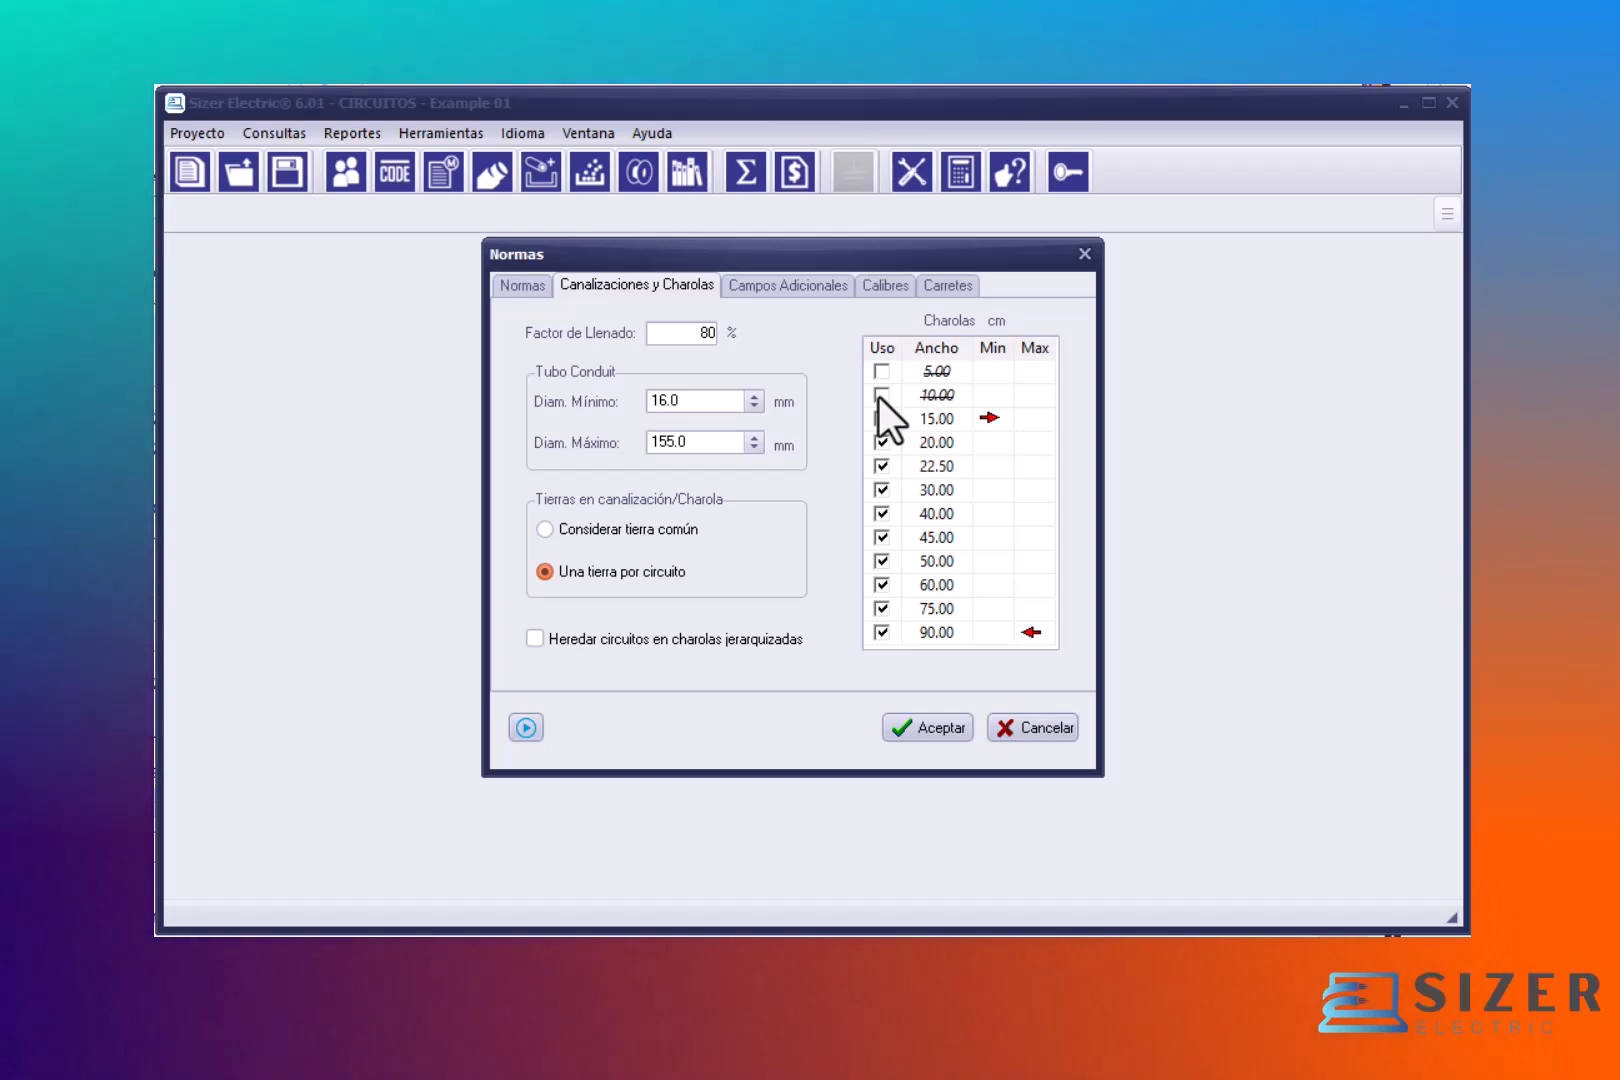
left_click(882, 465)
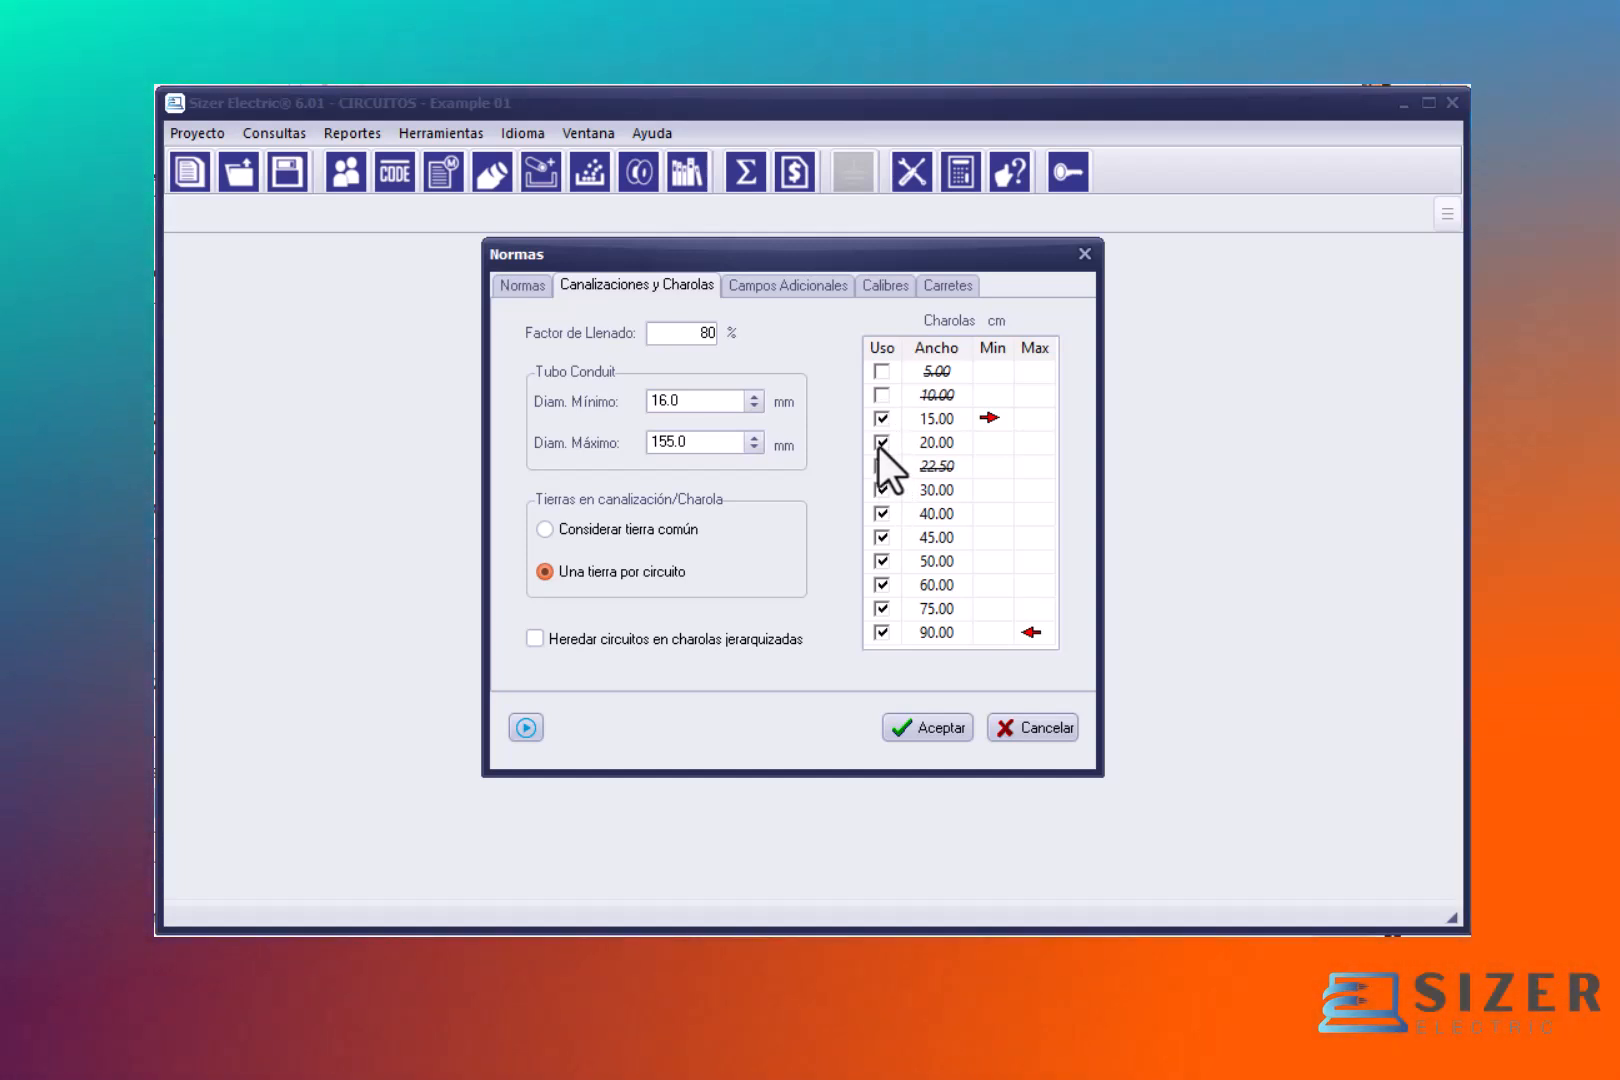
left_click(882, 517)
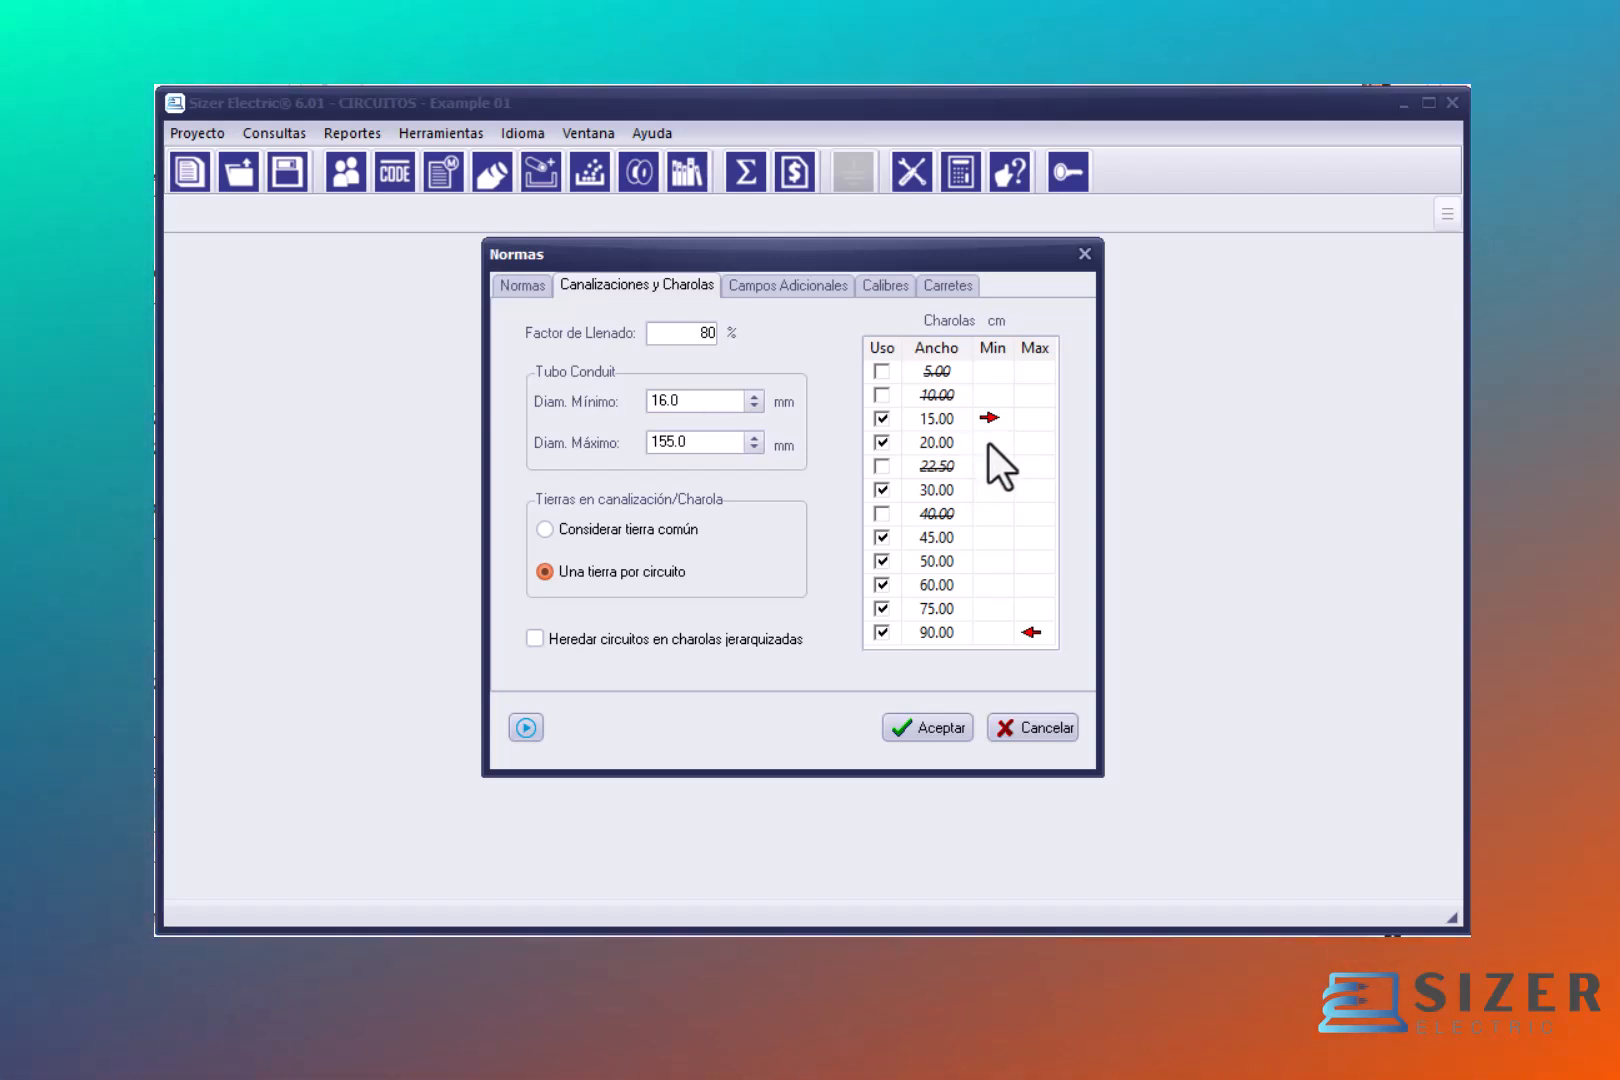
left_click(989, 442)
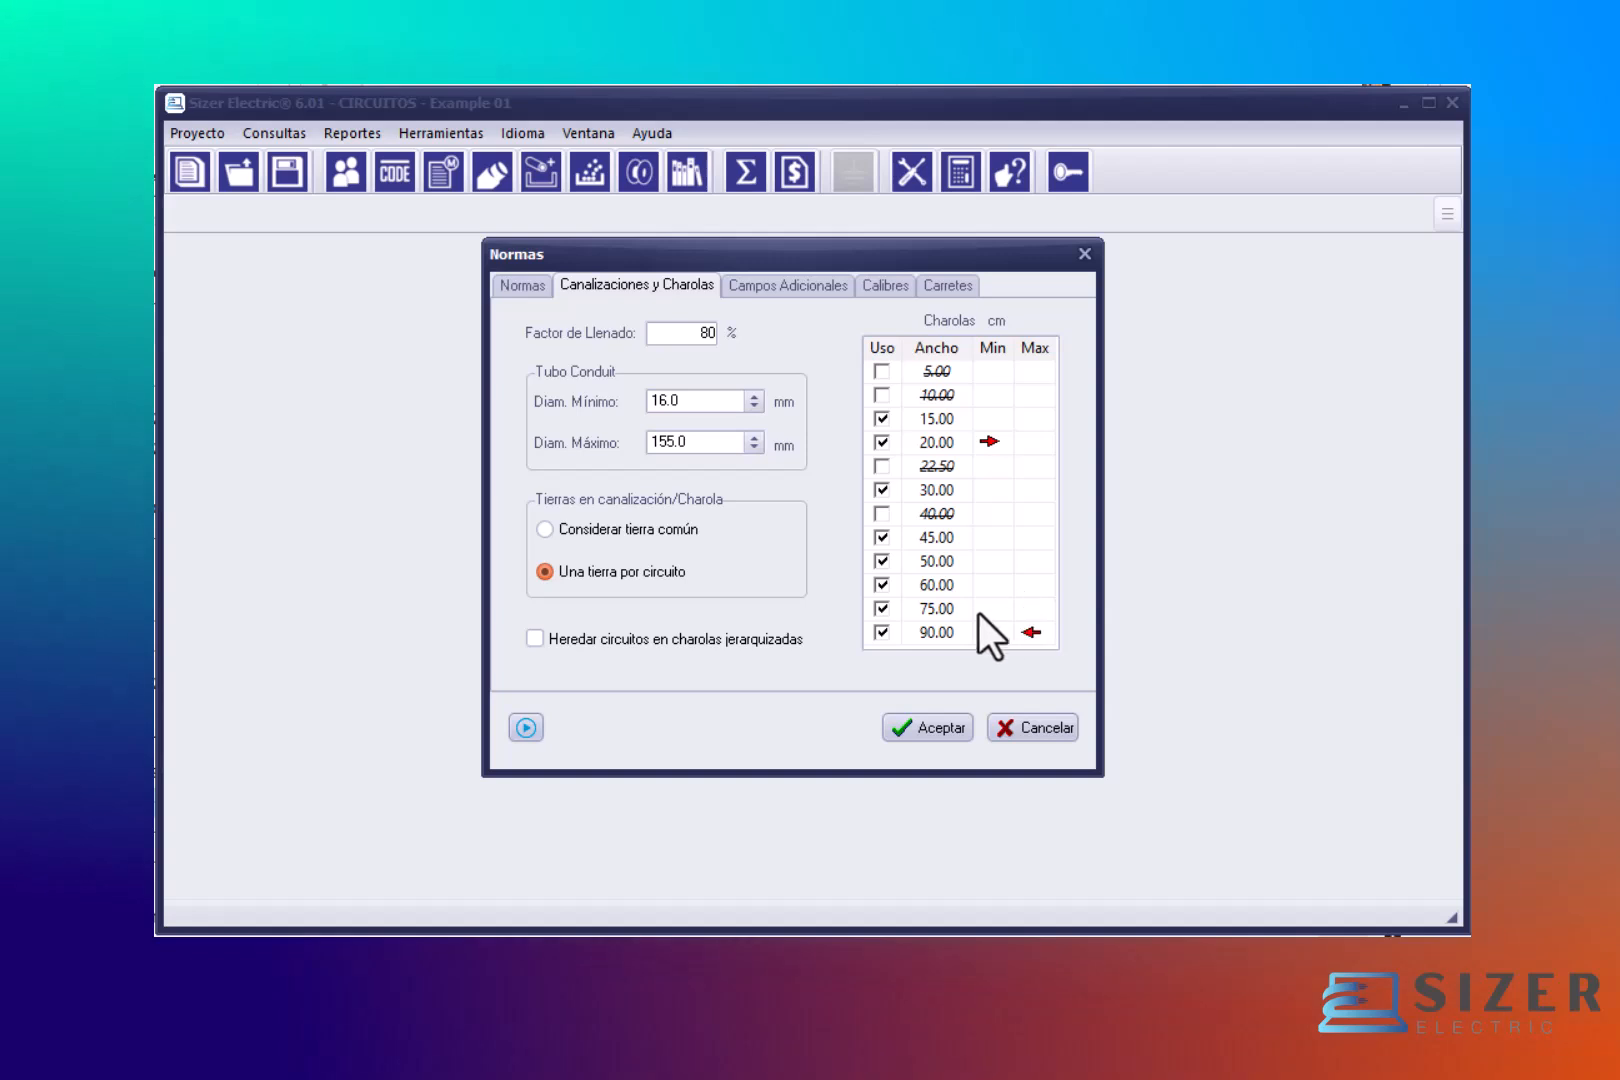
left_click(1032, 609)
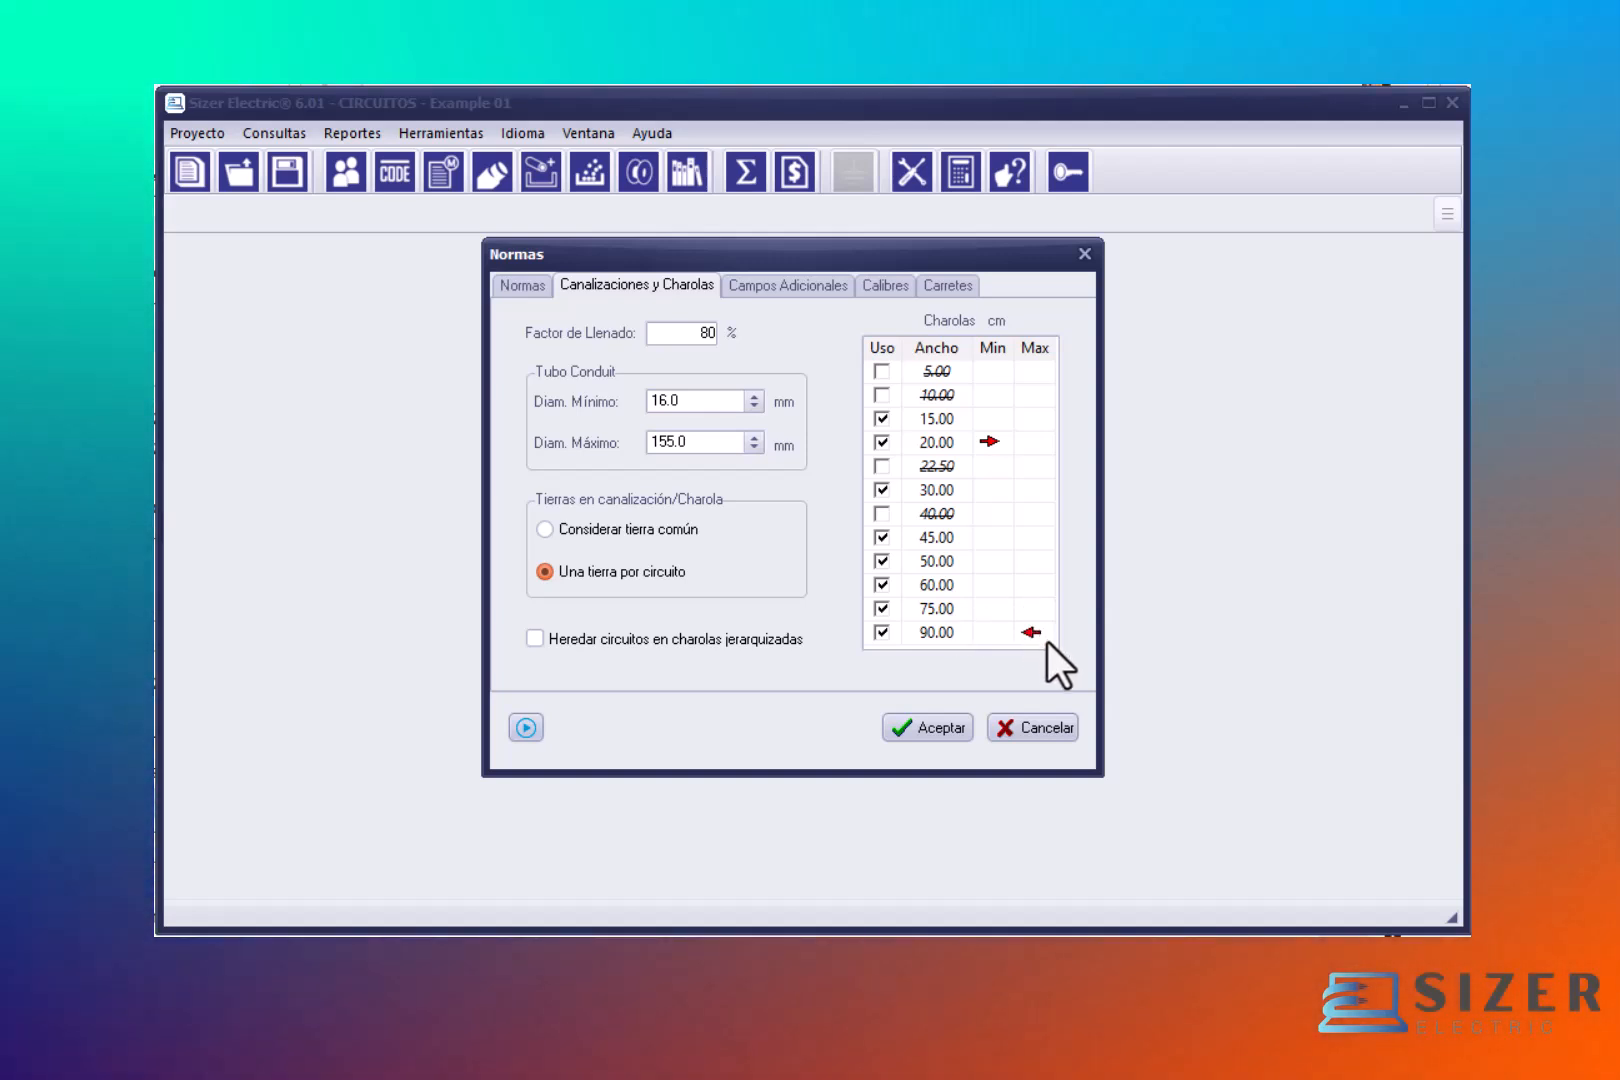
Step: Choose 16.0 mm as the minimum and 155.0 mm as the maximum conduit diameter
left_click(752, 398)
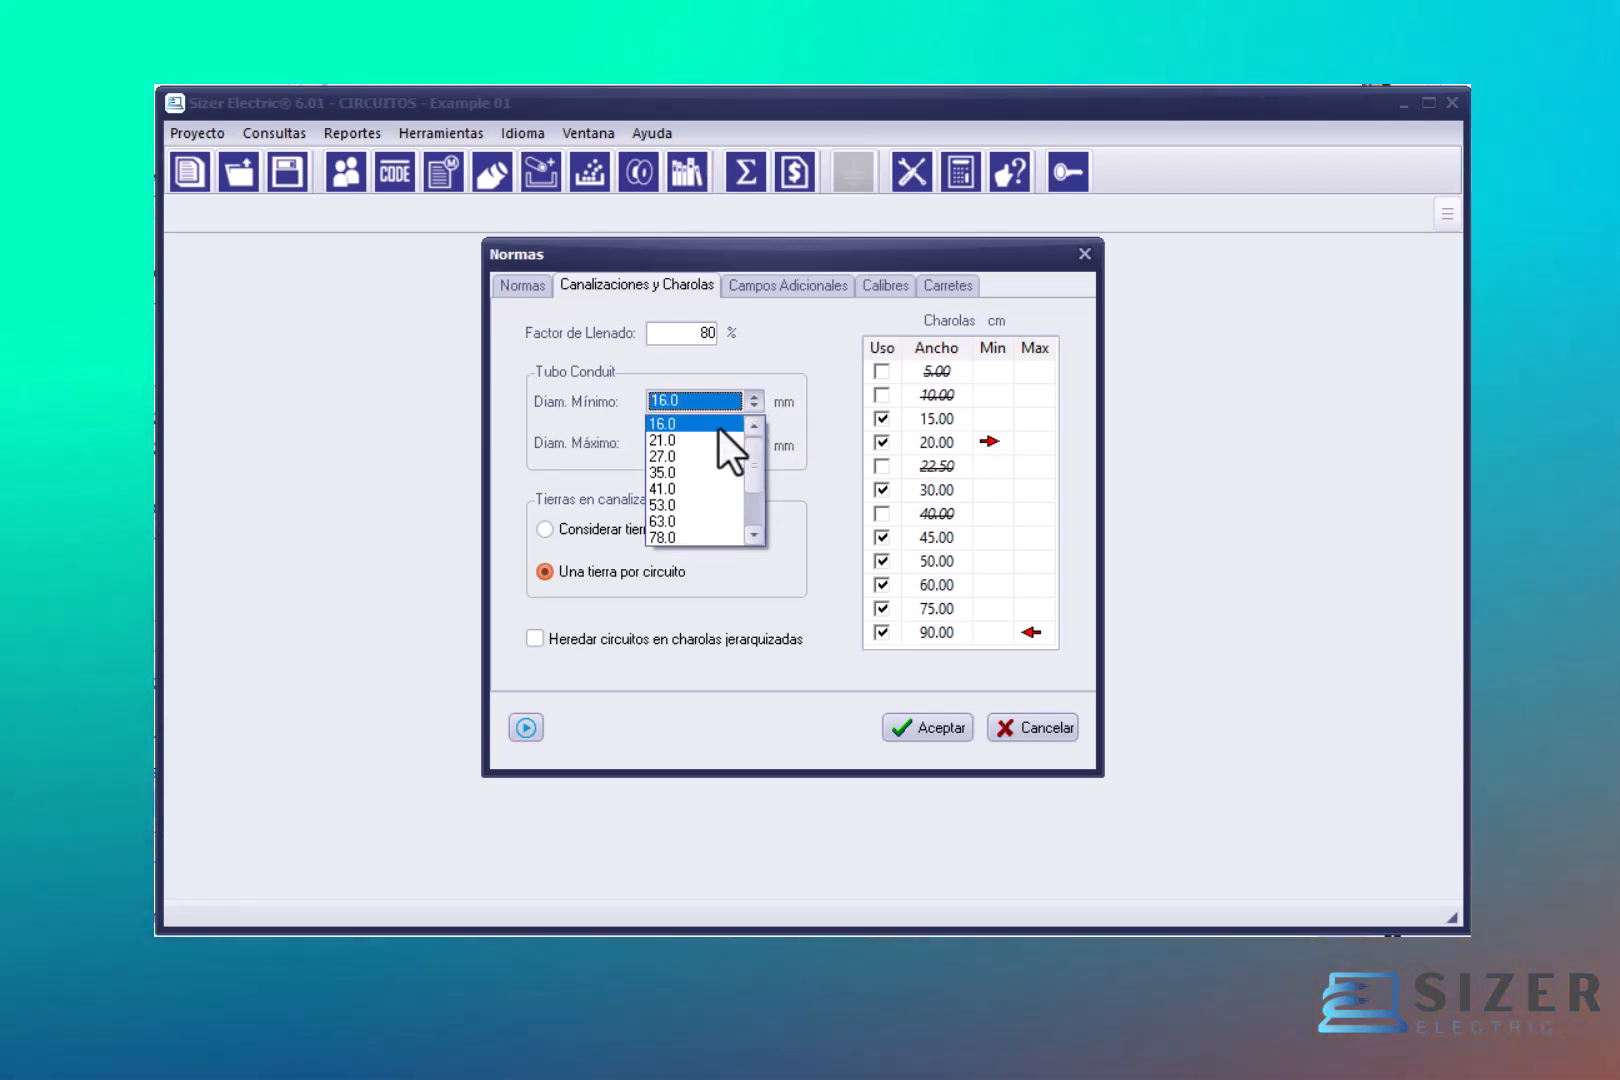
left_click(718, 430)
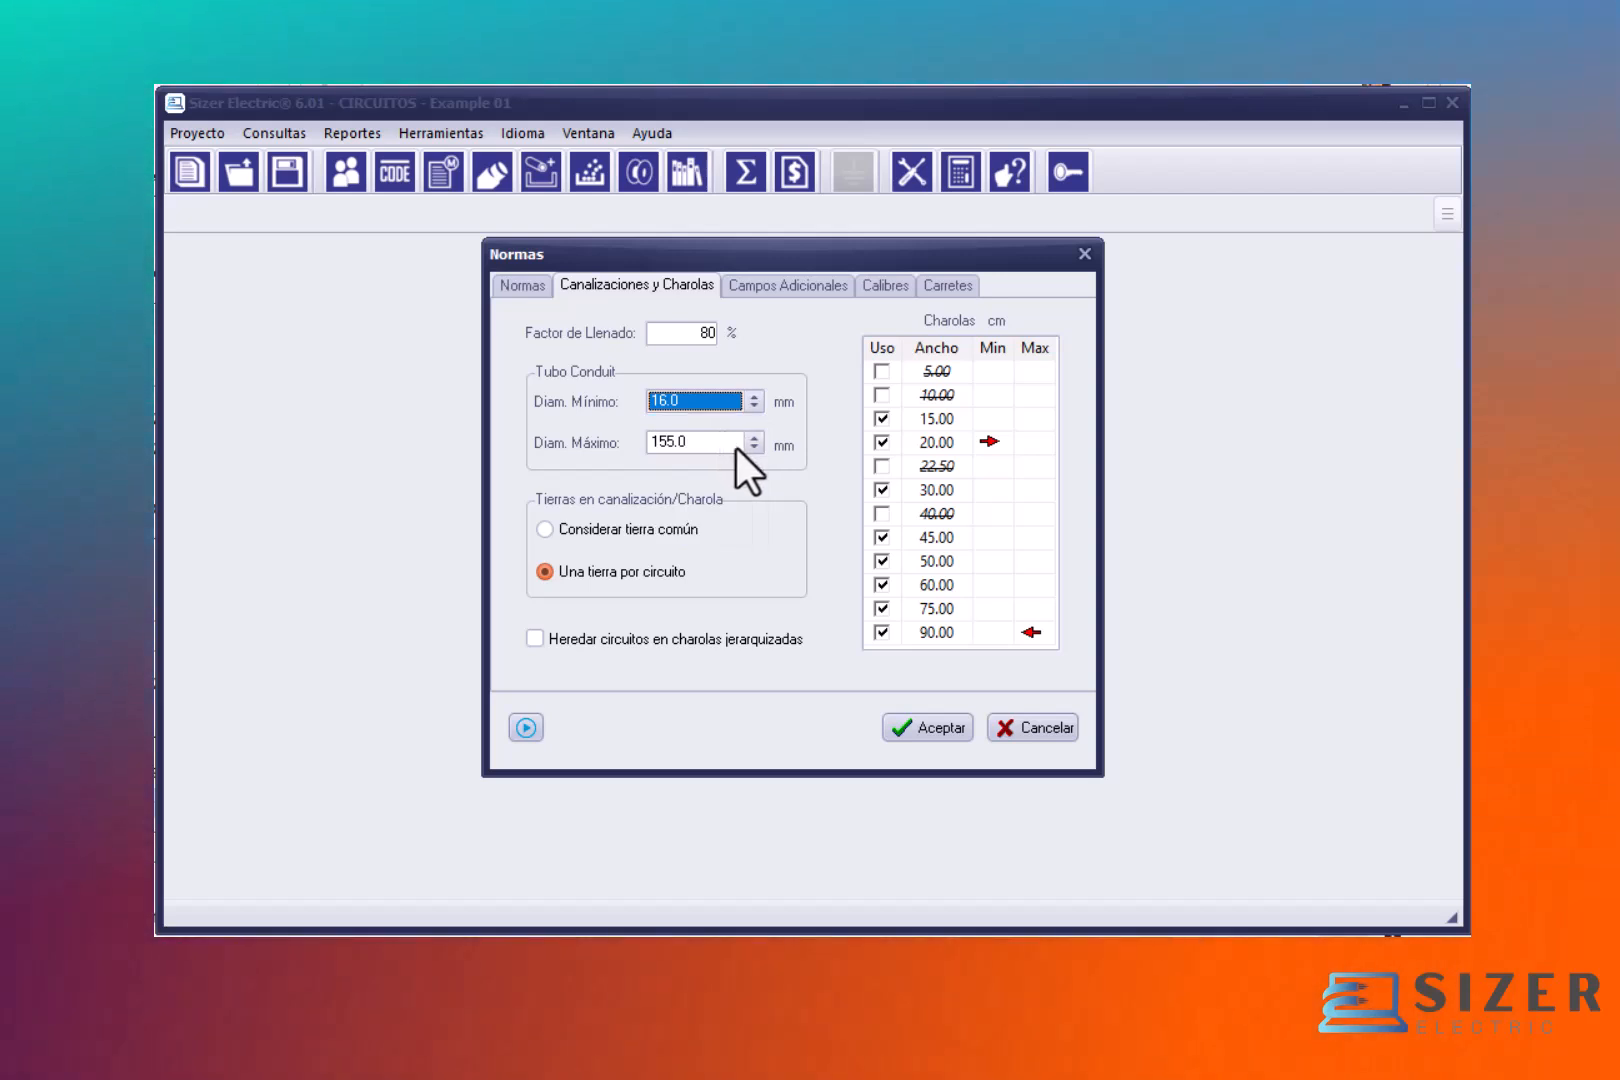
left_click(752, 445)
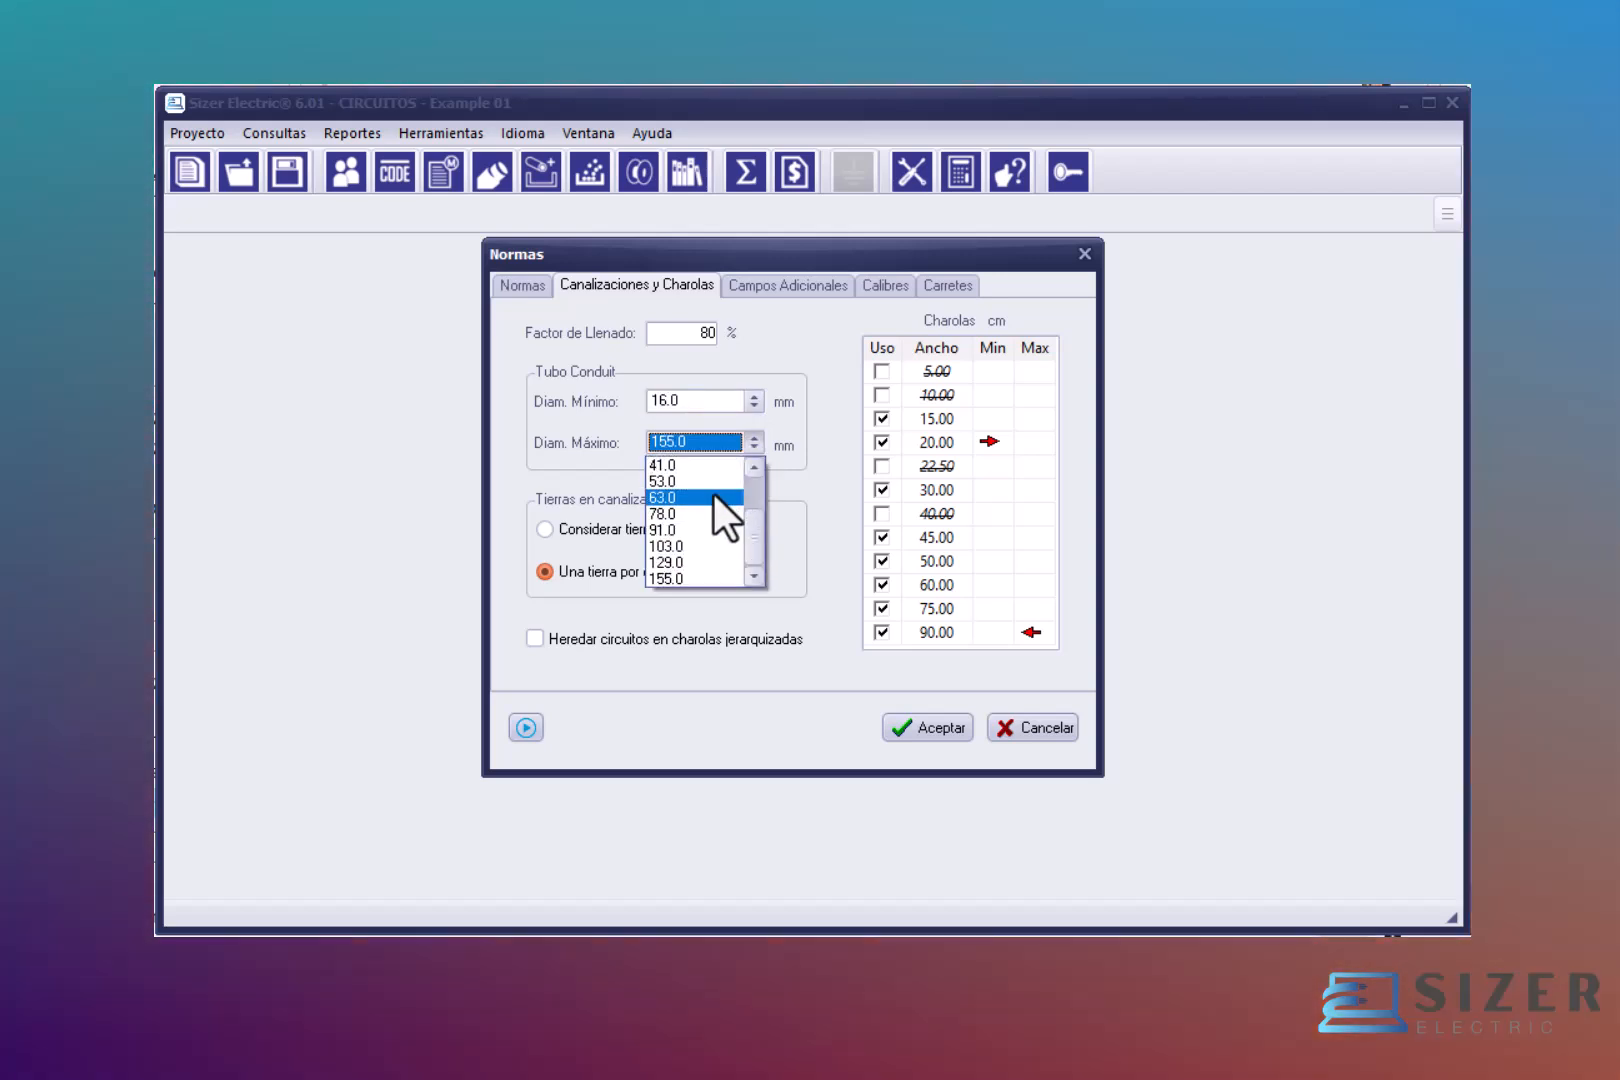
left_click(703, 578)
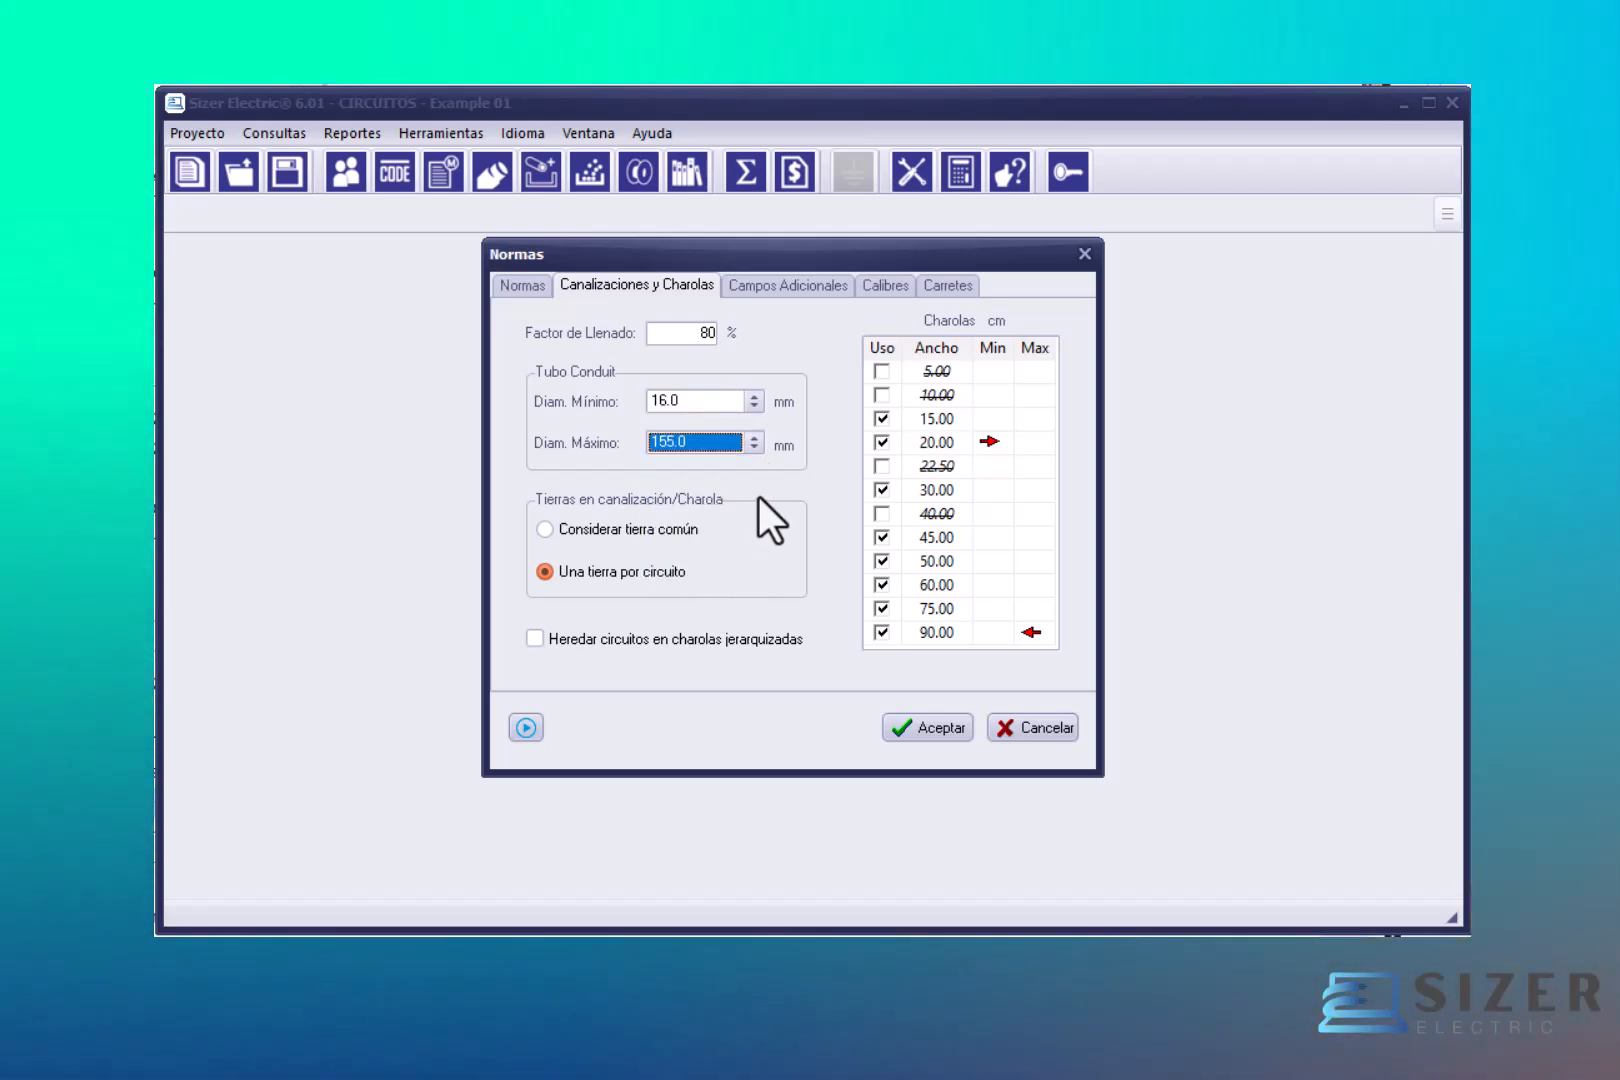
Step: Select Una tierra por circuito for grounding, leave circuit inheritance in hierarchical trays off, and accept the standards
left_click(697, 529)
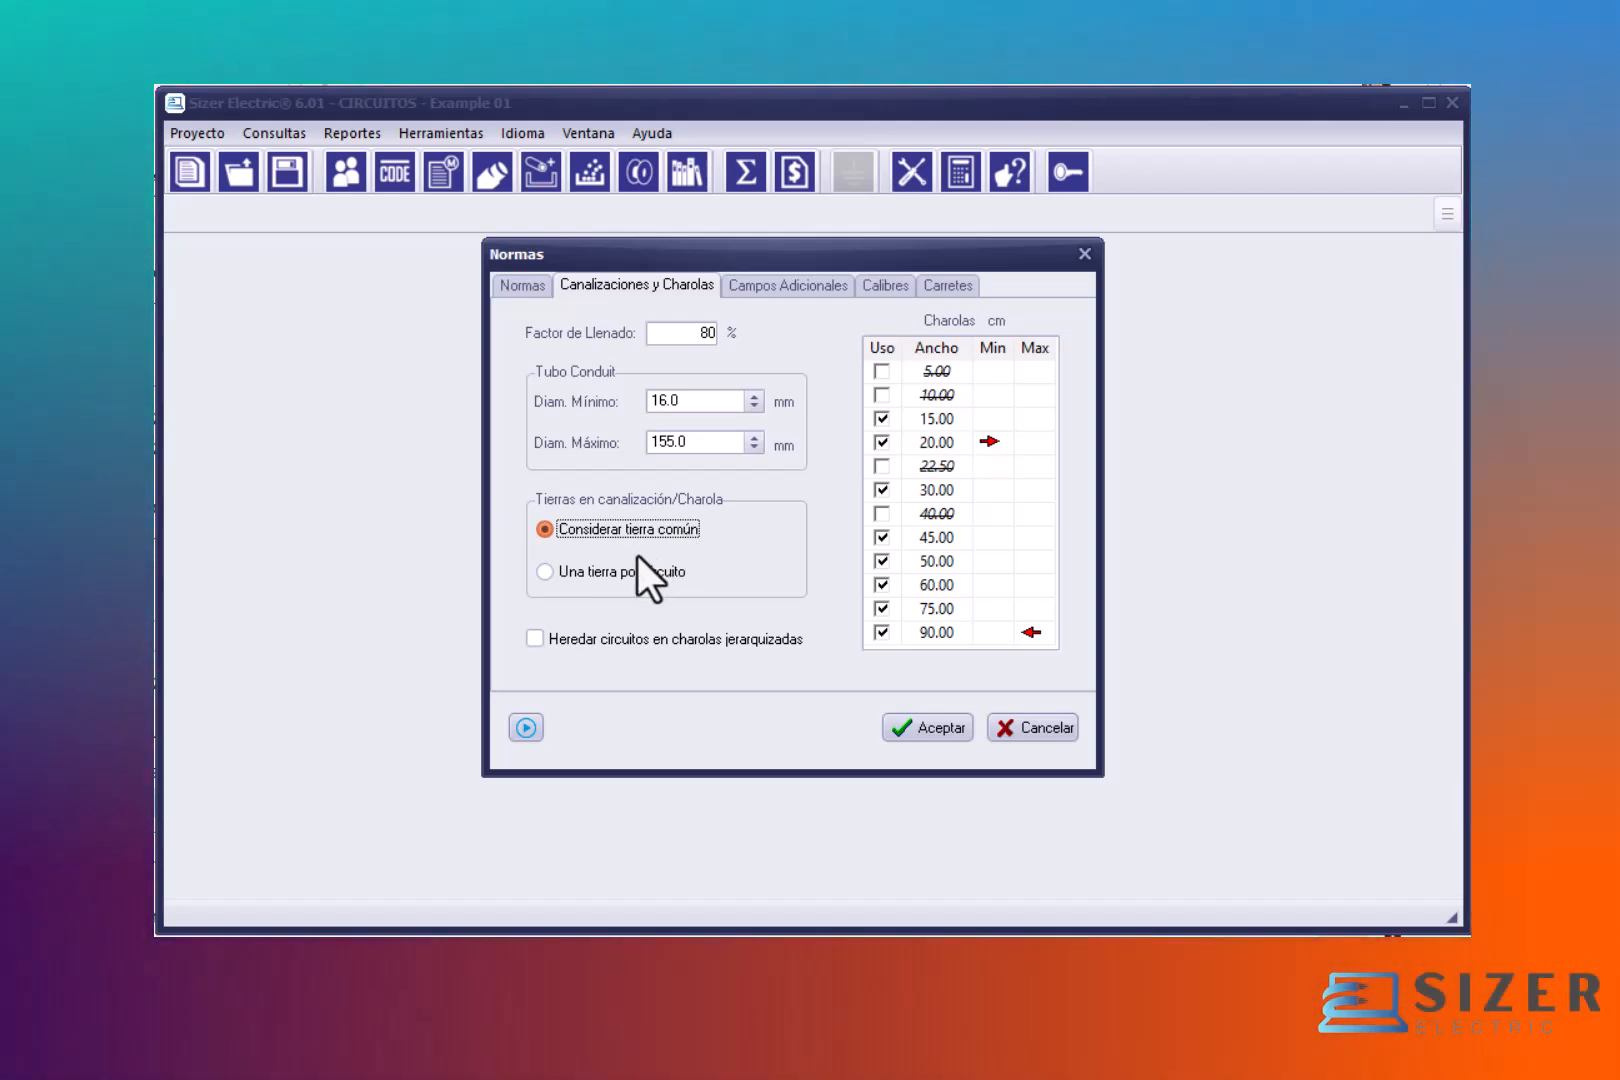
left_click(630, 575)
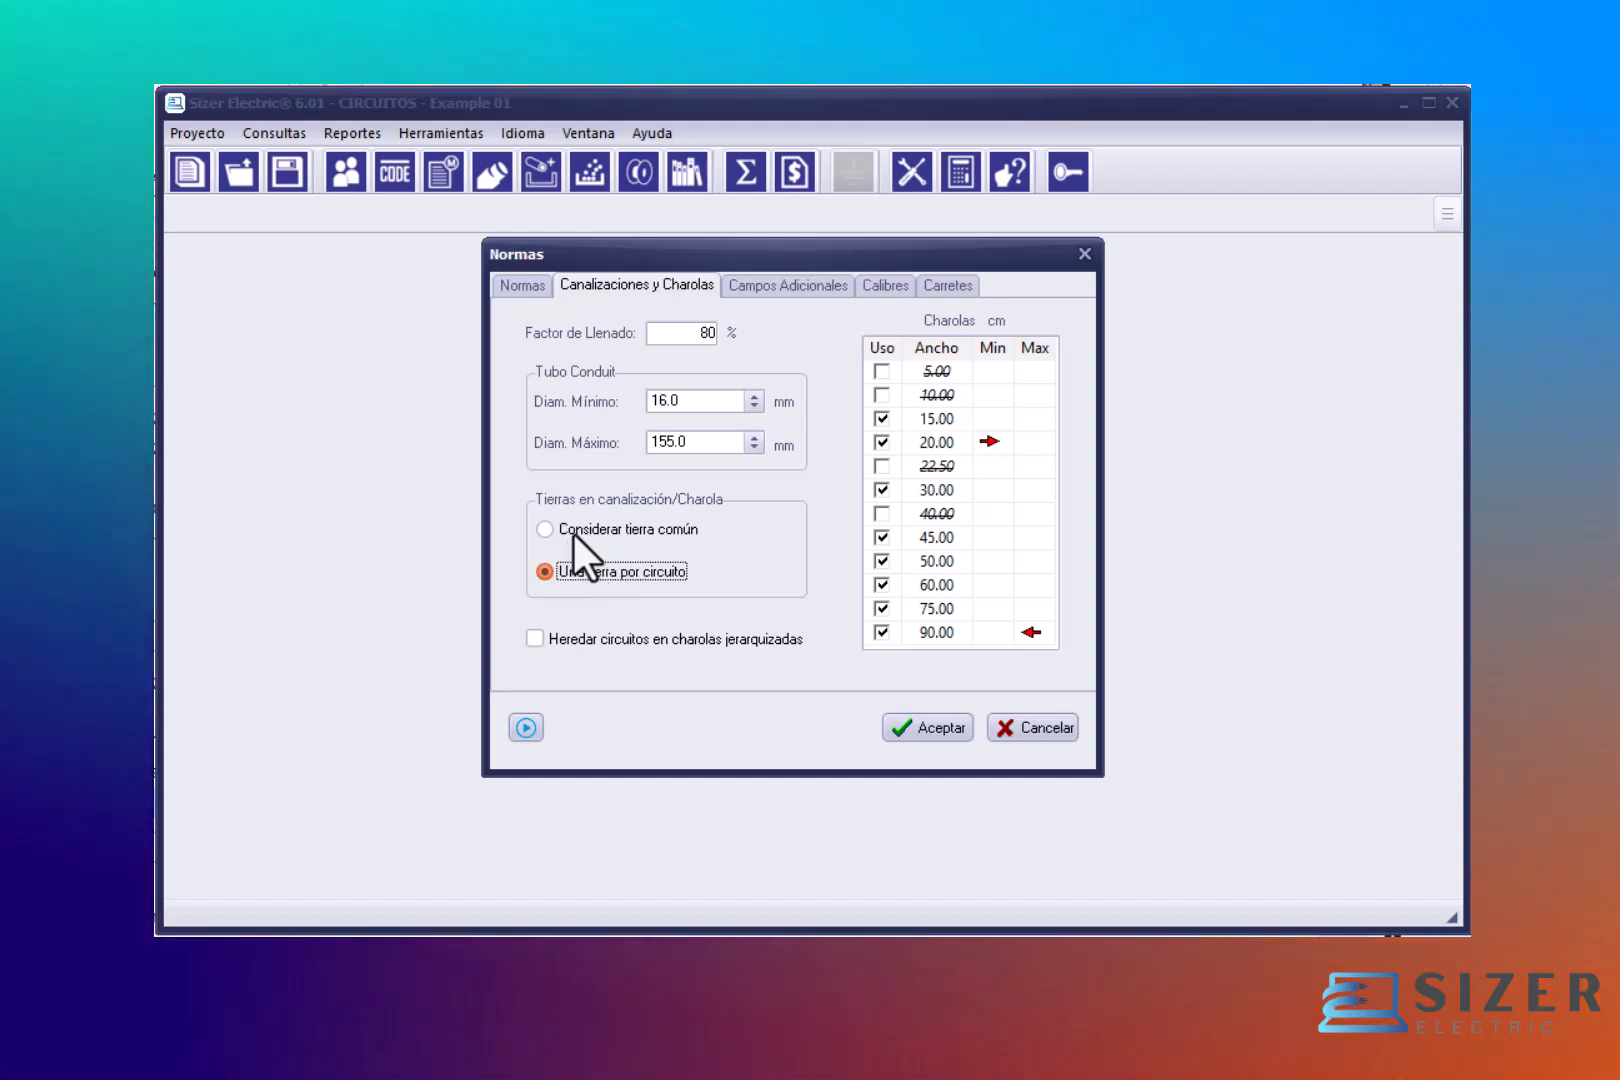
left_click(575, 534)
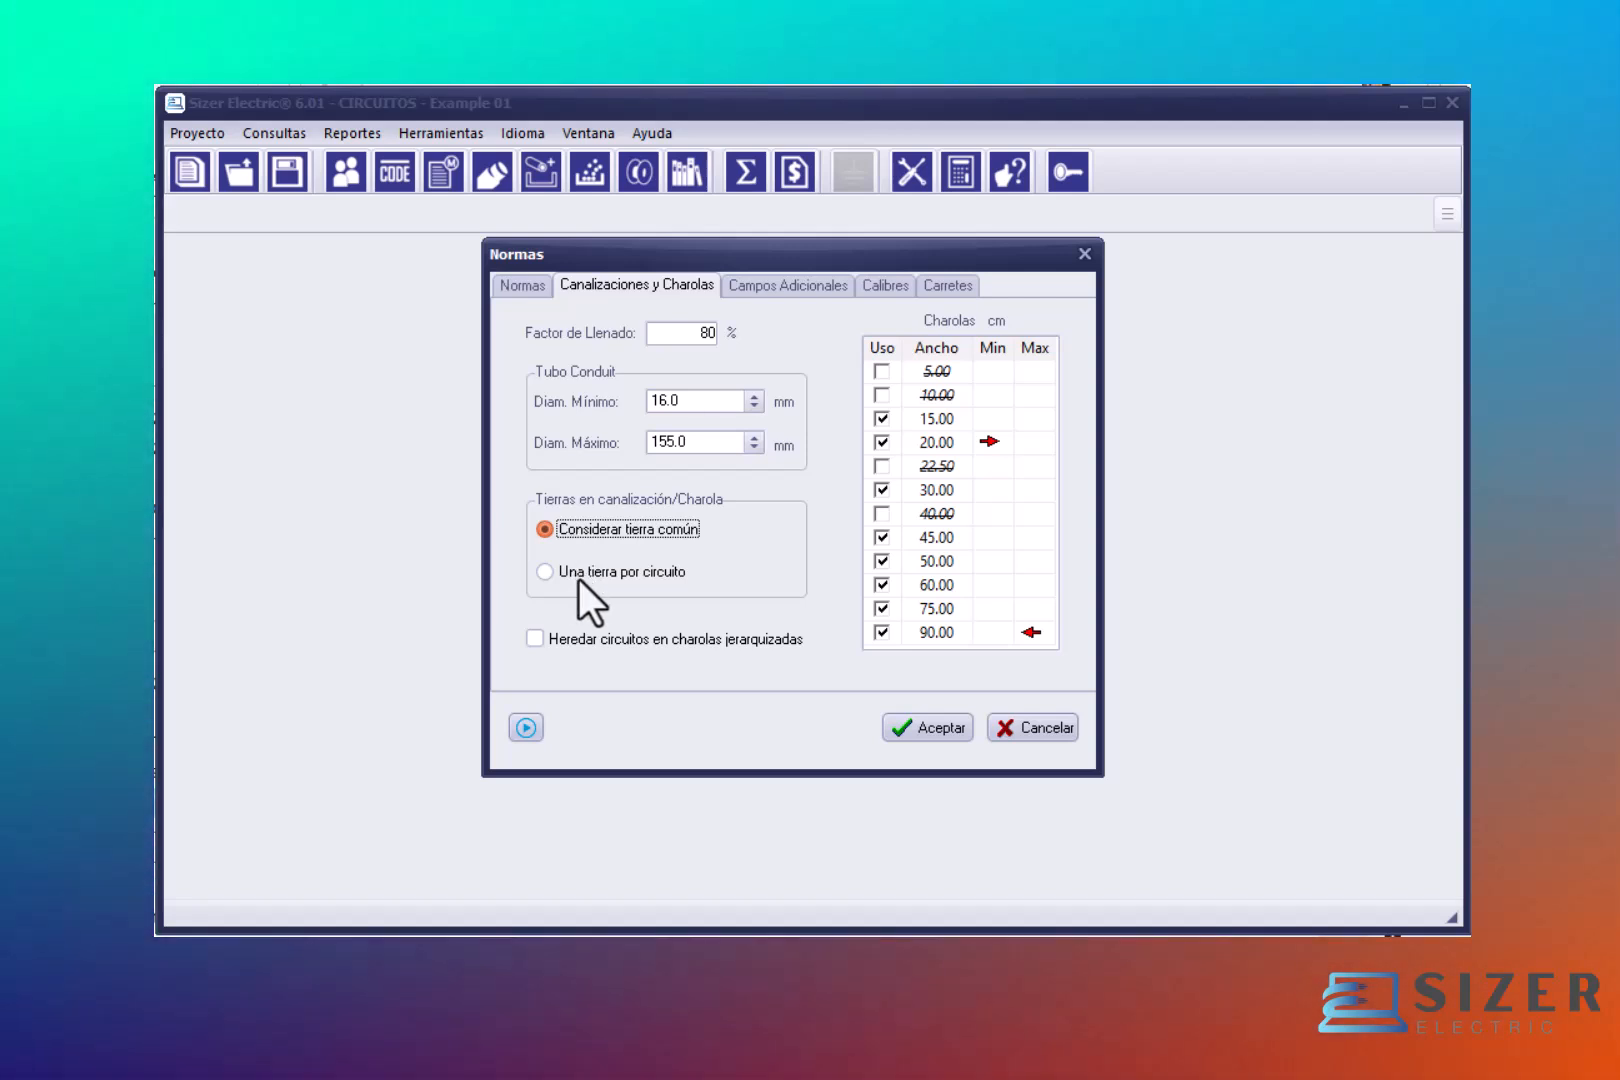
left_click(578, 579)
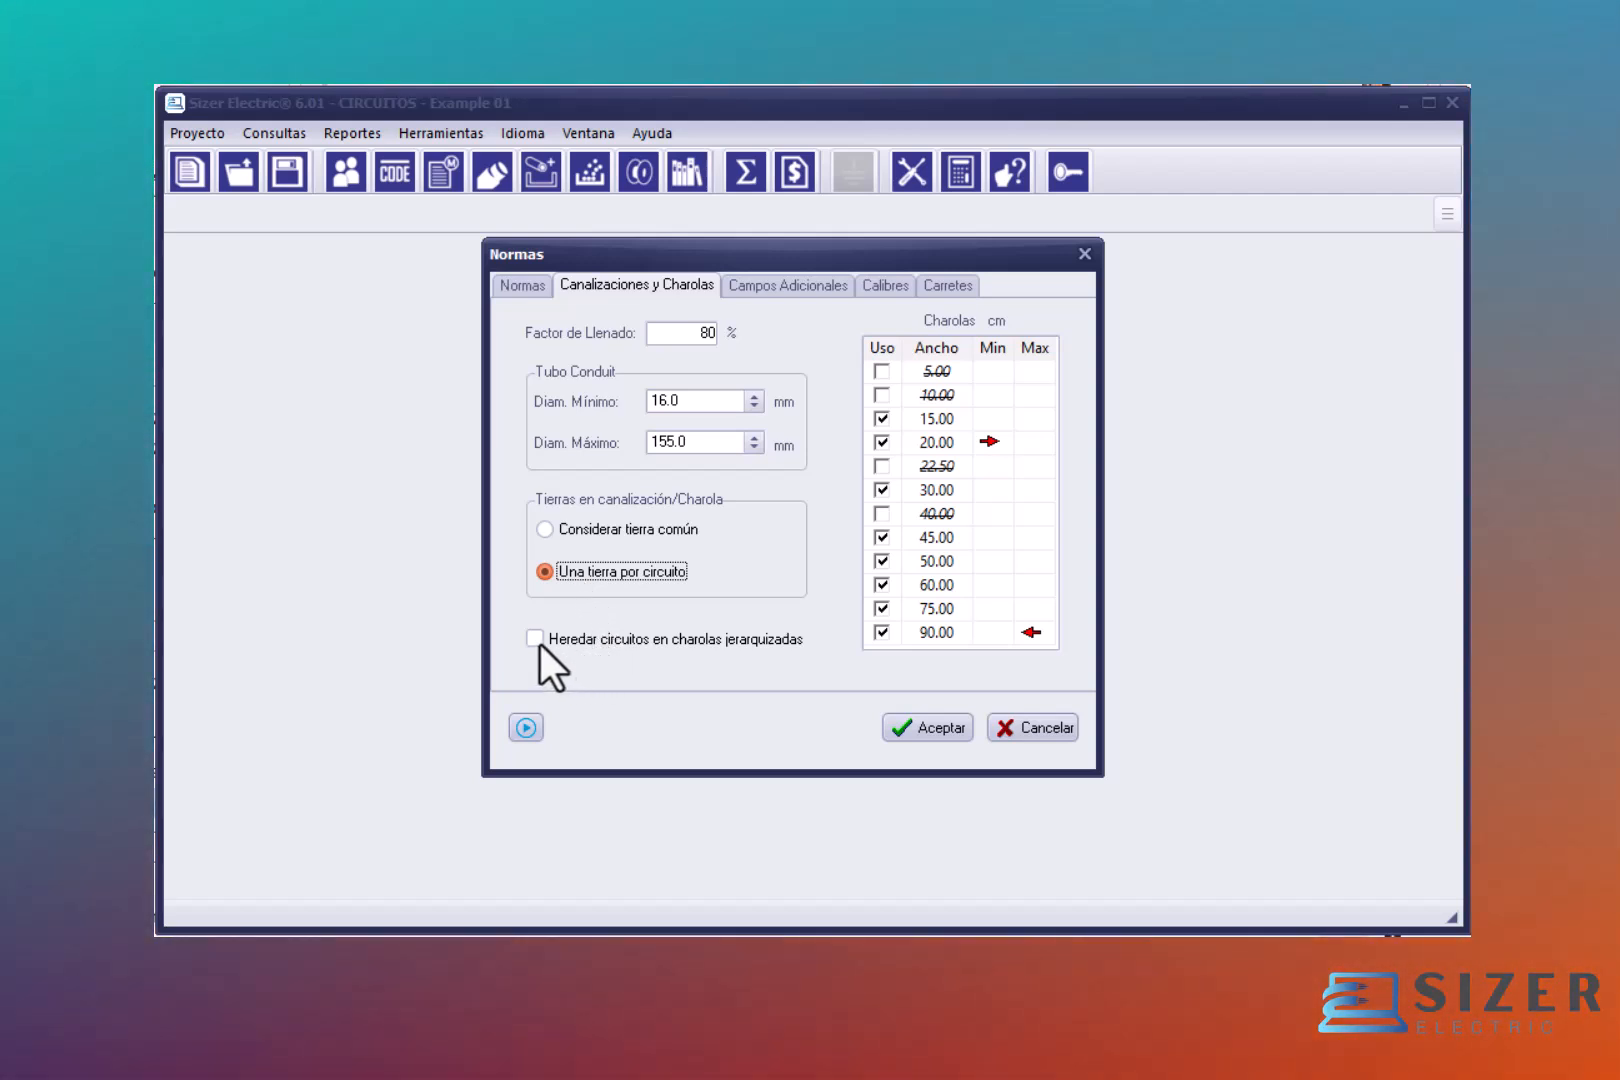
left_click(540, 643)
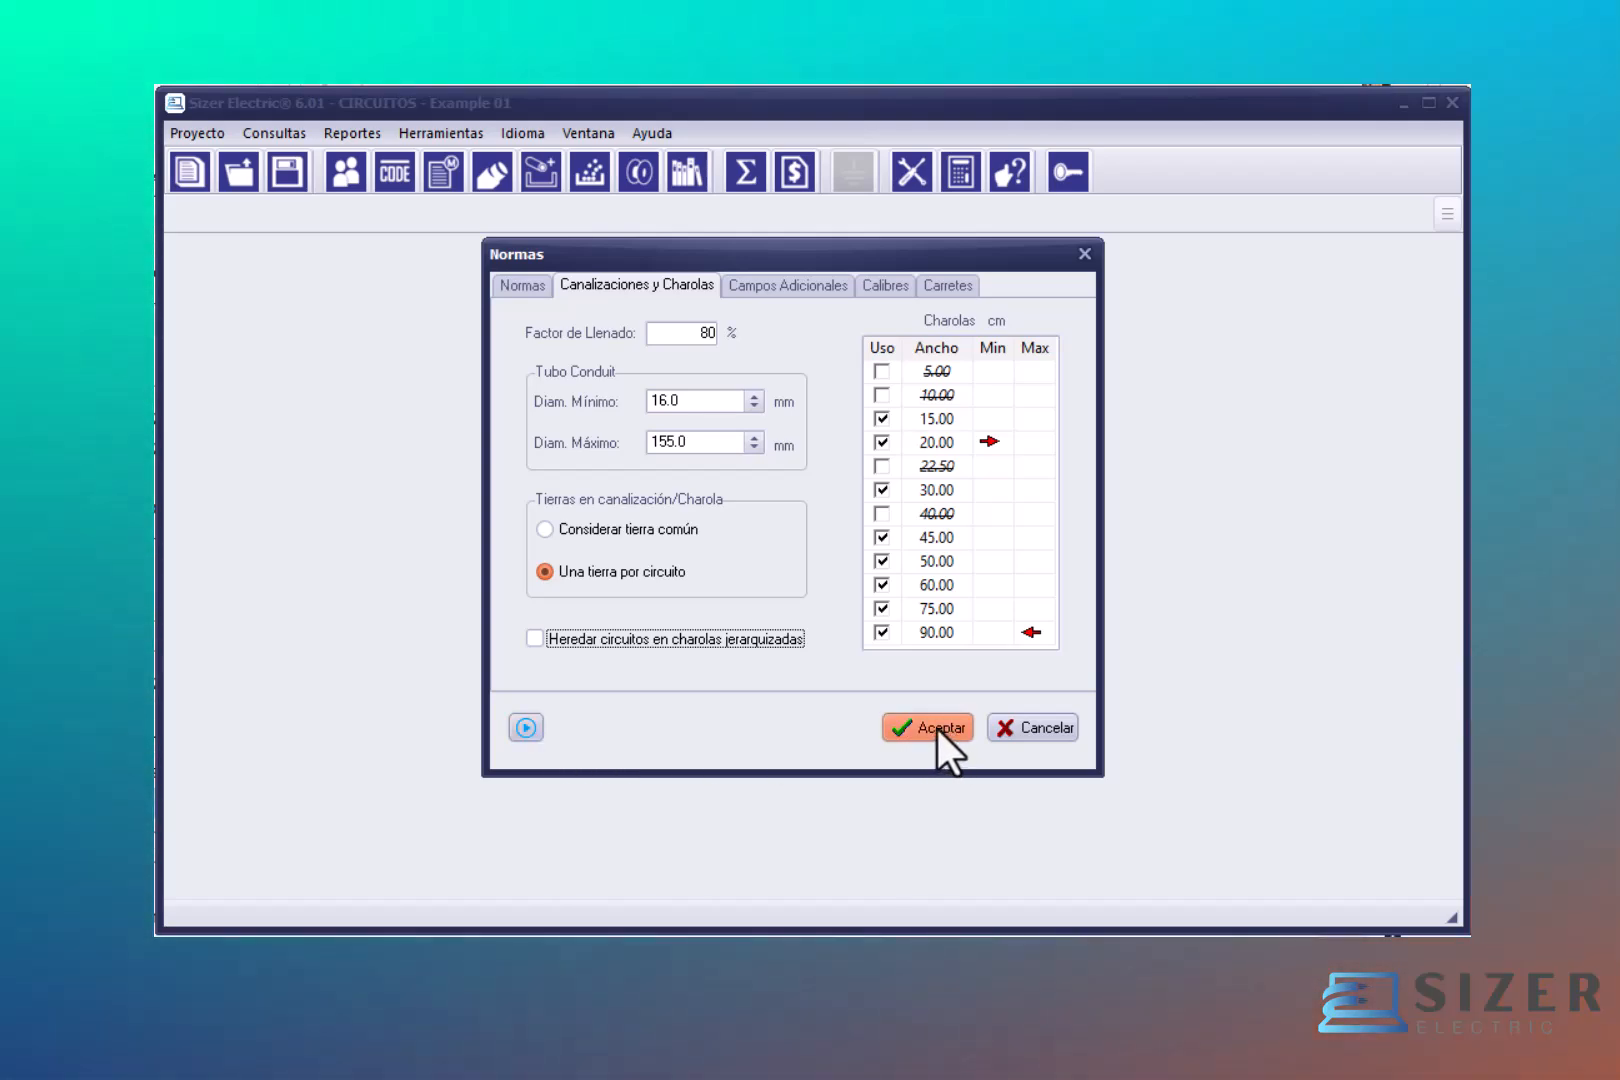
left_click(937, 729)
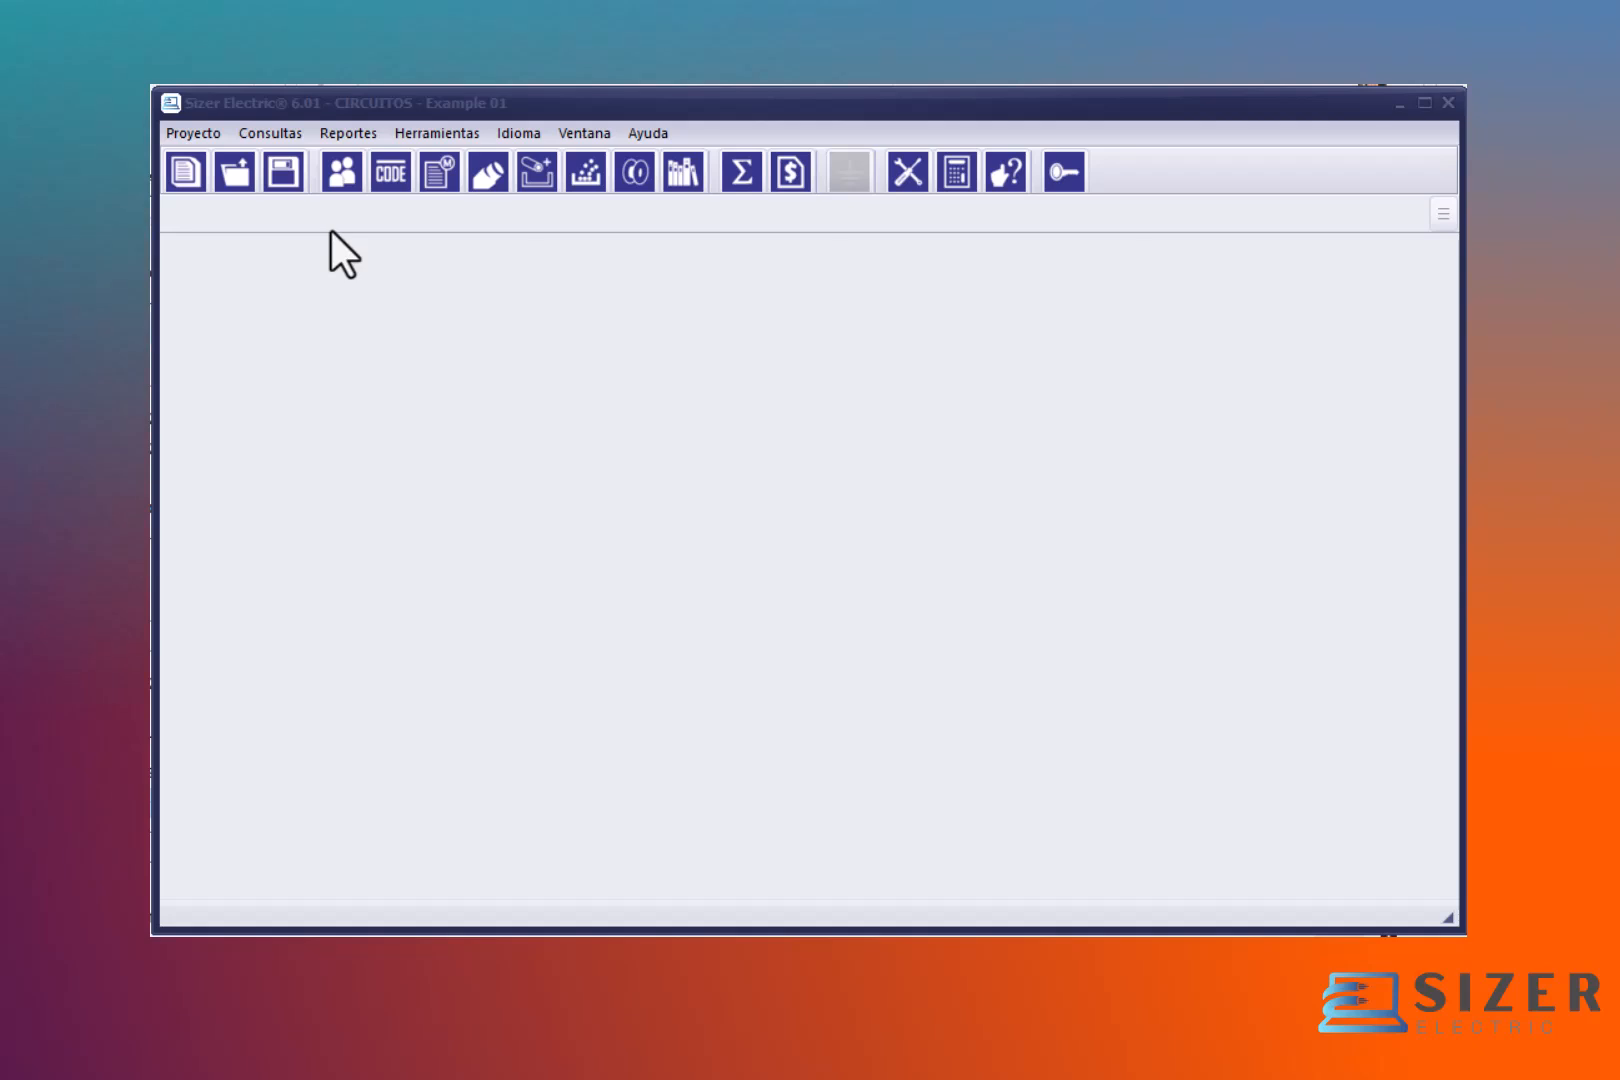
Step: Open the Charolas y canalizaciones list and look through its existing tray and conduit records
left_click(285, 131)
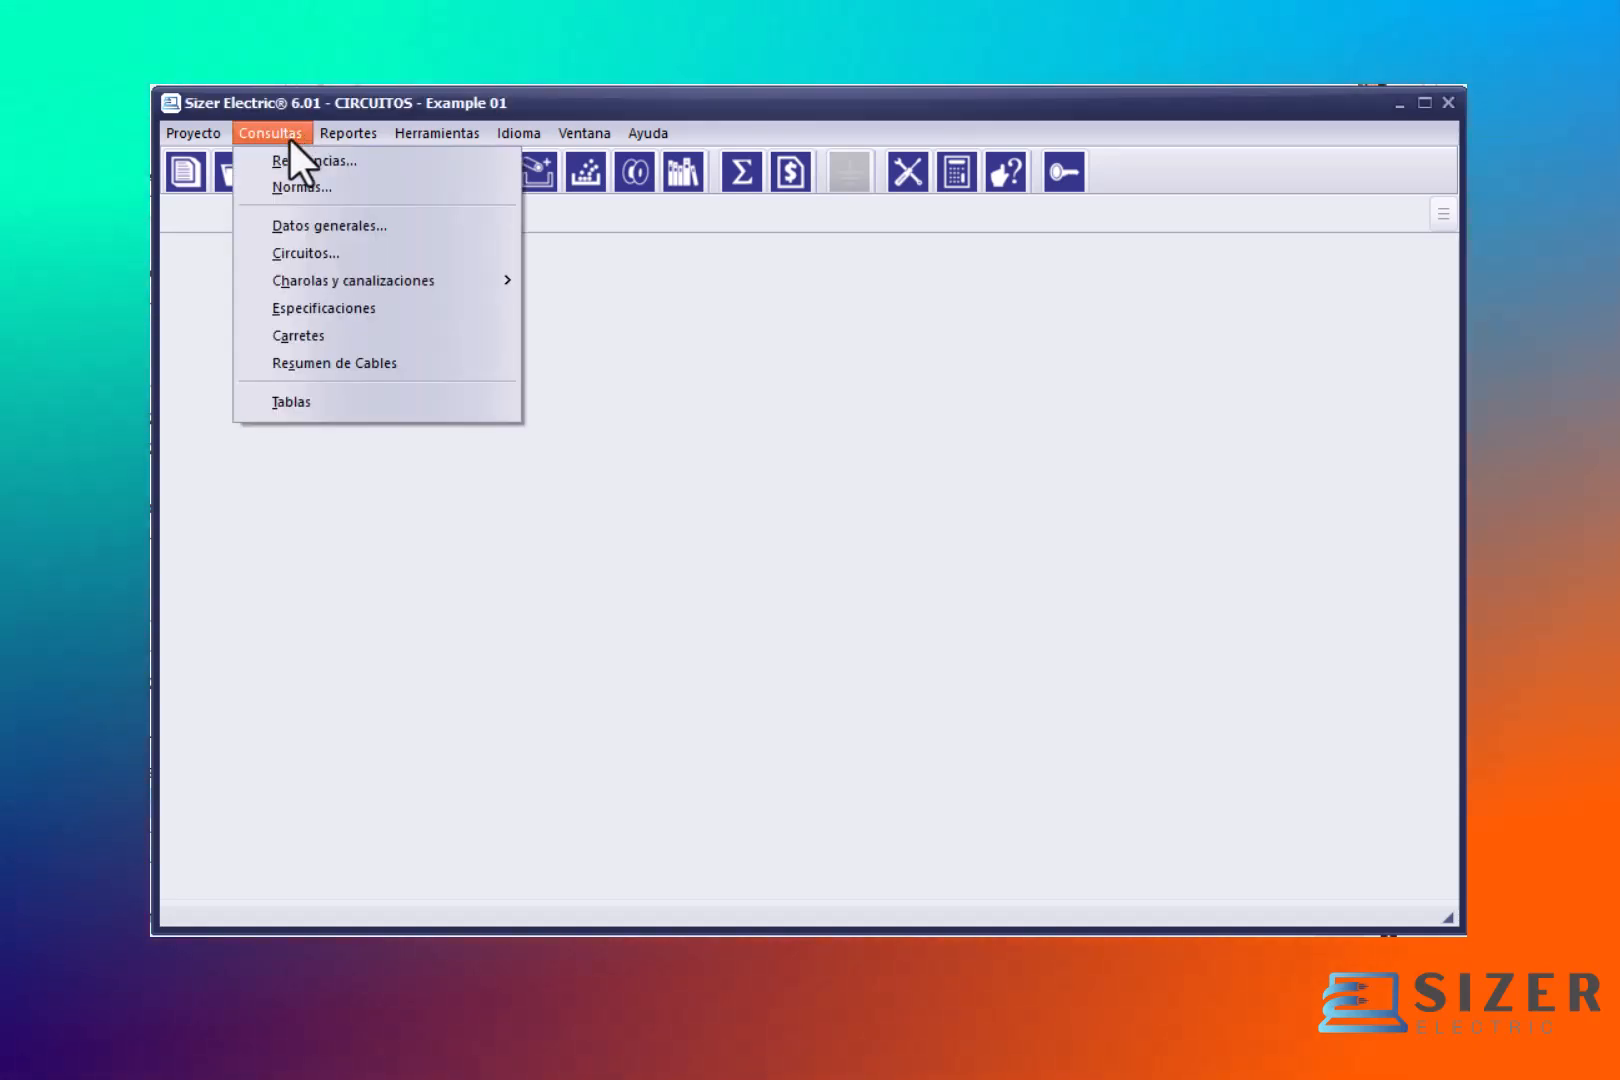
mouse_move(336, 282)
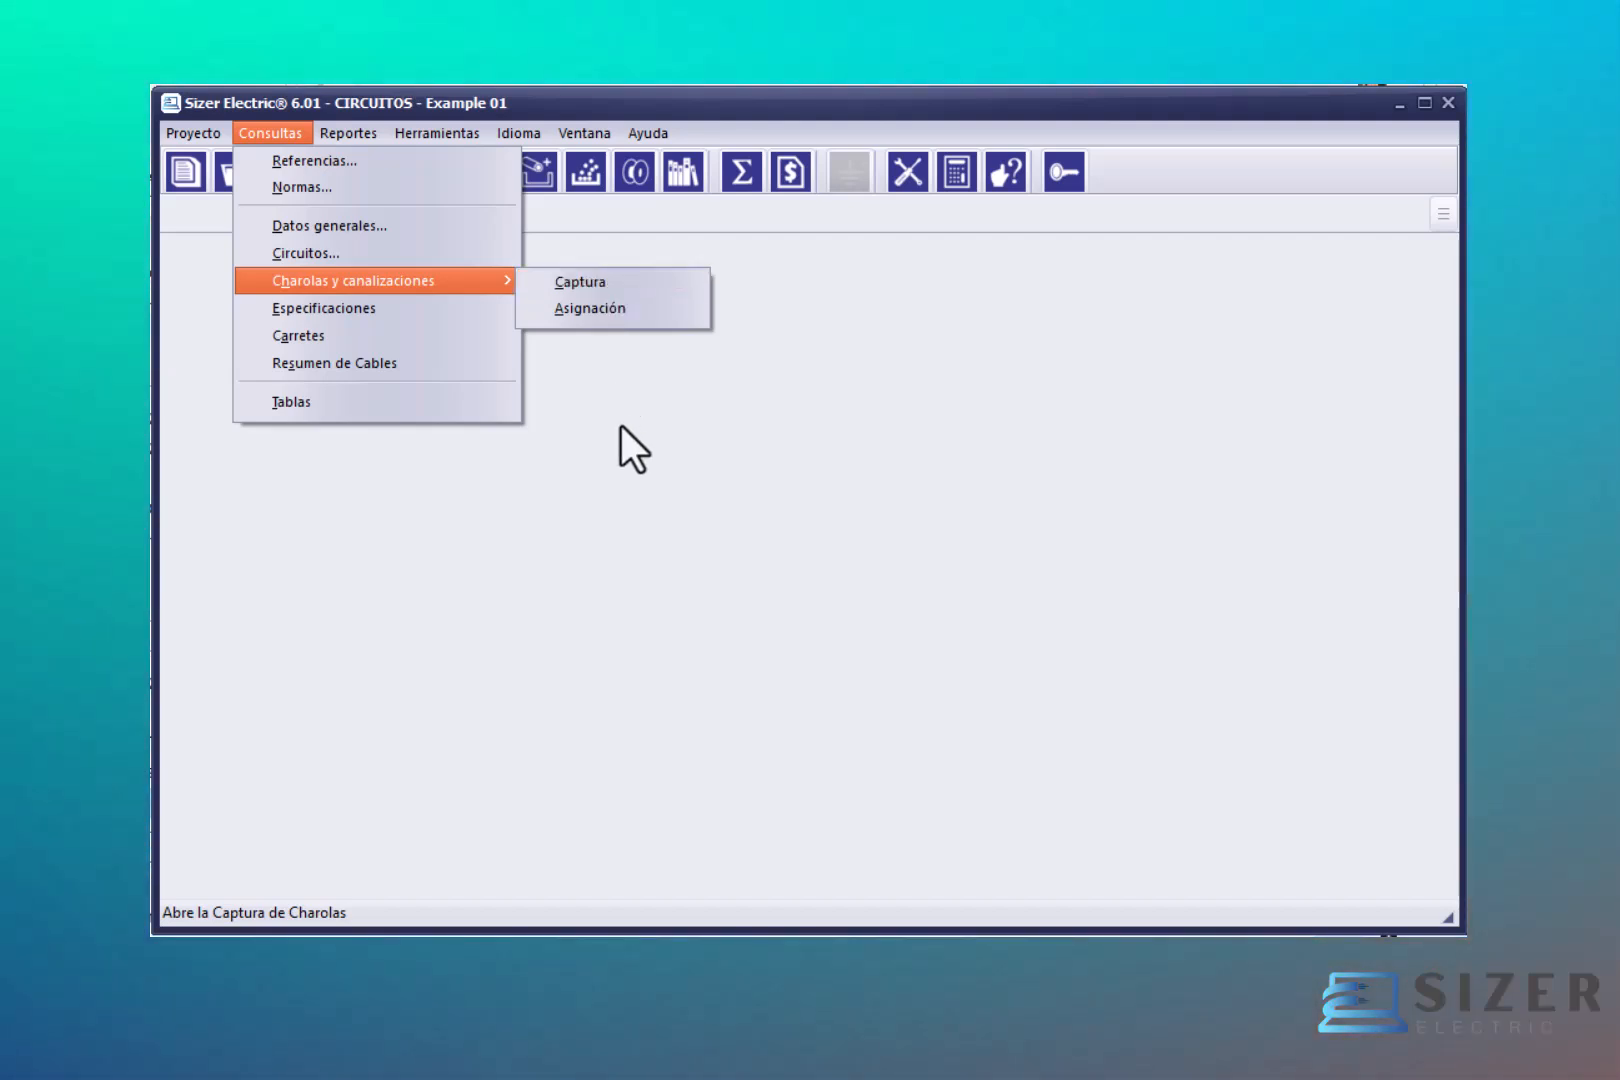
left_click(622, 427)
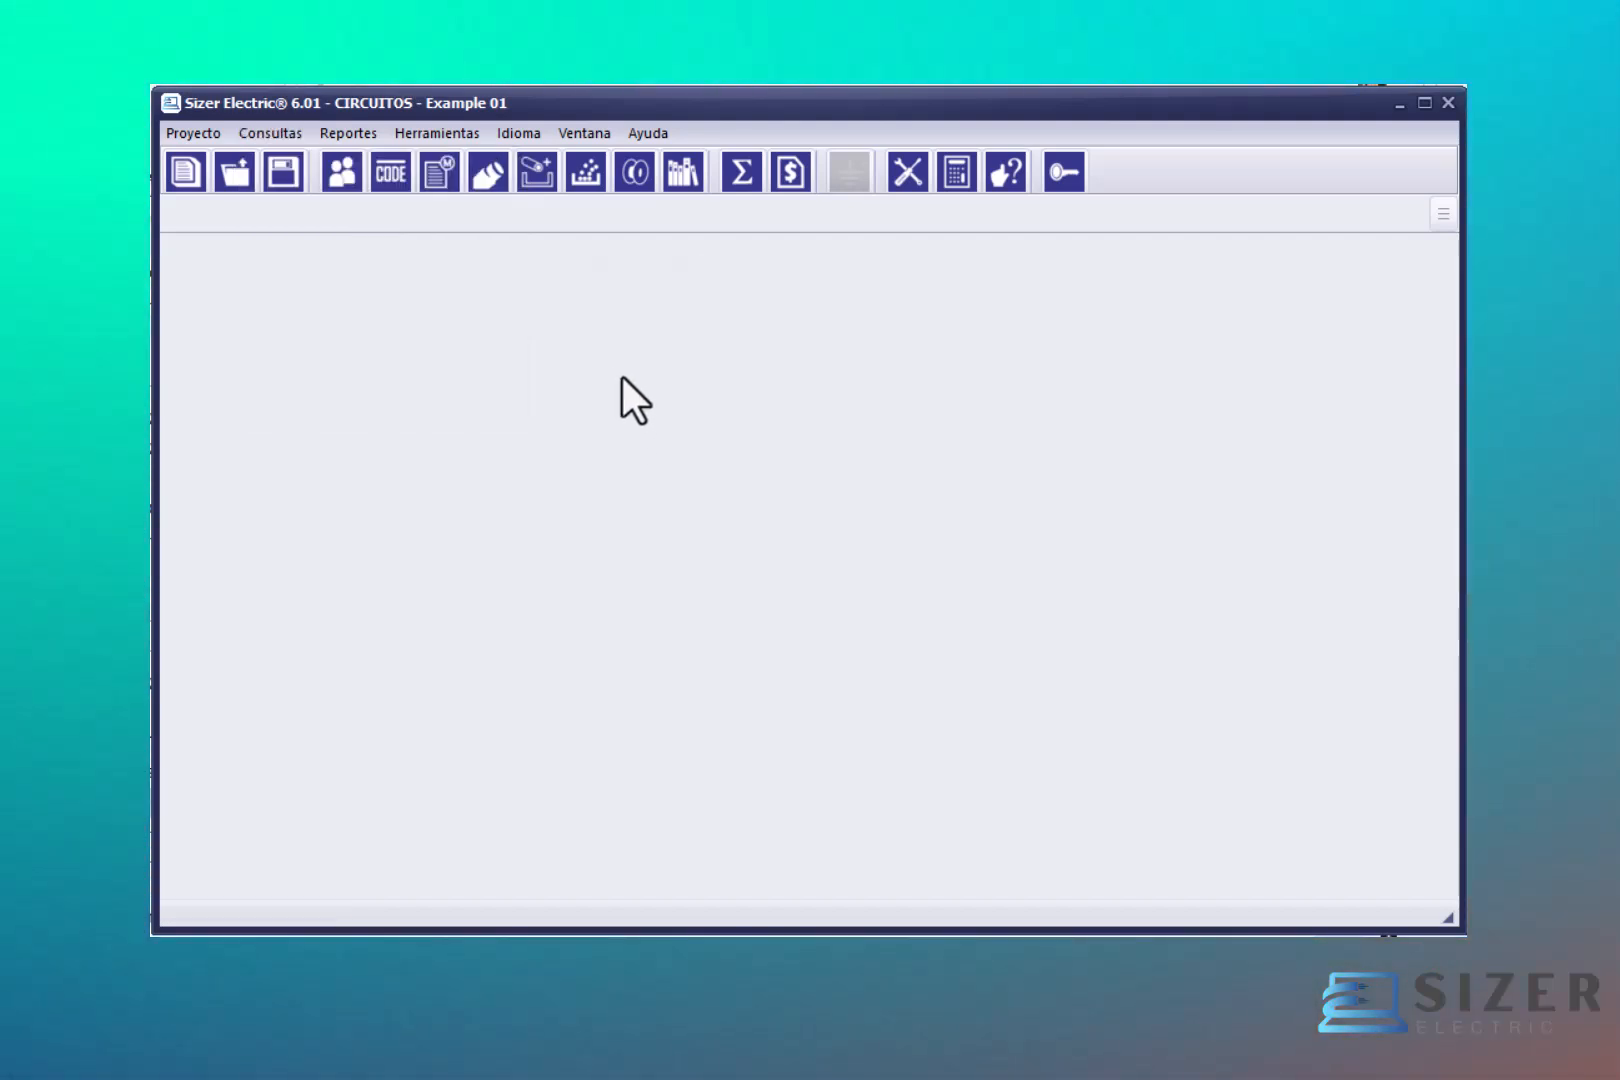
left_click(545, 188)
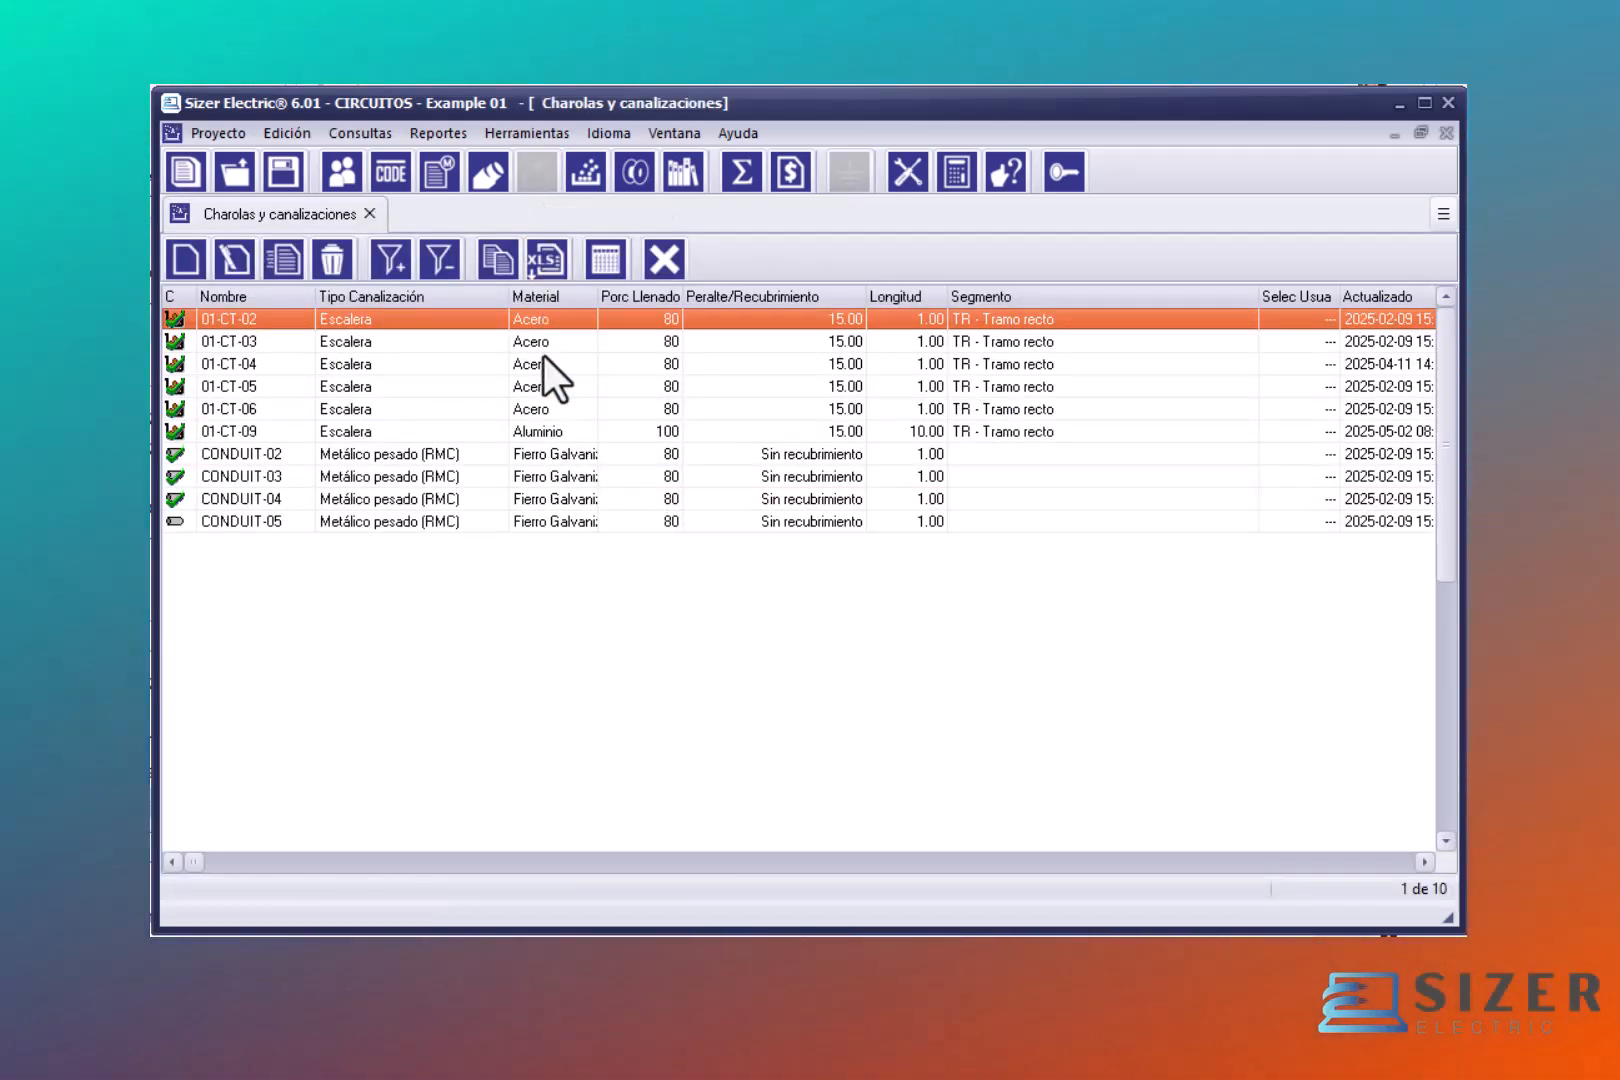
left_click(295, 340)
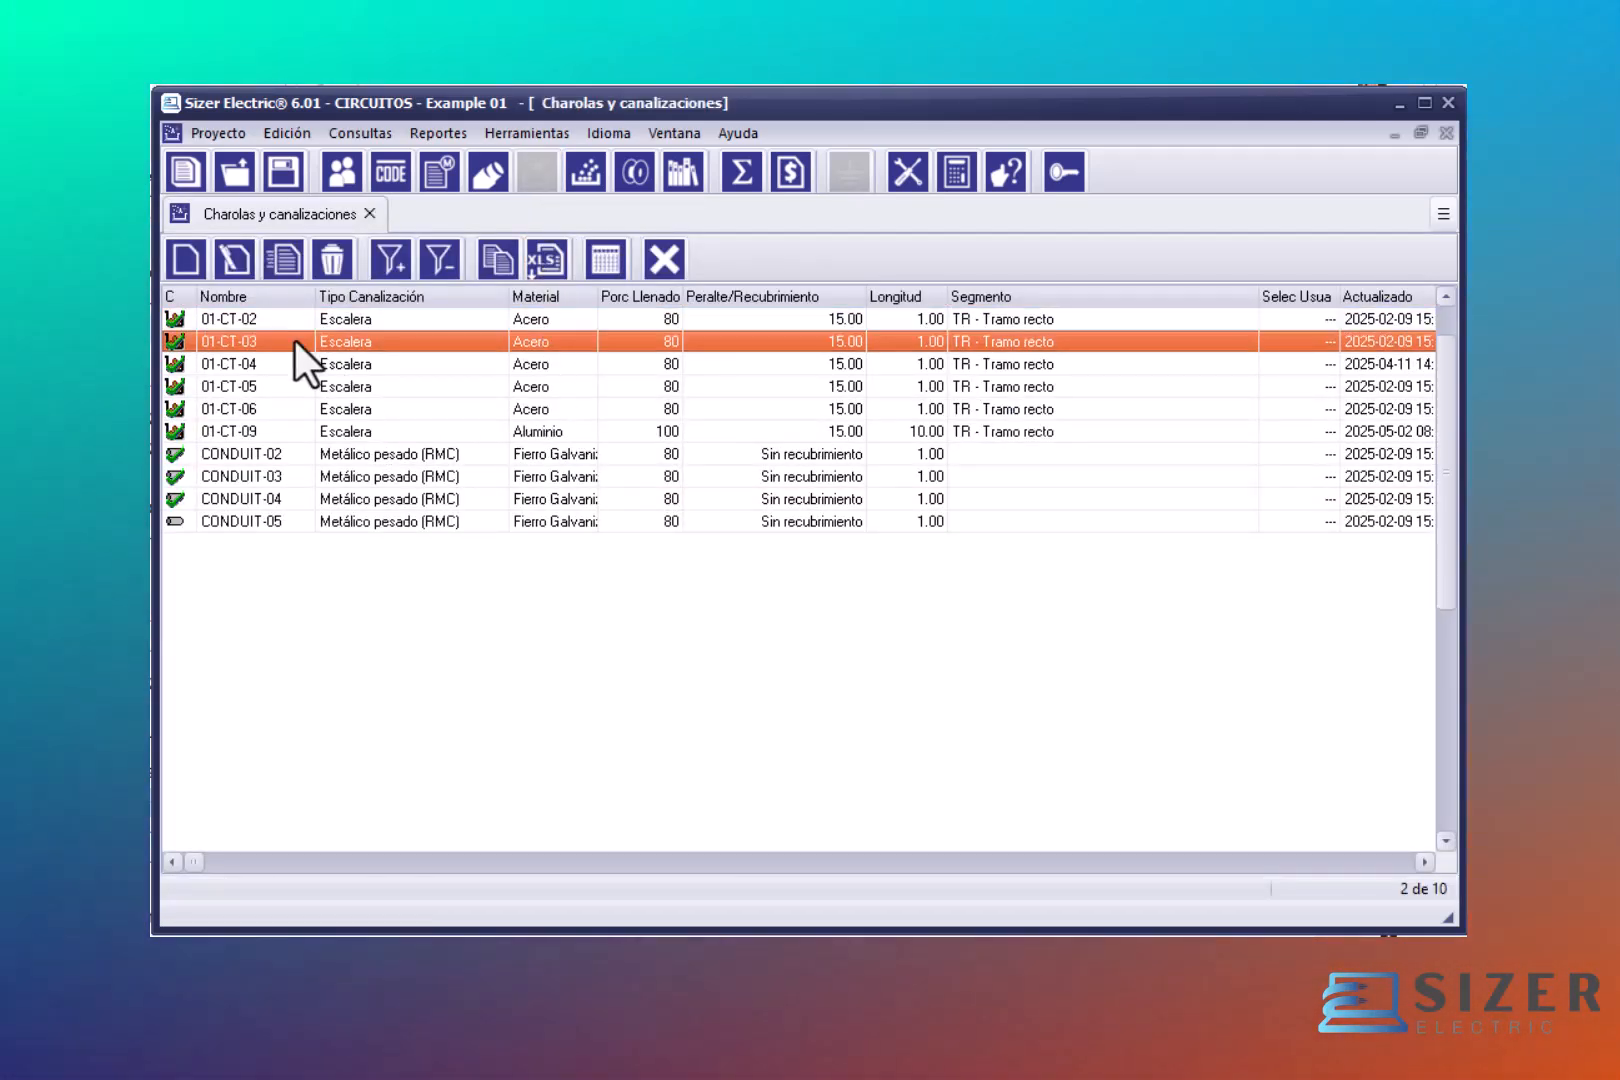
left_click(293, 384)
left_click(289, 414)
left_click(288, 451)
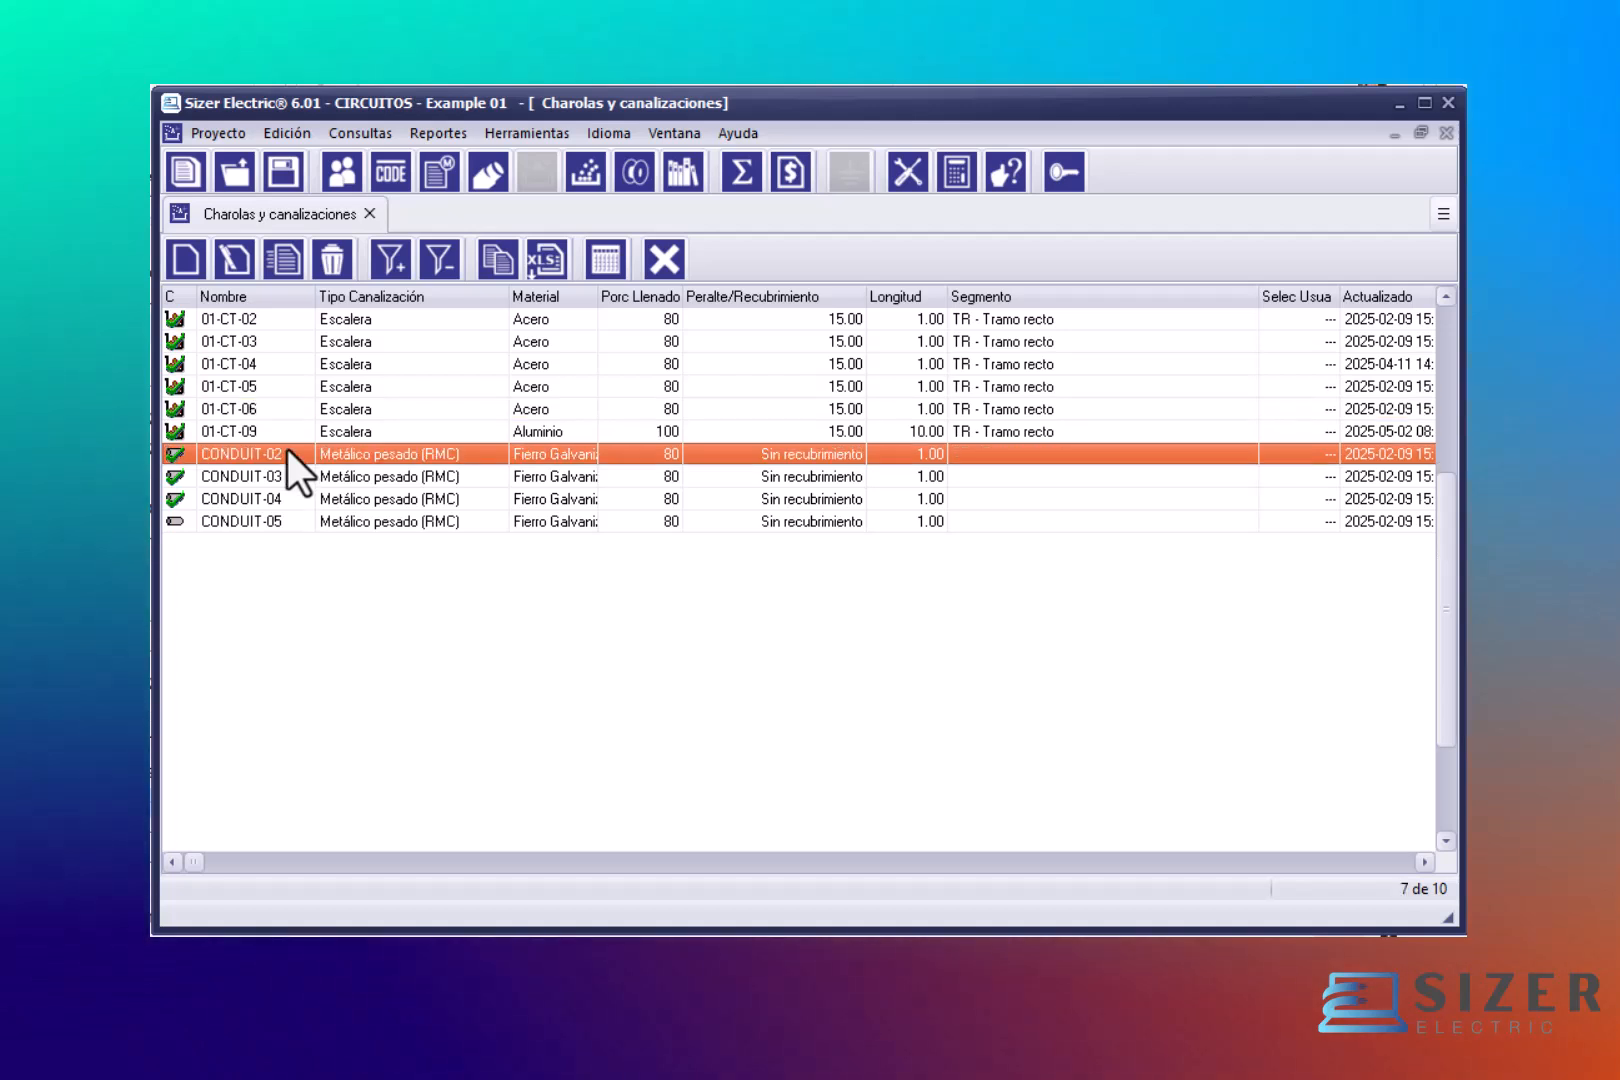
left_click(282, 322)
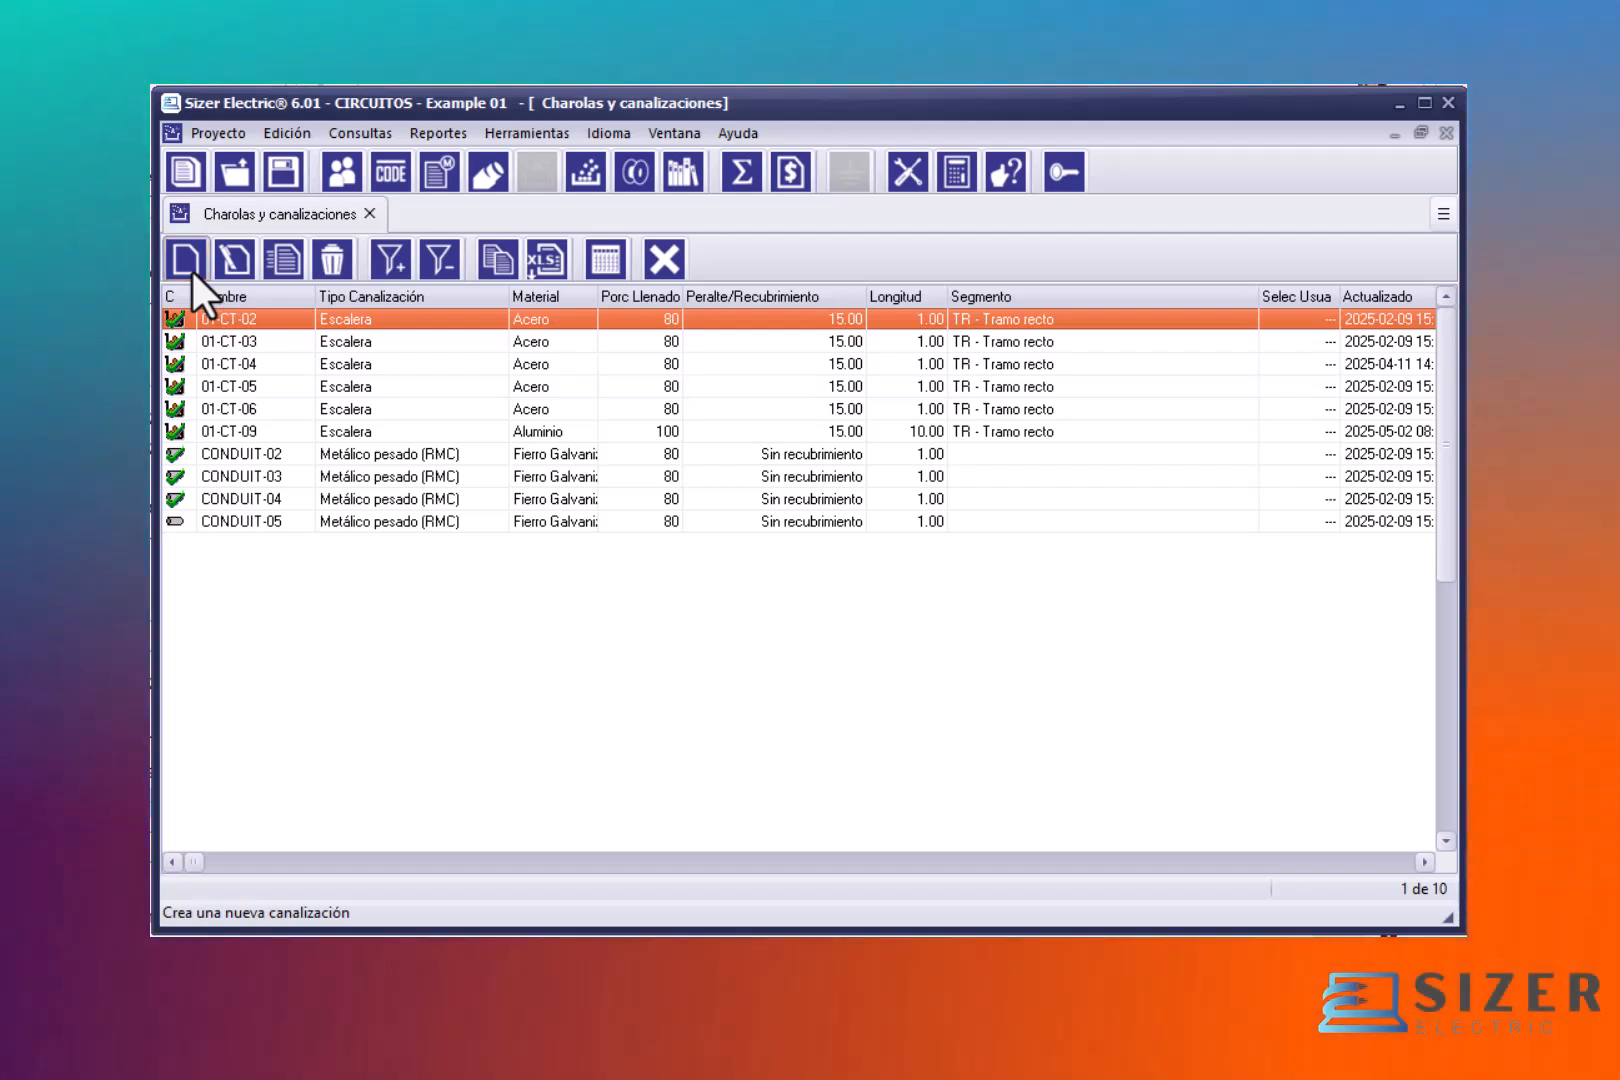
Step: Start a new raceway record and name it 01-CT-01
left_click(186, 259)
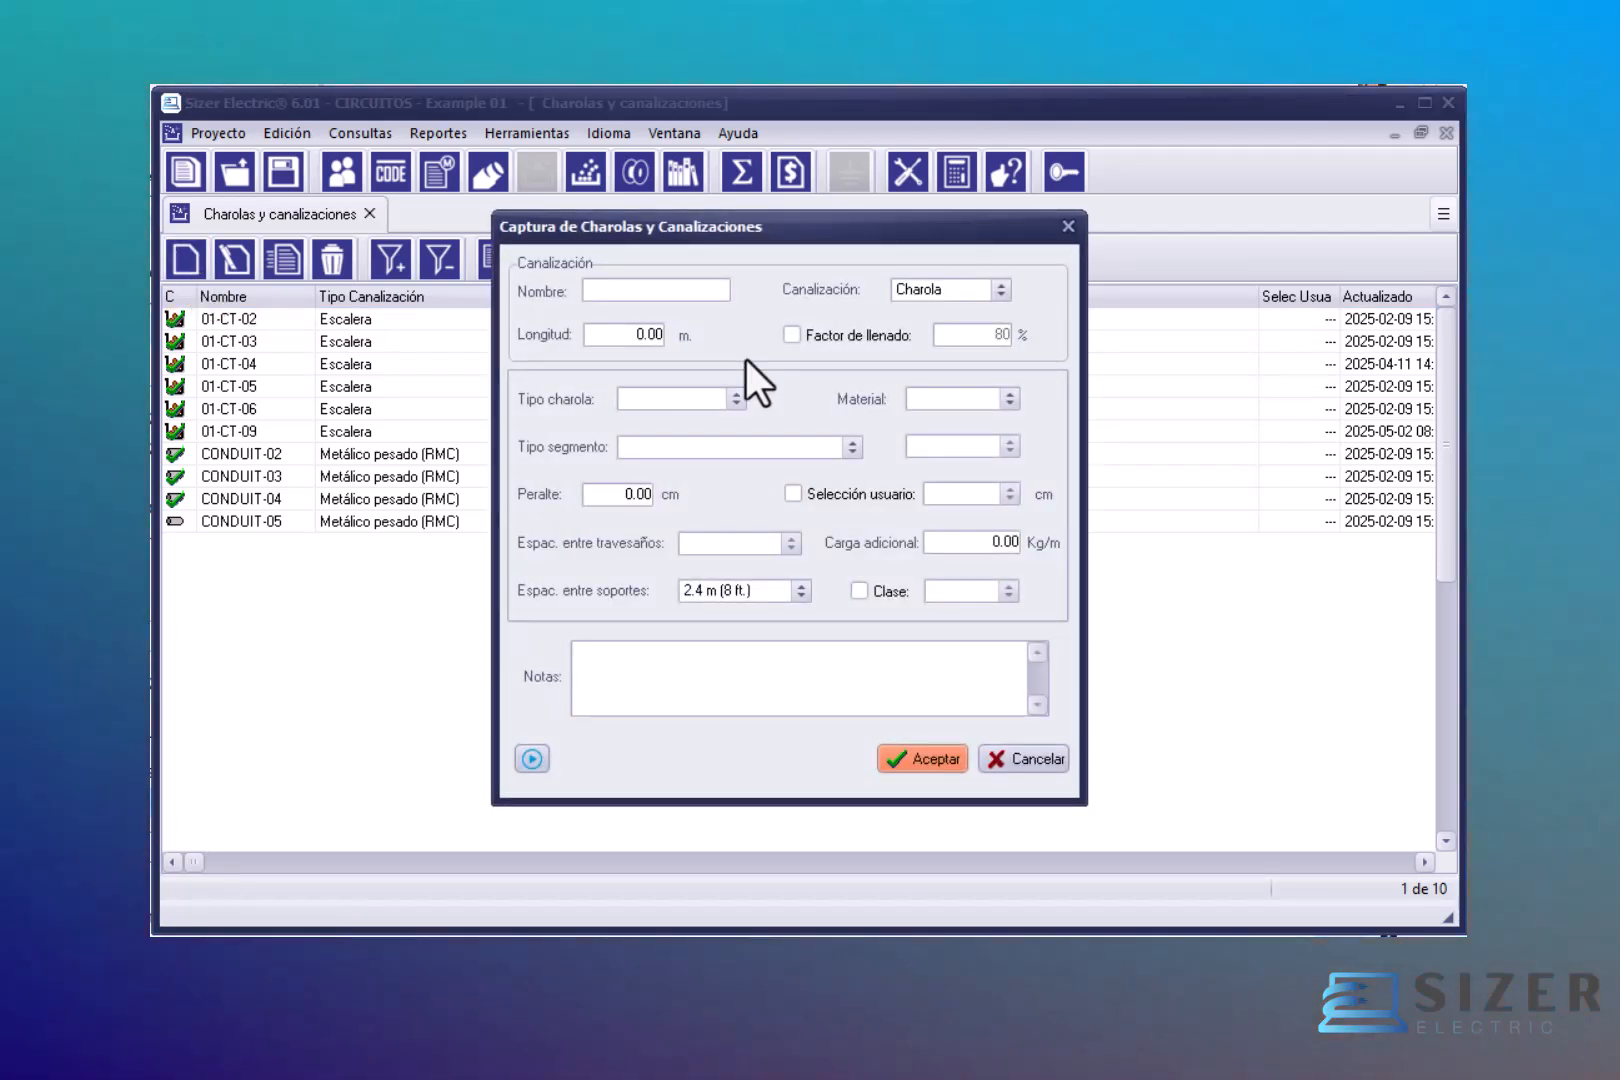
type("0")
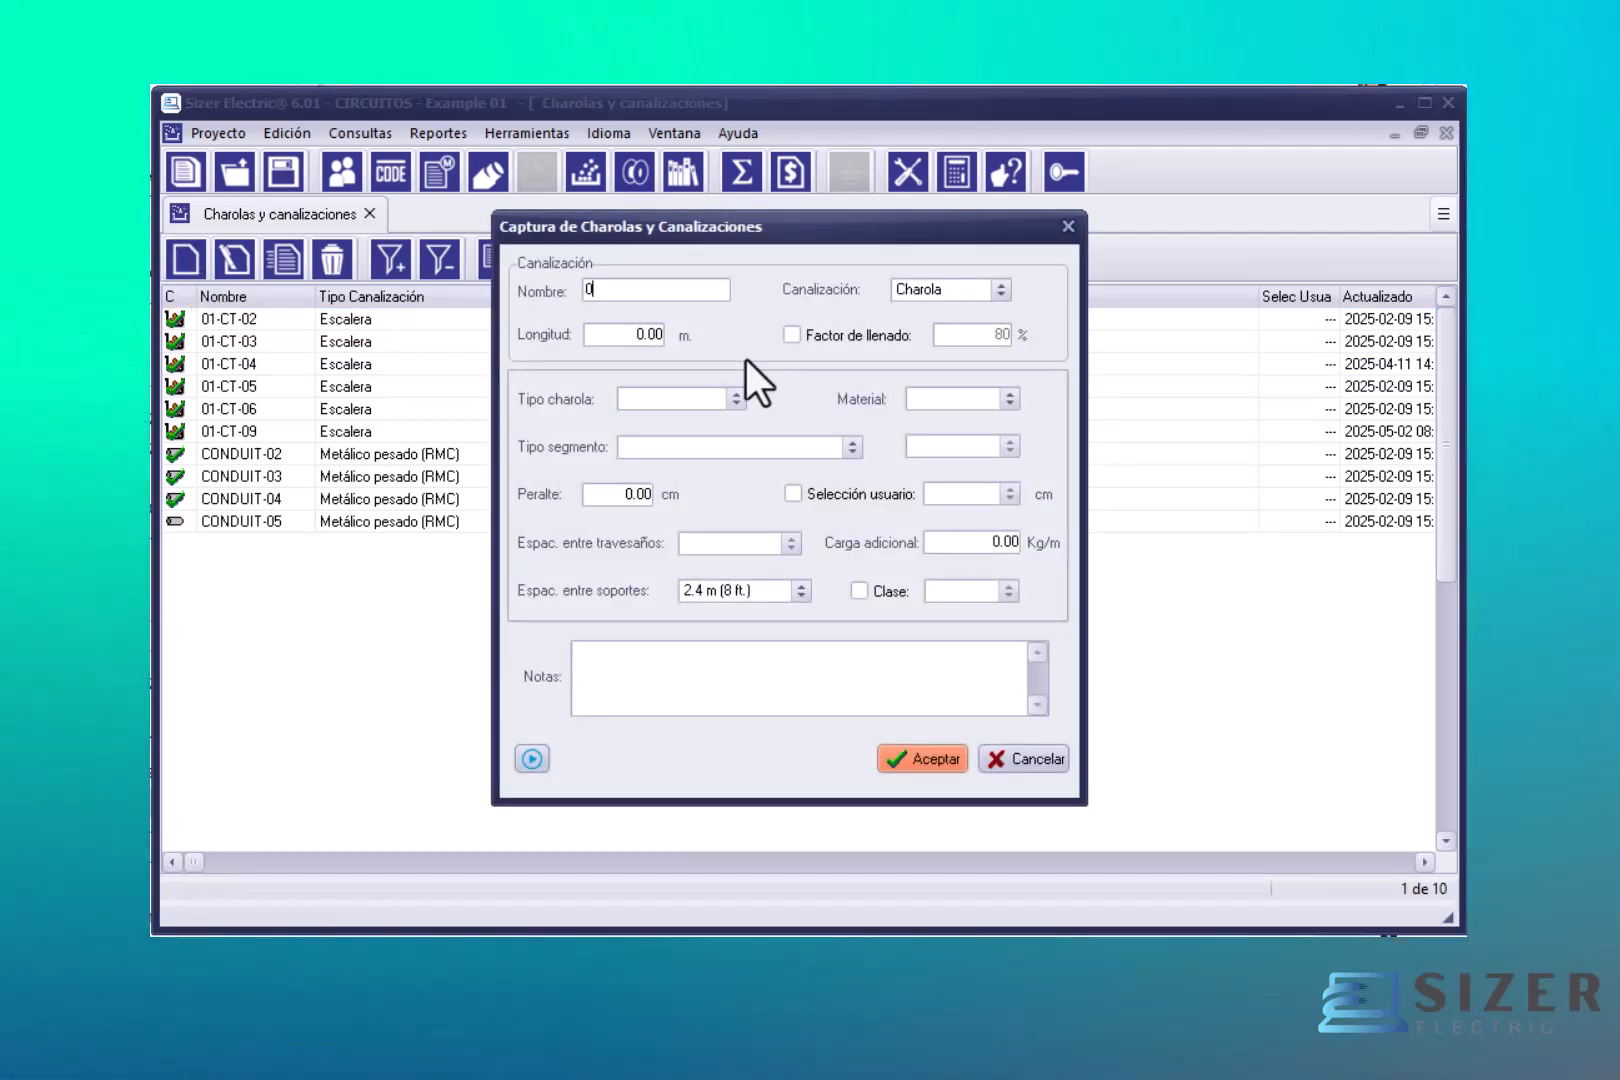
type("1-C")
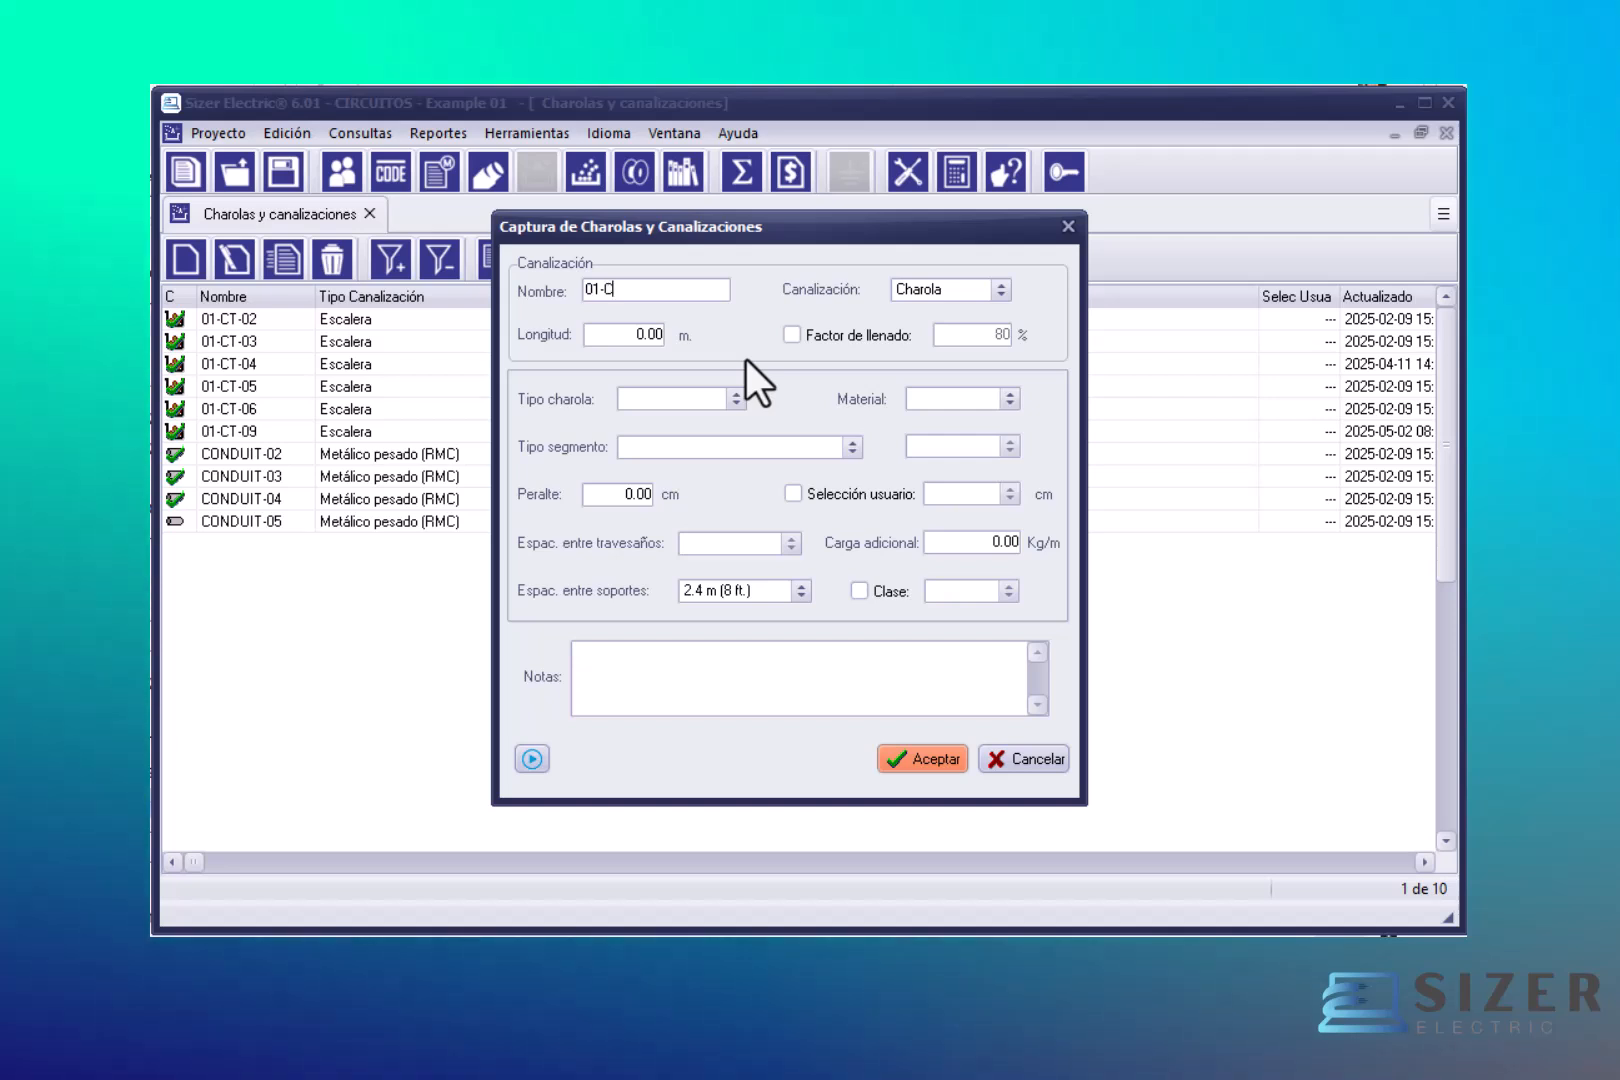
type("T-01")
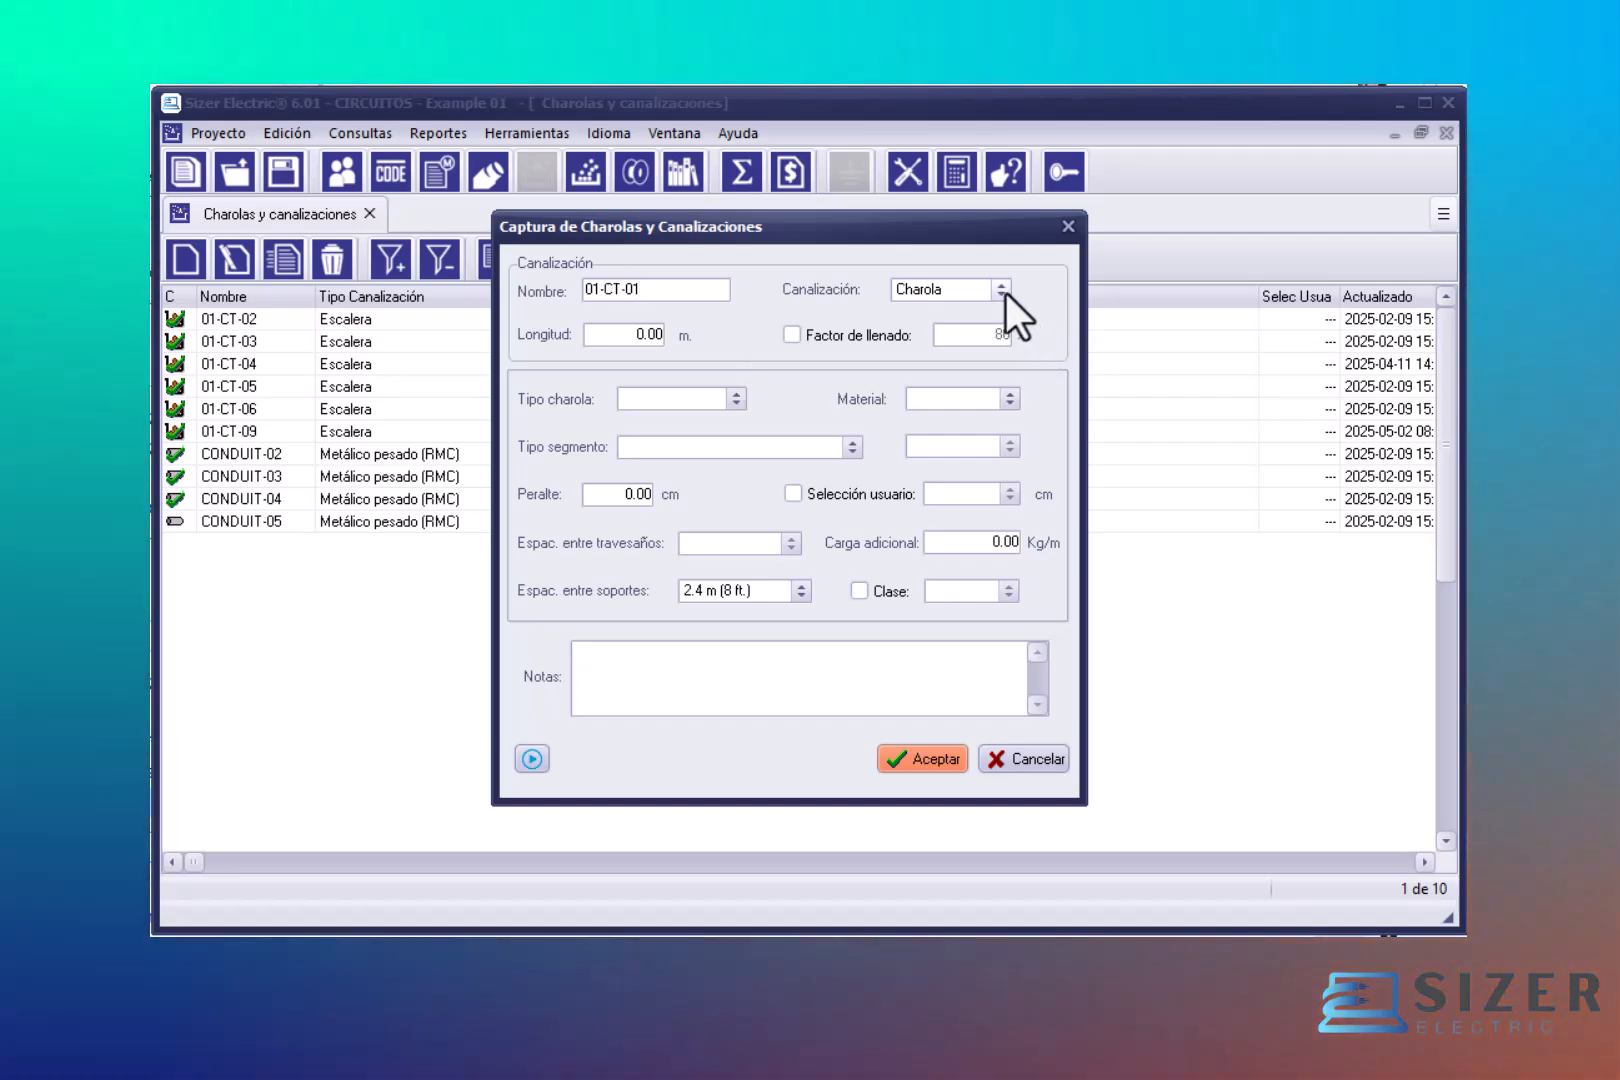
Step: Set the raceway to Charola with a length of 1 m and enable a fill factor of 100%
left_click(1004, 292)
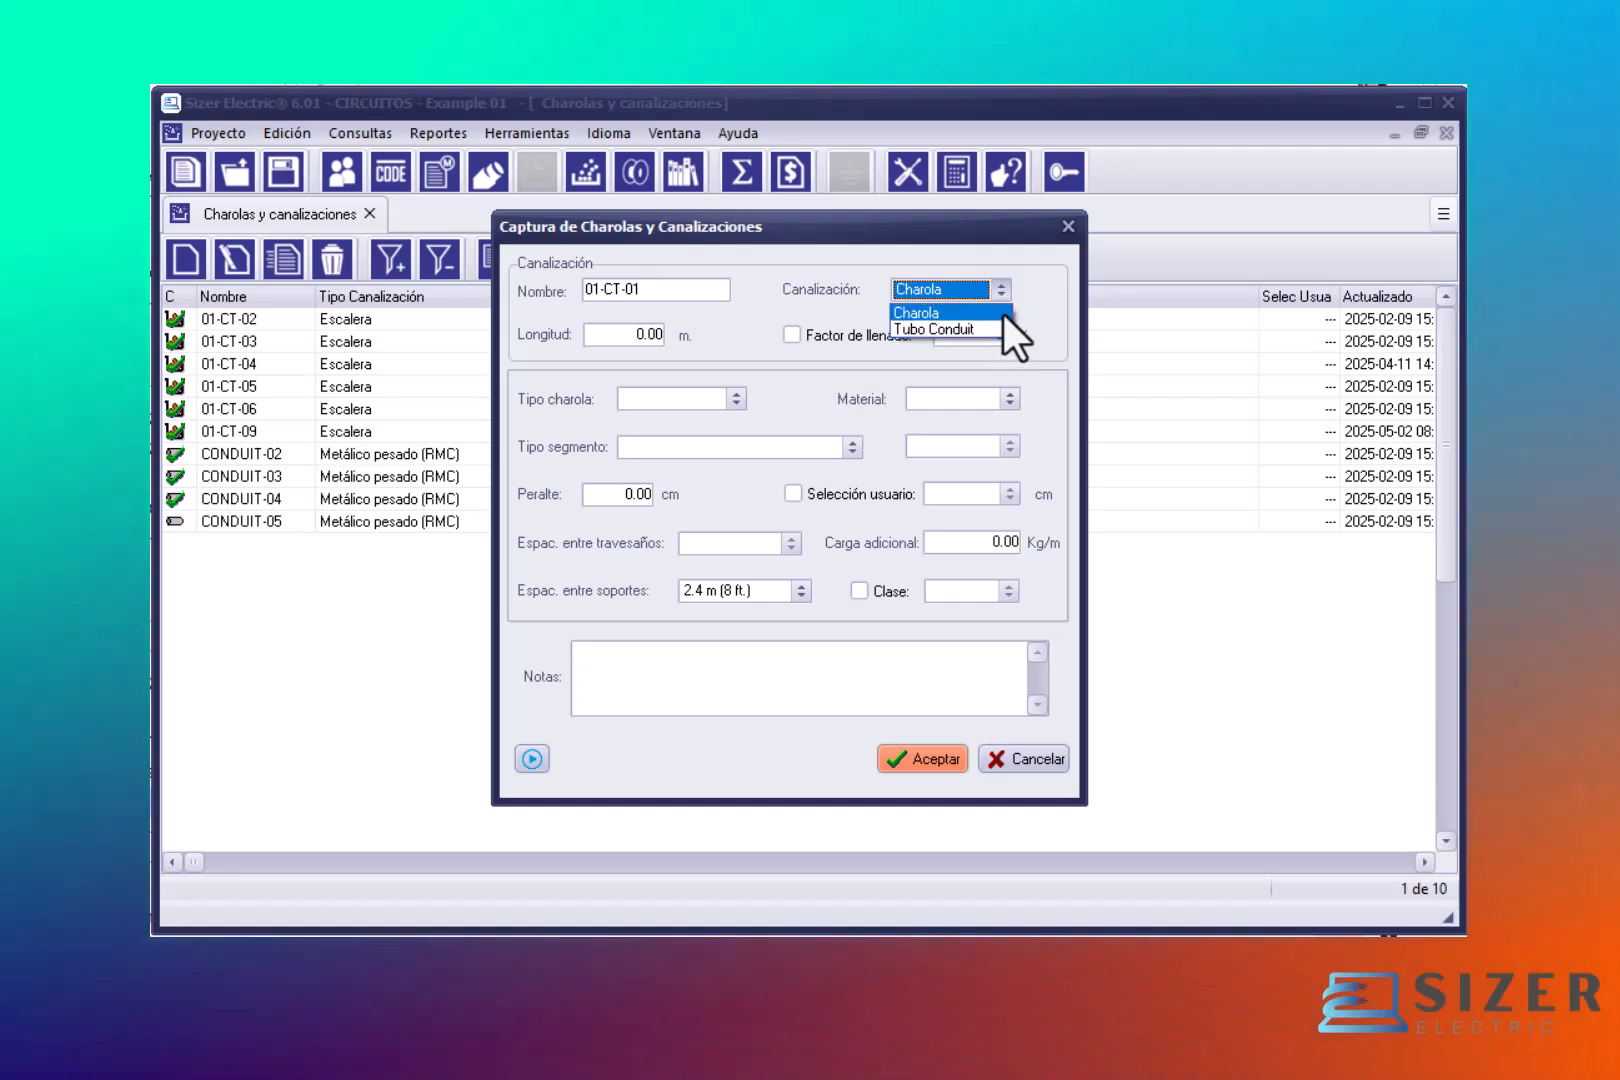
left_click(1003, 314)
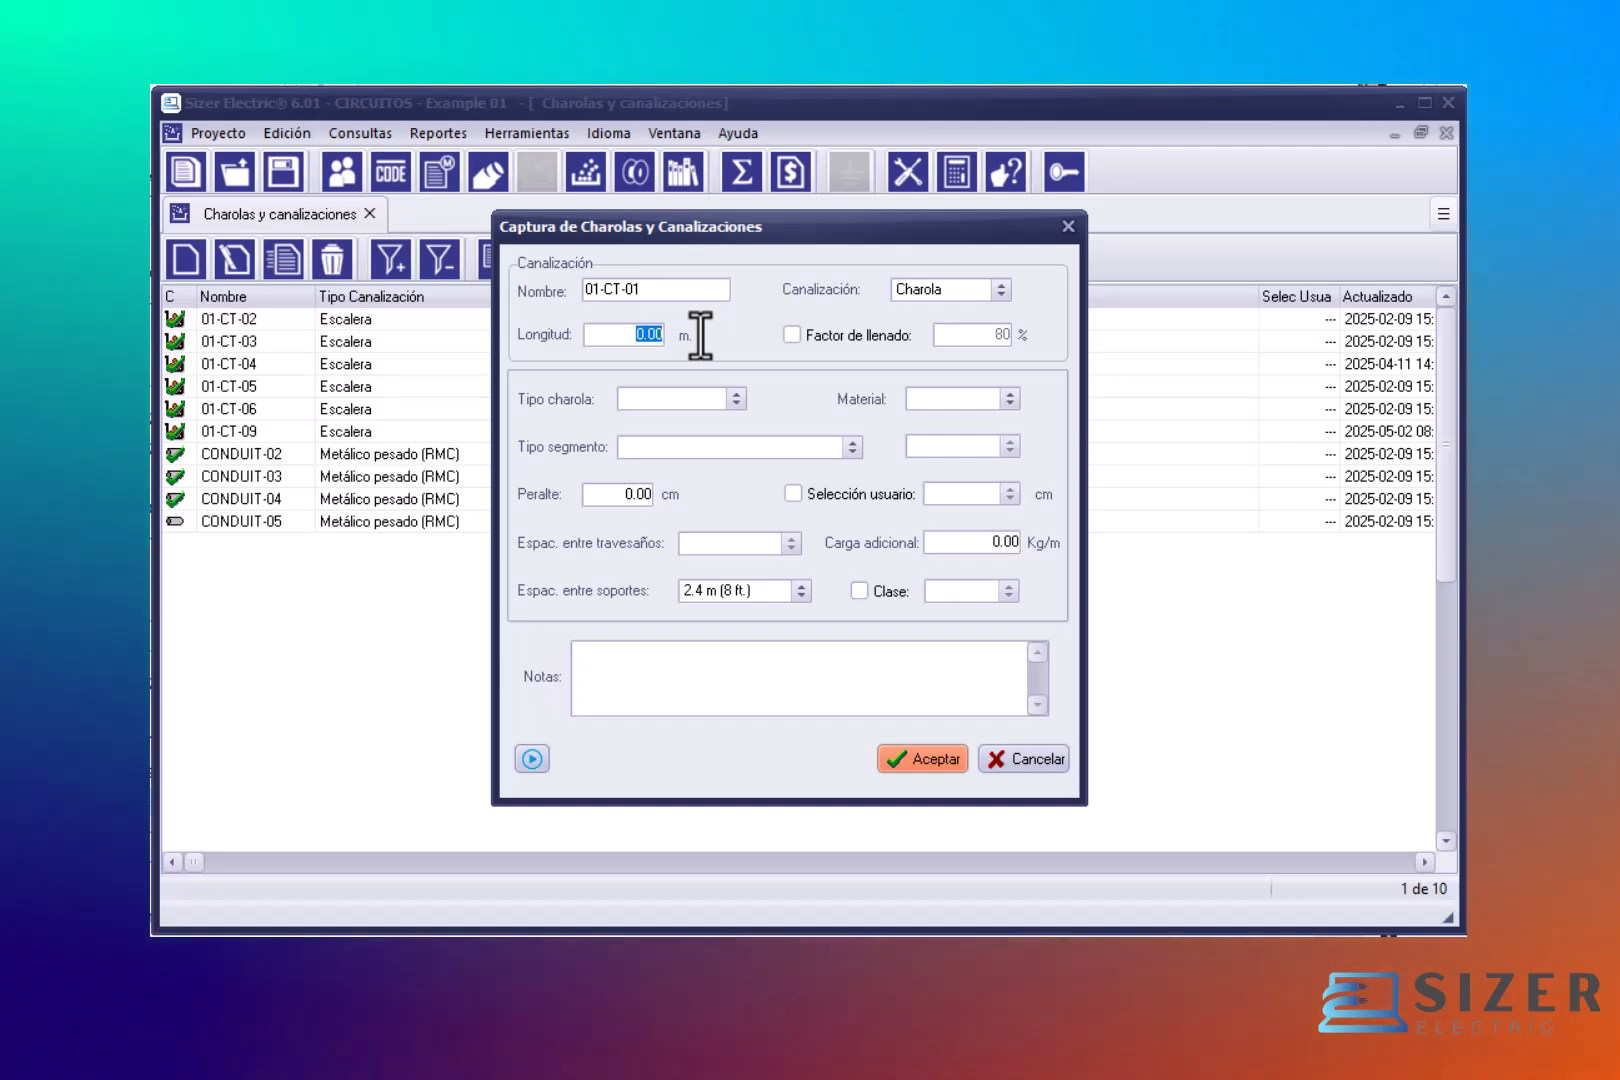
type("1")
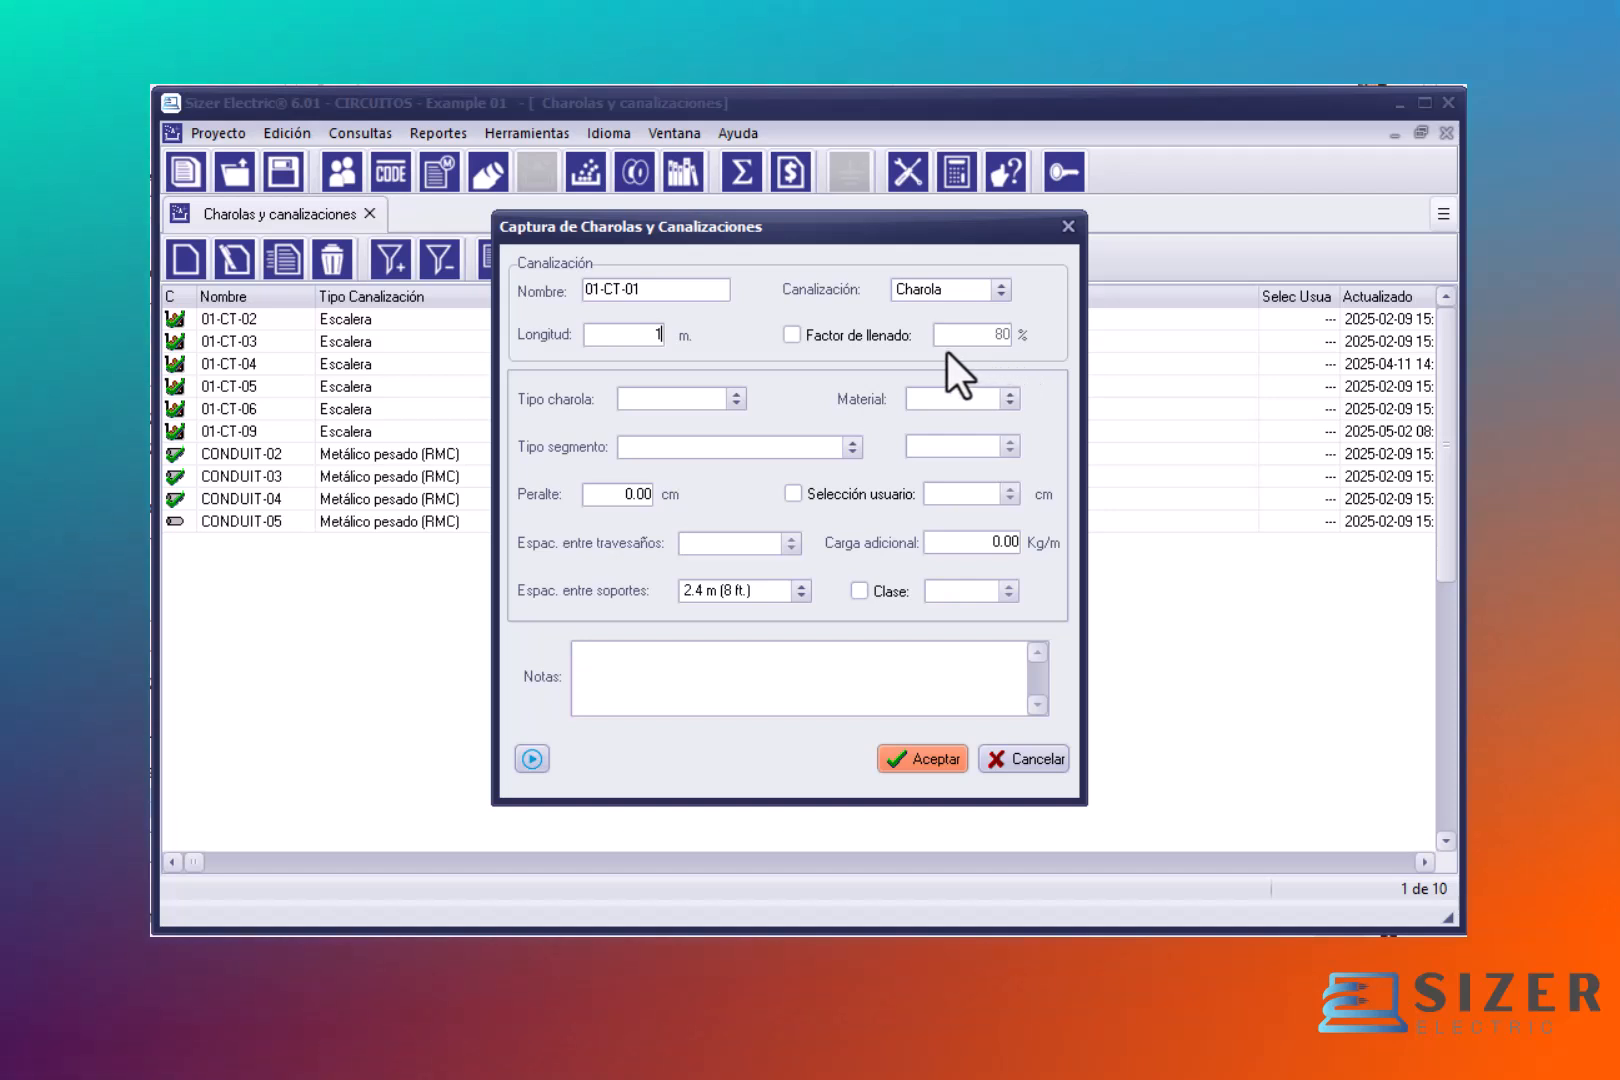
left_click(795, 338)
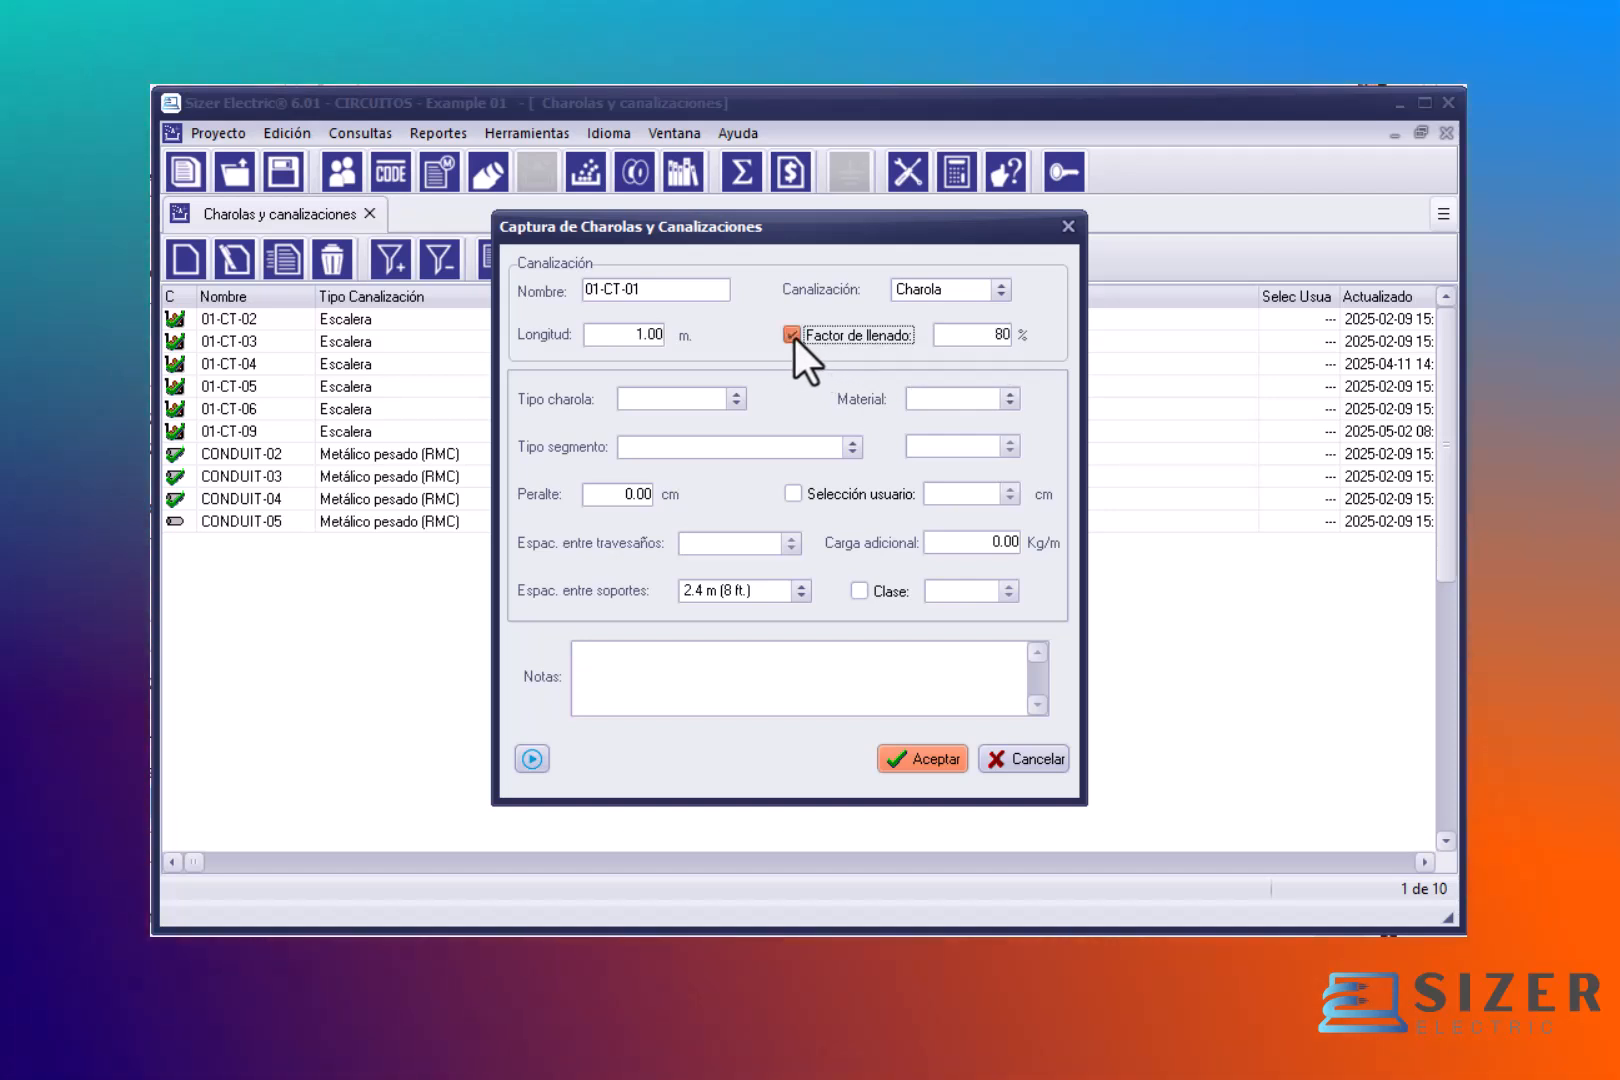
left_click_drag(992, 337, 1013, 336)
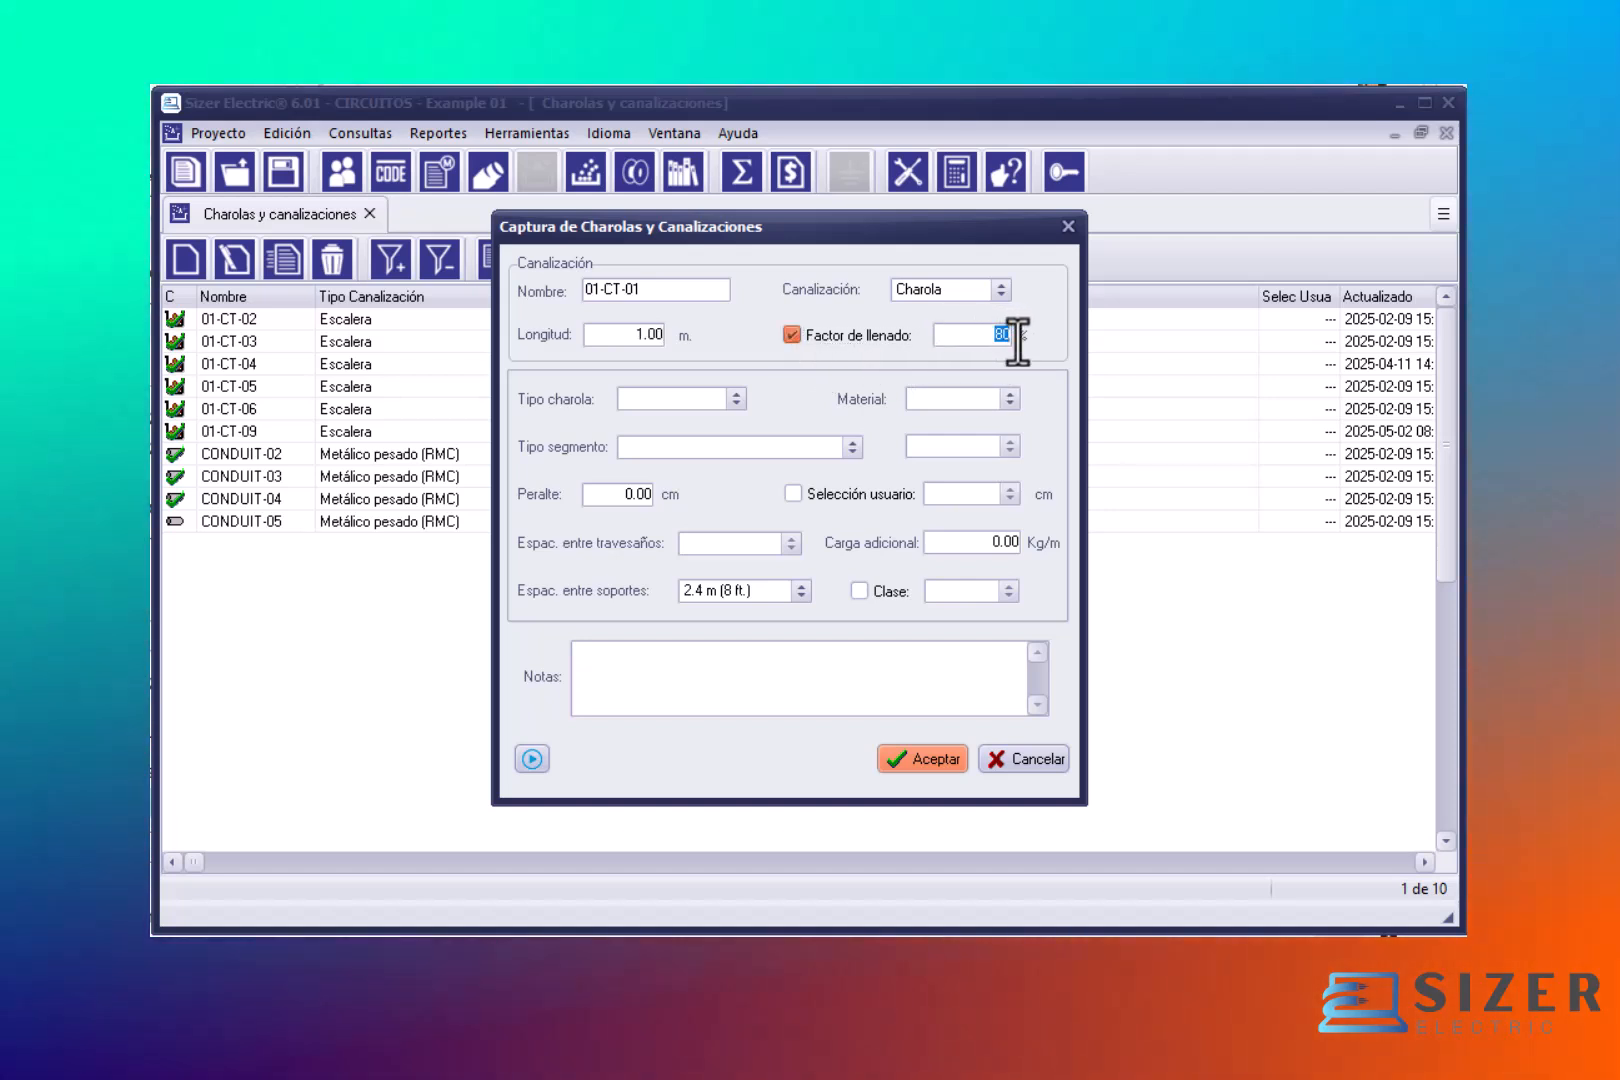
type("100")
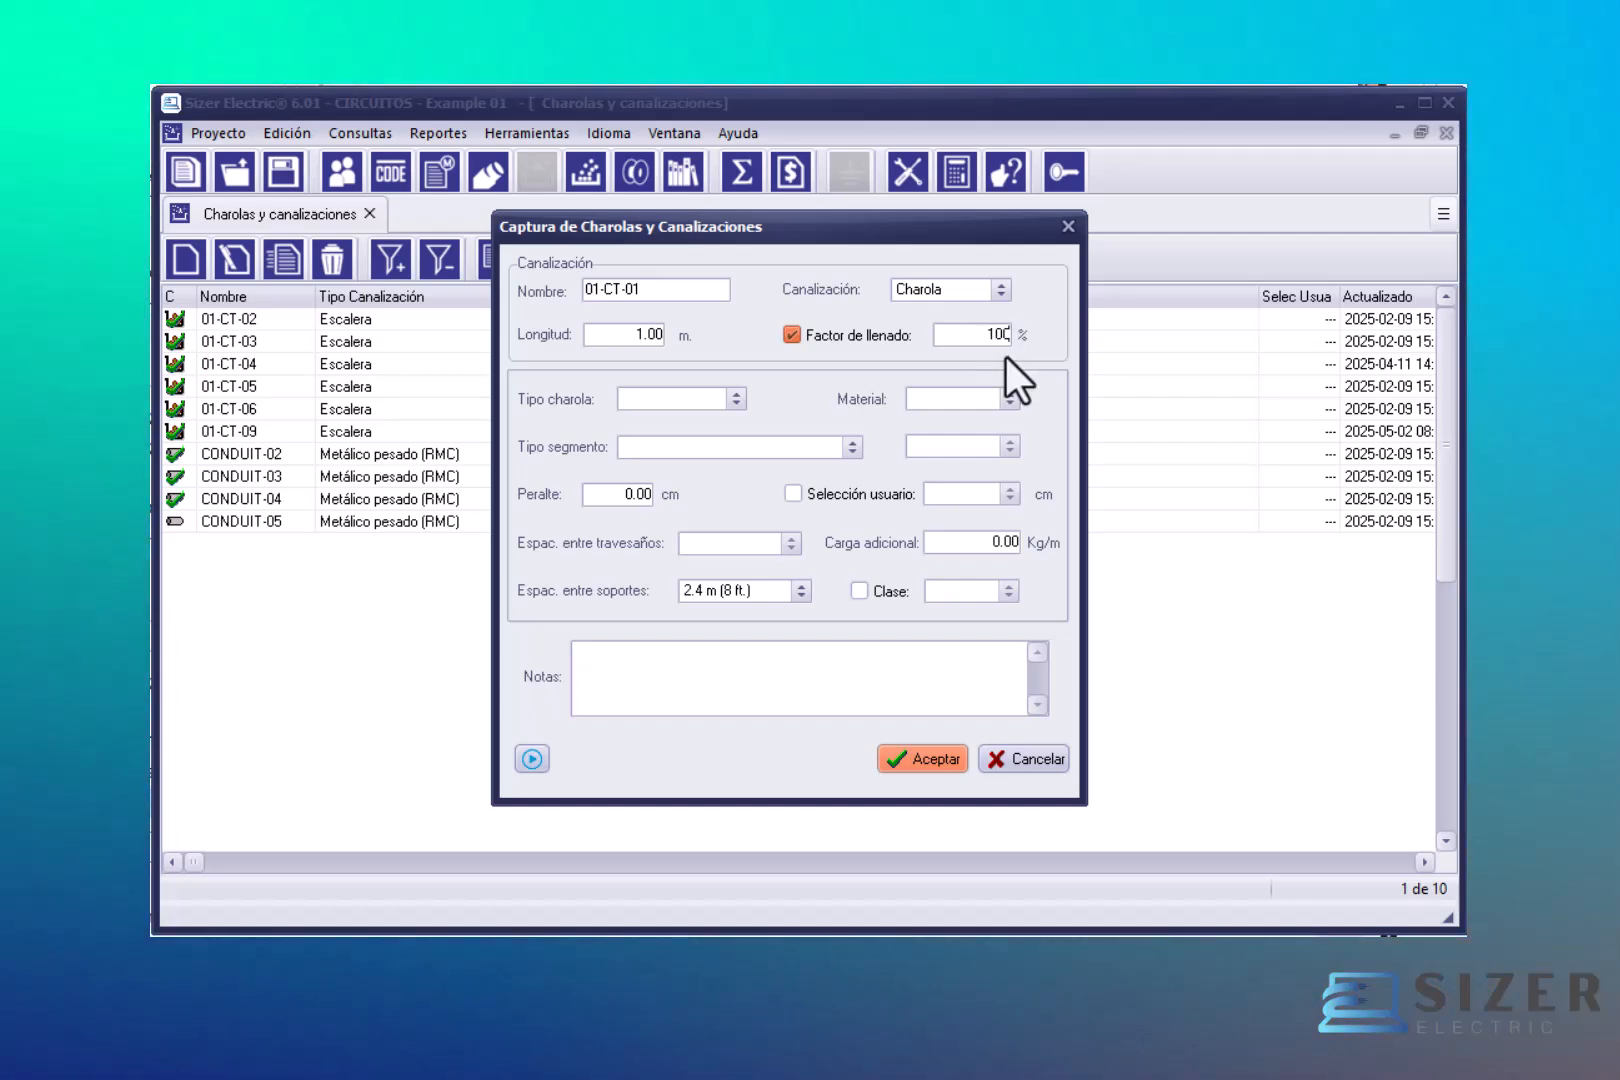
Step: Define the tray as Escalera in Aluminio with a TR - Tramo recto segment and a Peralte of 15 cm
left_click(737, 391)
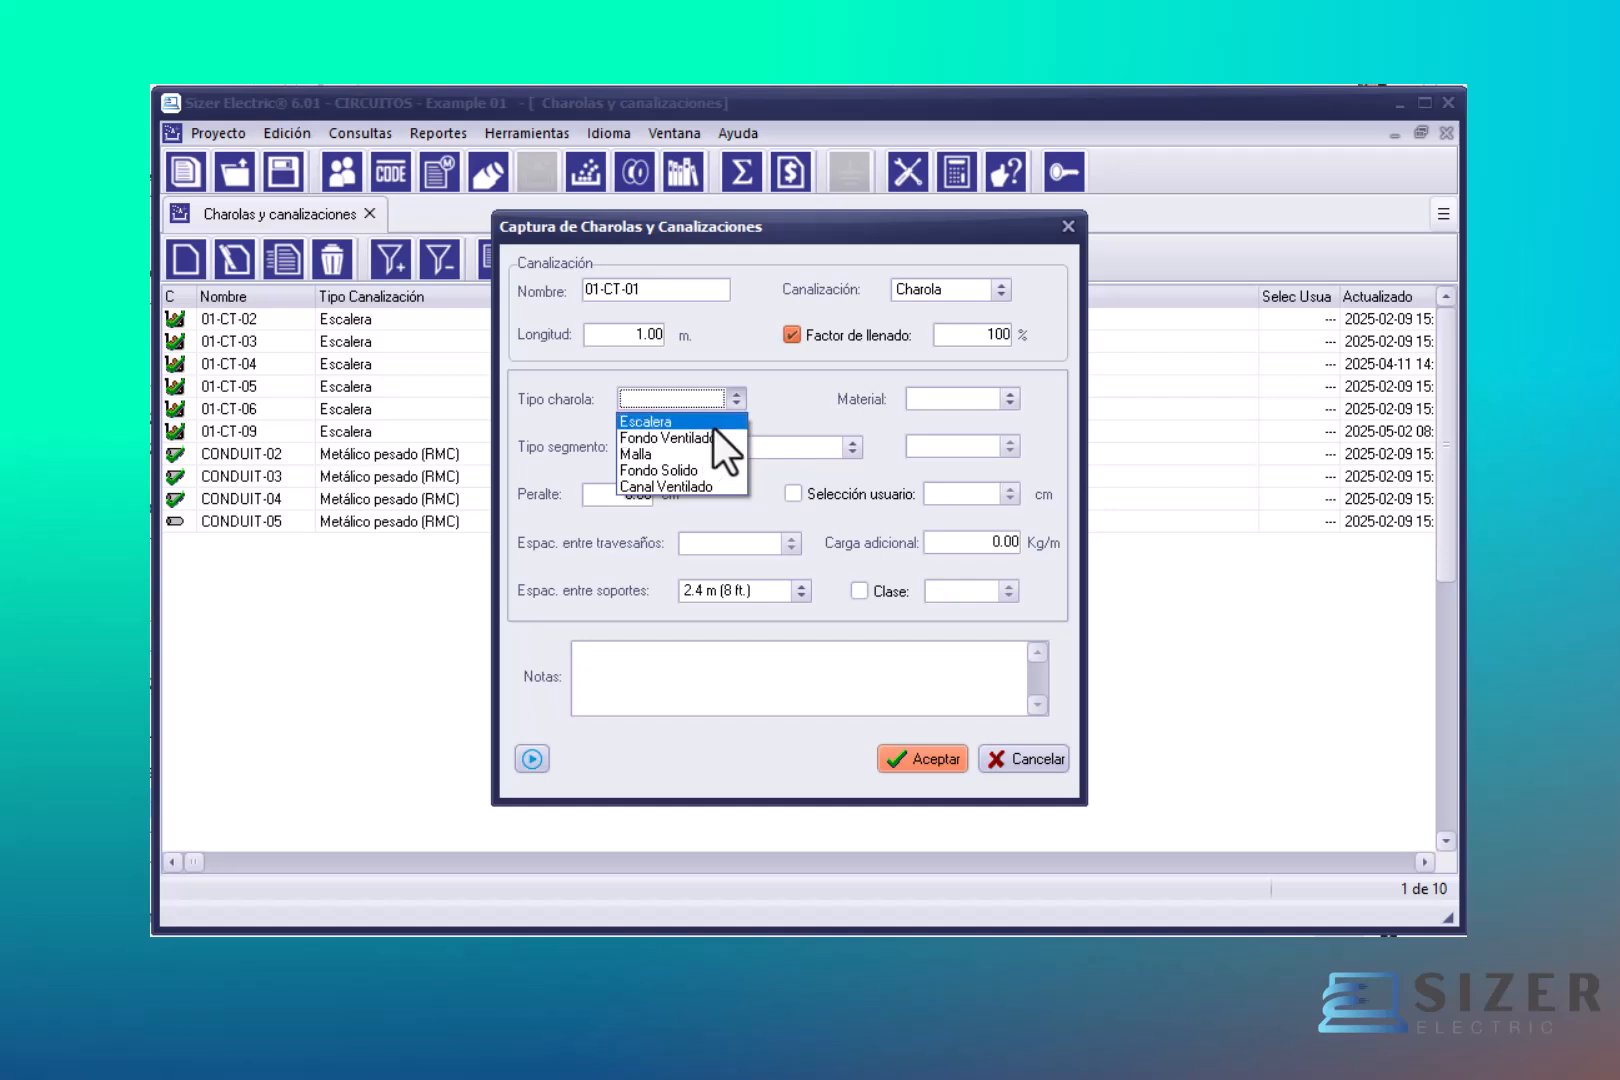
left_click(713, 426)
left_click(971, 407)
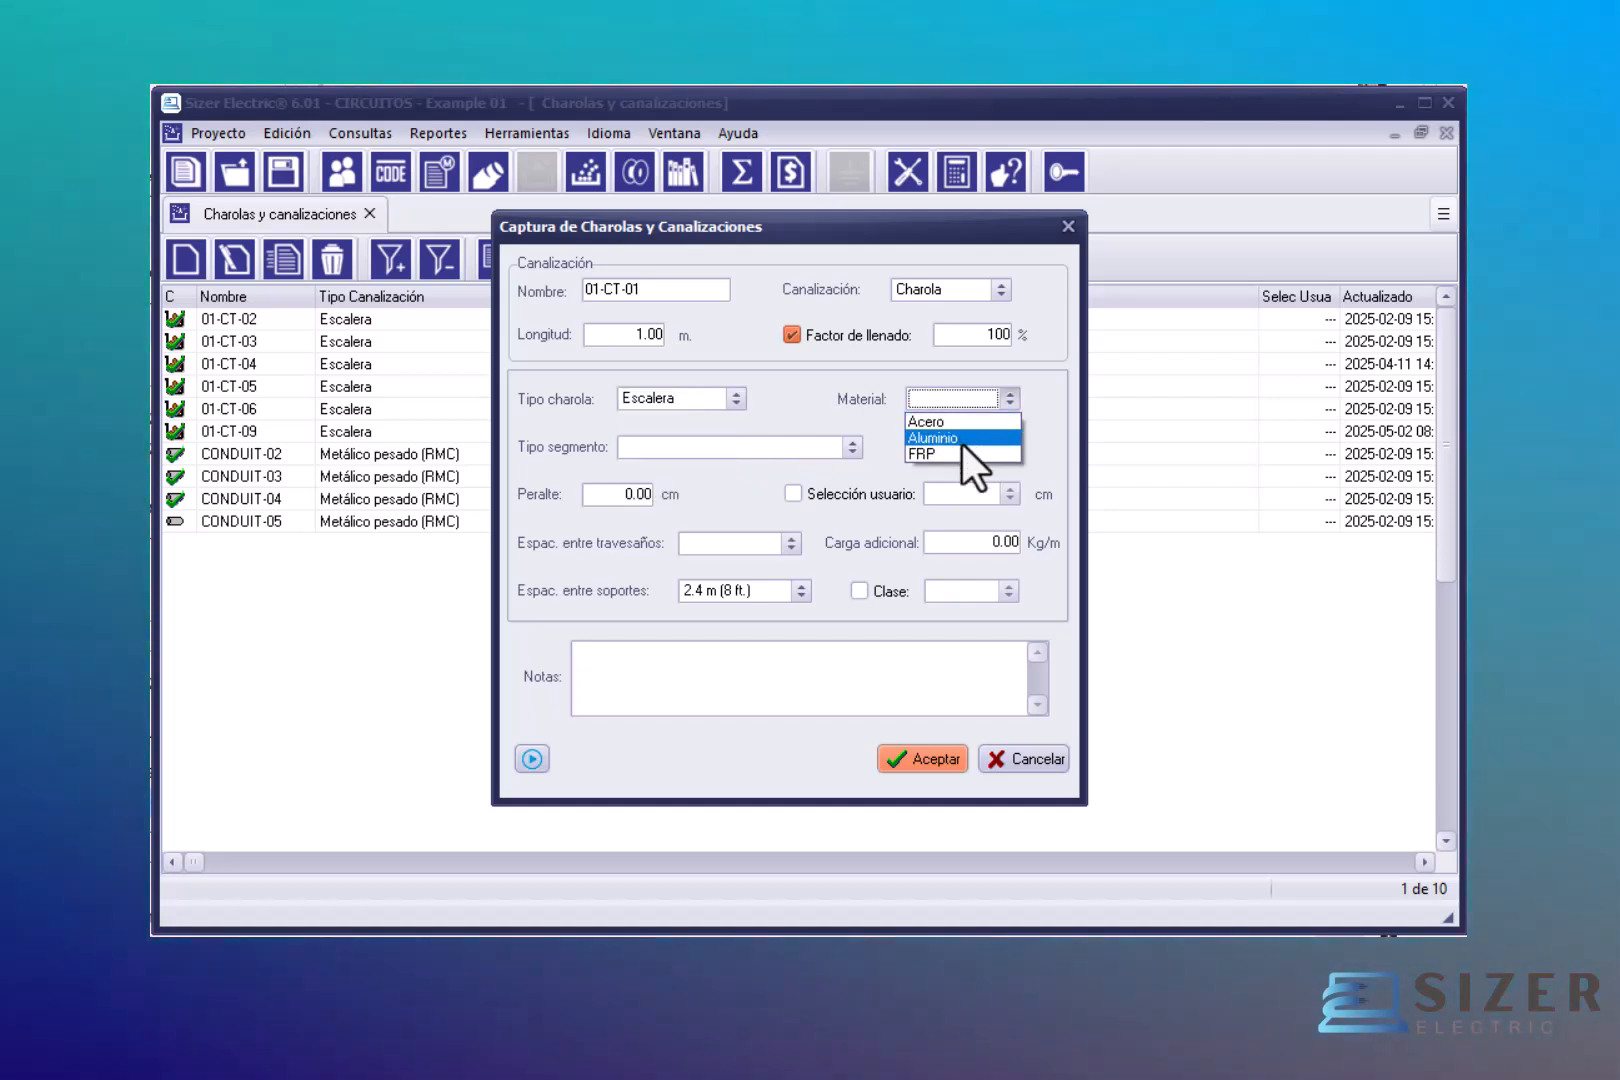
left_click(961, 445)
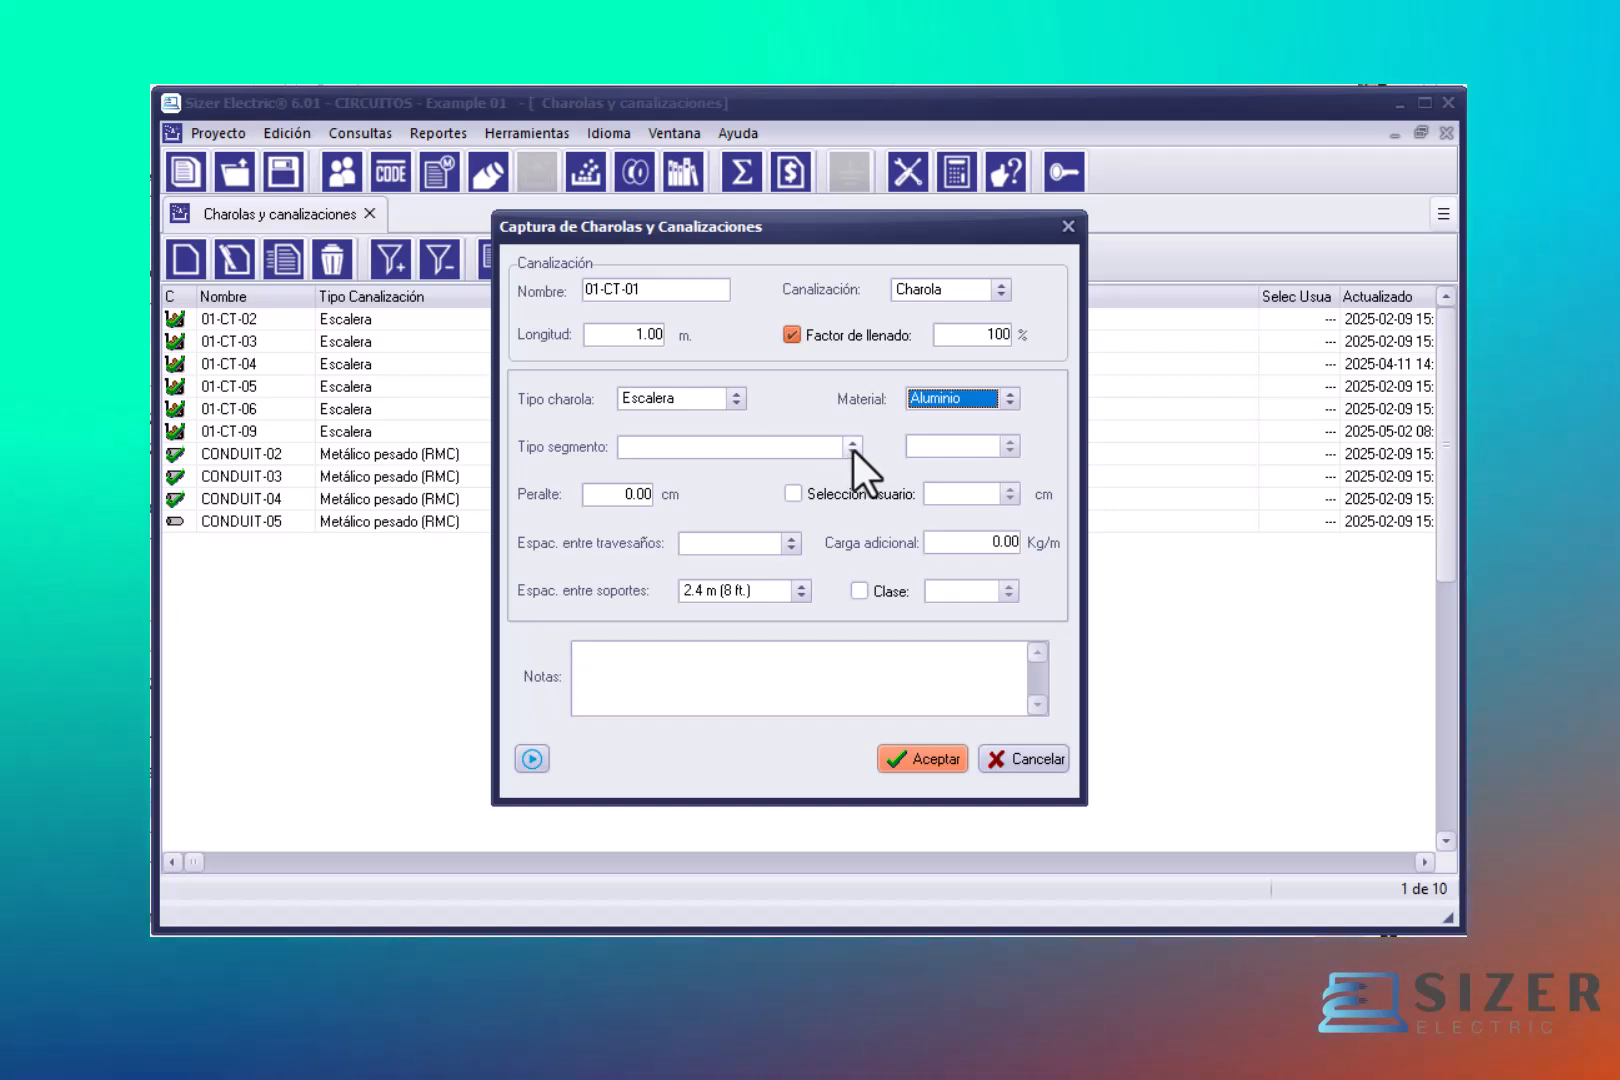
left_click(853, 449)
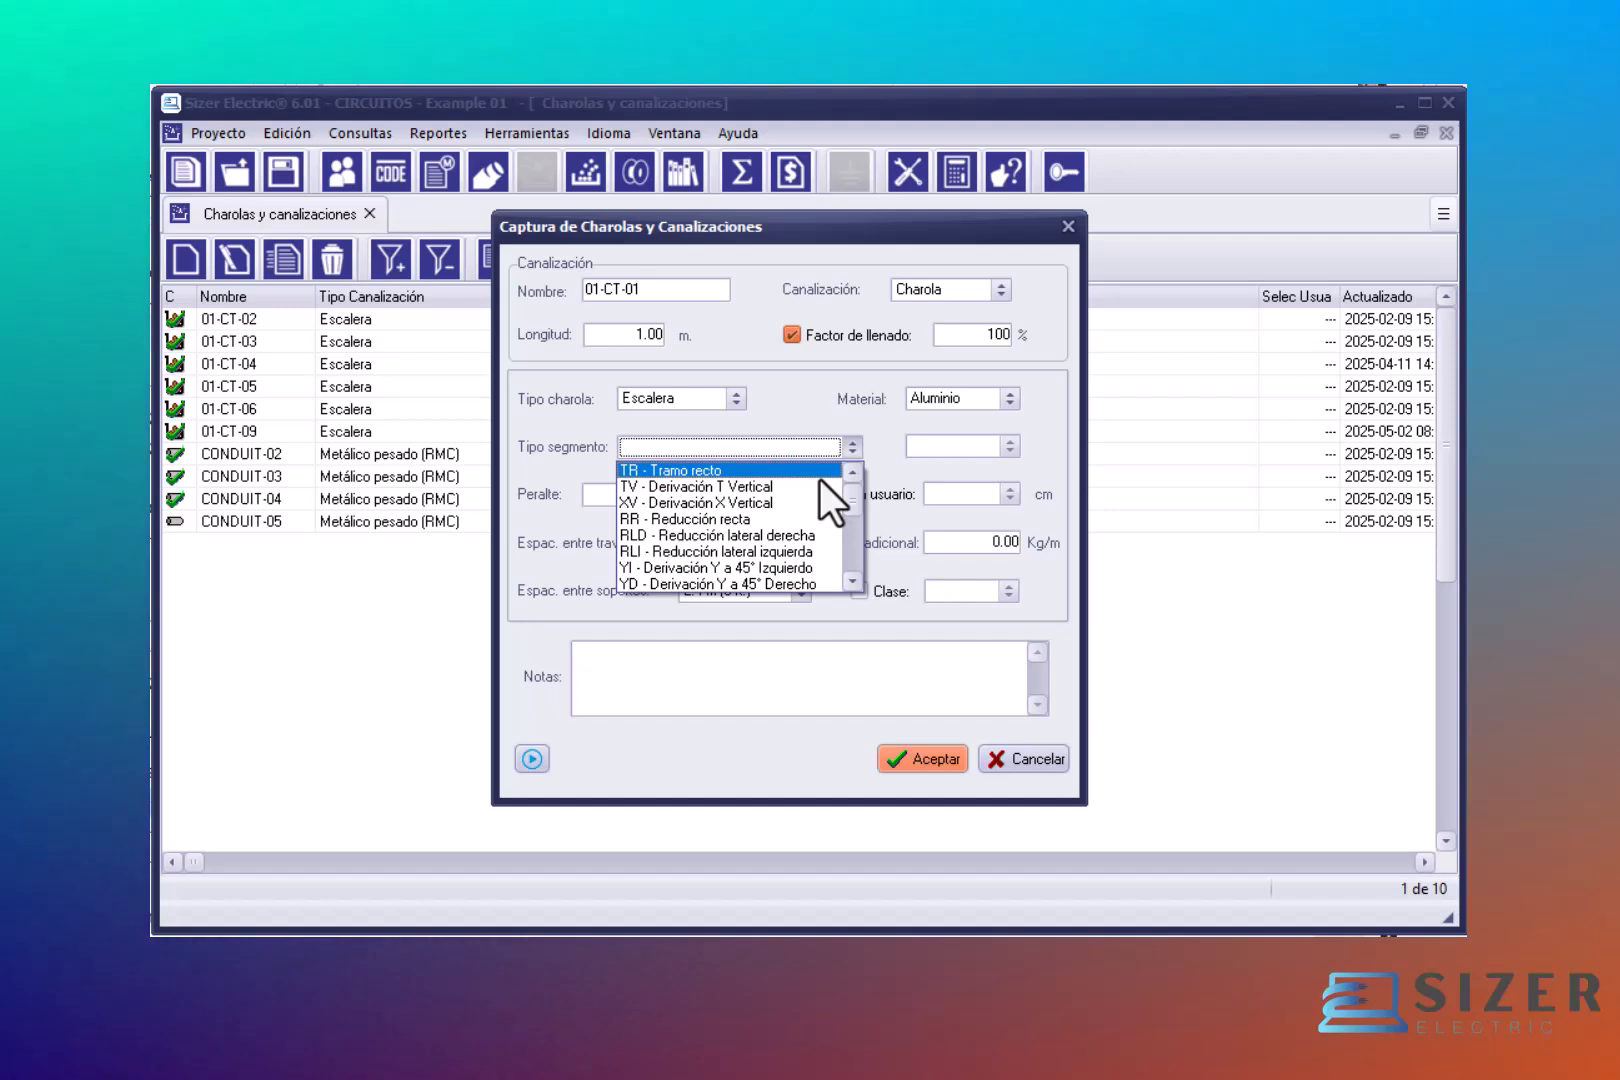
left_click(820, 476)
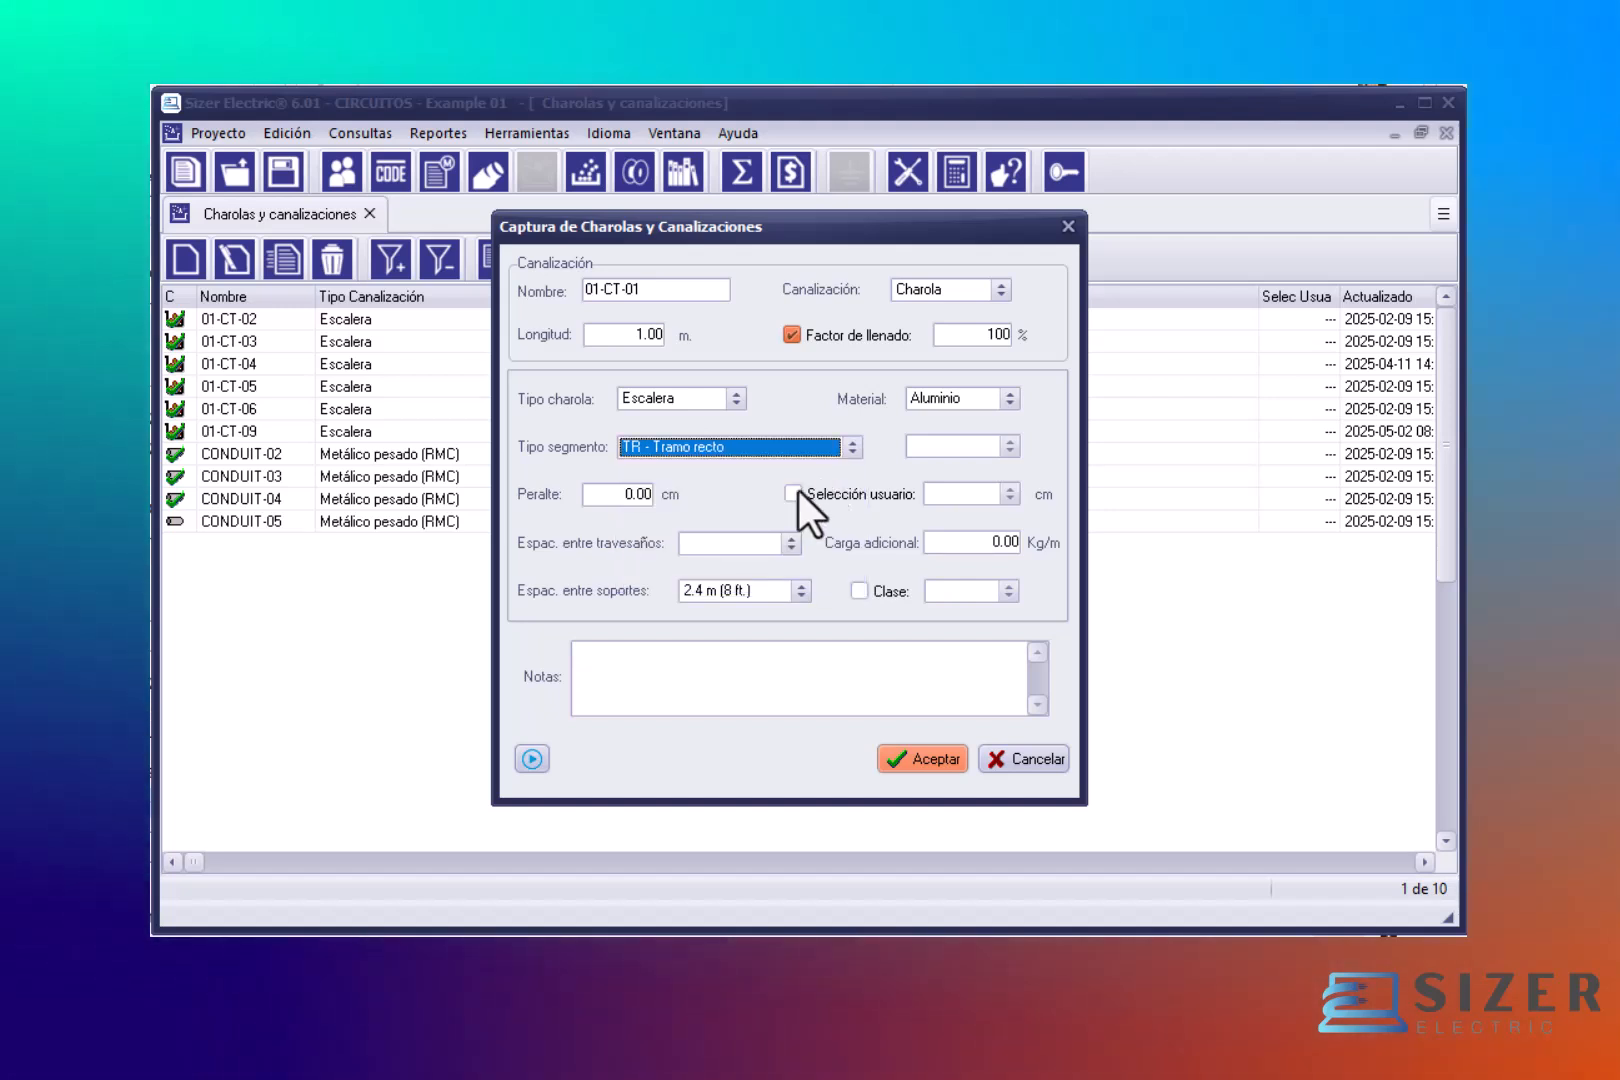
left_click_drag(652, 494, 663, 495)
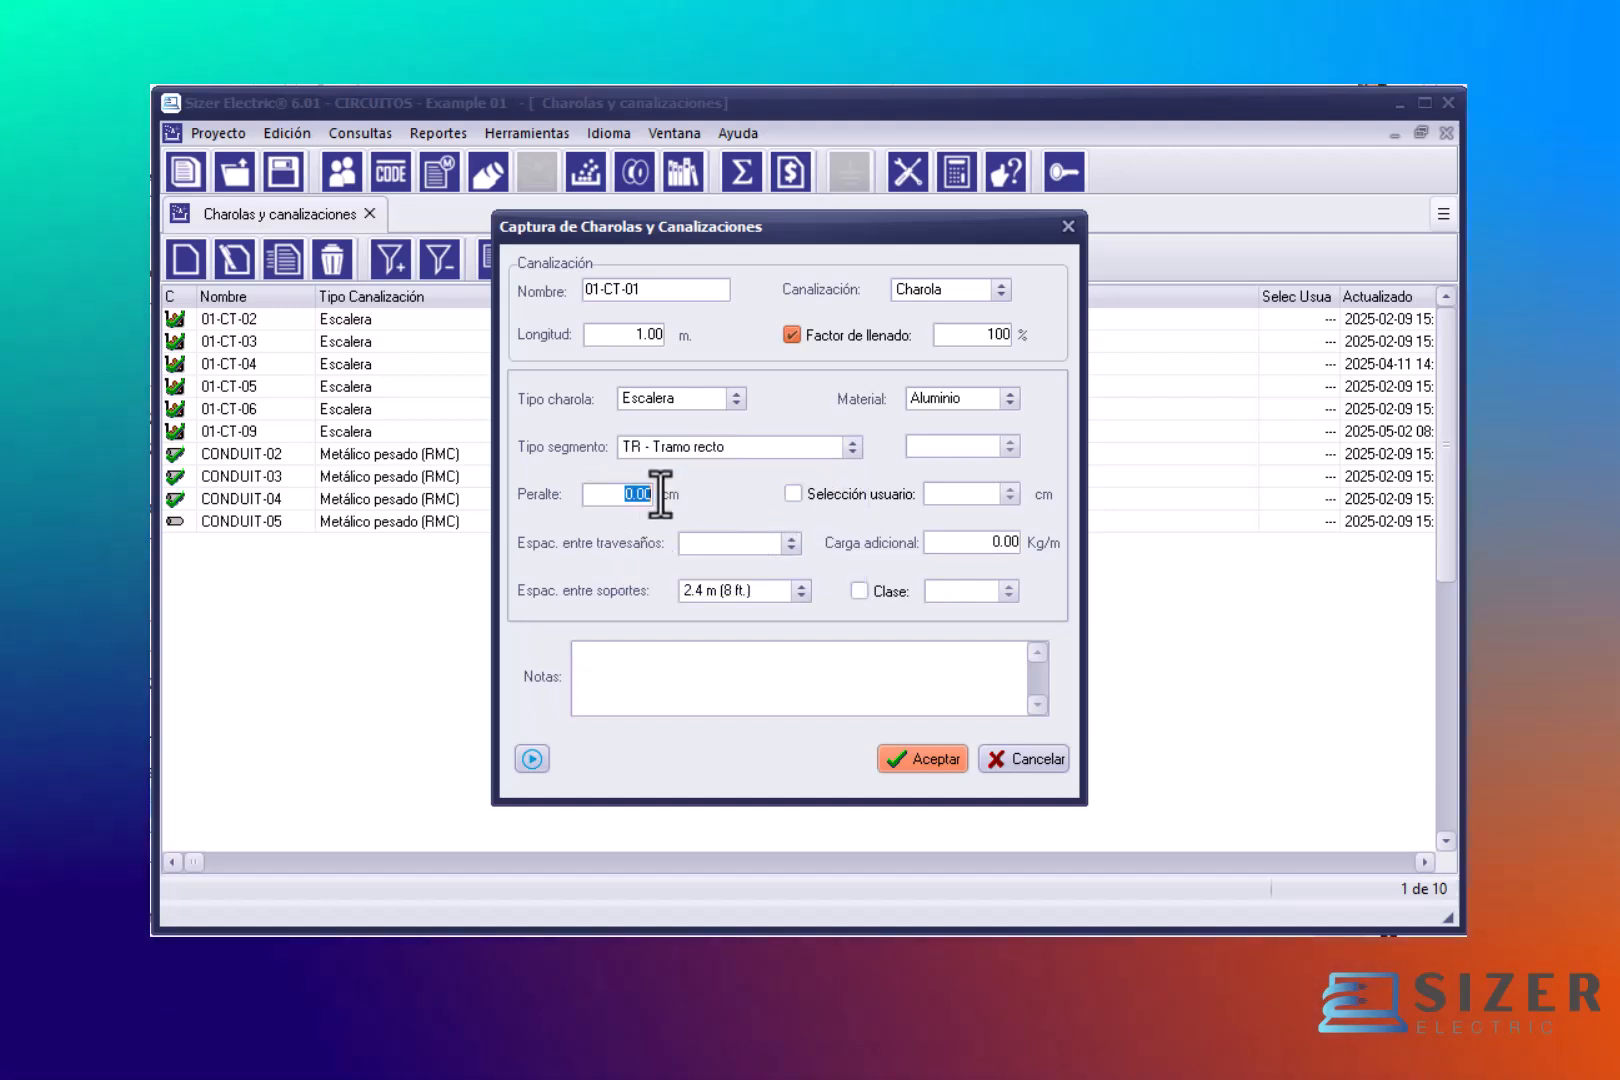
type("15")
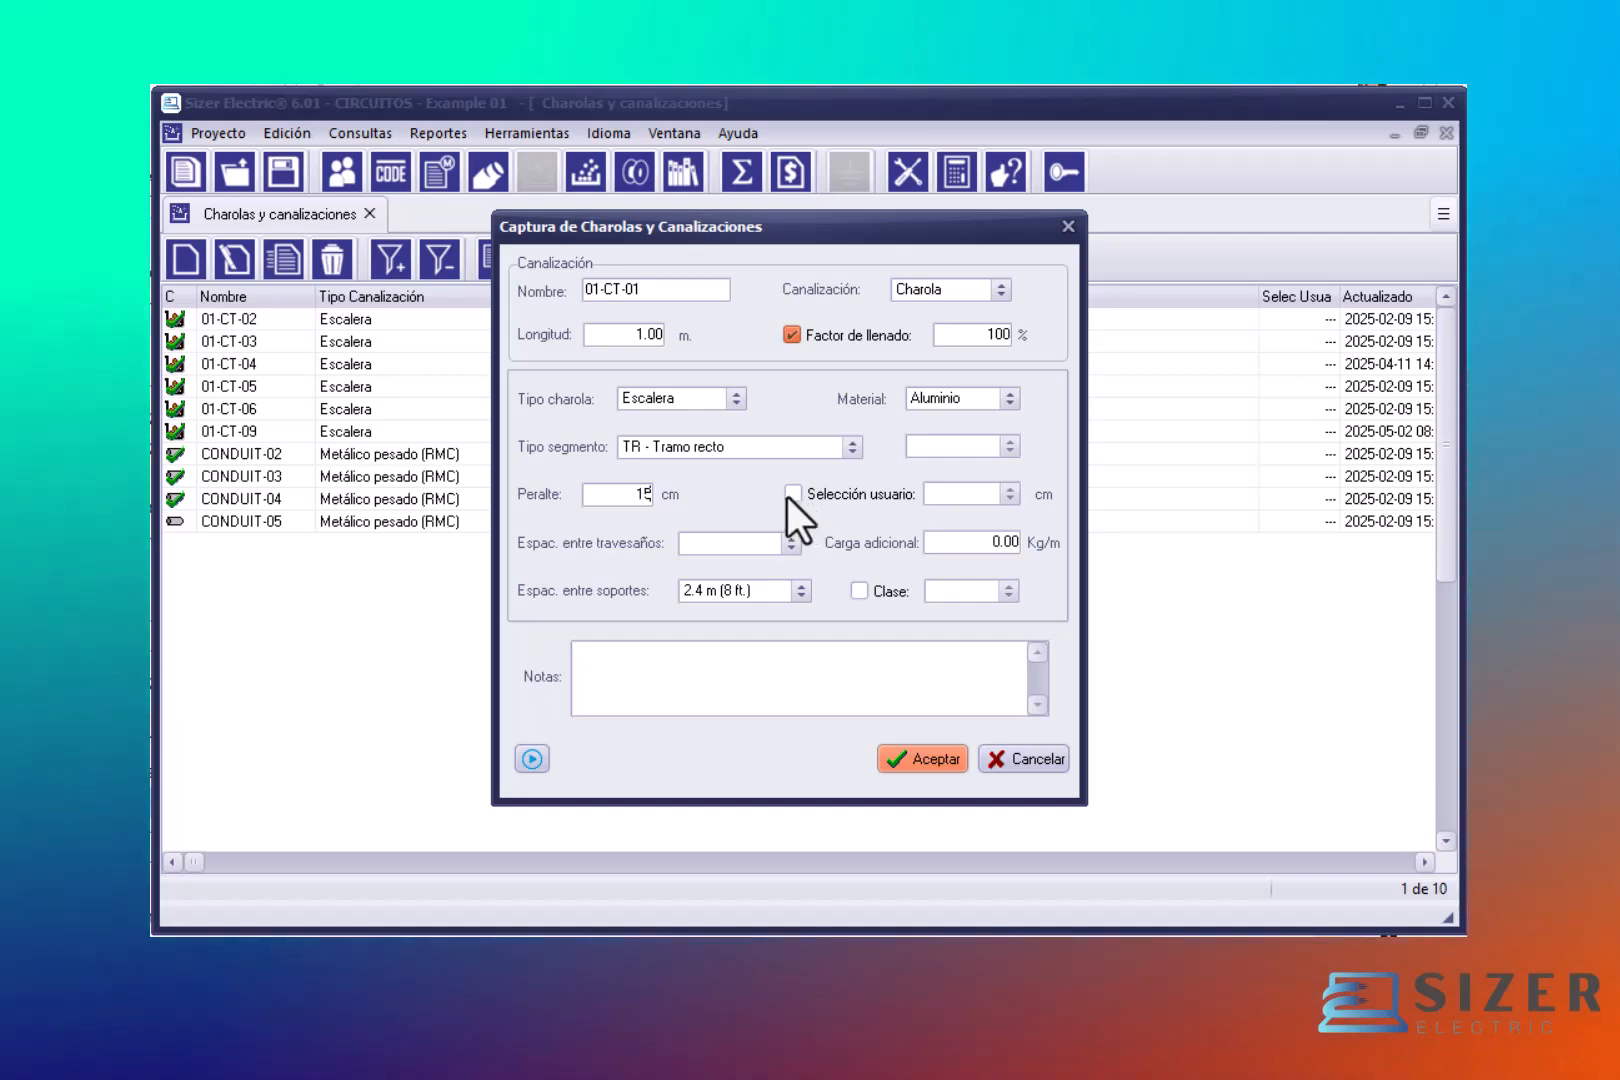
Step: Try the Selección usuario override with 60.00 cm and turn the override back off
left_click(789, 497)
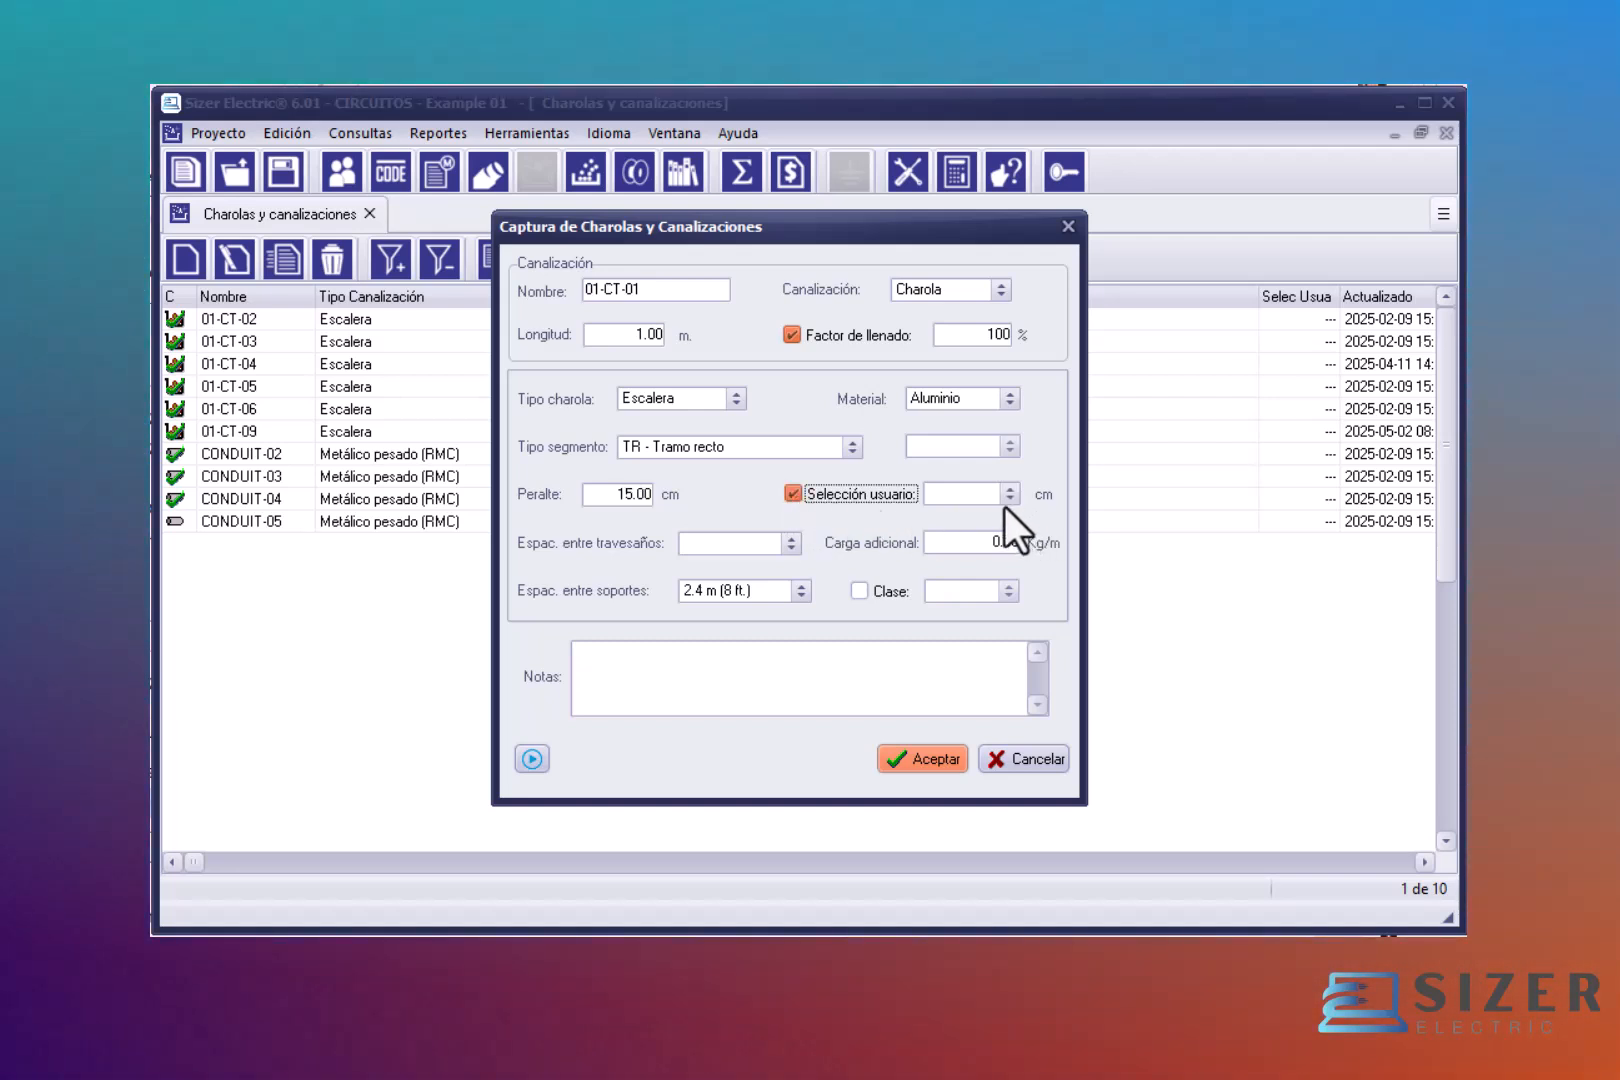
left_click(1016, 498)
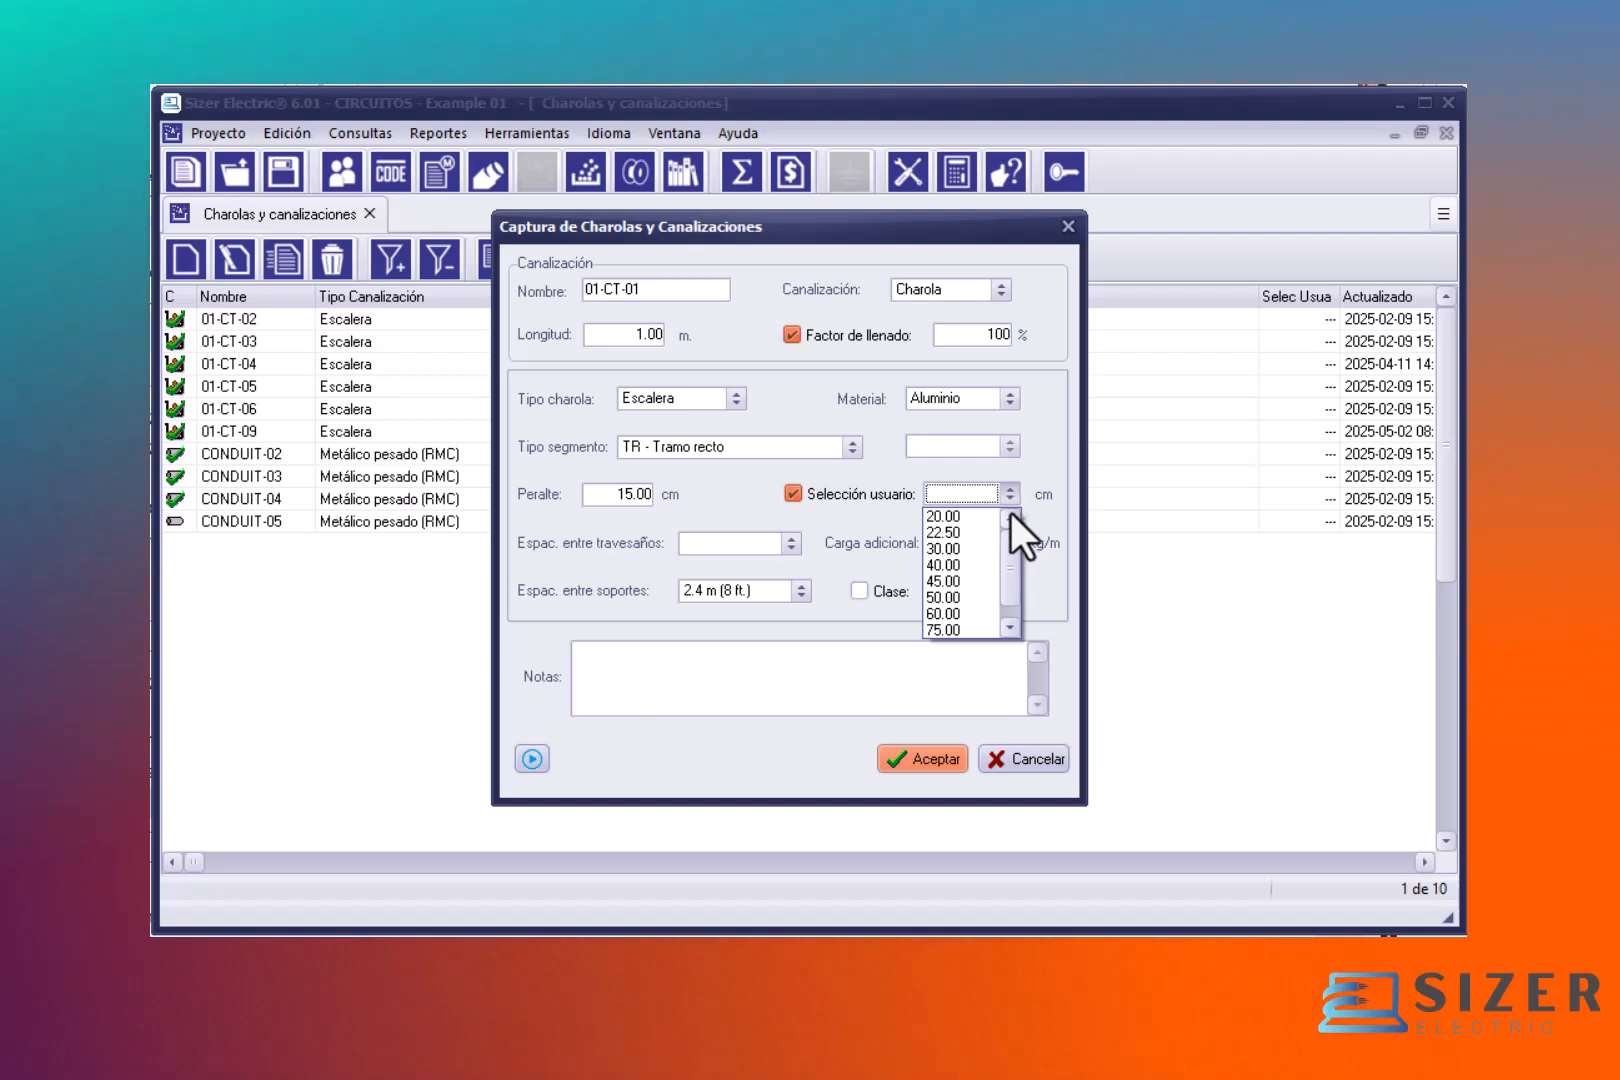
scroll(1004, 577, "down", 1)
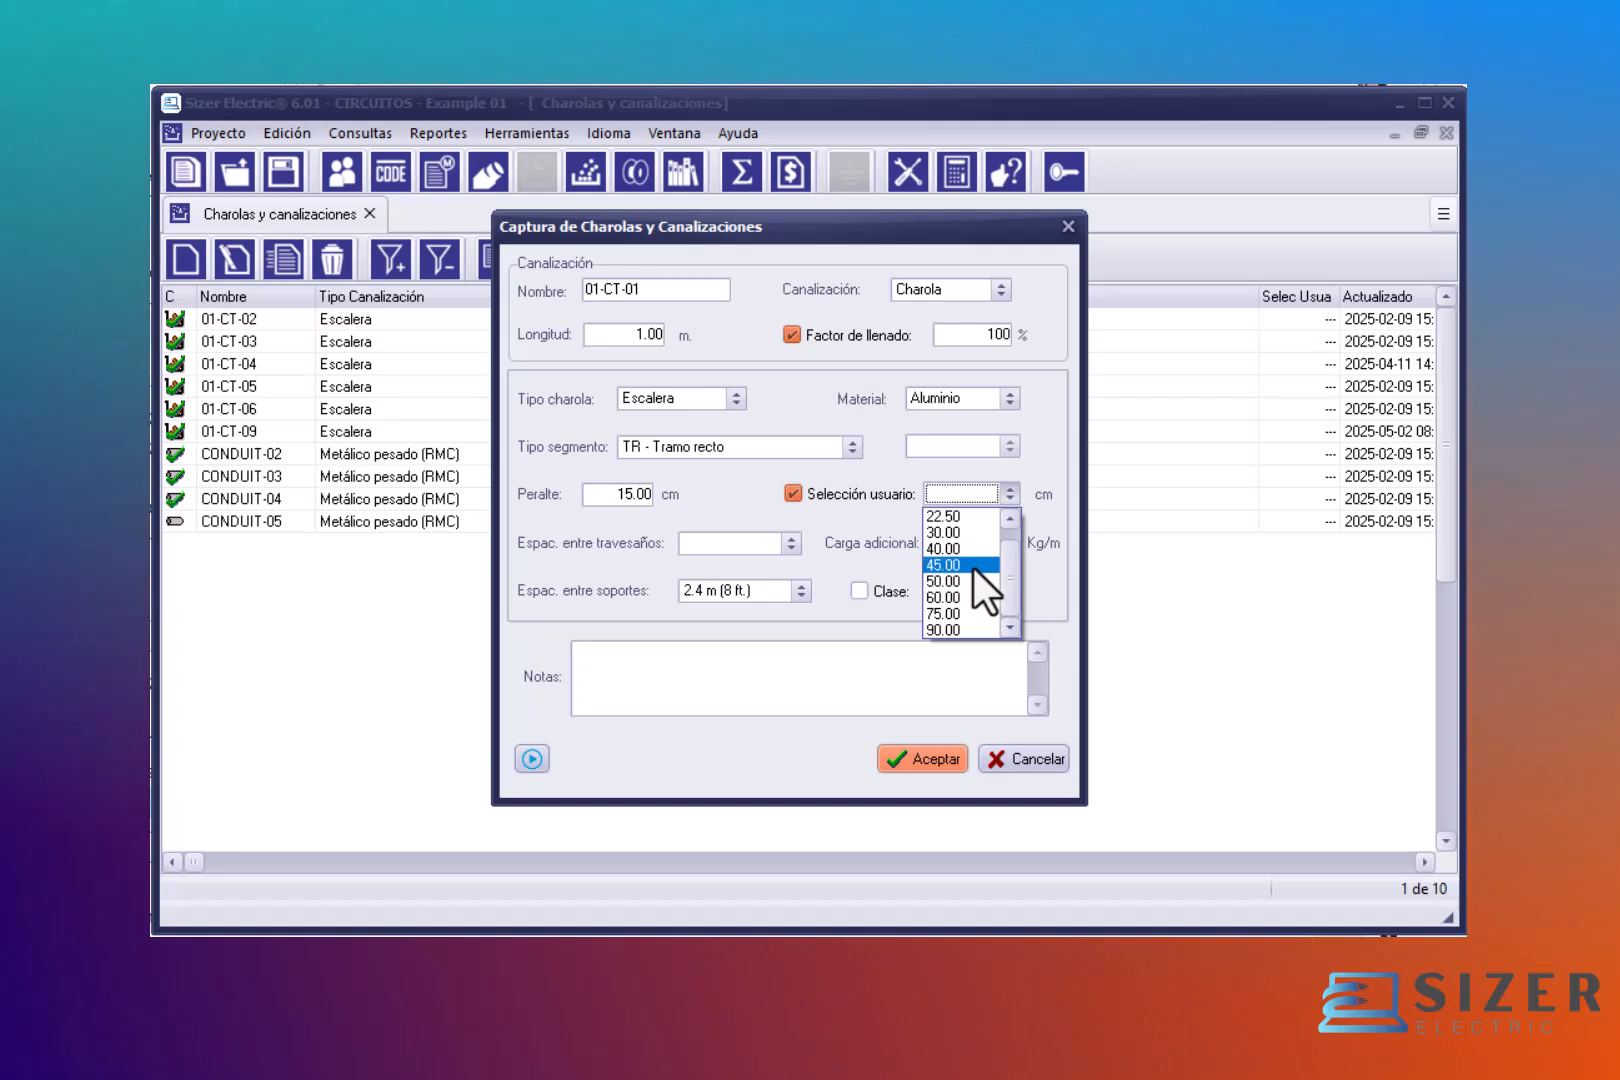
left_click(975, 598)
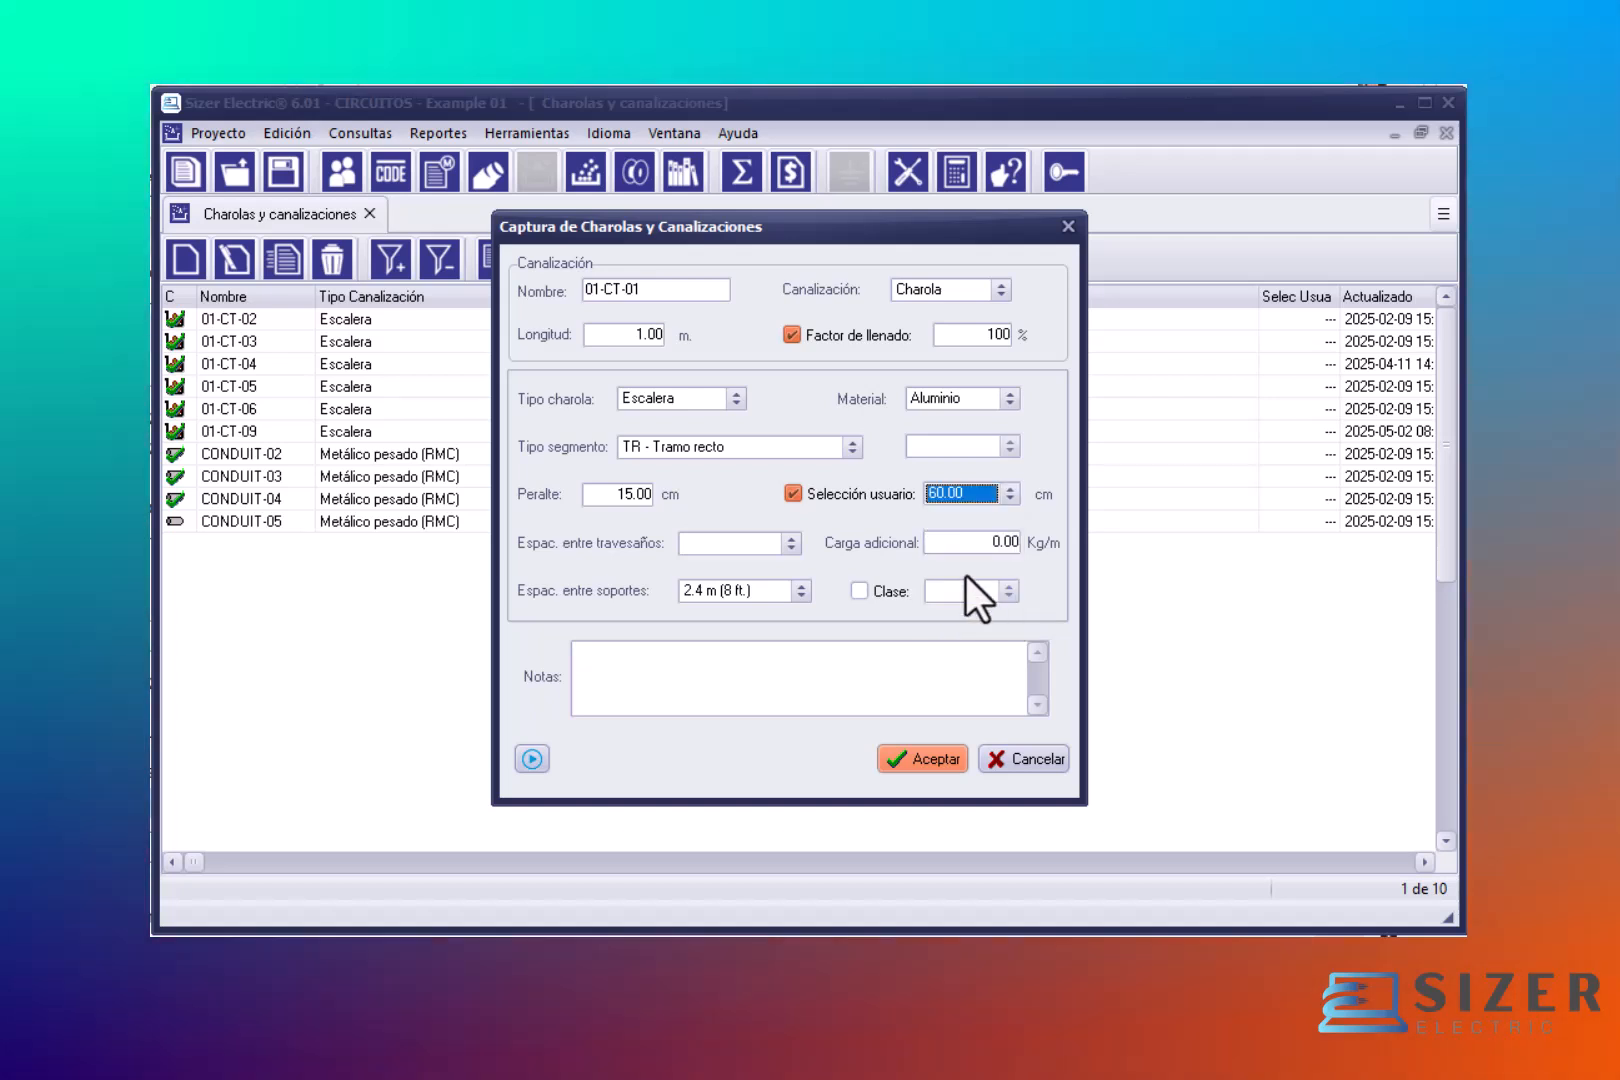
left_click(791, 494)
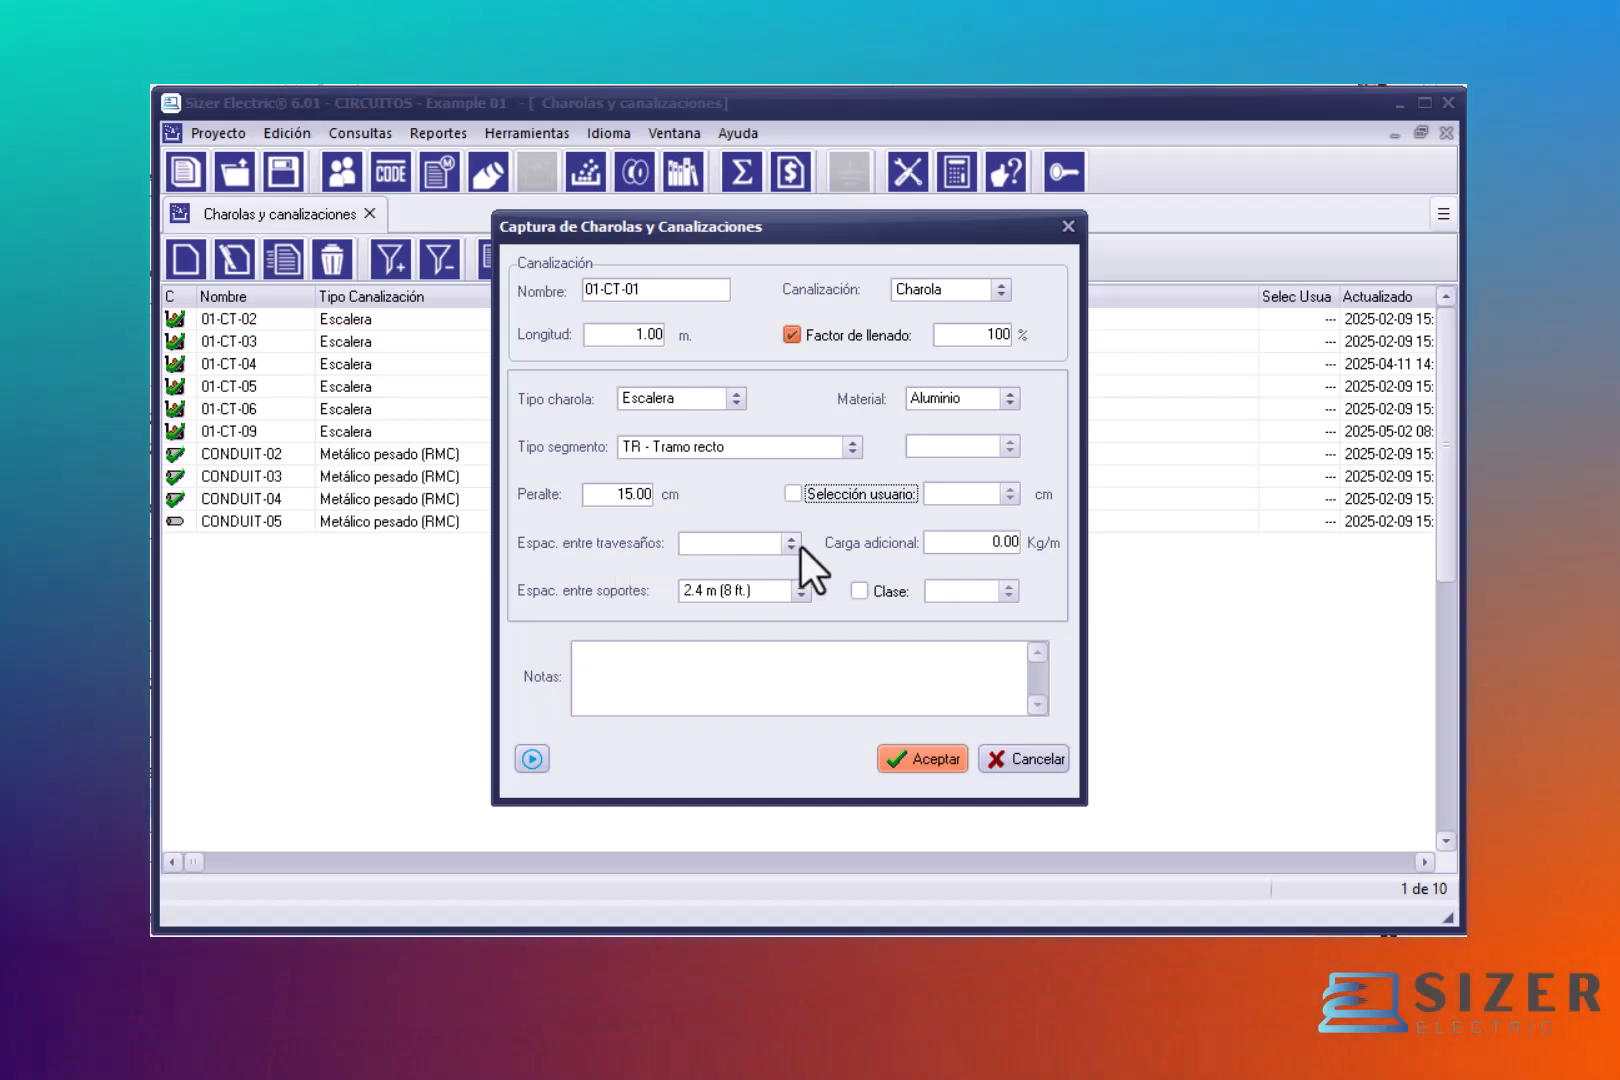
Step: Set the rung spacing to 22.5 cm (9 plg.), the additional load to 3.25 Kg/m and the support spacing to 3.7 m (12 ft.)
left_click(790, 546)
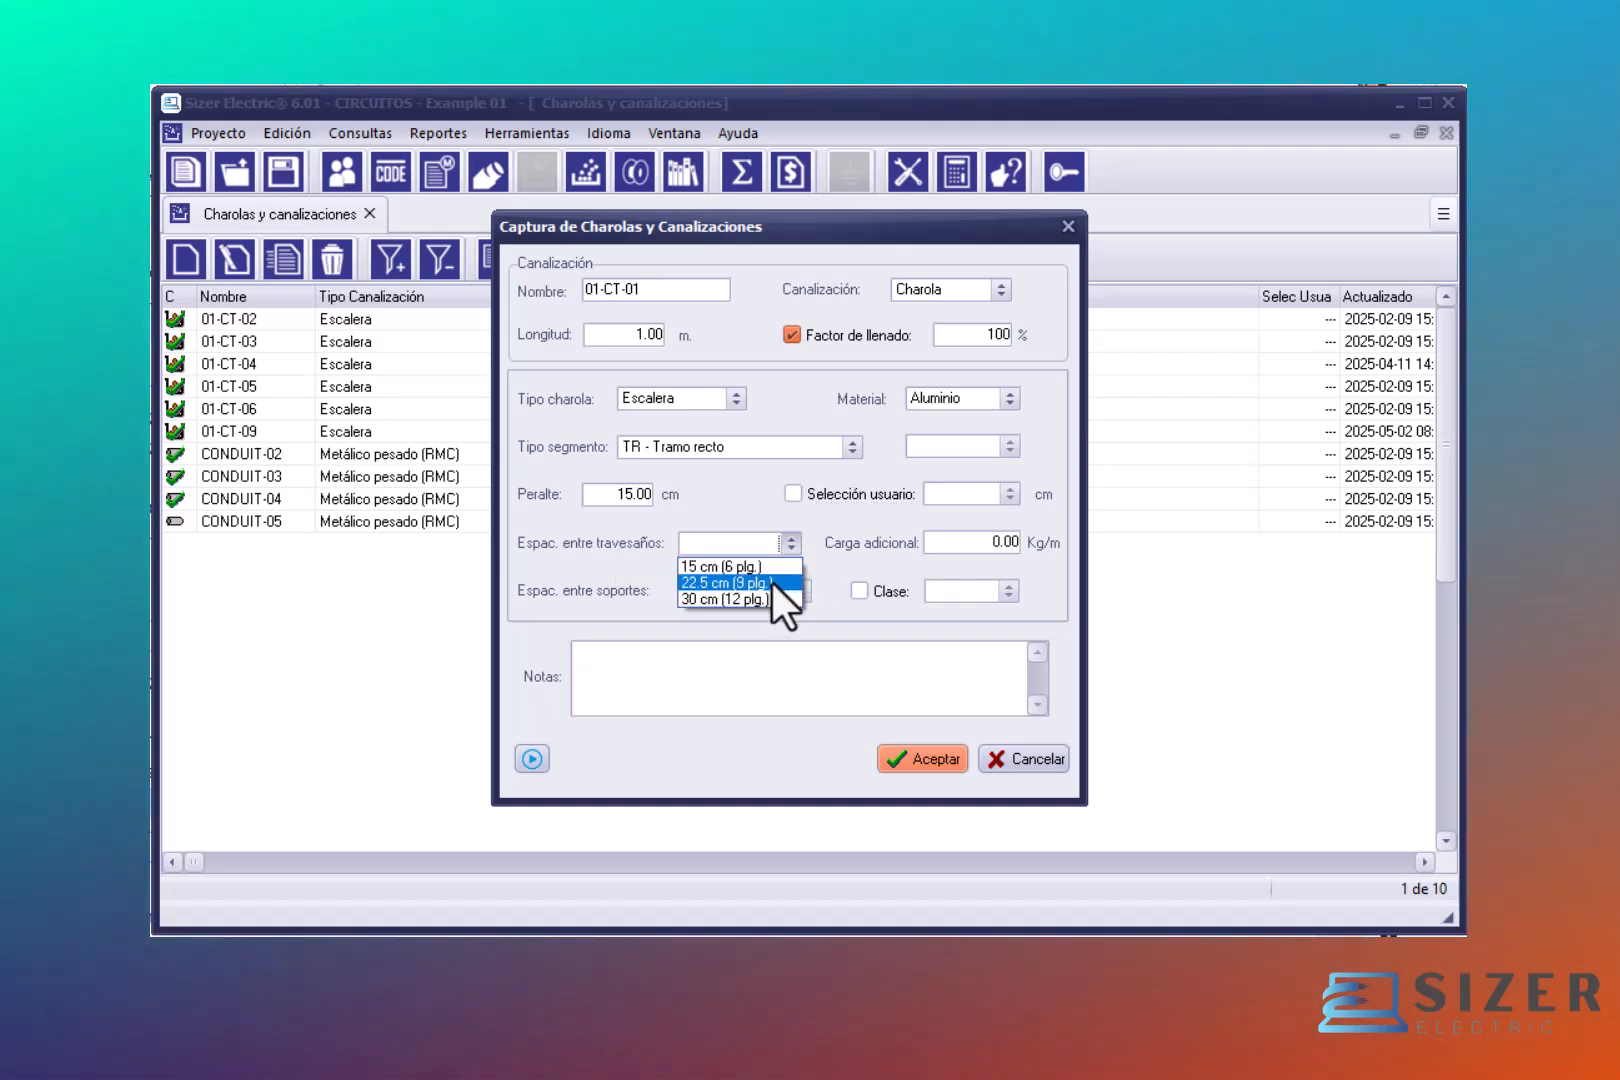
left_click(772, 583)
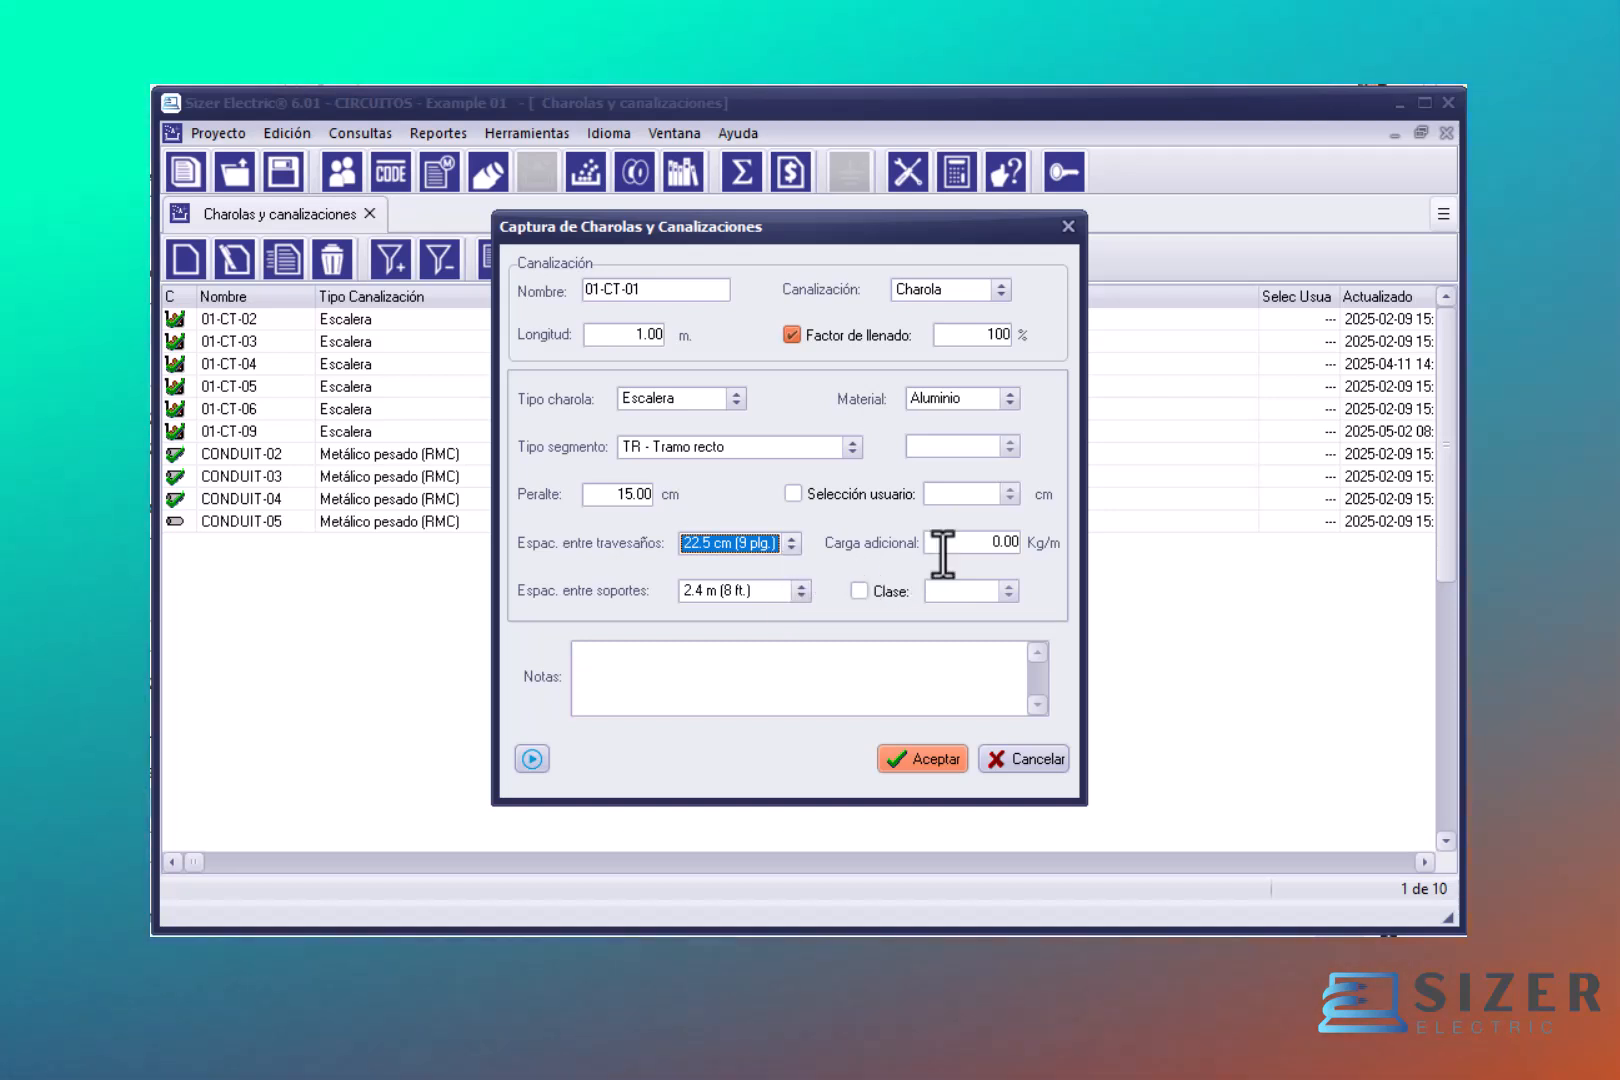
left_click_drag(990, 544, 1007, 542)
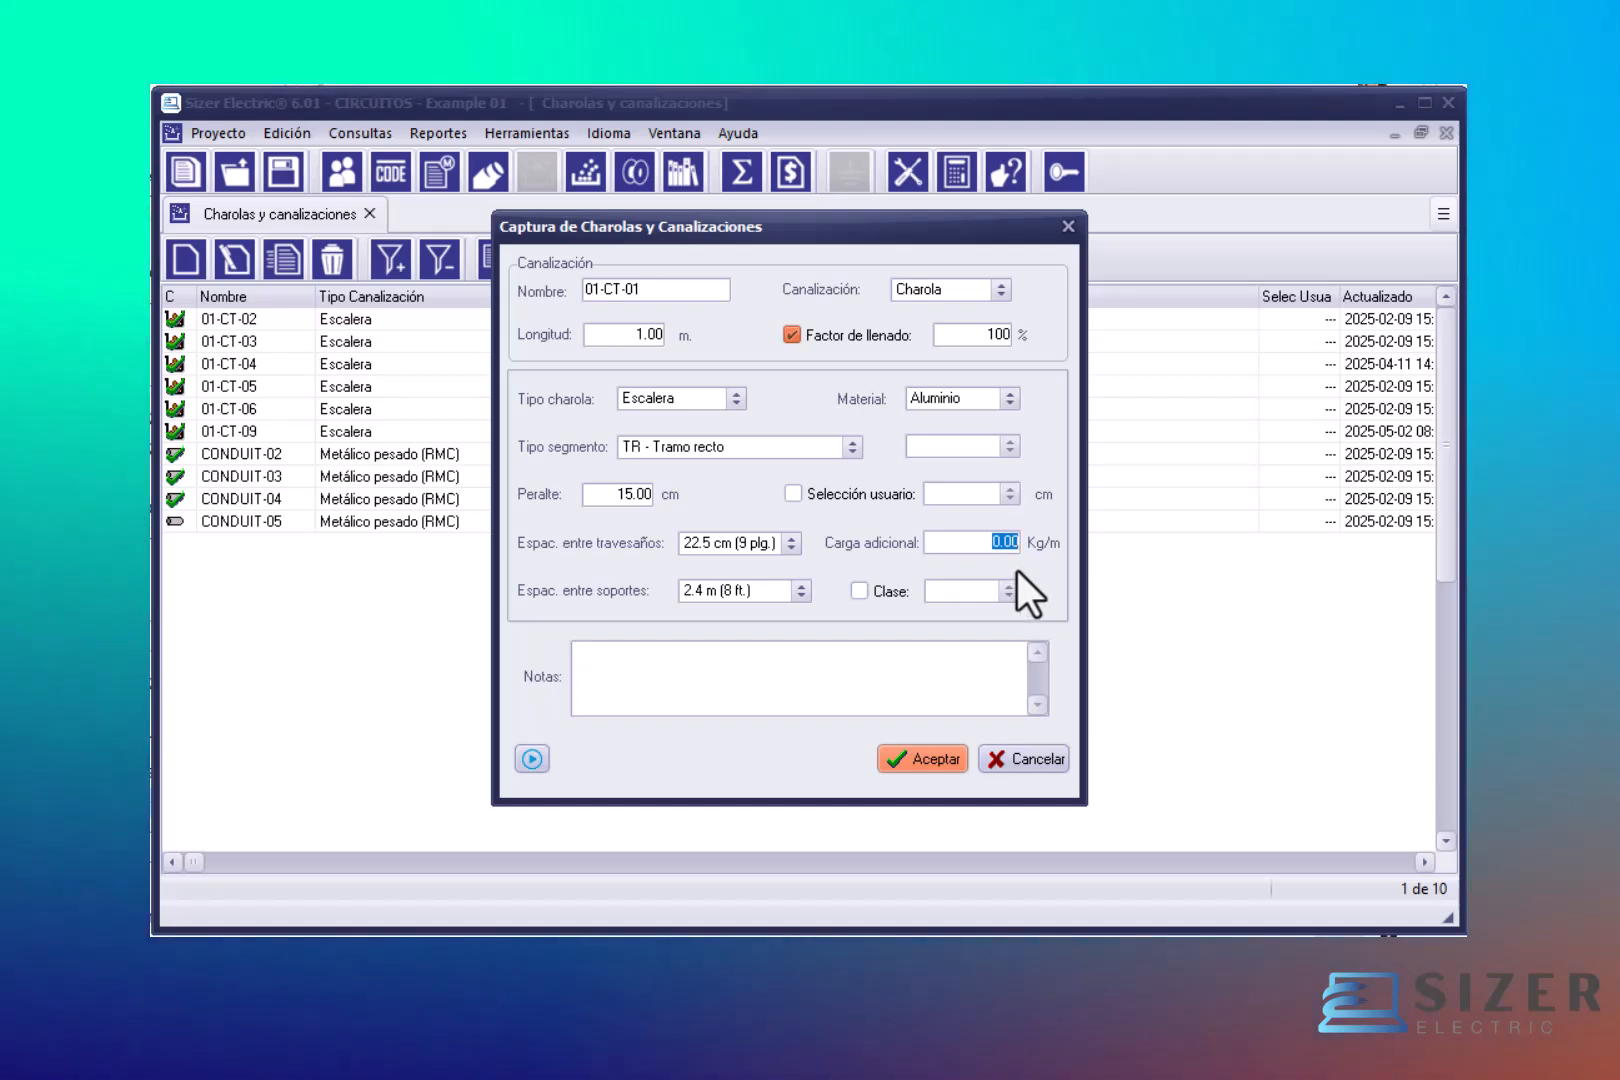
type("3.25")
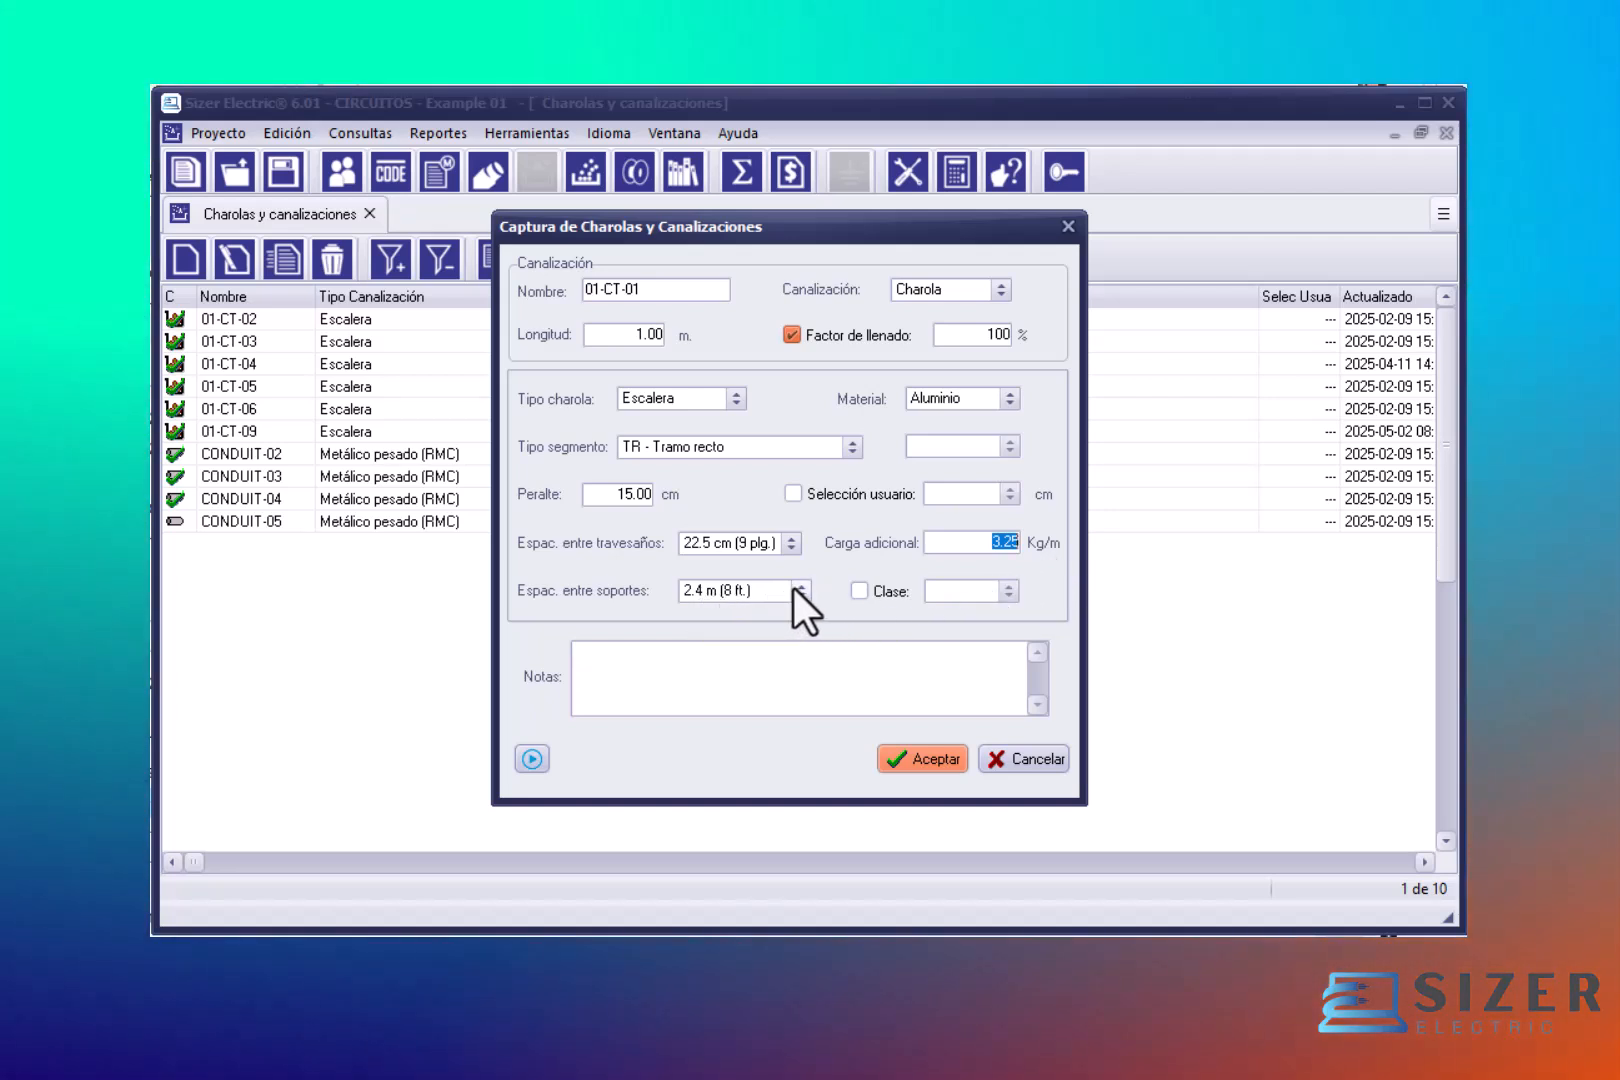
left_click(798, 590)
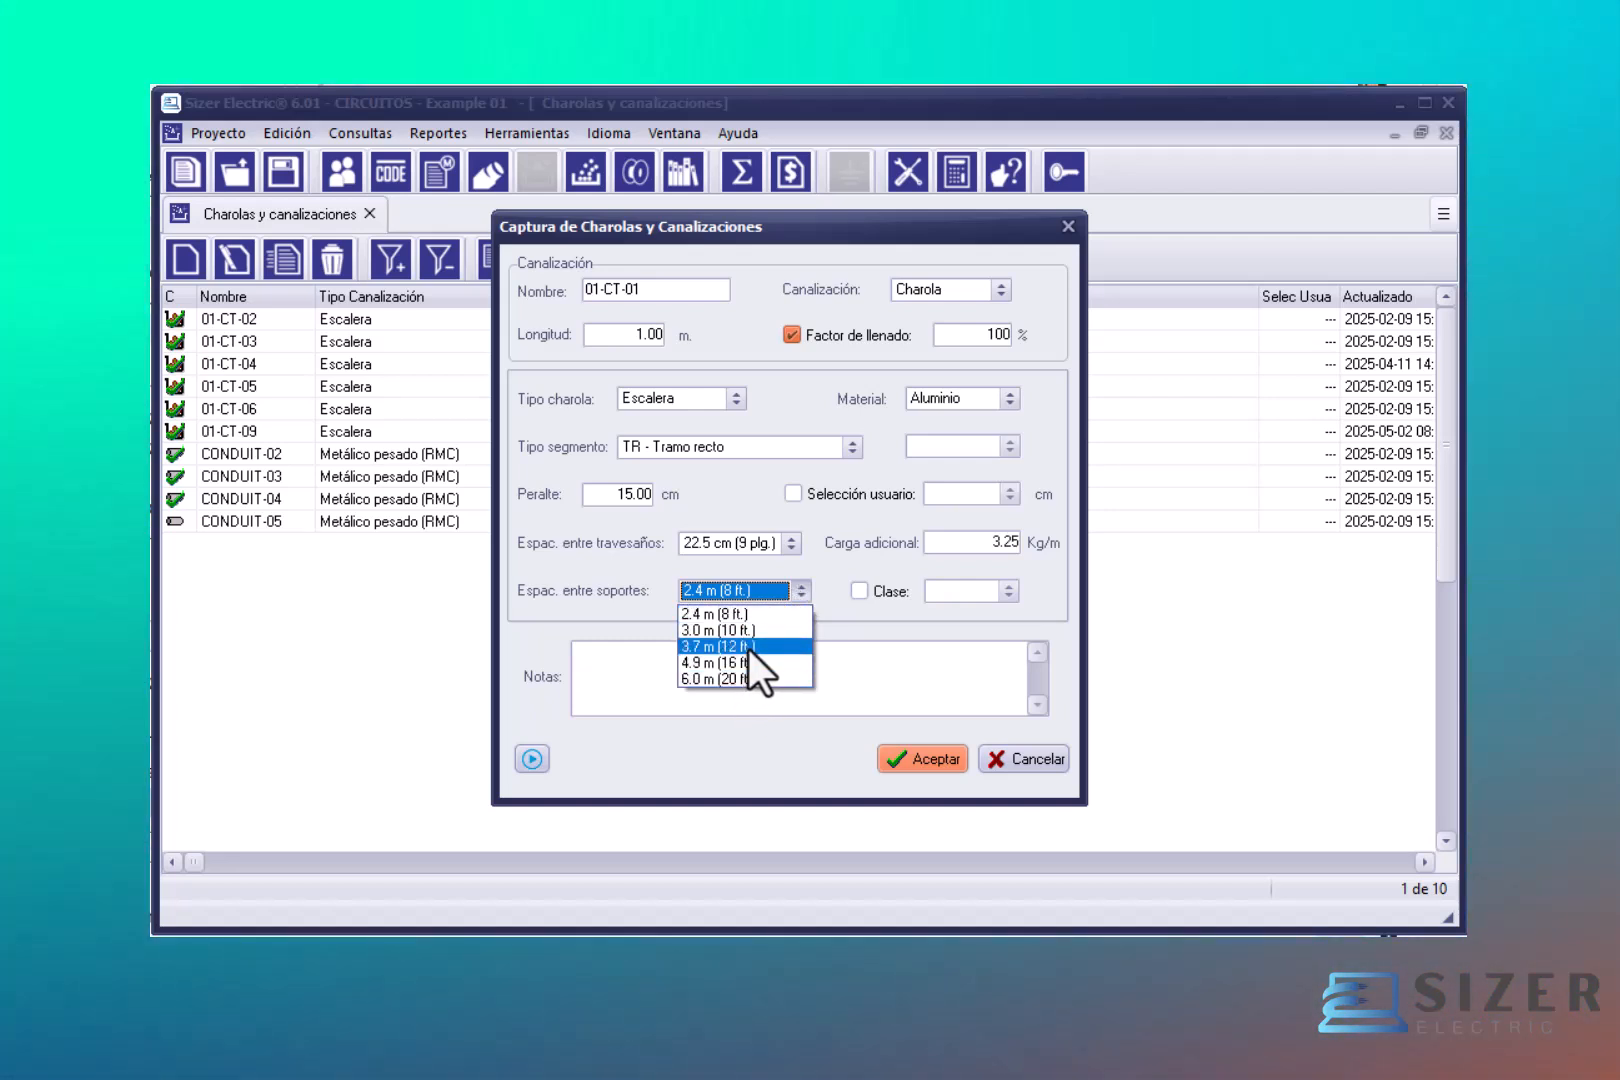
left_click(748, 649)
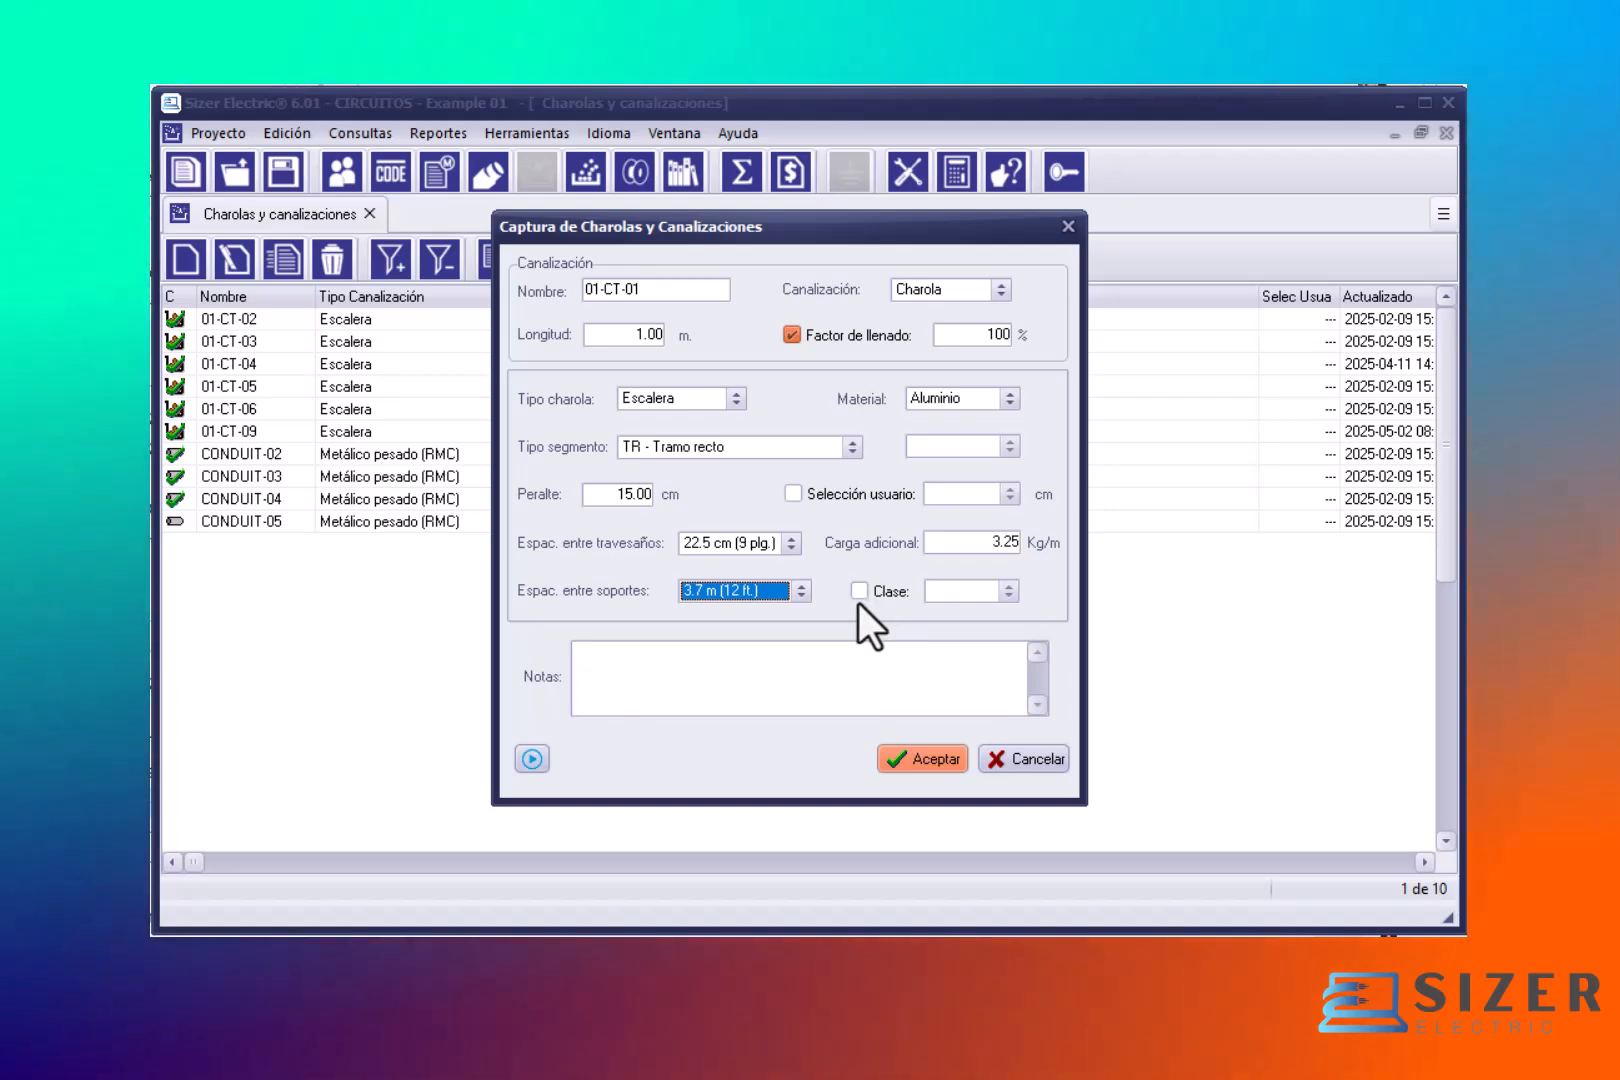
Step: Try assigning Clase 12C to the tray and turn the class override back off
key("Tab")
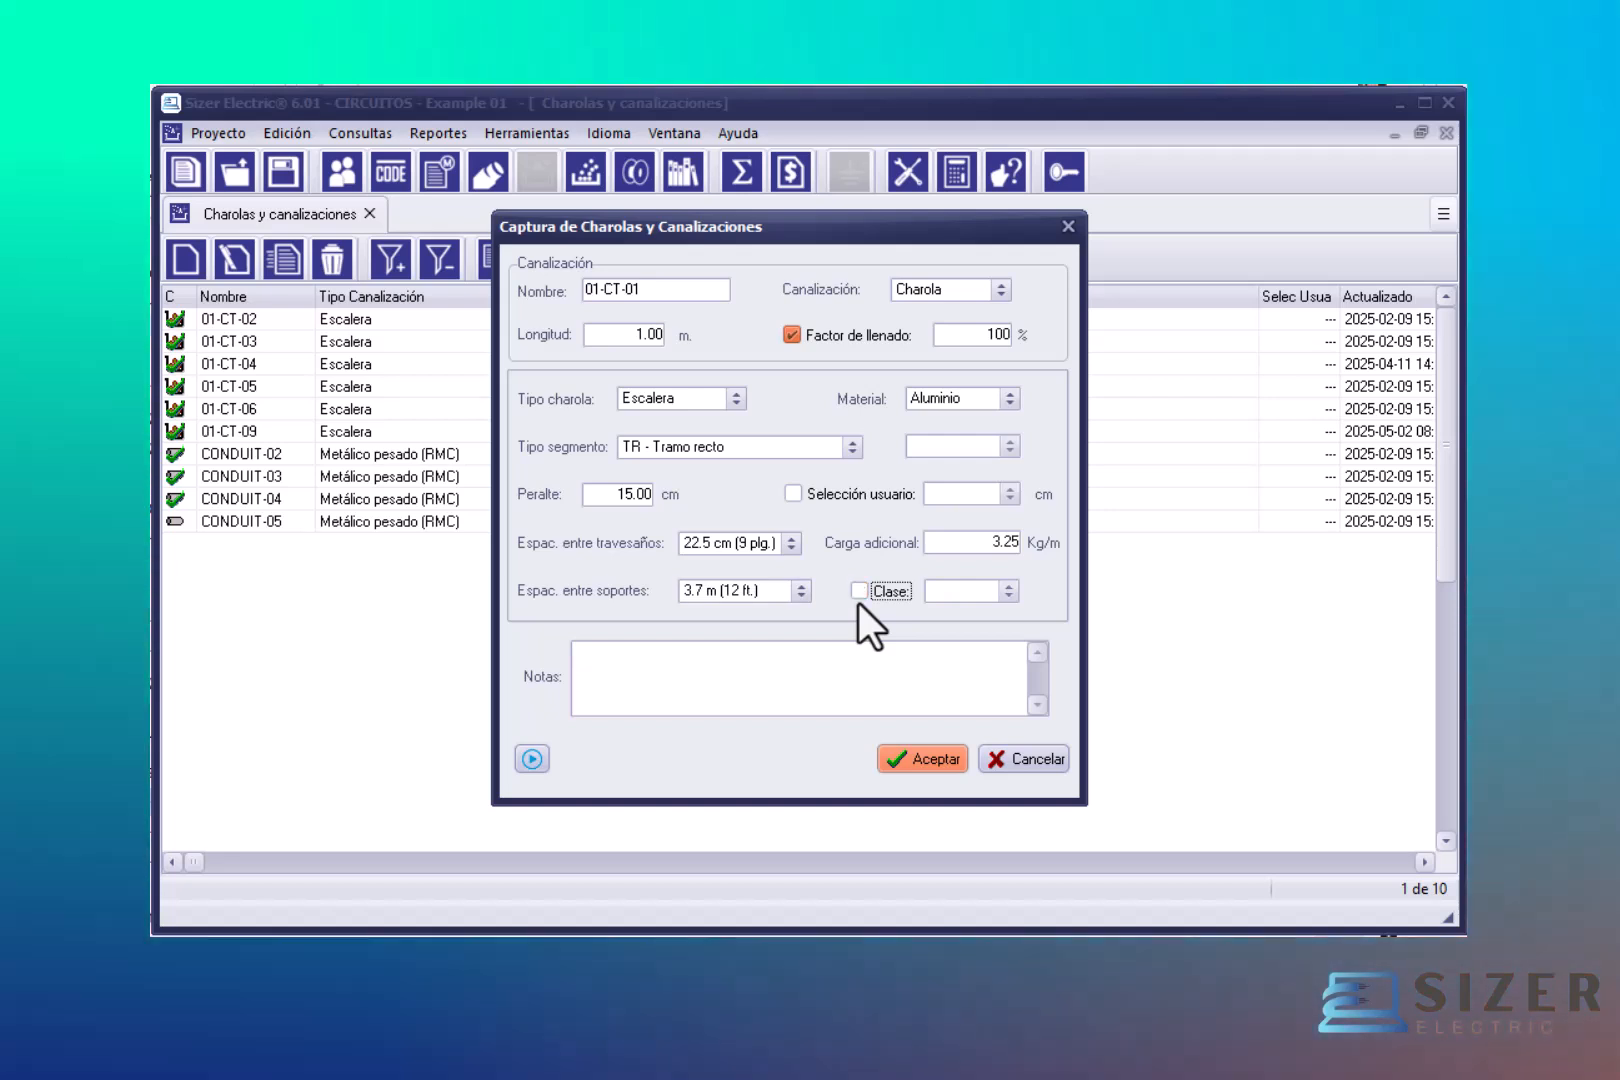
left_click(872, 593)
left_click(1008, 589)
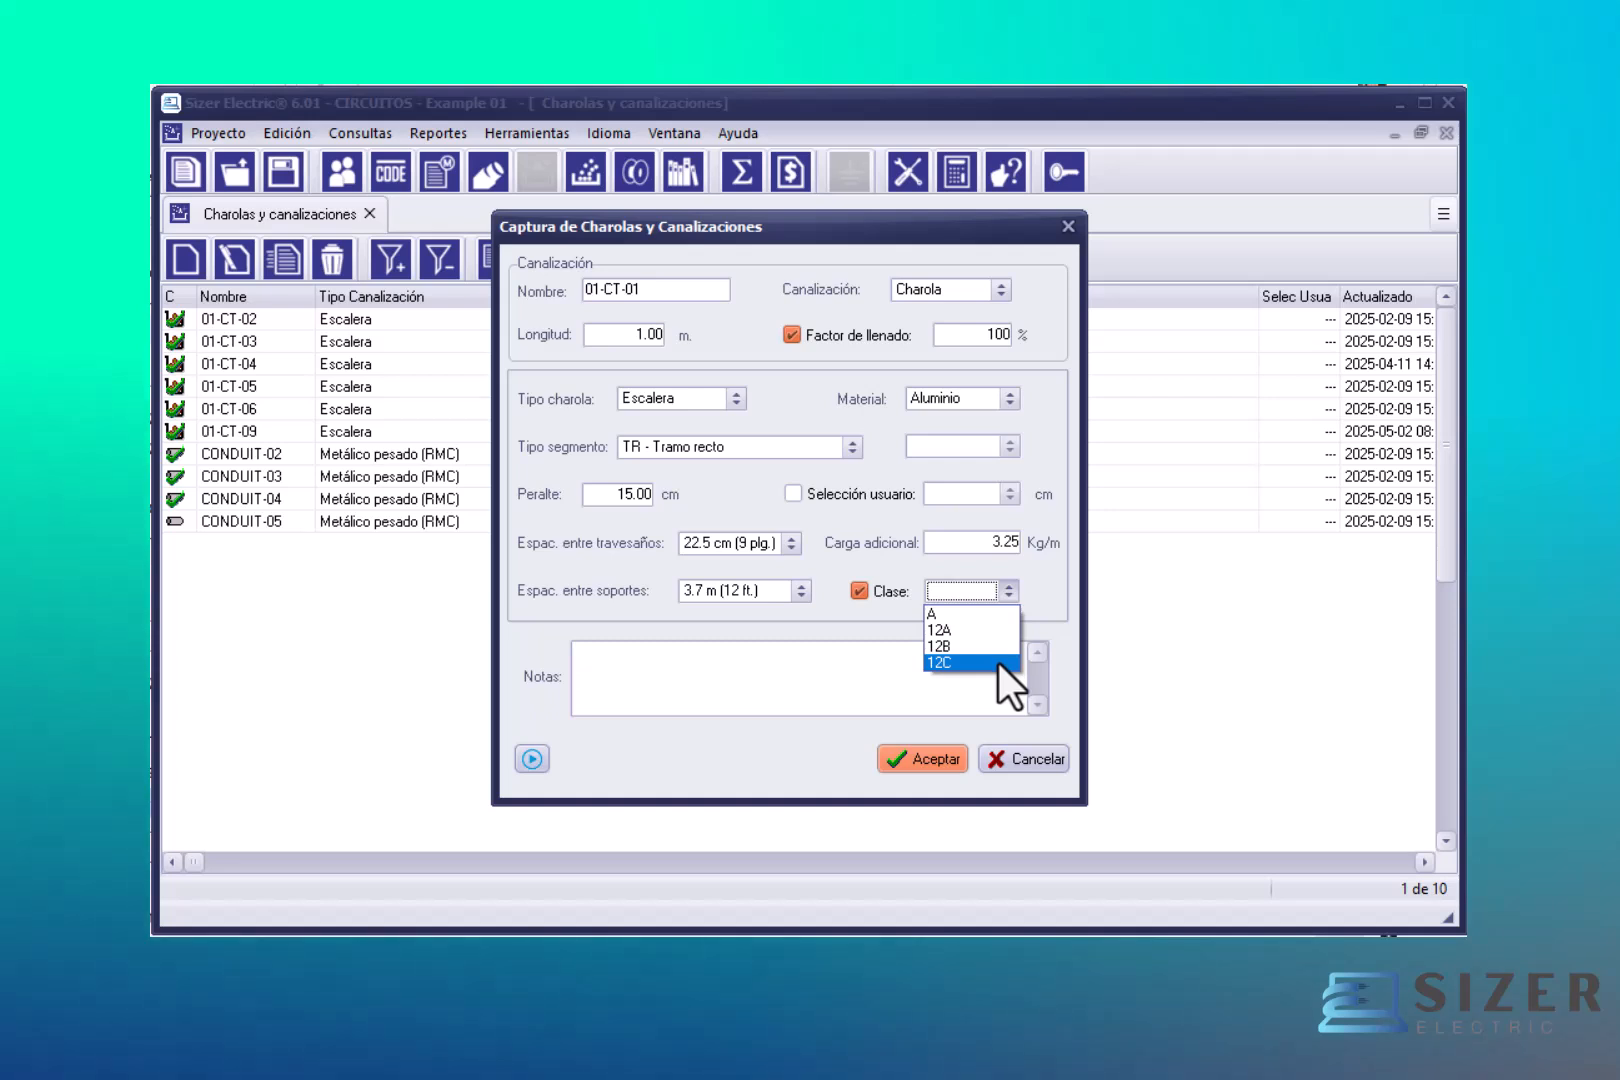
left_click(999, 662)
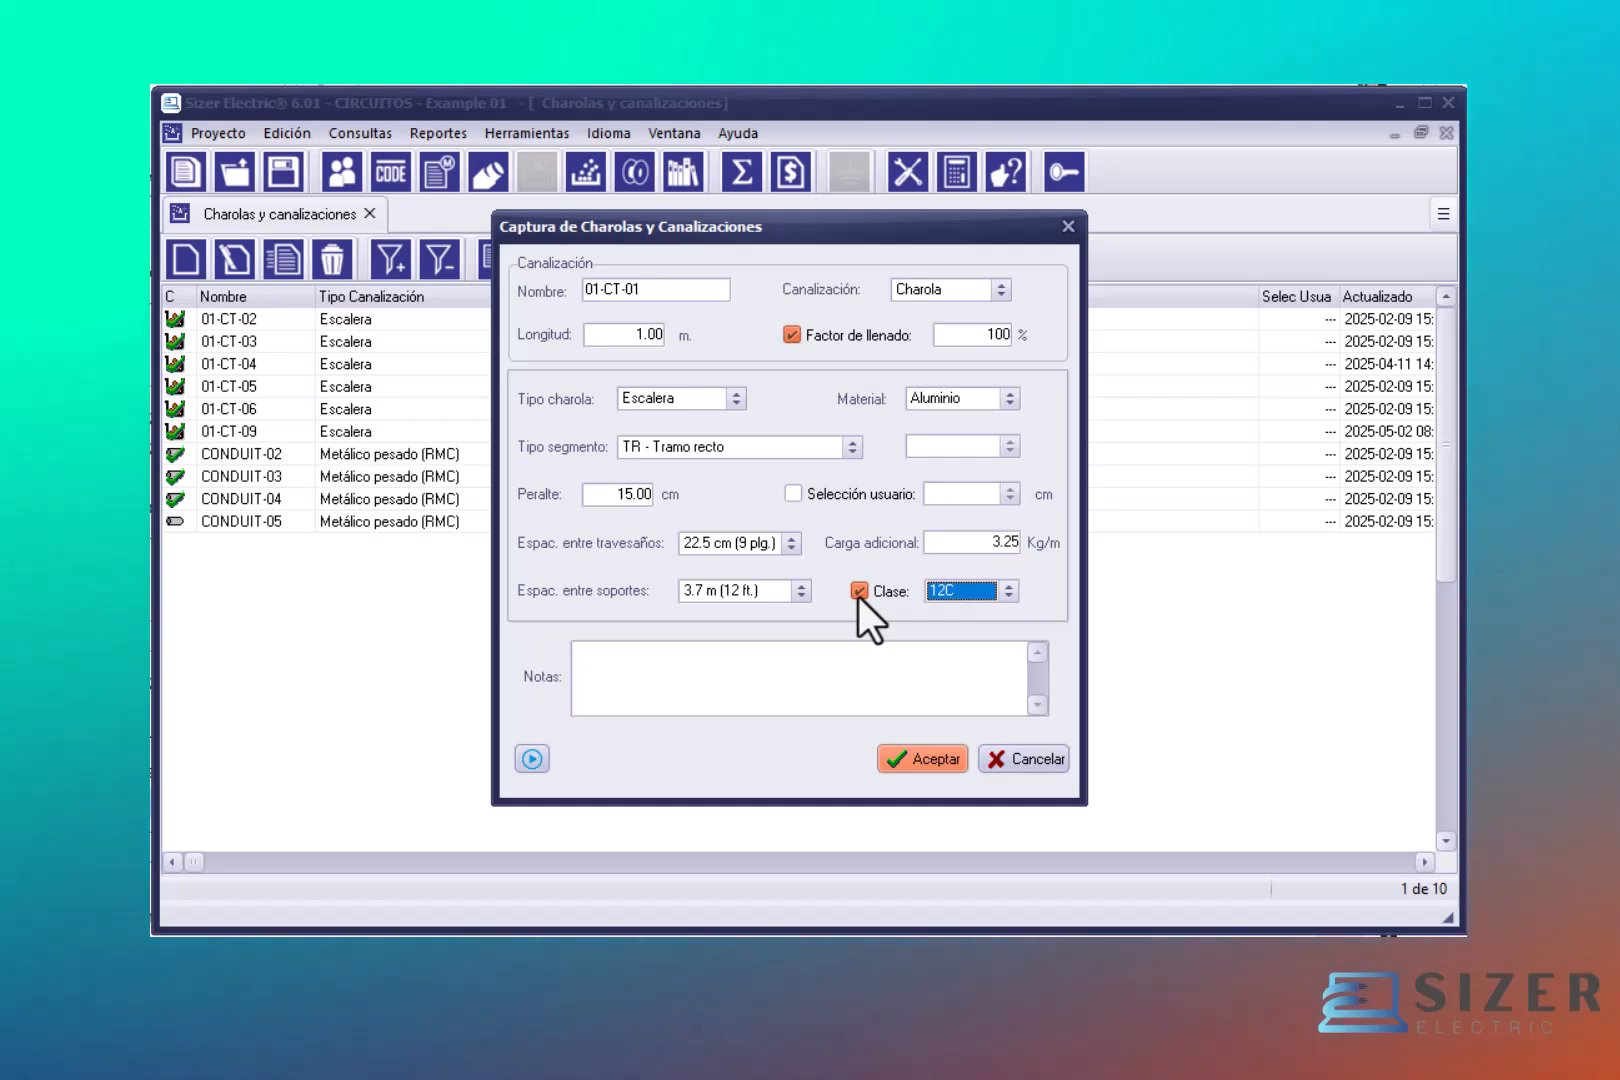
left_click(858, 596)
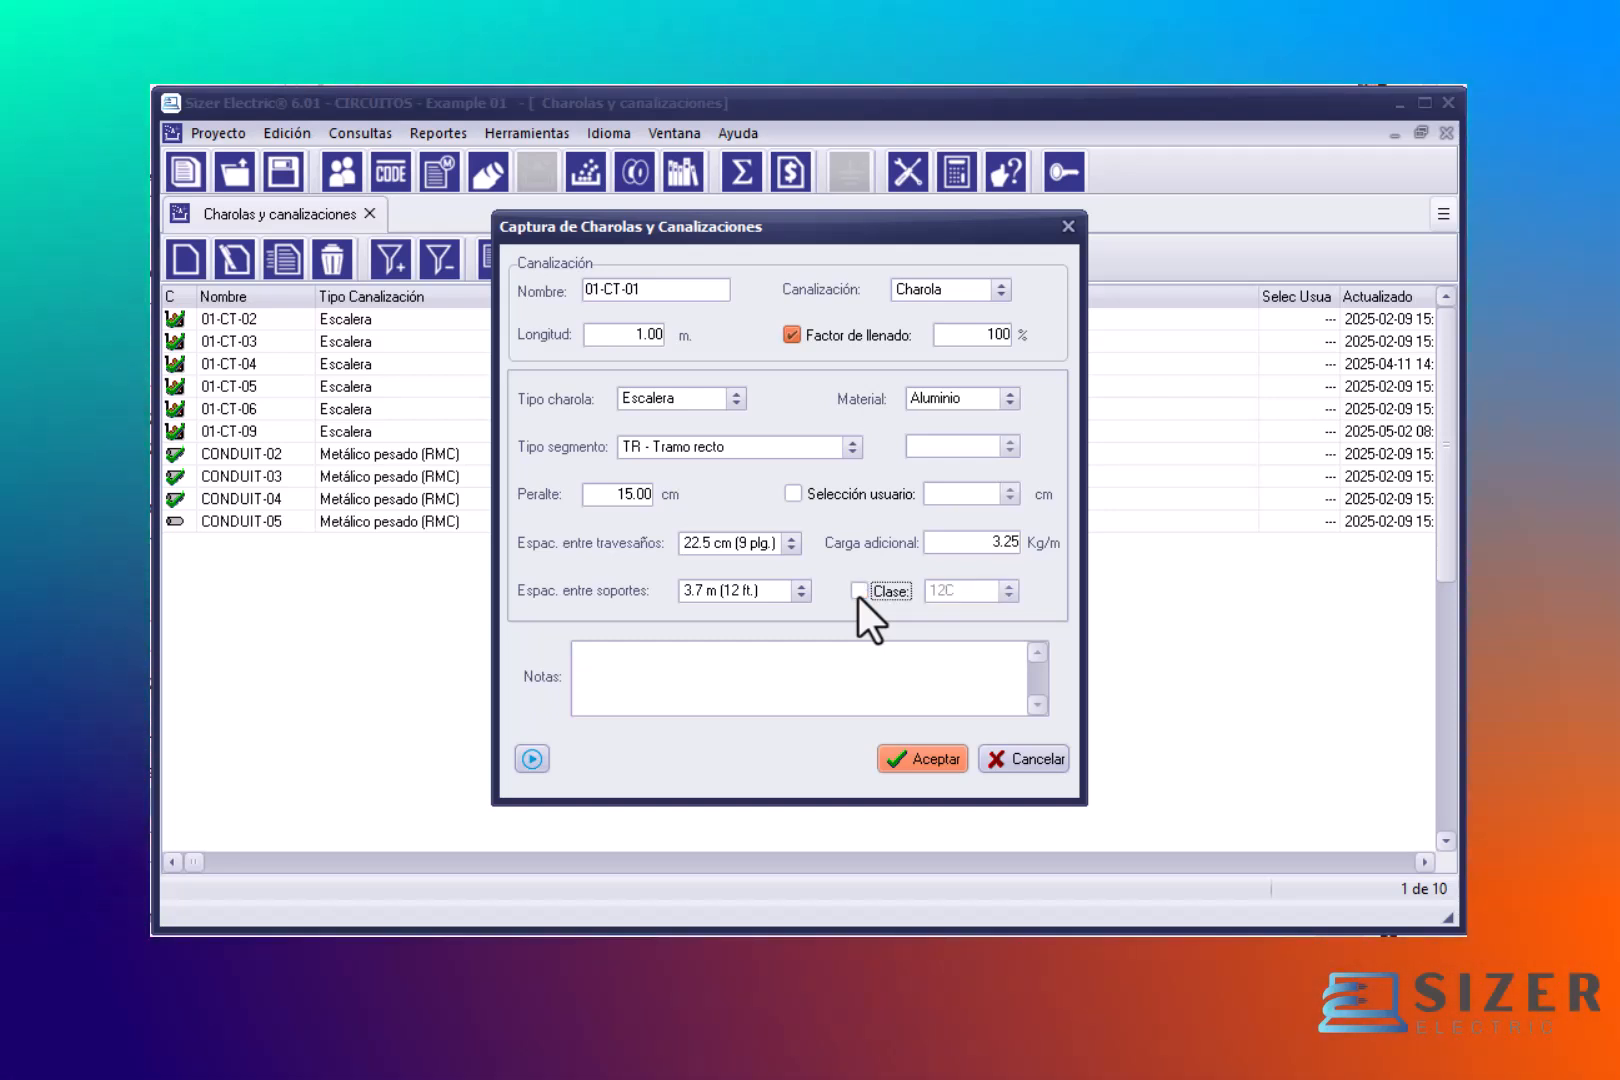
Step: Add the note "Cuadro para notas", accept the tray record and decline capturing another one
left_click(630, 667)
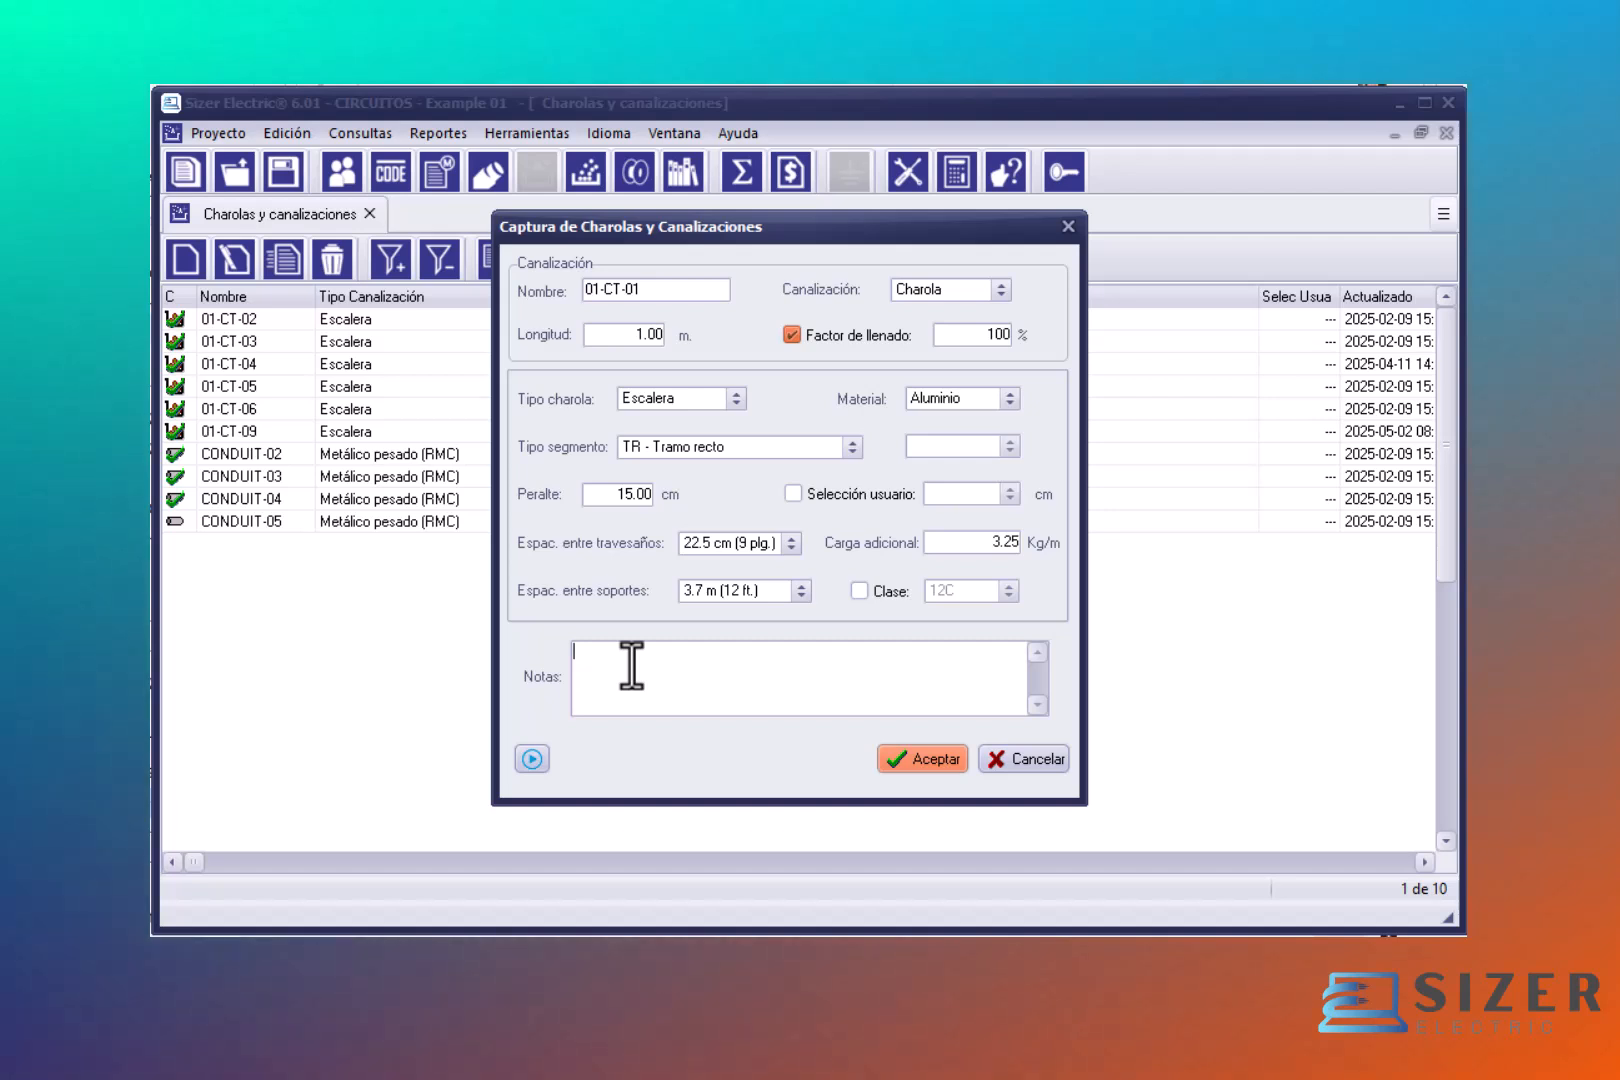
type("Cuadro")
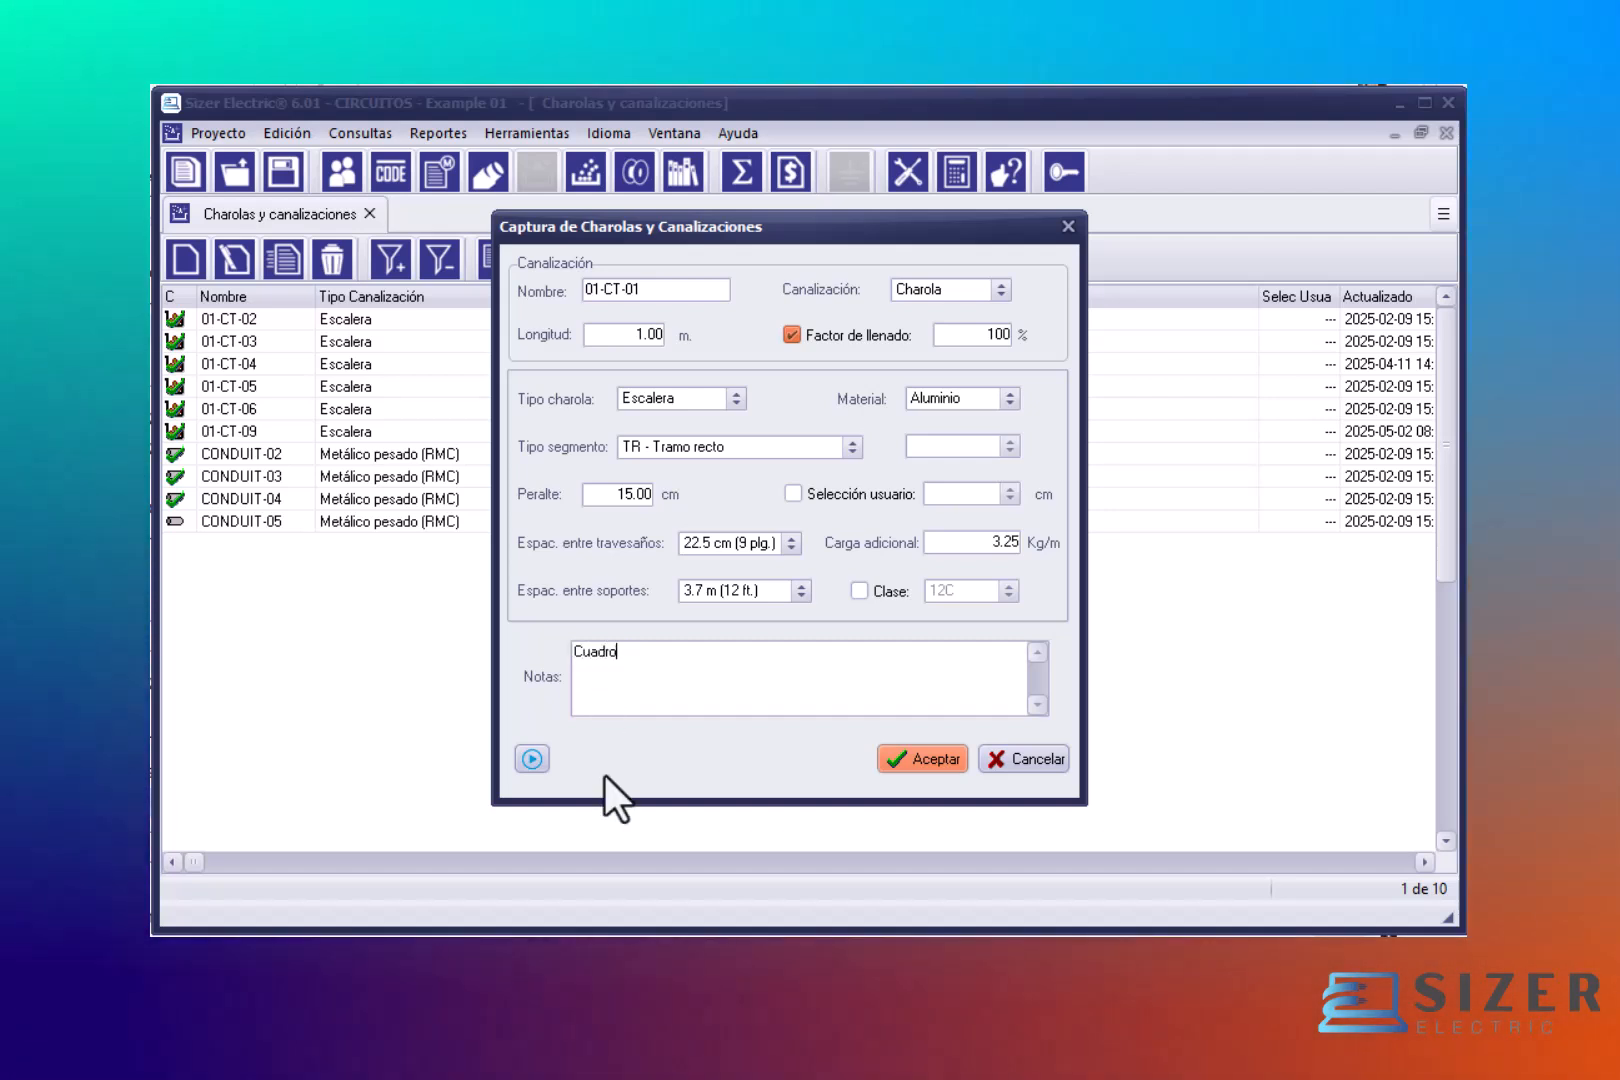
type(" para notas")
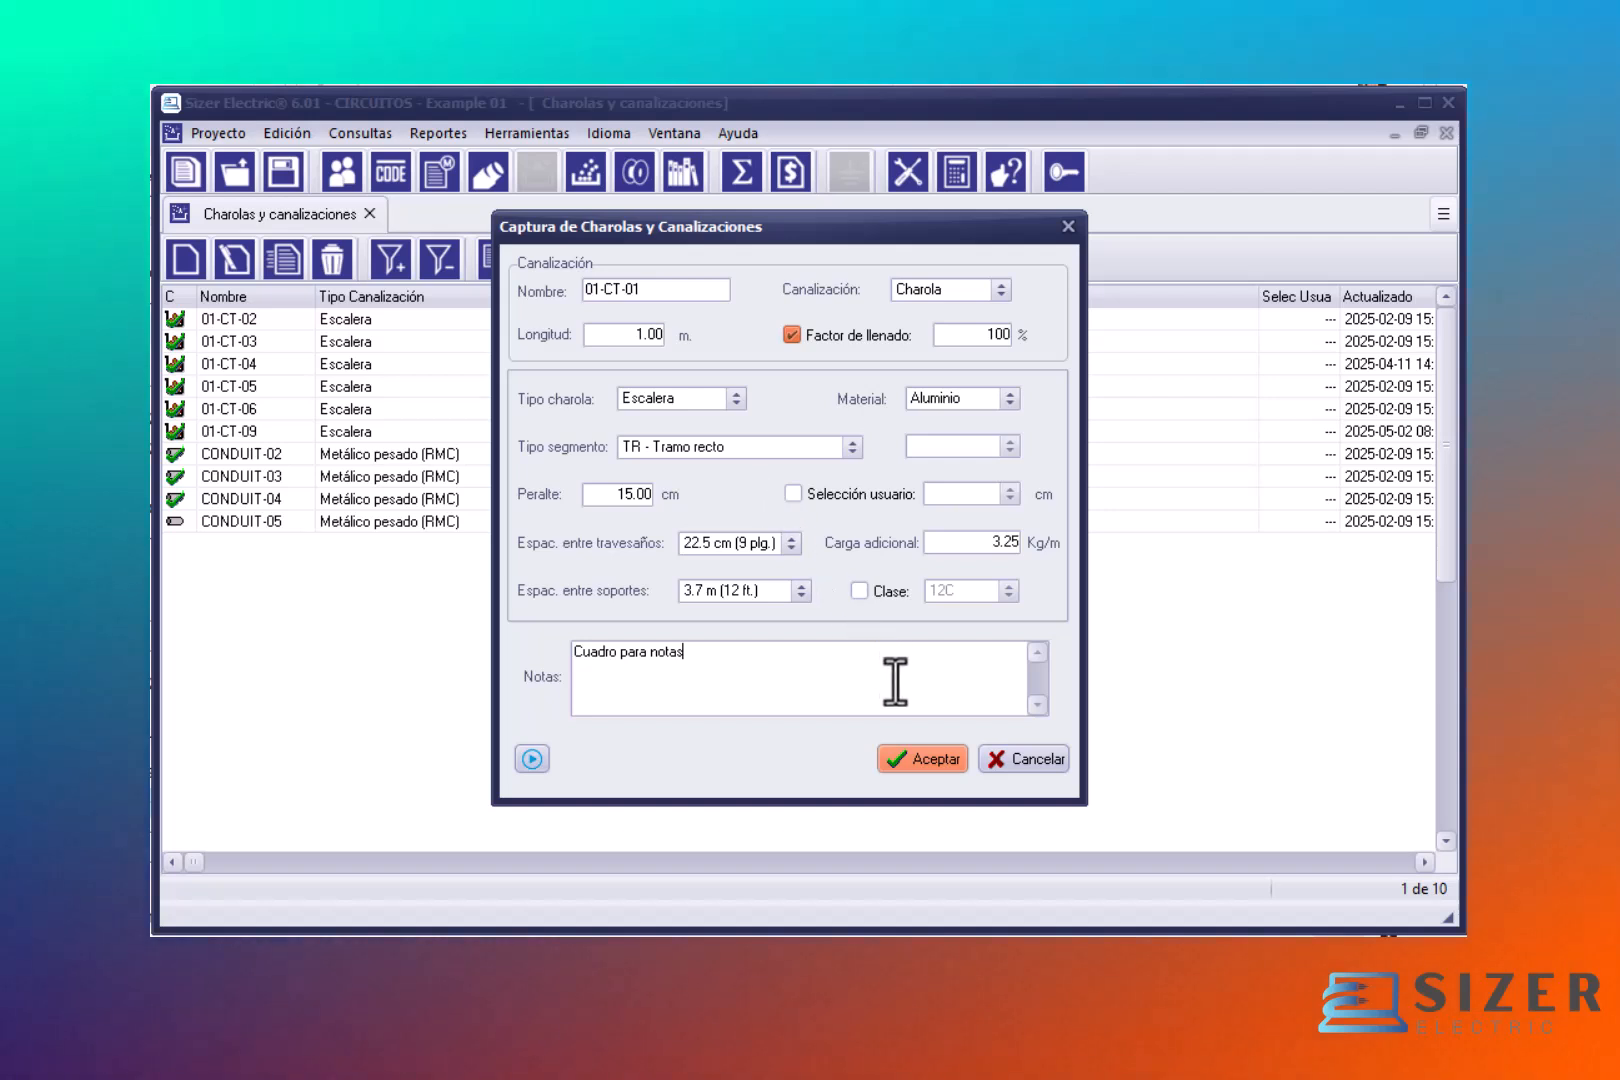
left_click(937, 759)
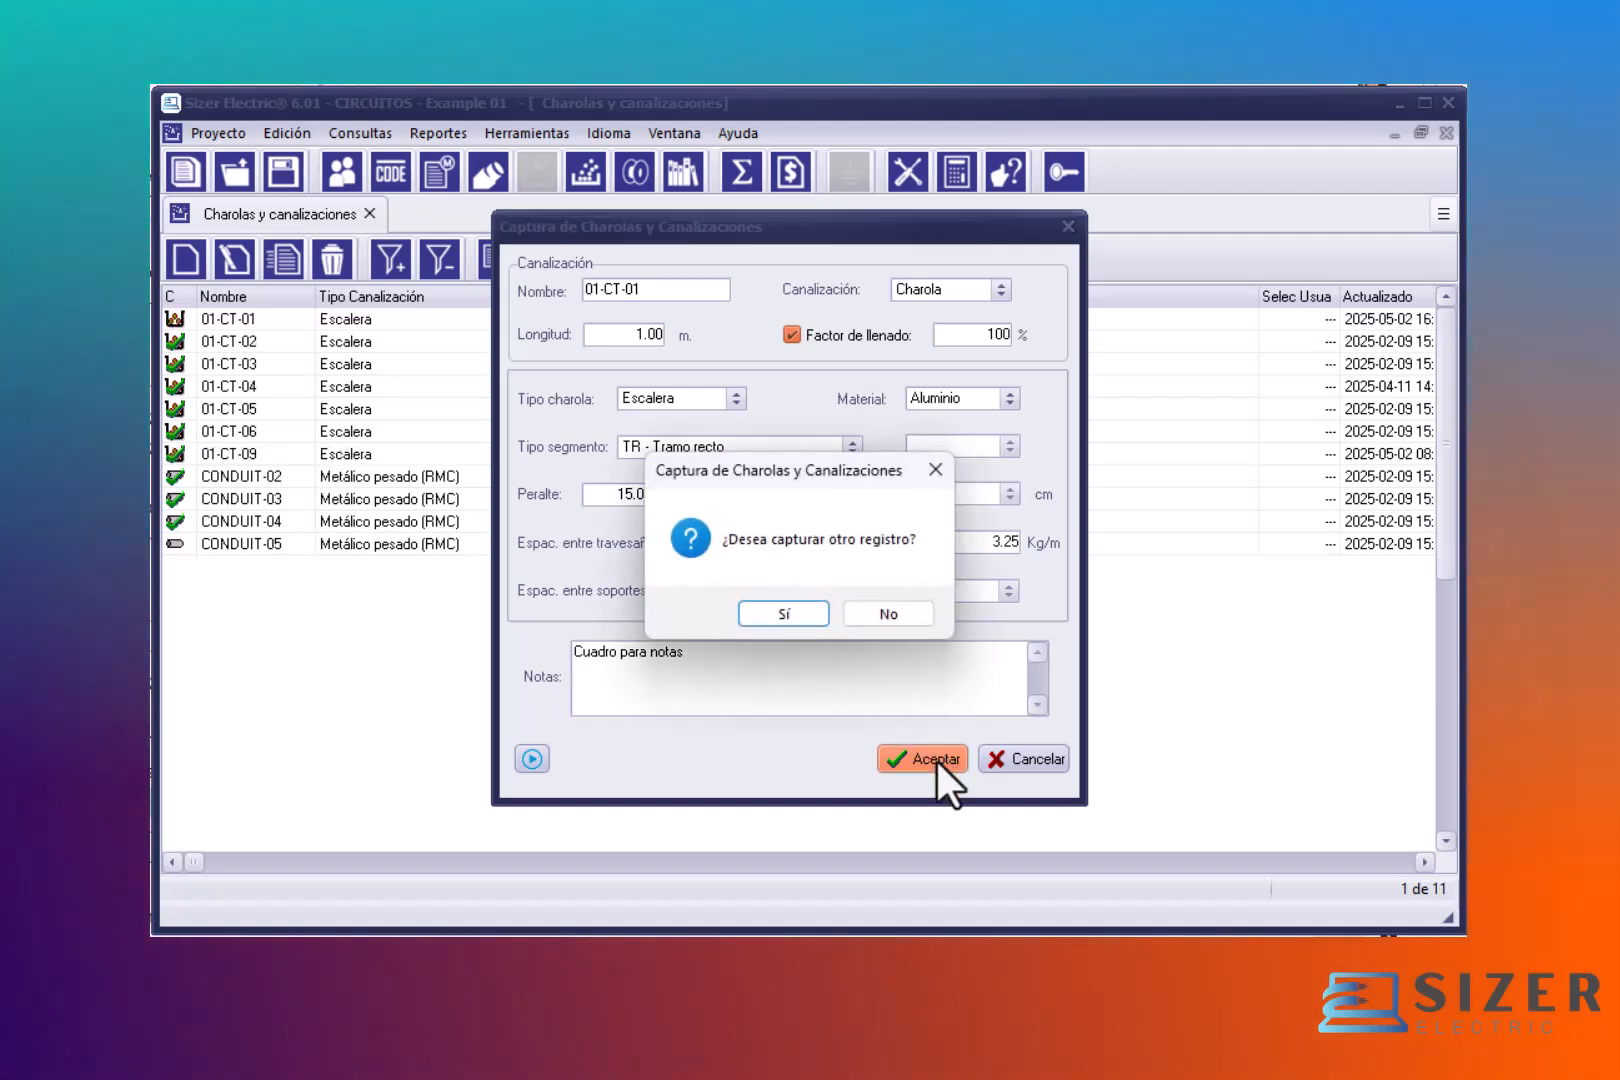
left_click(889, 614)
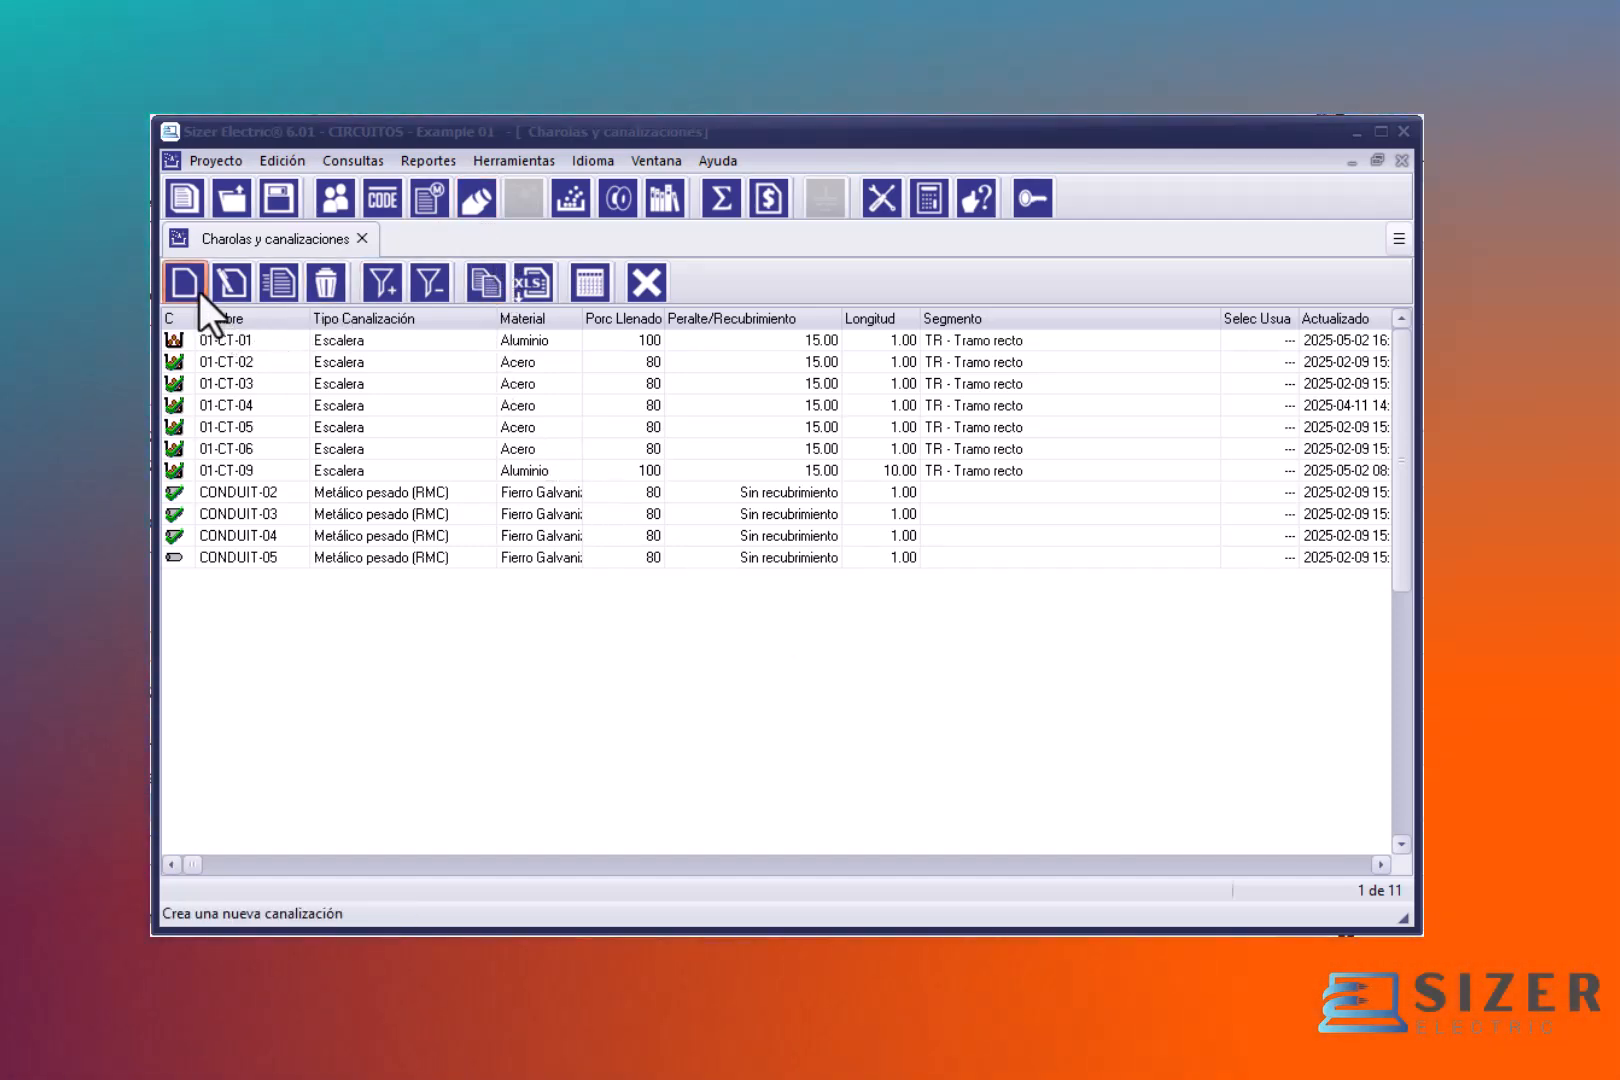
Step: Create a raceway record named CONDUIT-01 of type Tubo Conduit with a length of 1 m
left_click(186, 284)
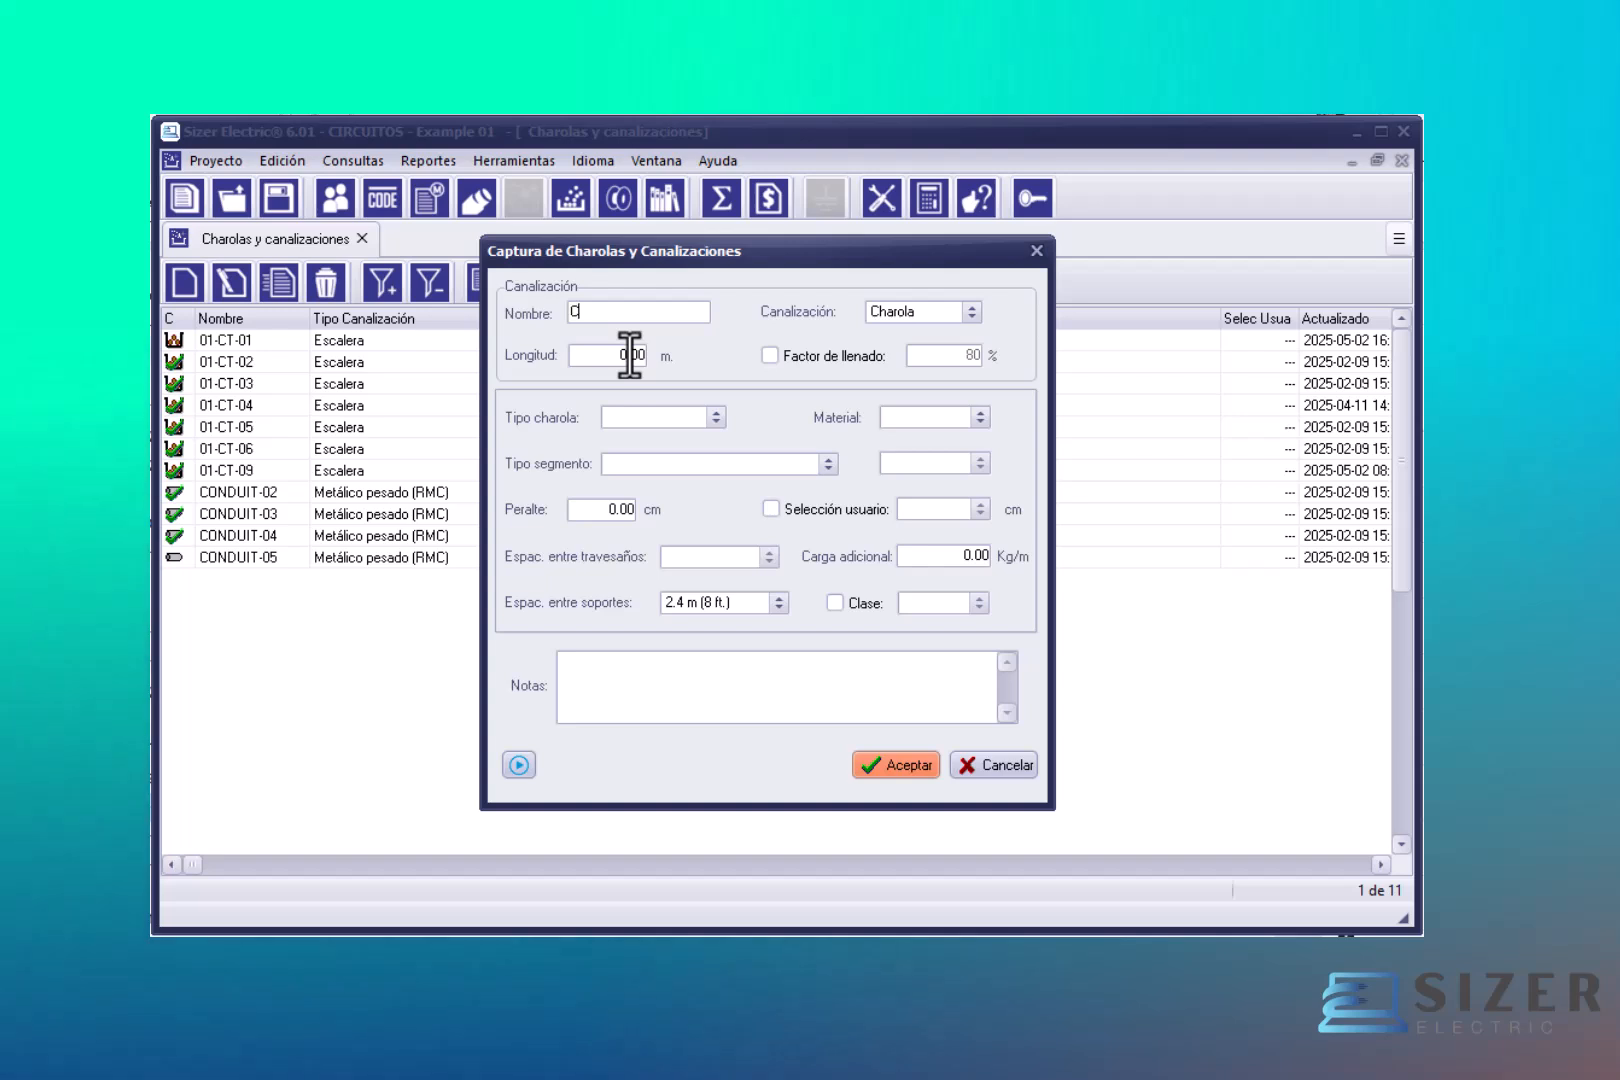
type("CONDUIT")
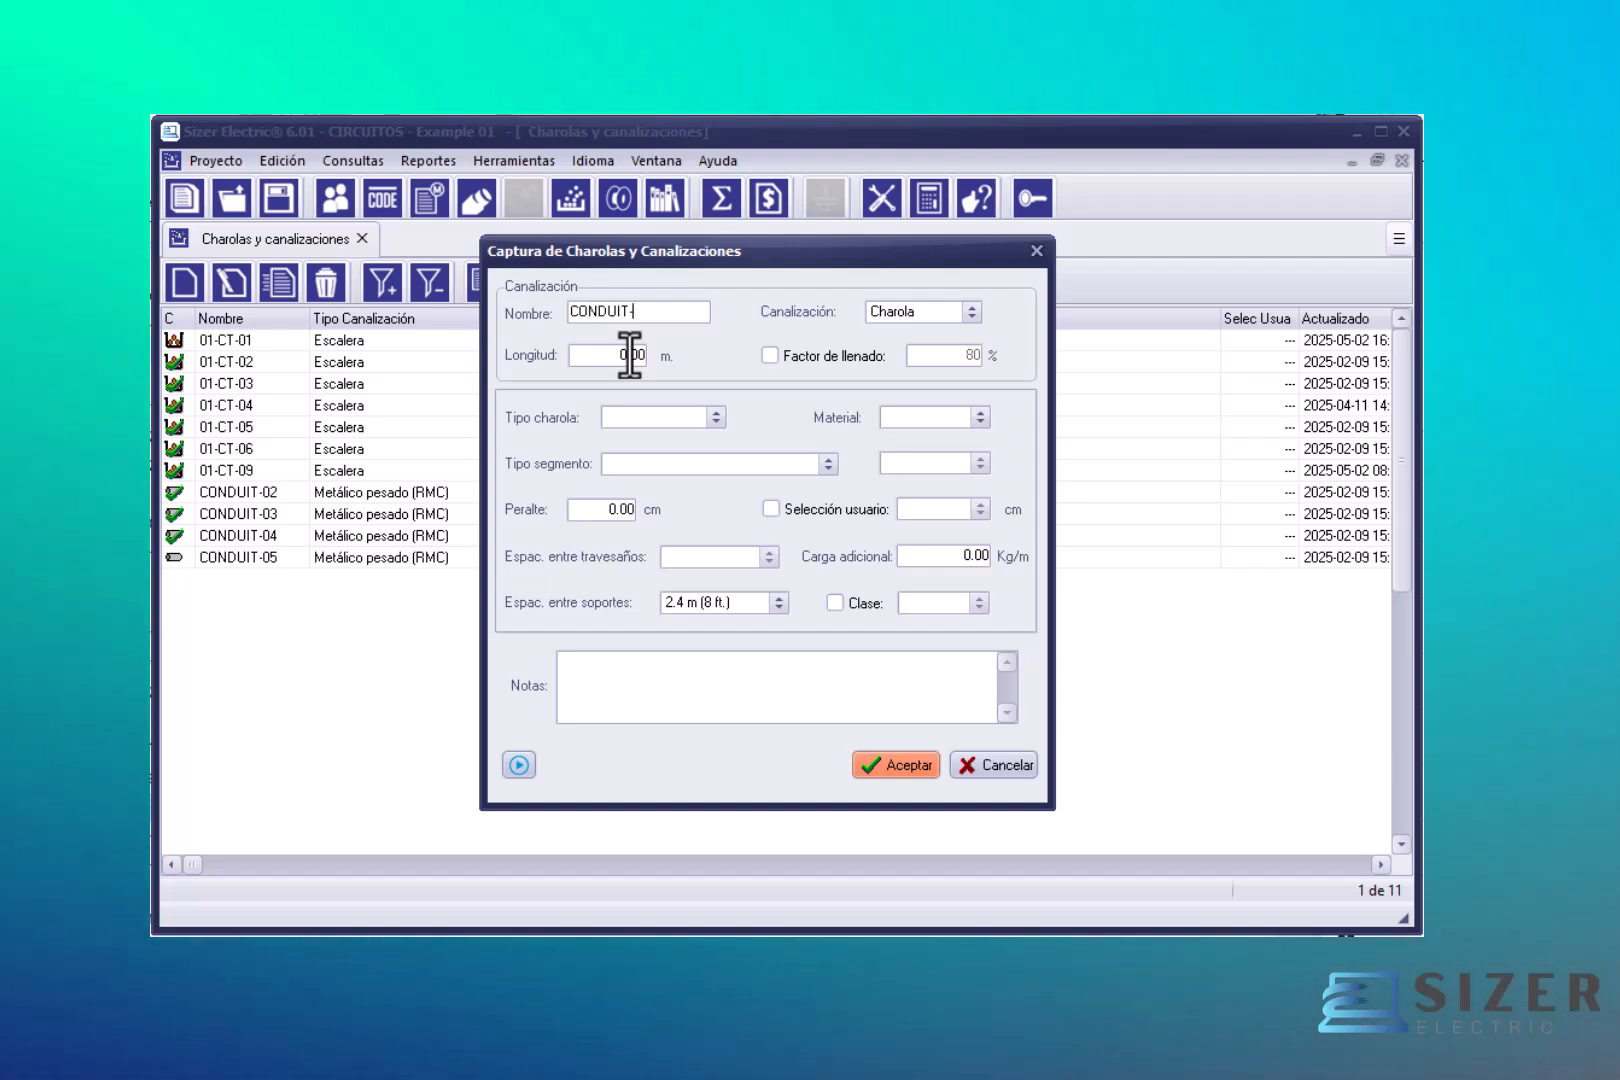
type("-01")
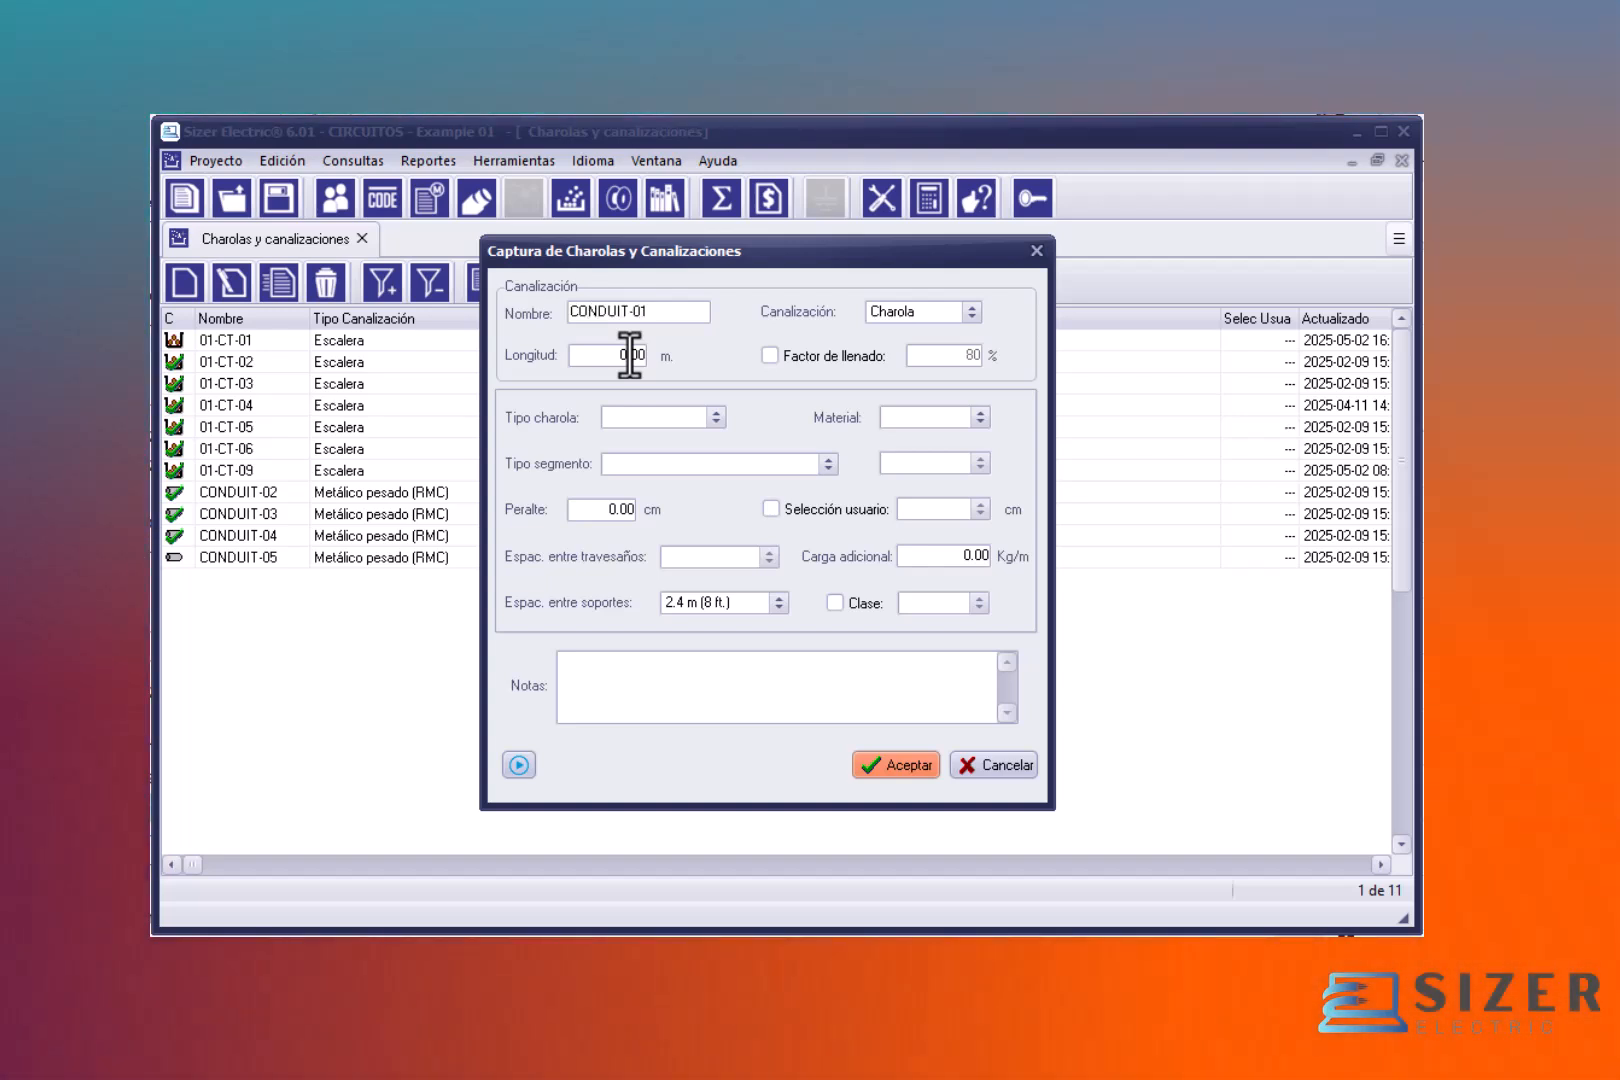
left_click(953, 311)
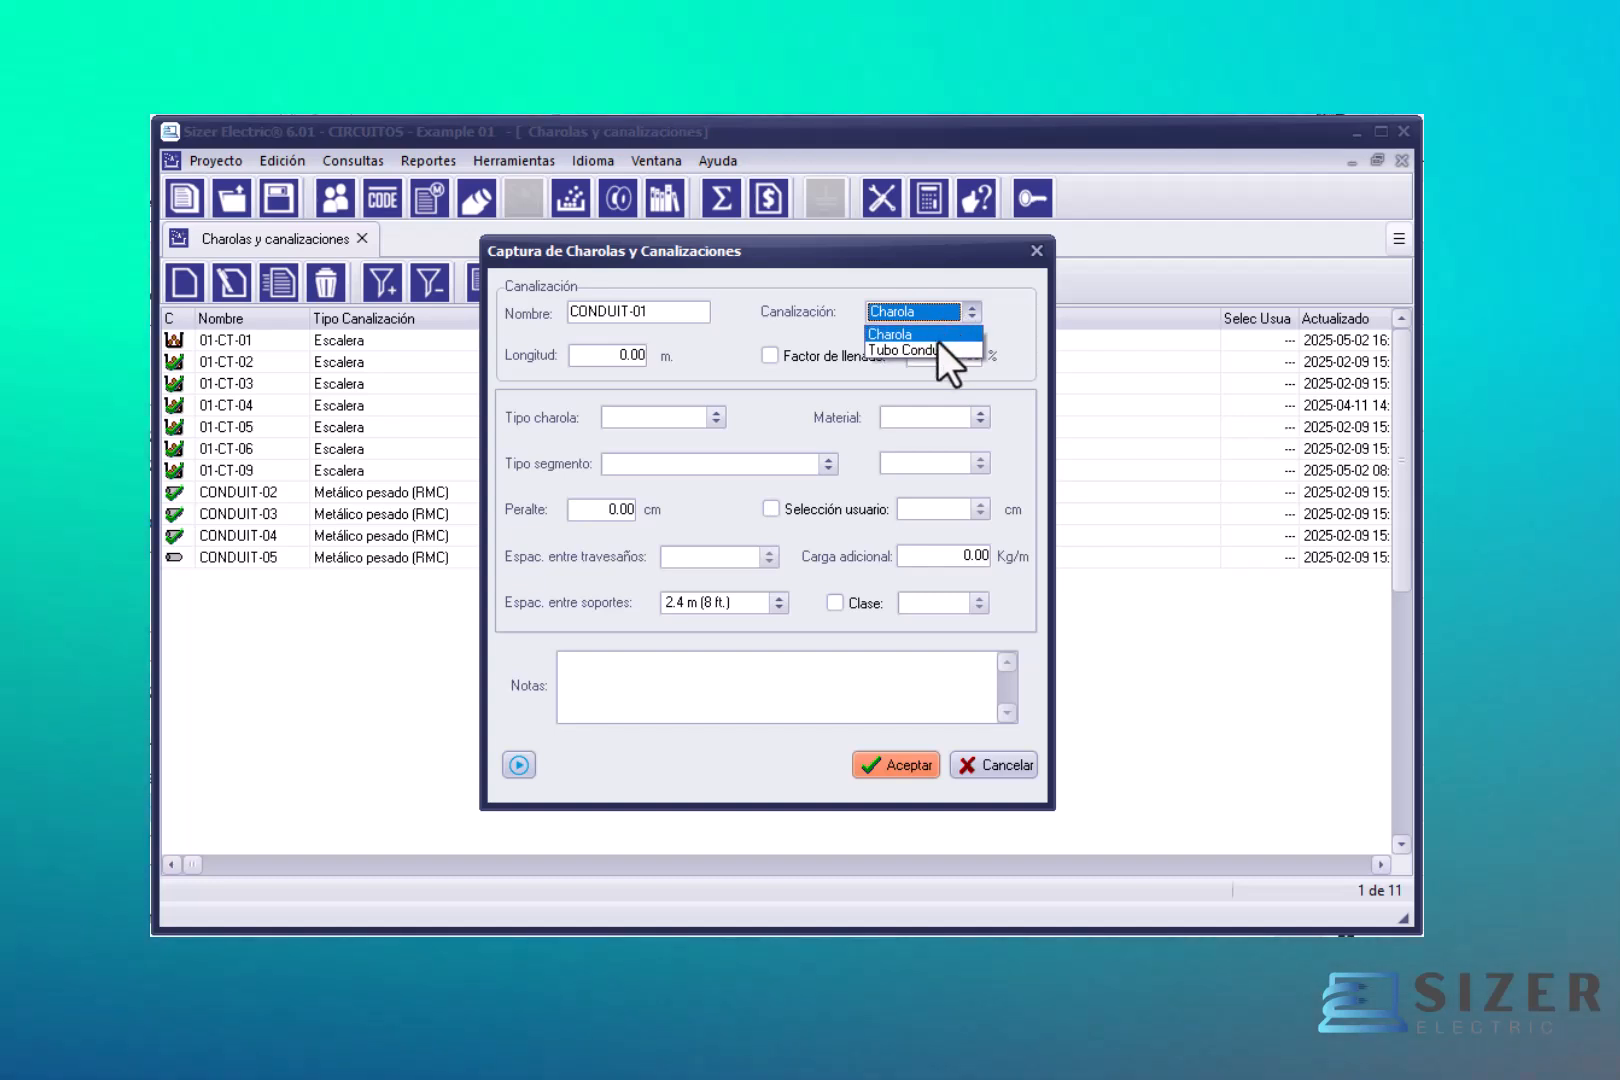
left_click(937, 345)
double_click(621, 360)
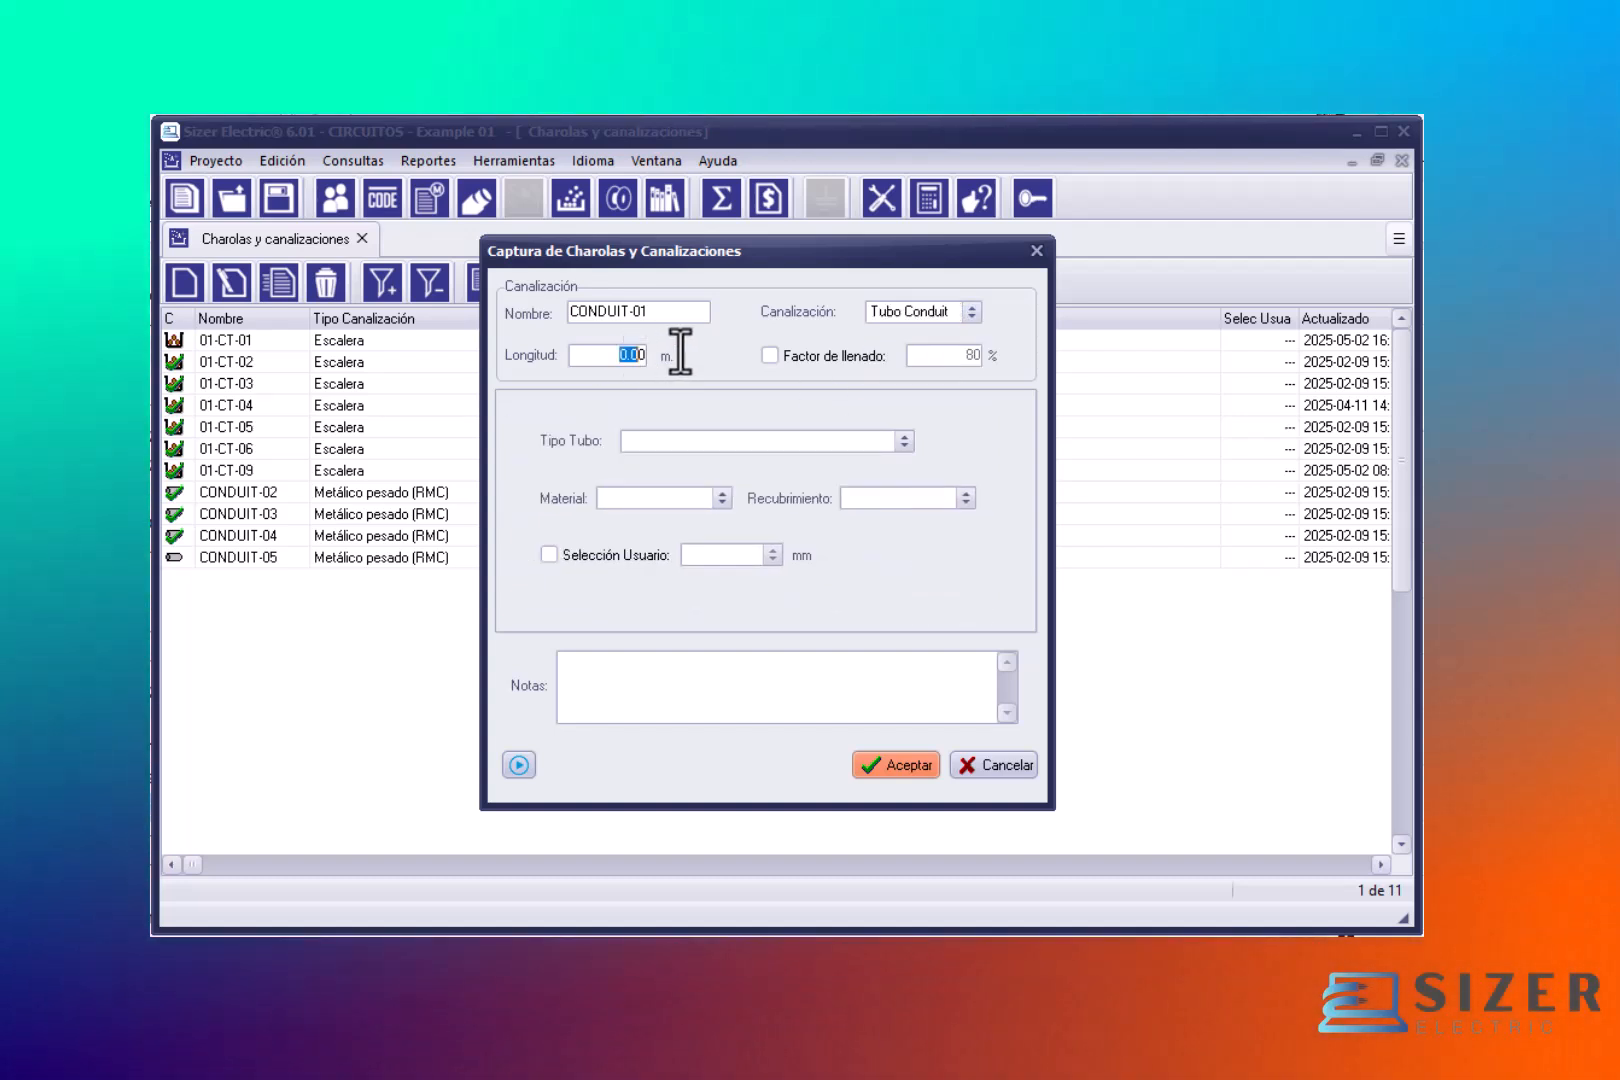
type("1")
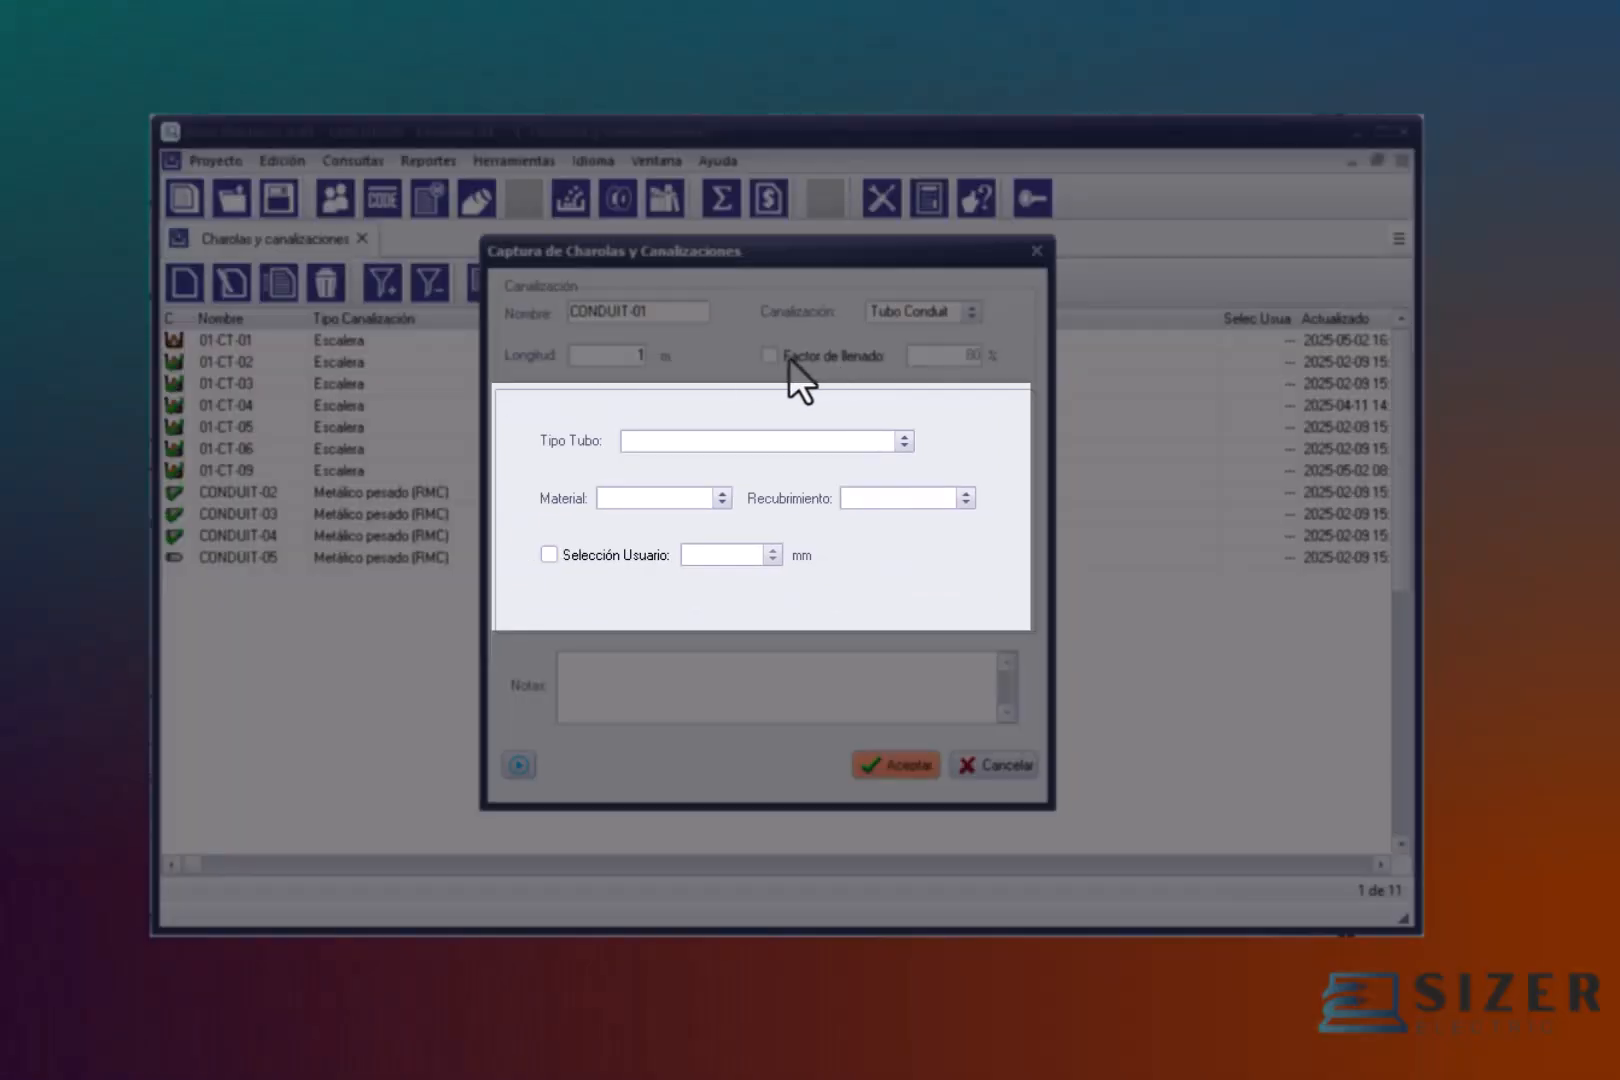
Step: Set the conduit's tube type to Metálico (EMT), its material to Fierro Galvanizado and its coating to Epóxico
left_click(767, 443)
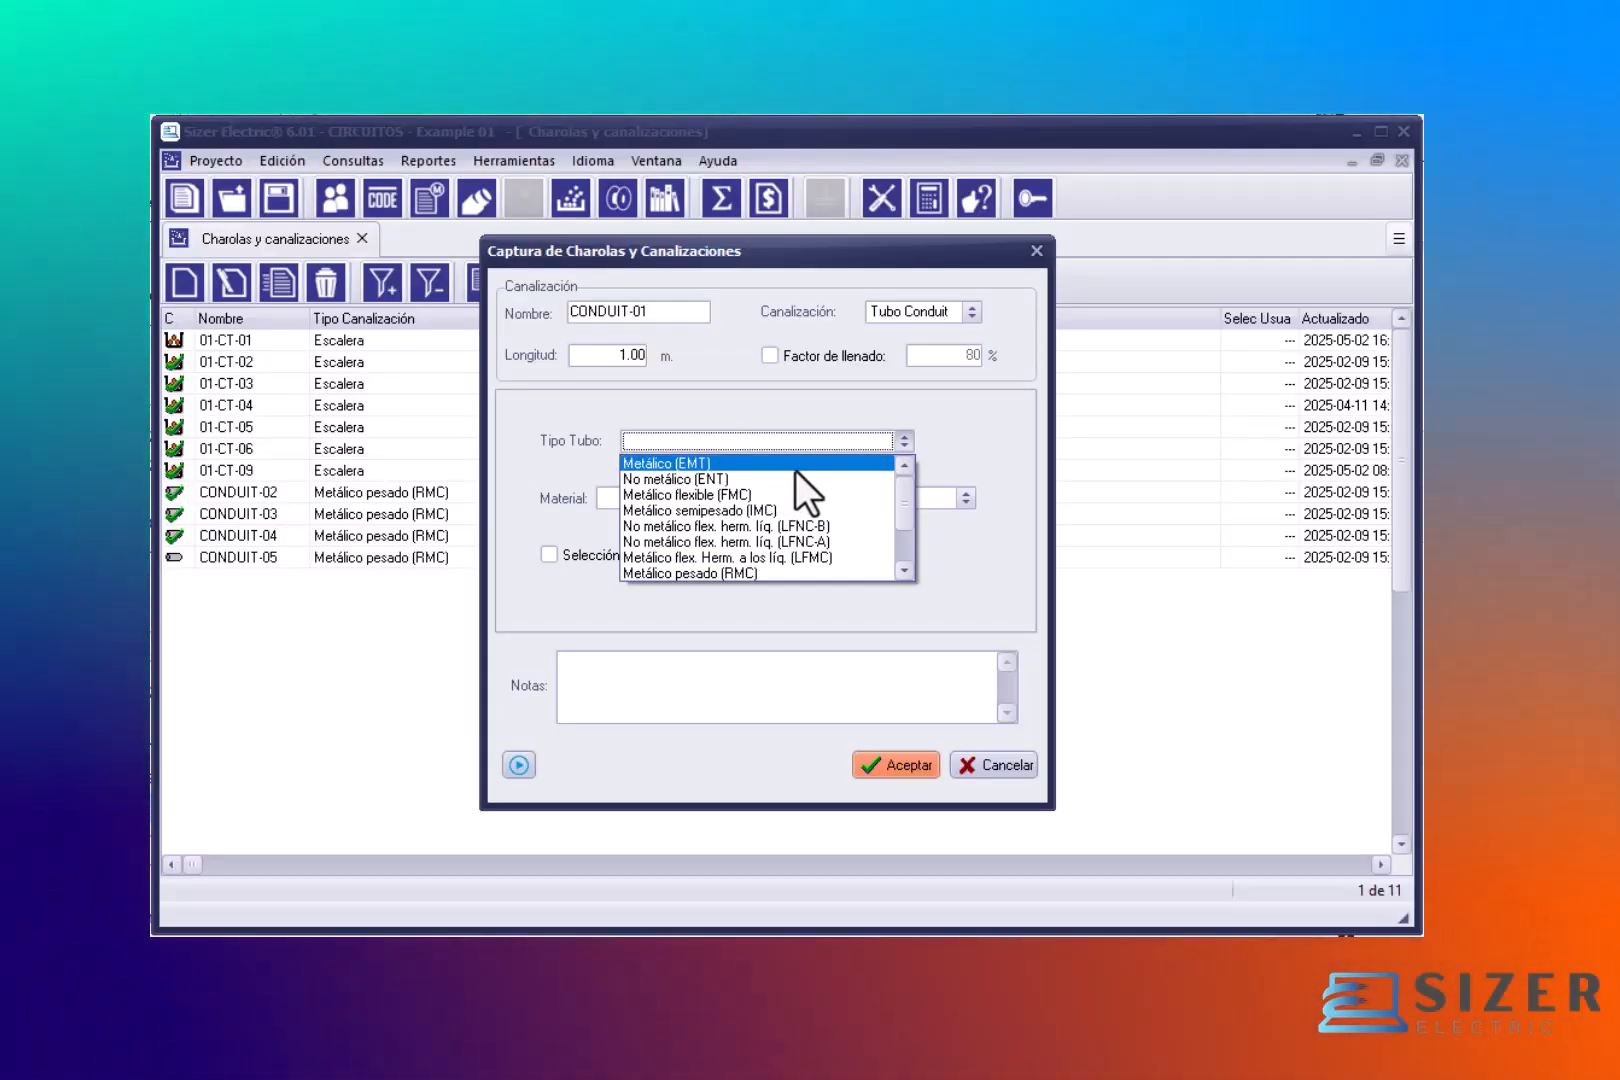
left_click(795, 466)
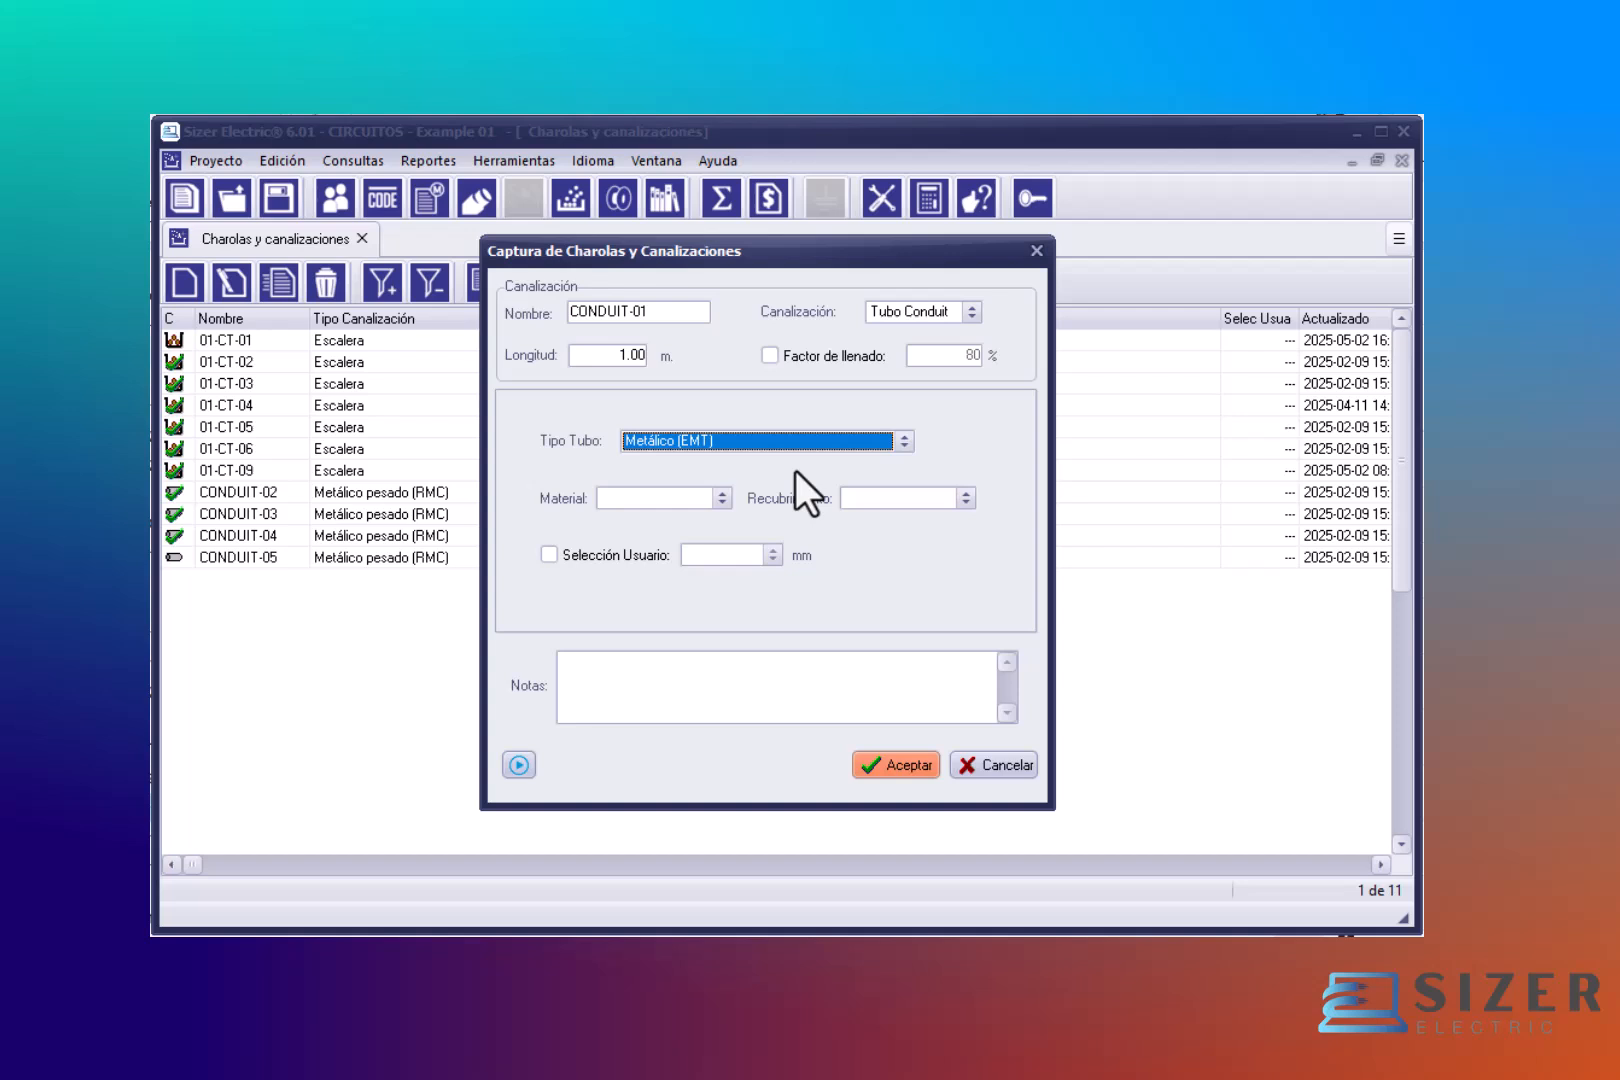
left_click(722, 497)
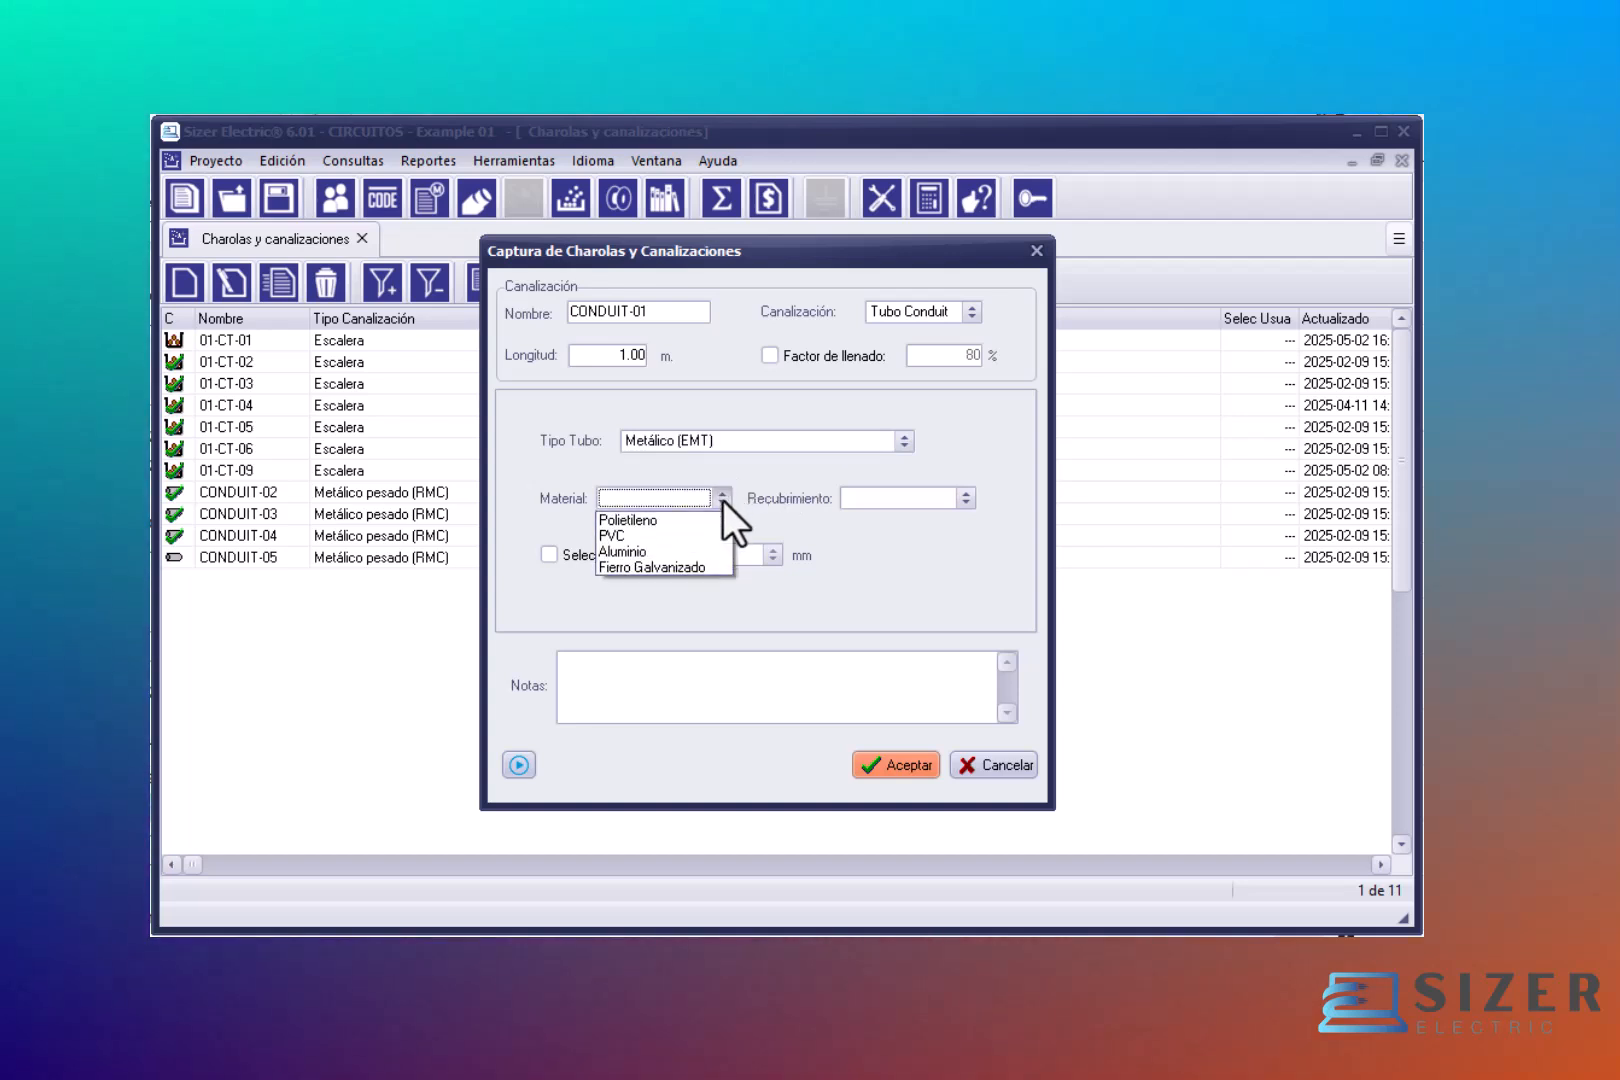
left_click(695, 566)
left_click(943, 503)
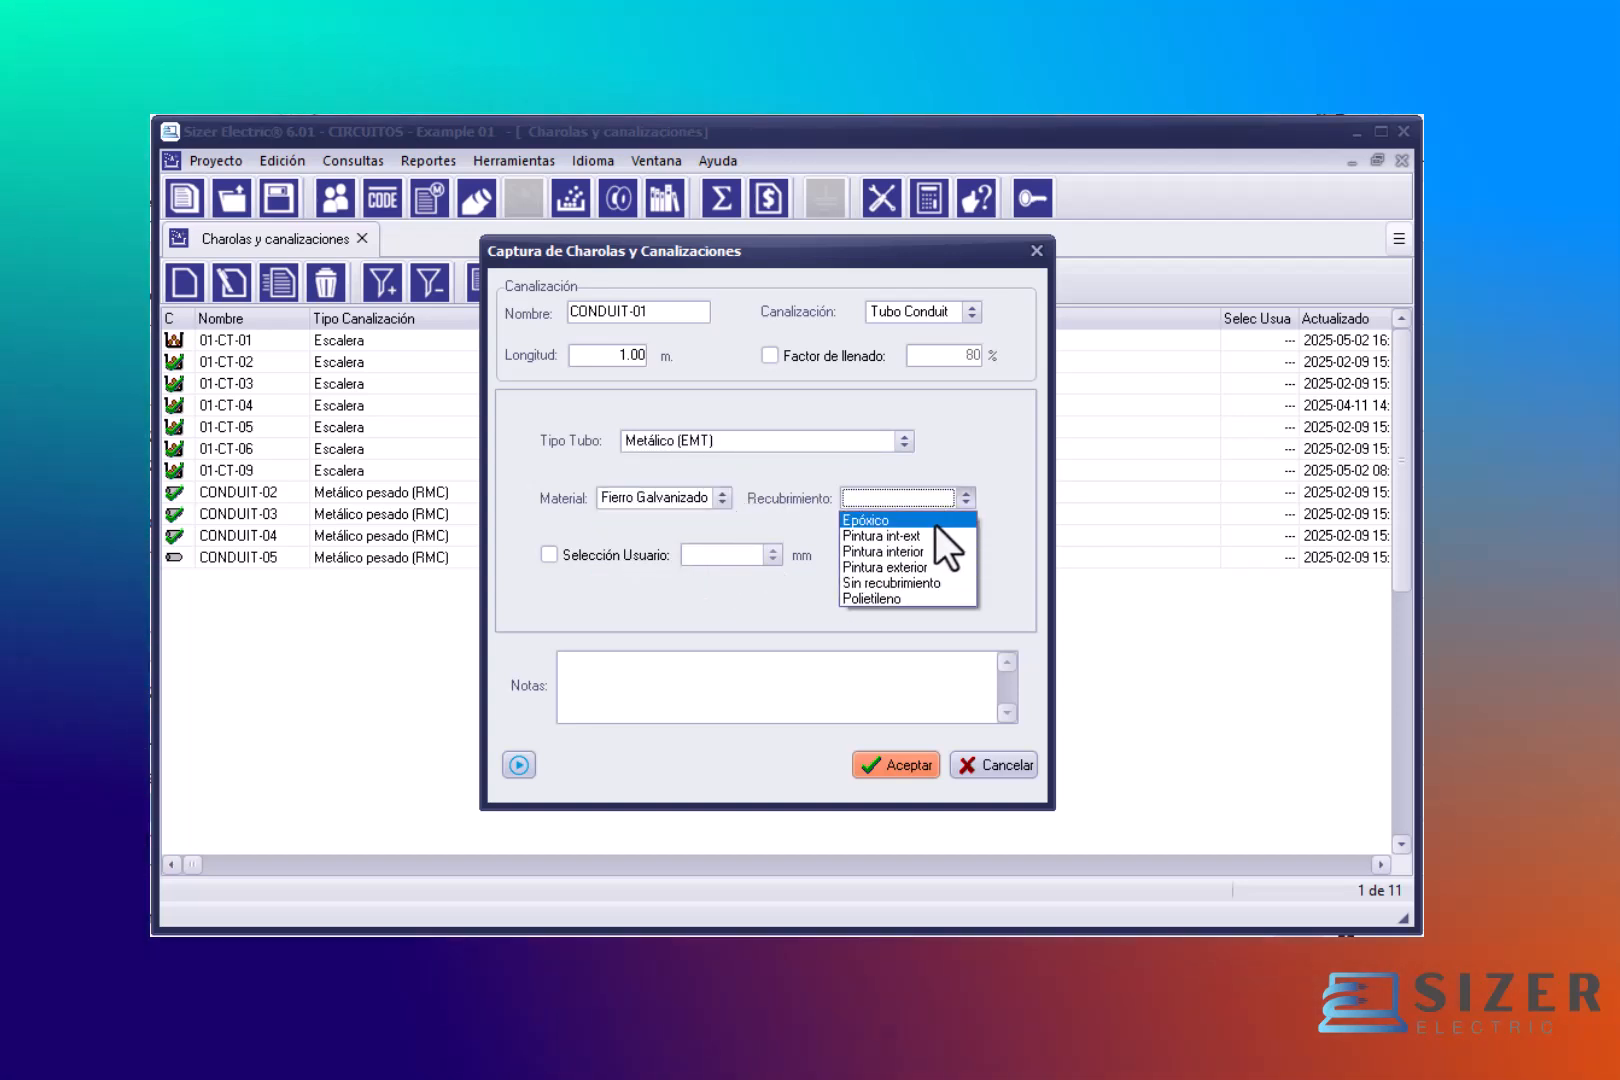
left_click(939, 521)
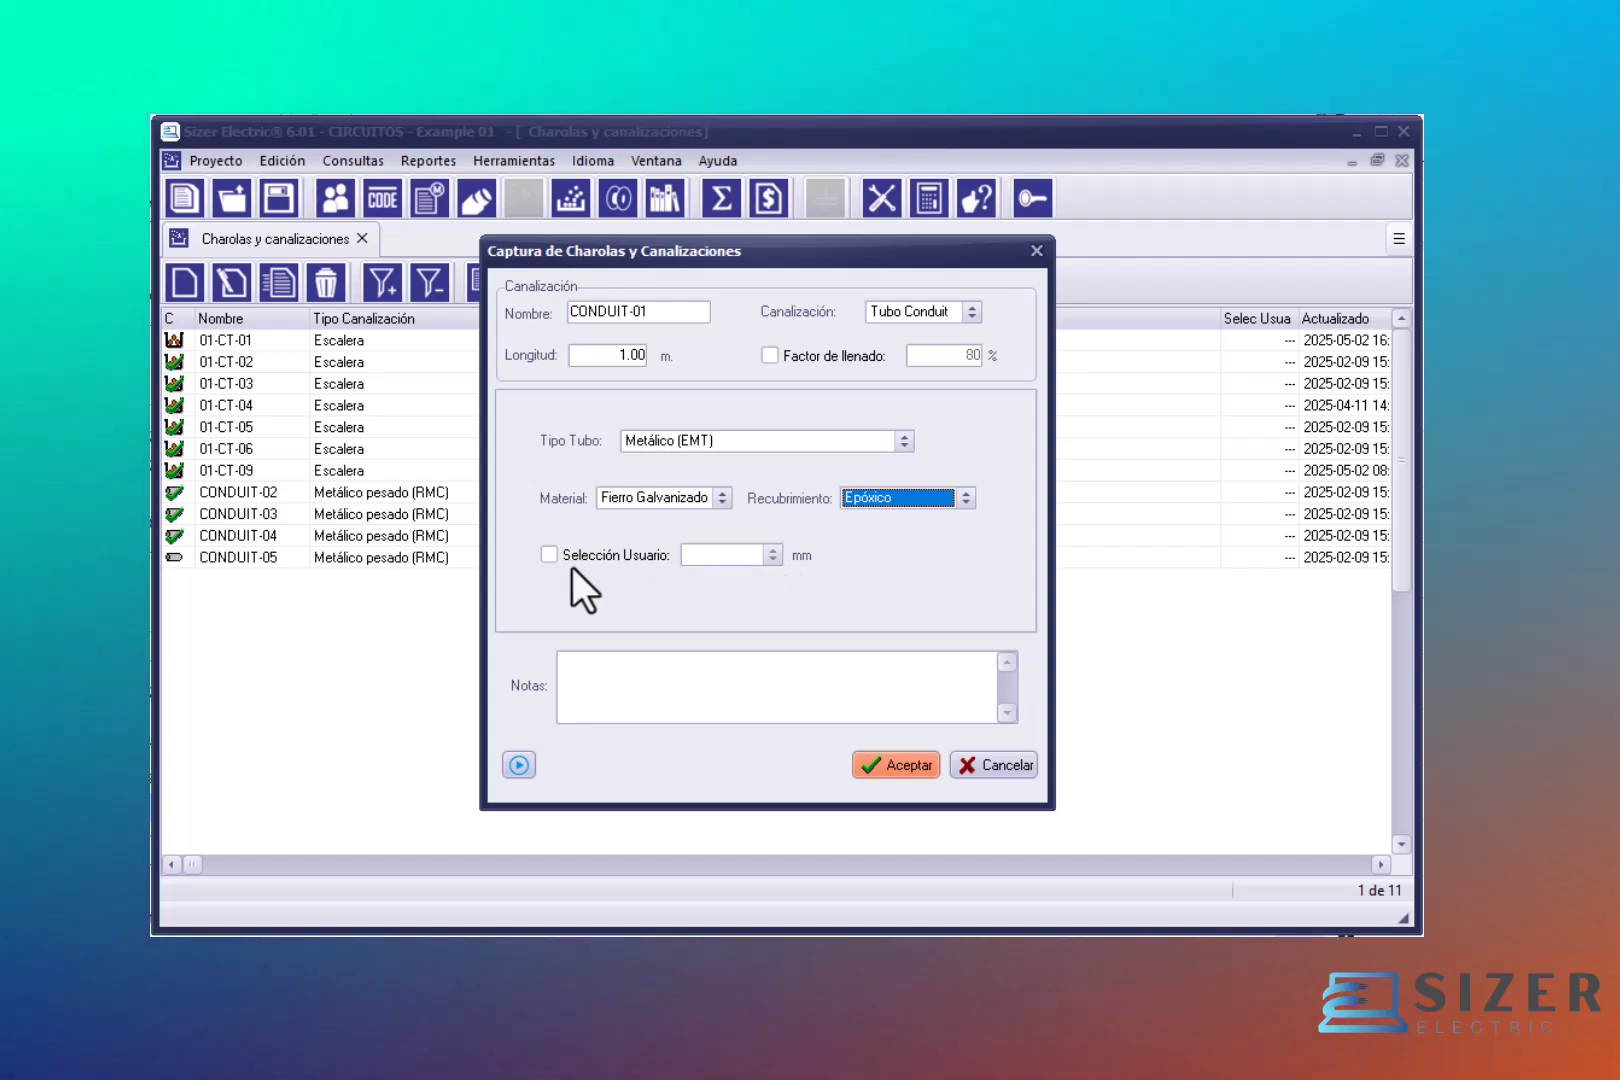
Step: Turn on the conduit's Selección Usuario override, view the available diameters and turn the override back off
left_click(549, 556)
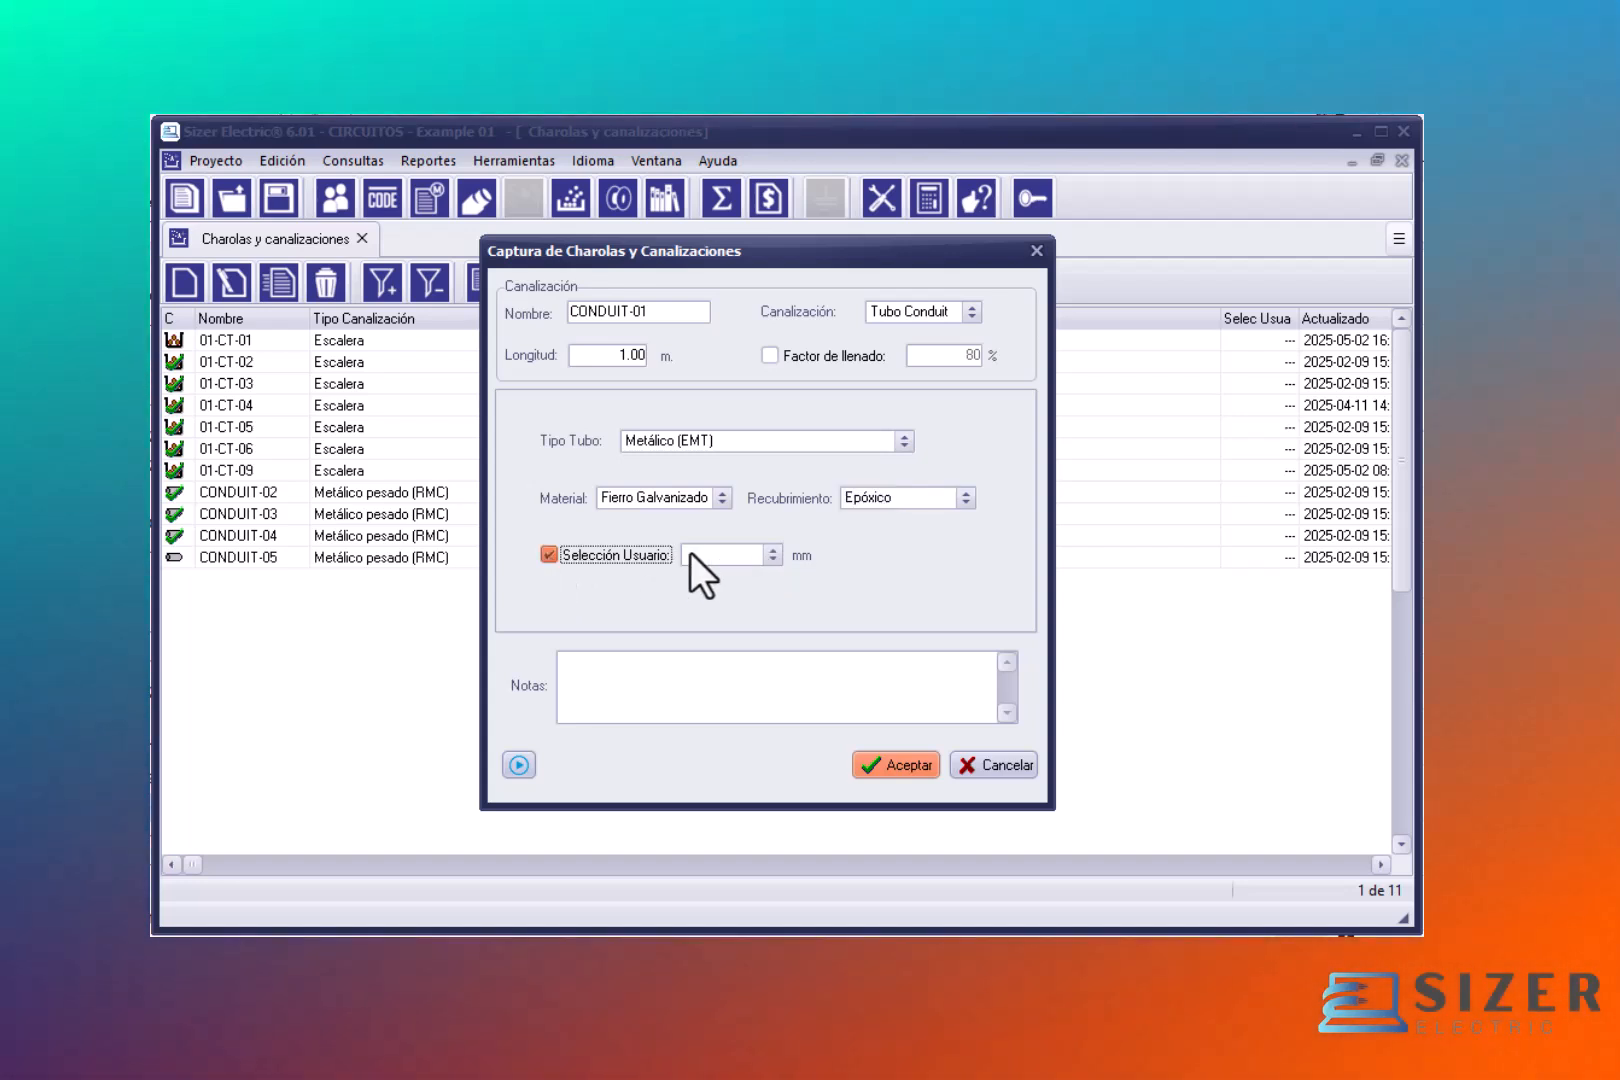
left_click(774, 555)
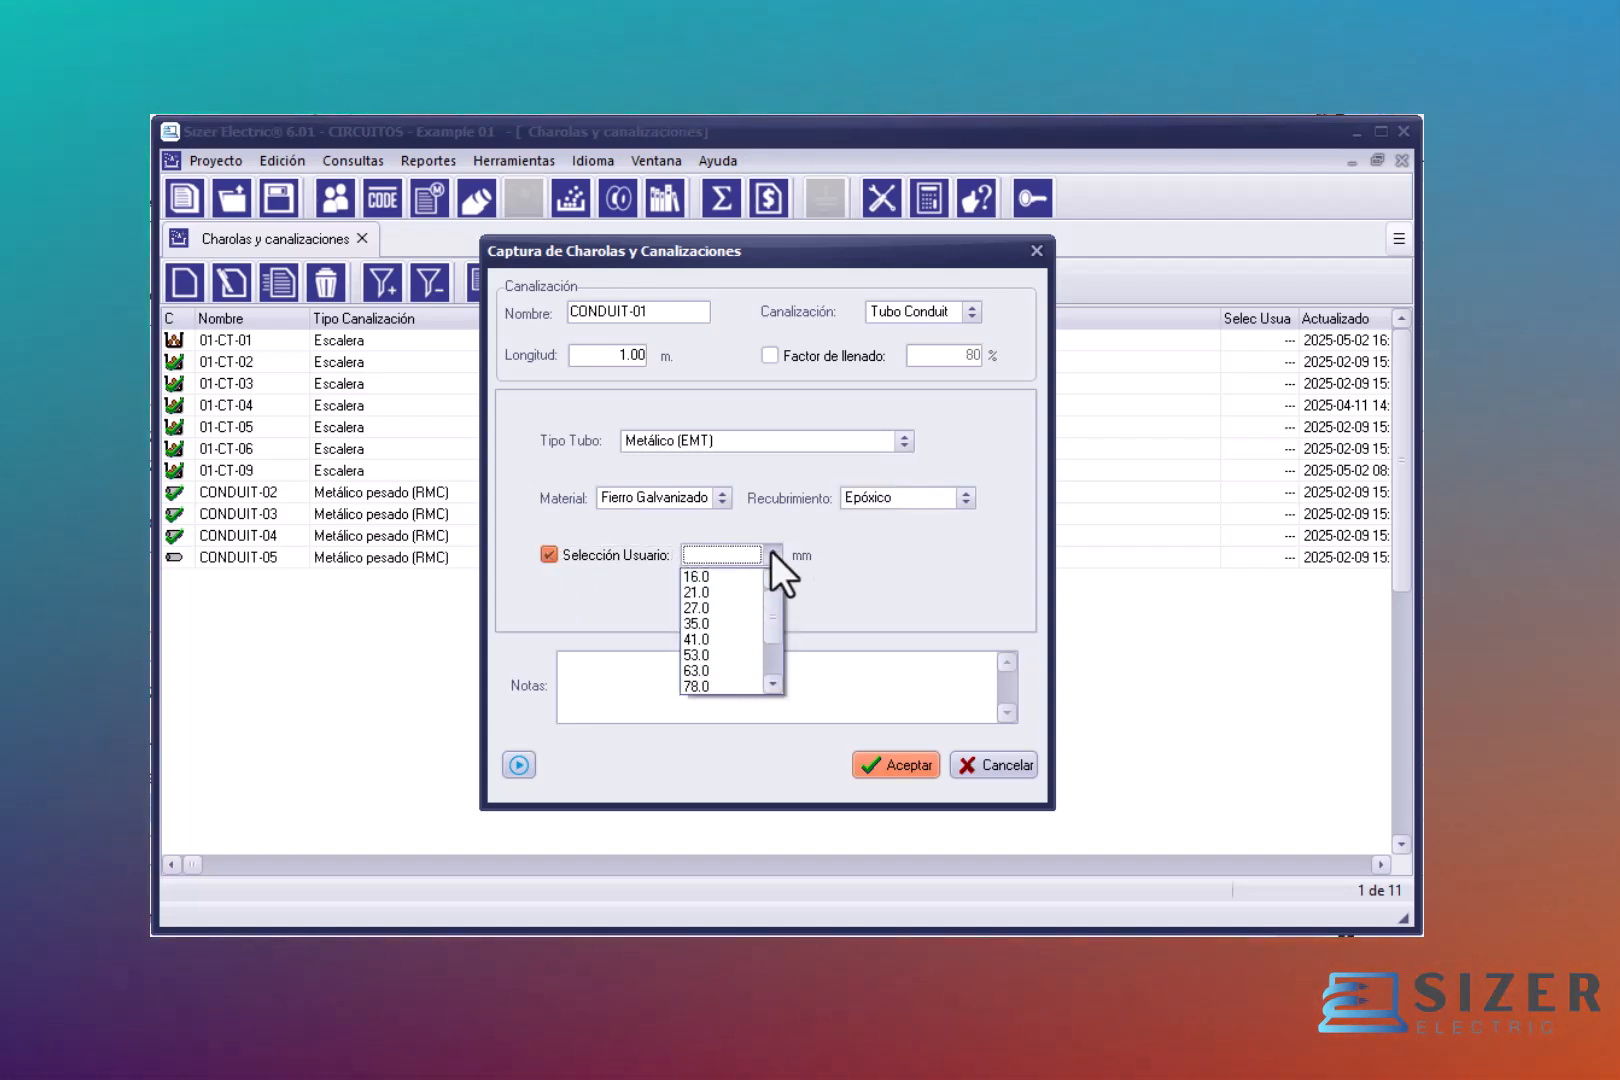
left_click(553, 555)
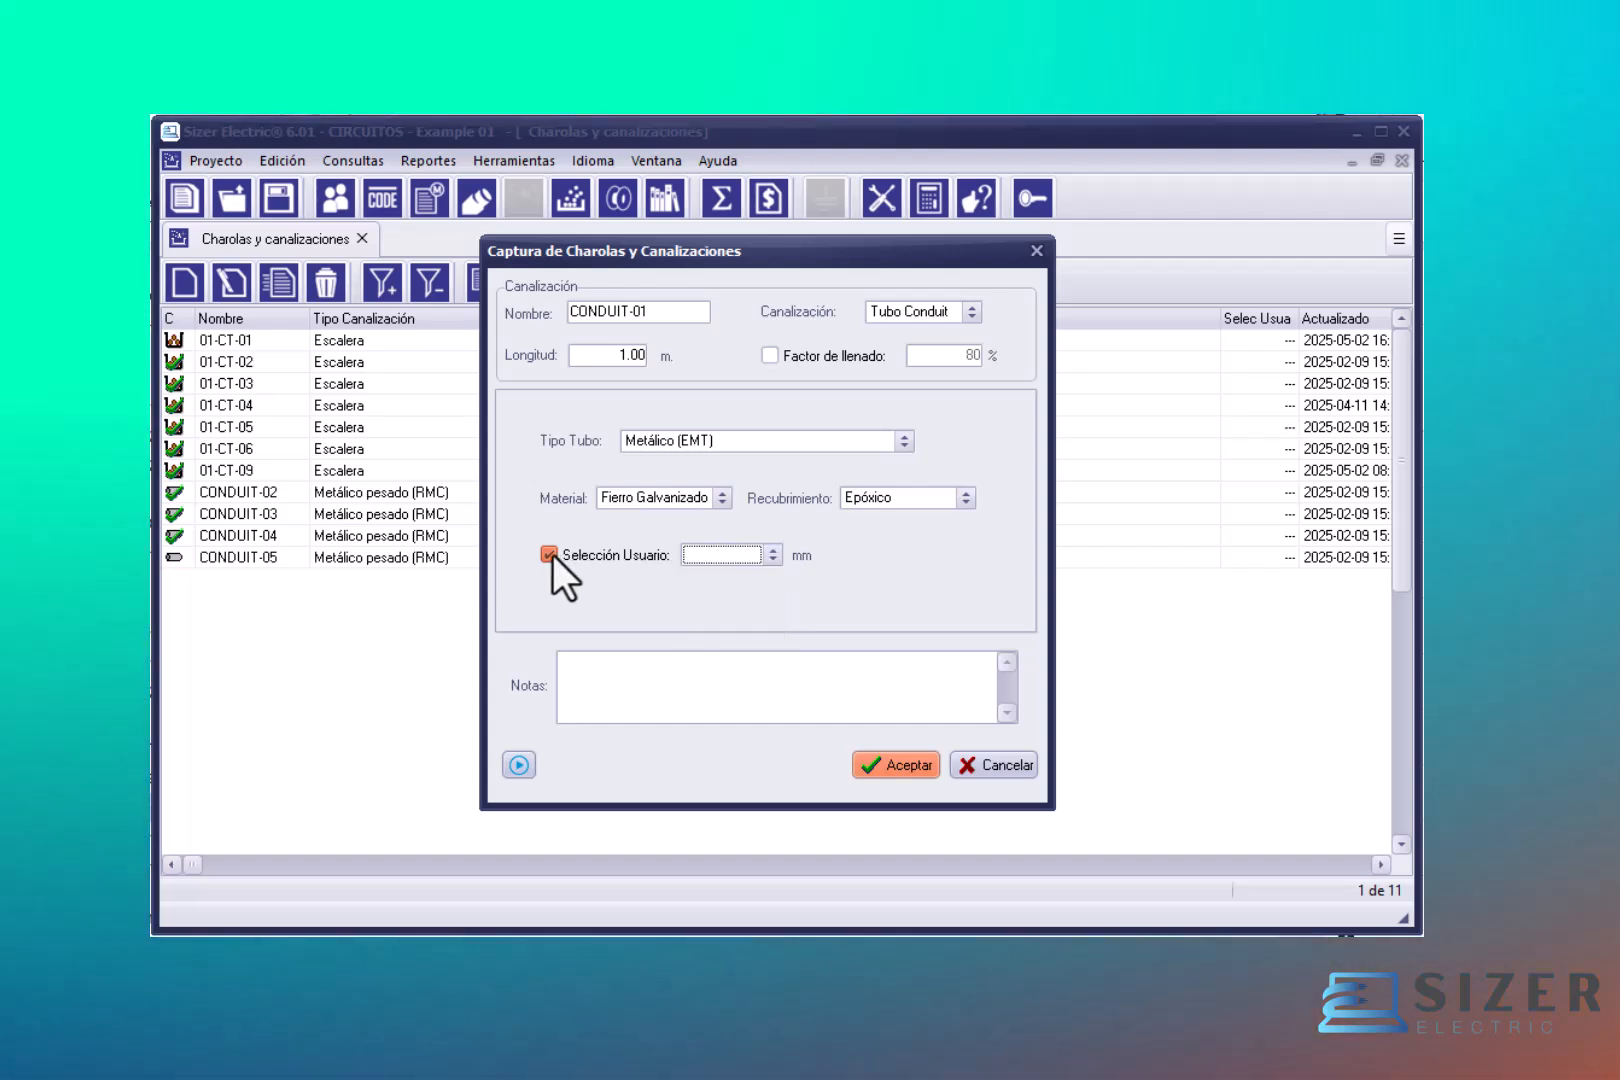
left_click(548, 556)
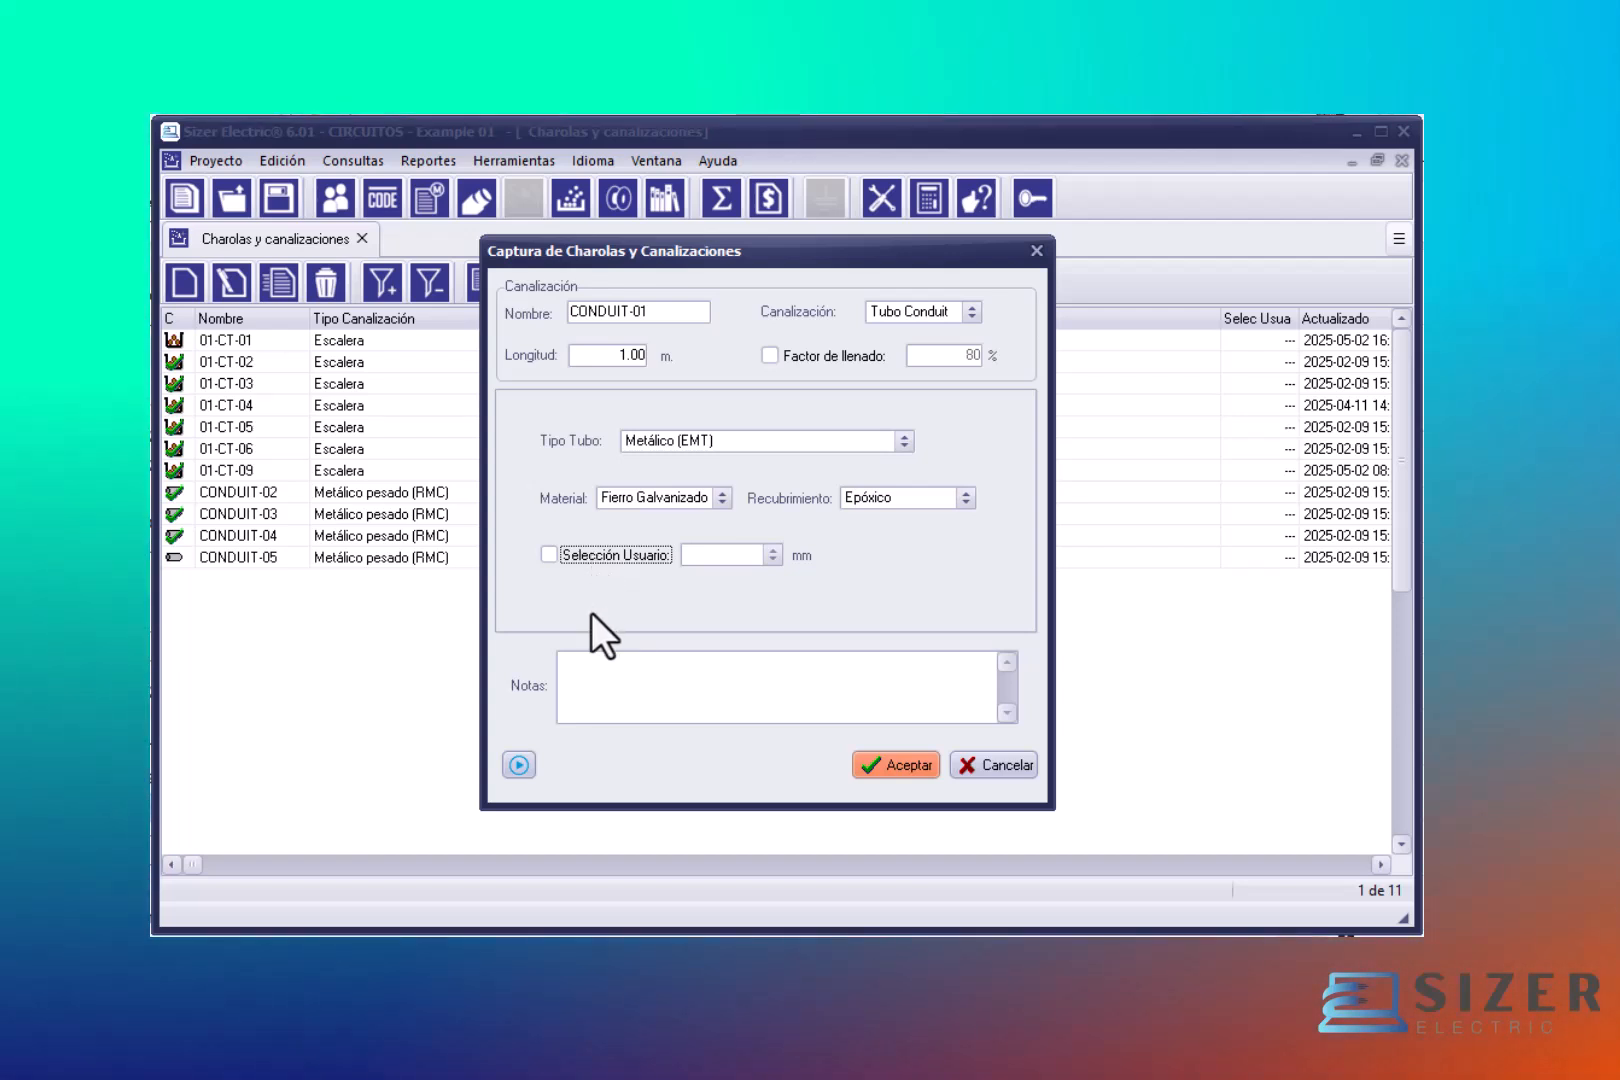
Step: Add the note "NOtas" to the conduit and accept the record
left_click(594, 674)
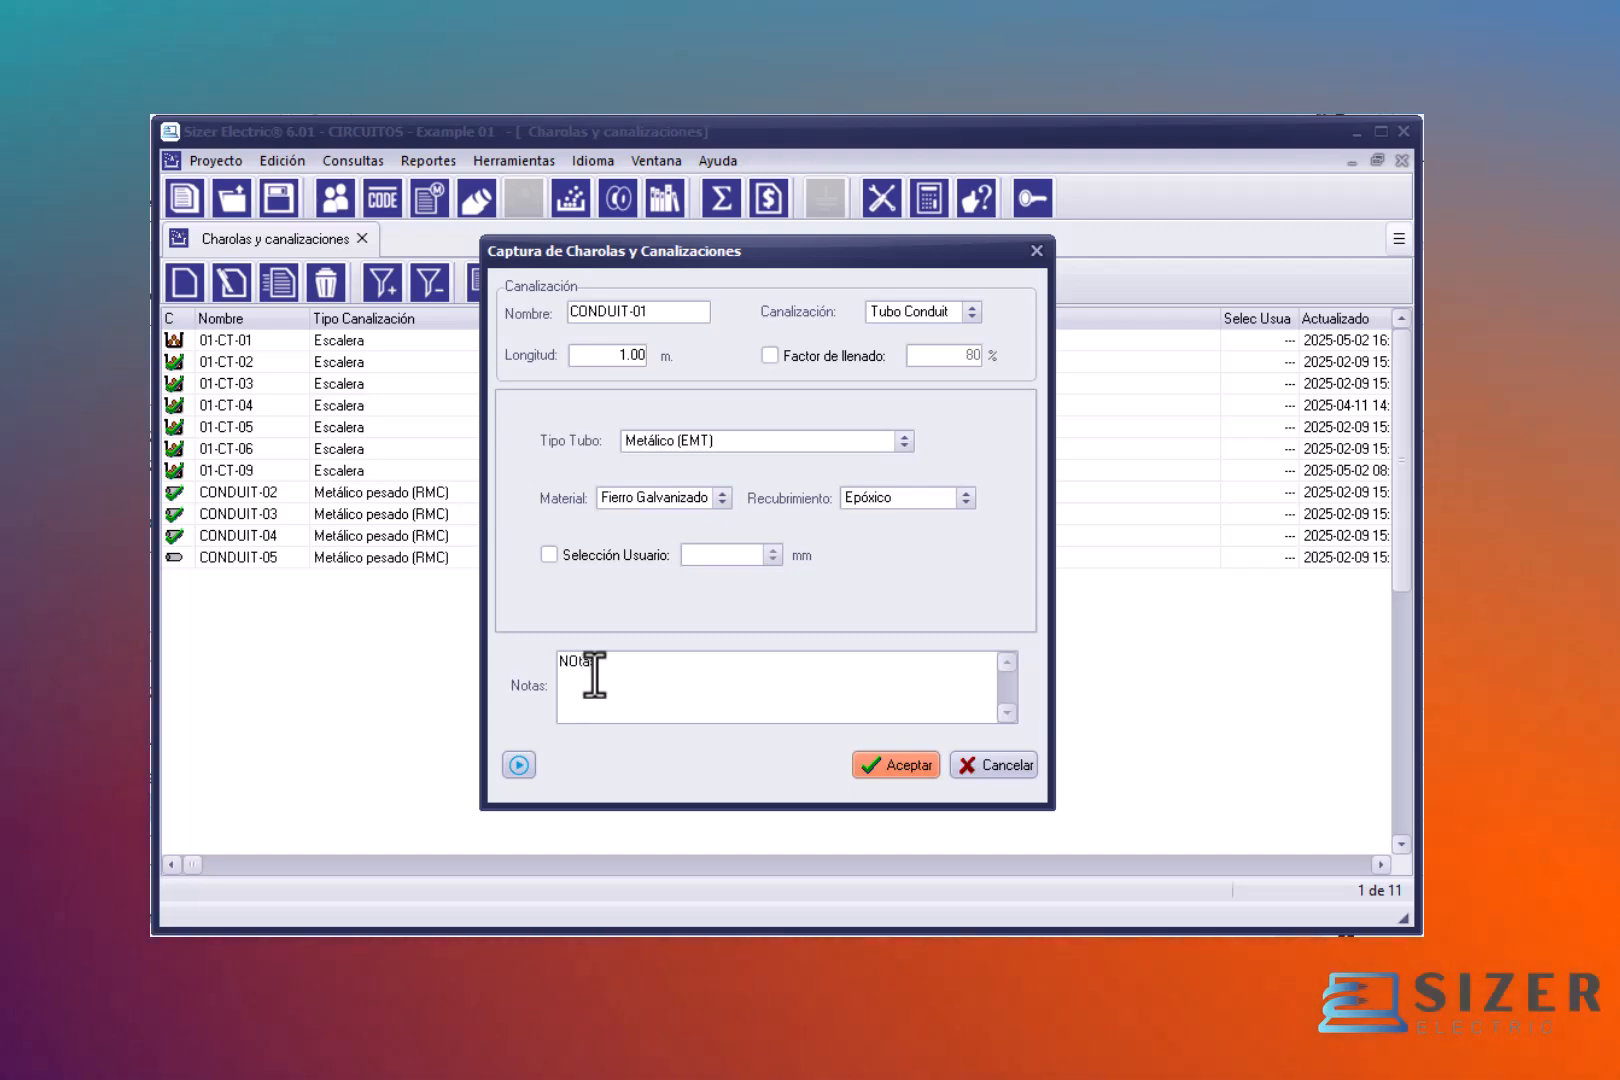
type("NOtas")
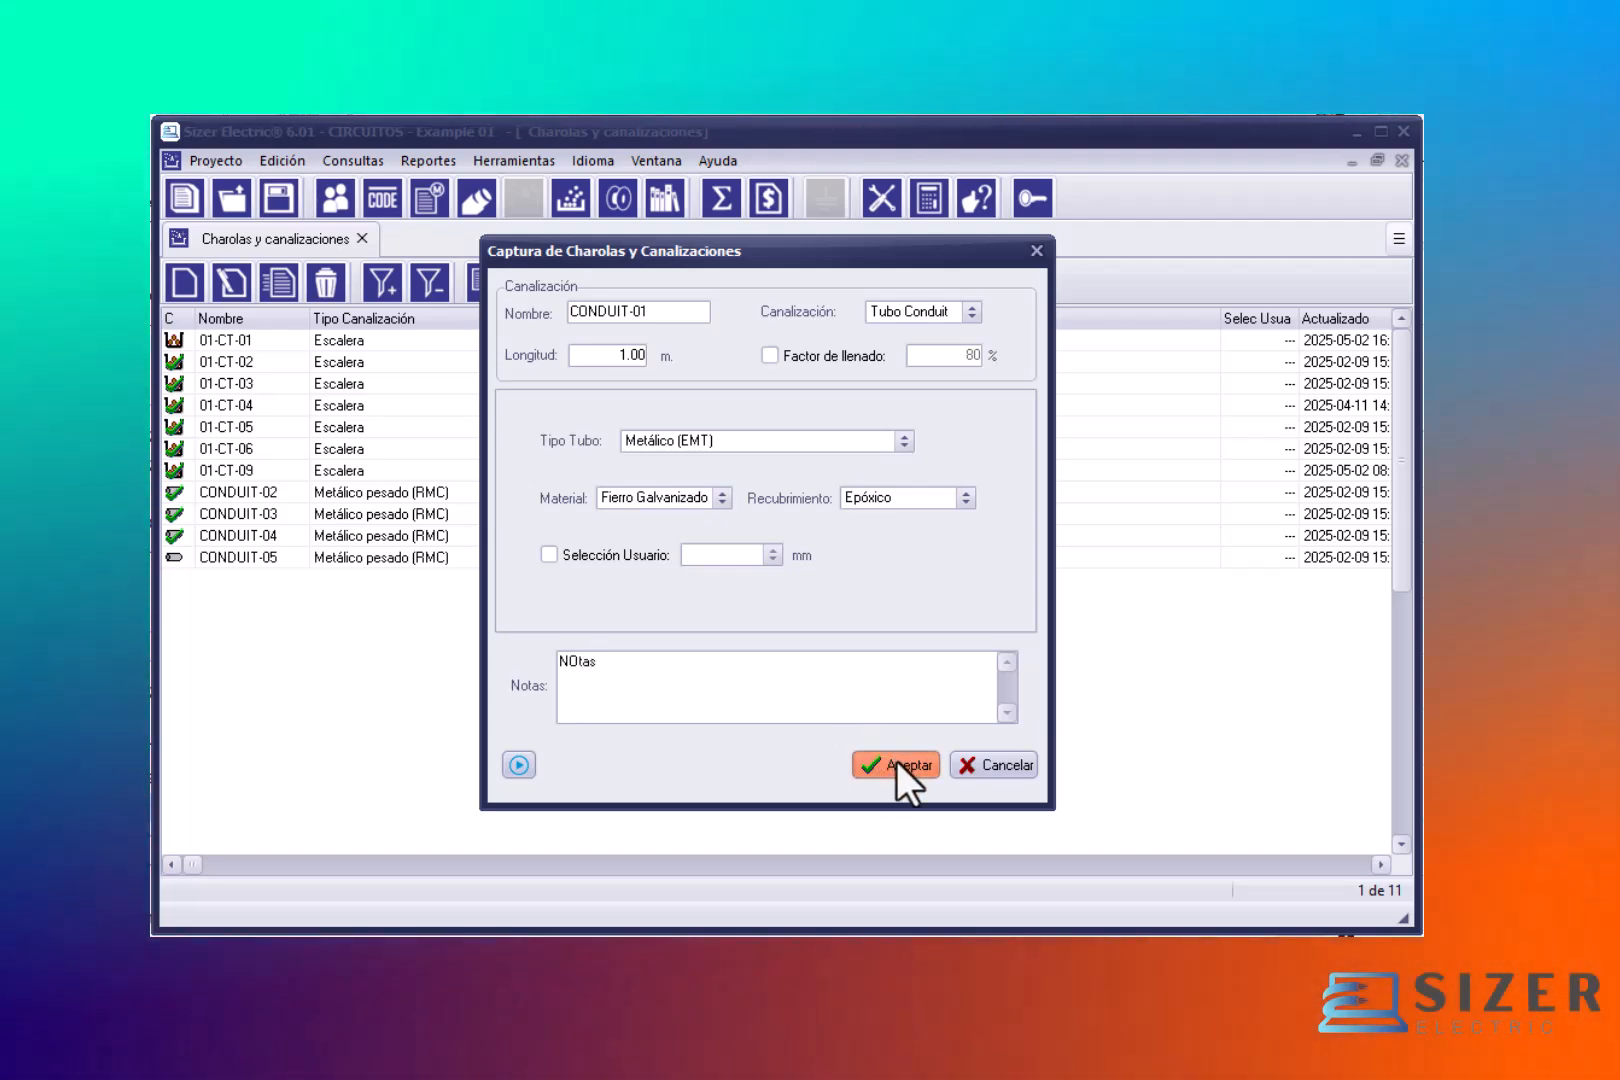
left_click(896, 760)
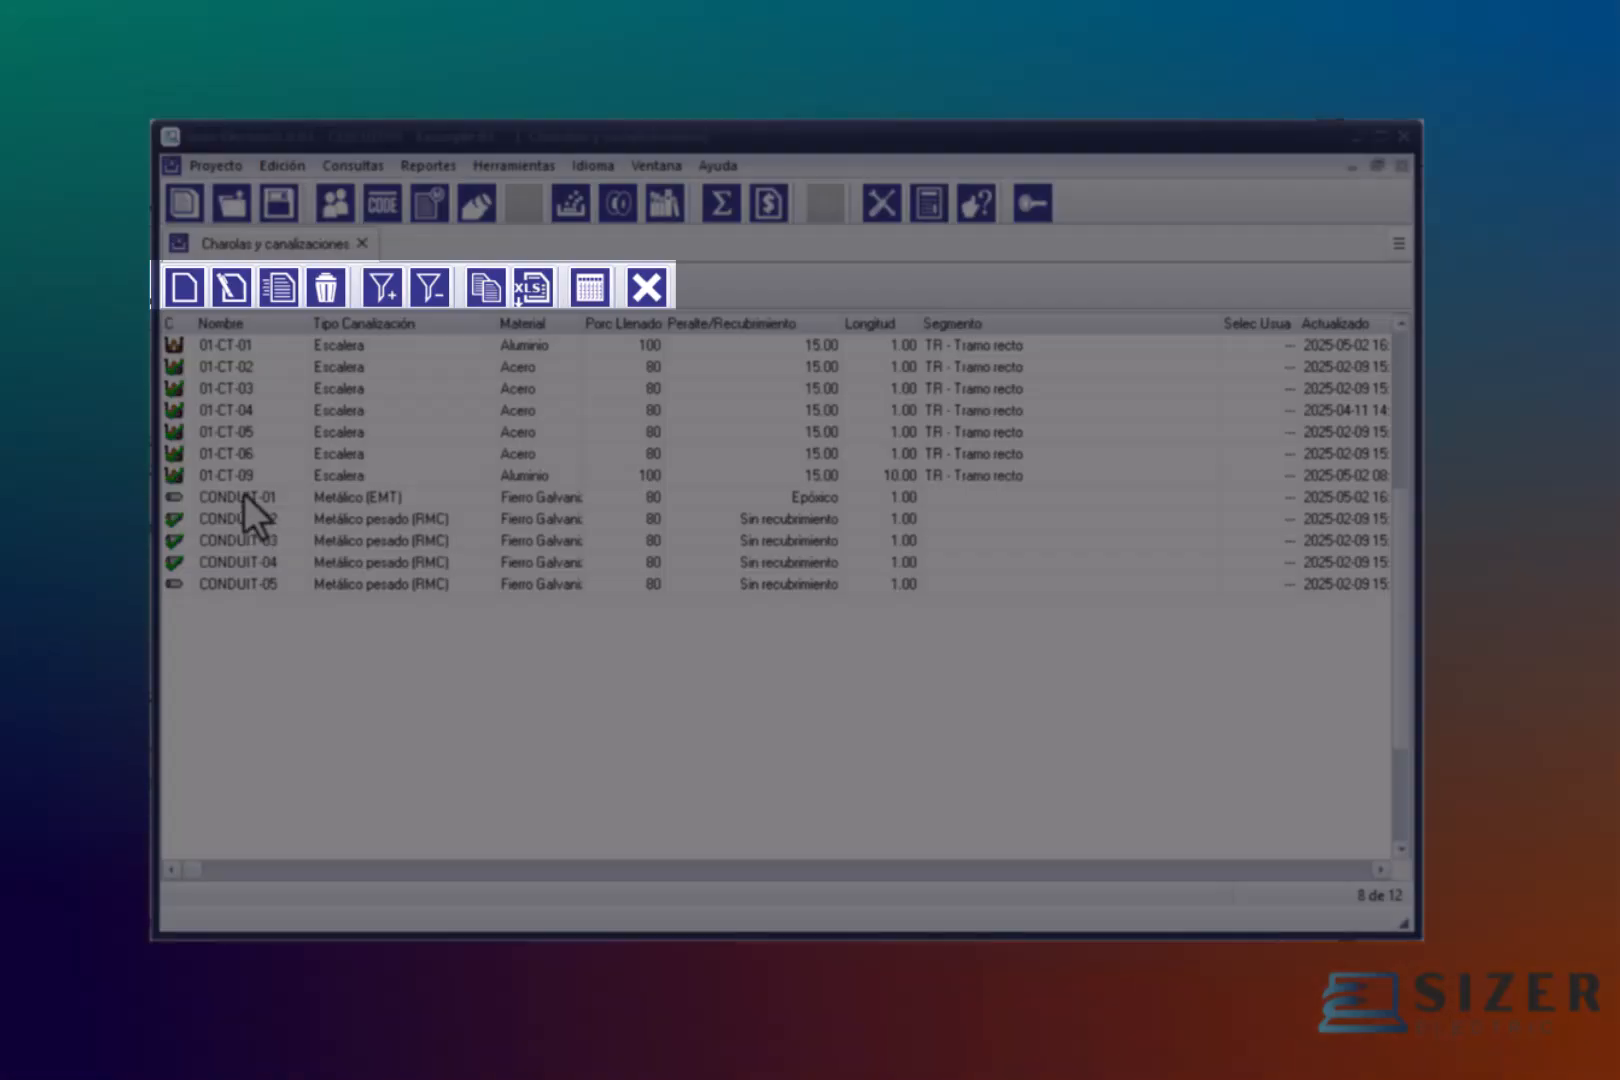
Step: Examine the status icons of trays 01-CT-01 to 01-CT-05 and of CONDUIT-01 in the raceway list
left_click(230, 346)
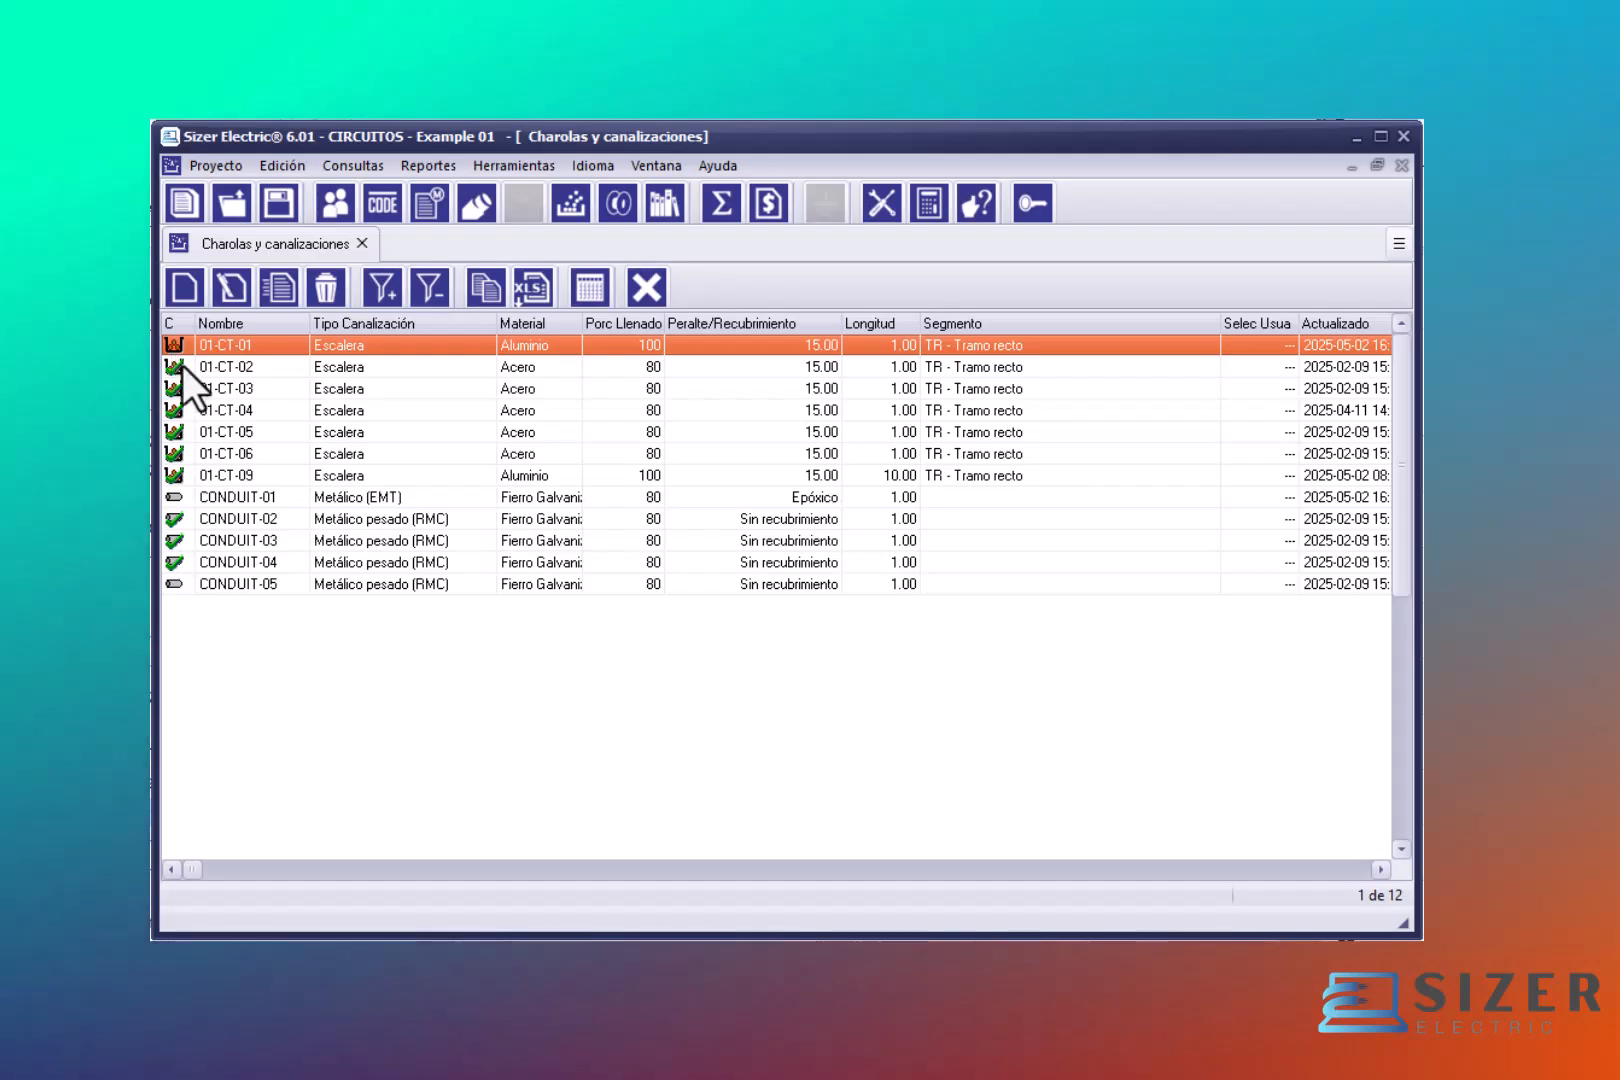
left_click(191, 496)
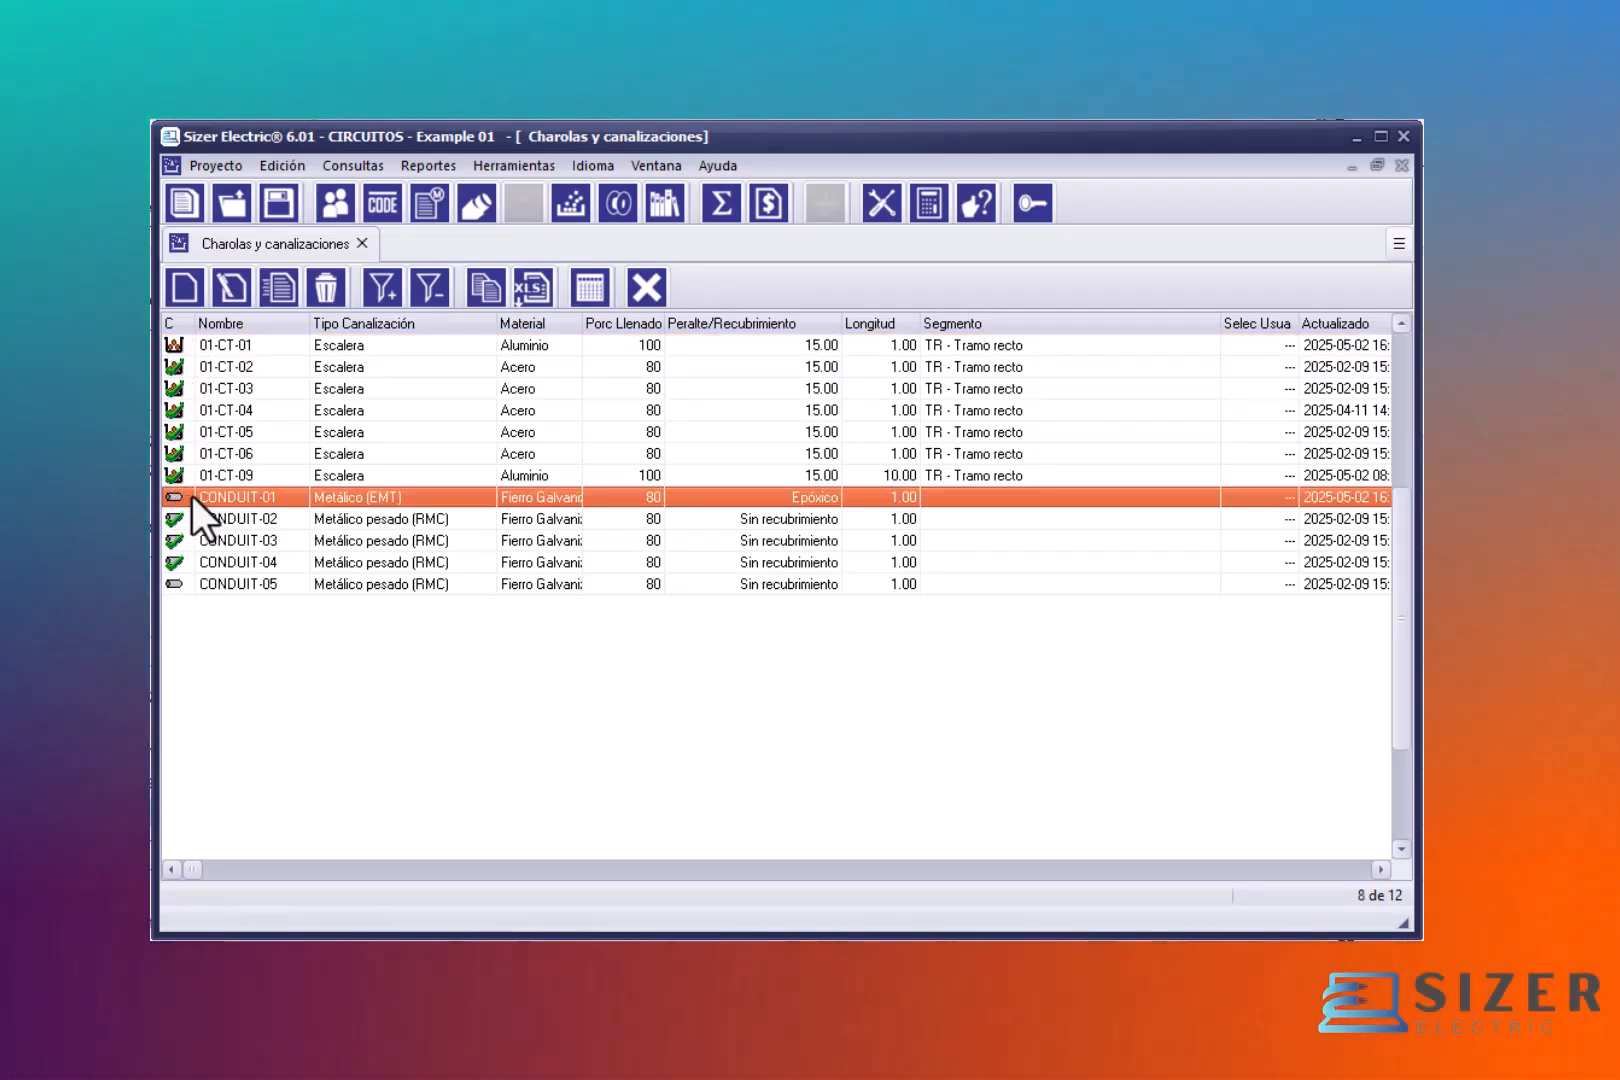
left_click(177, 366)
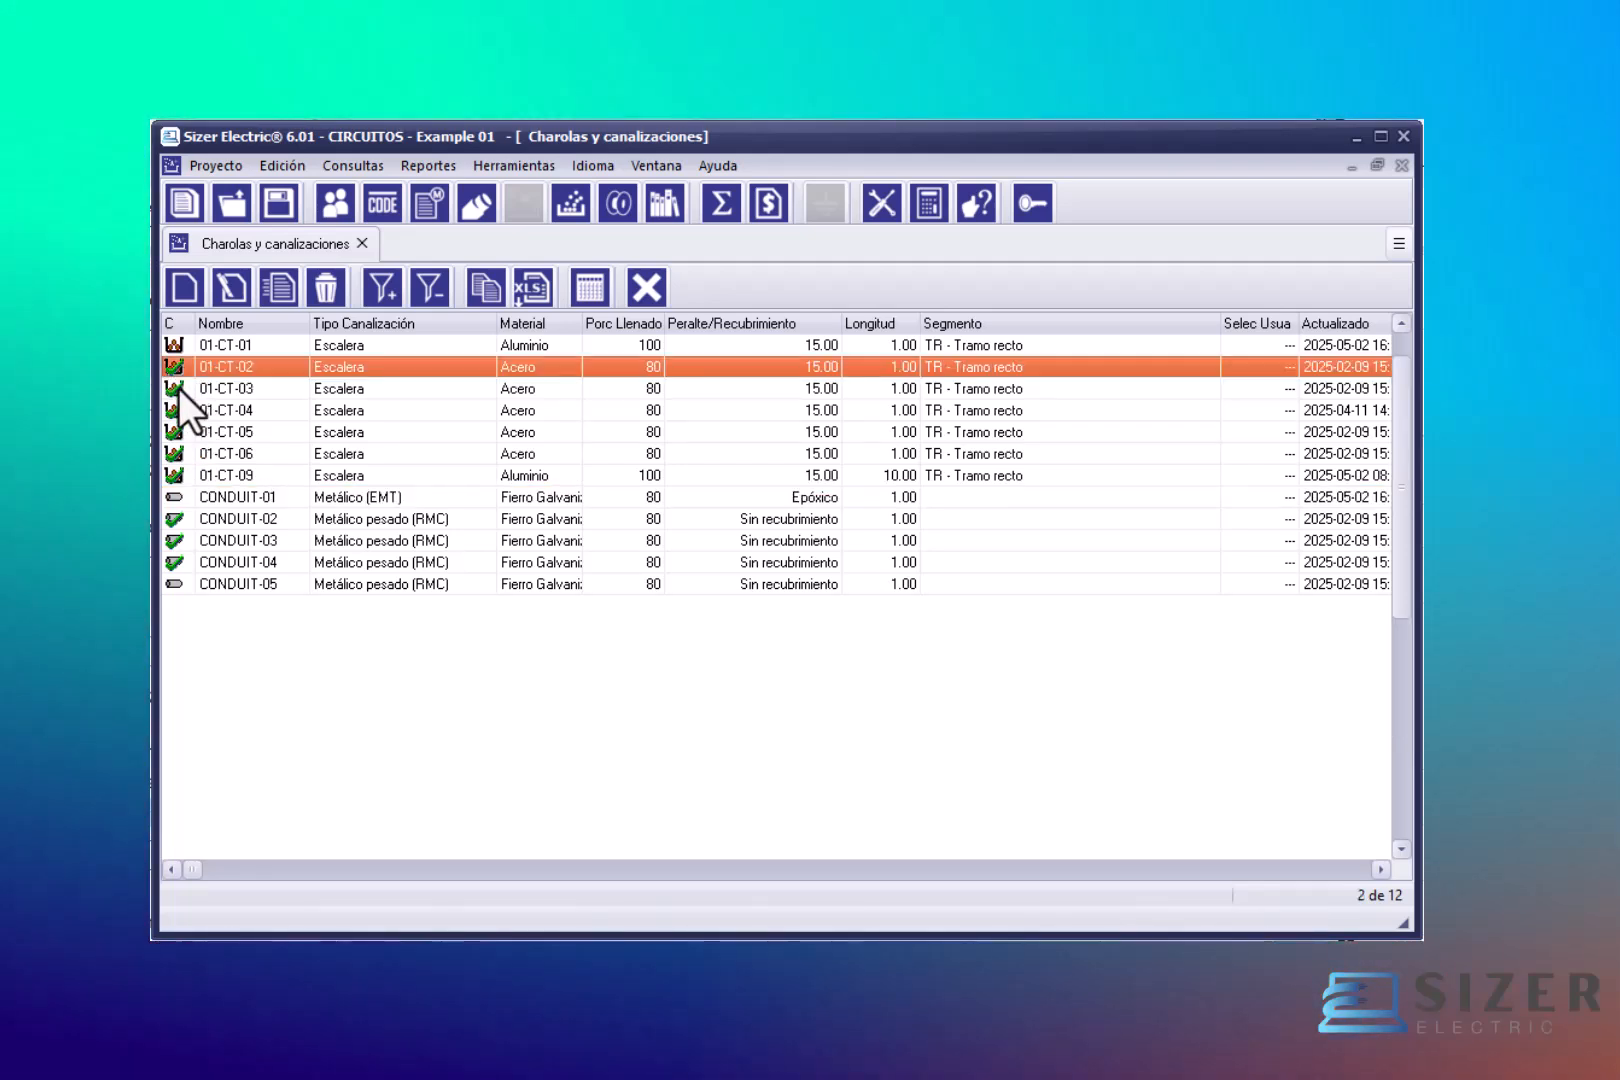
left_click(179, 389)
left_click(178, 417)
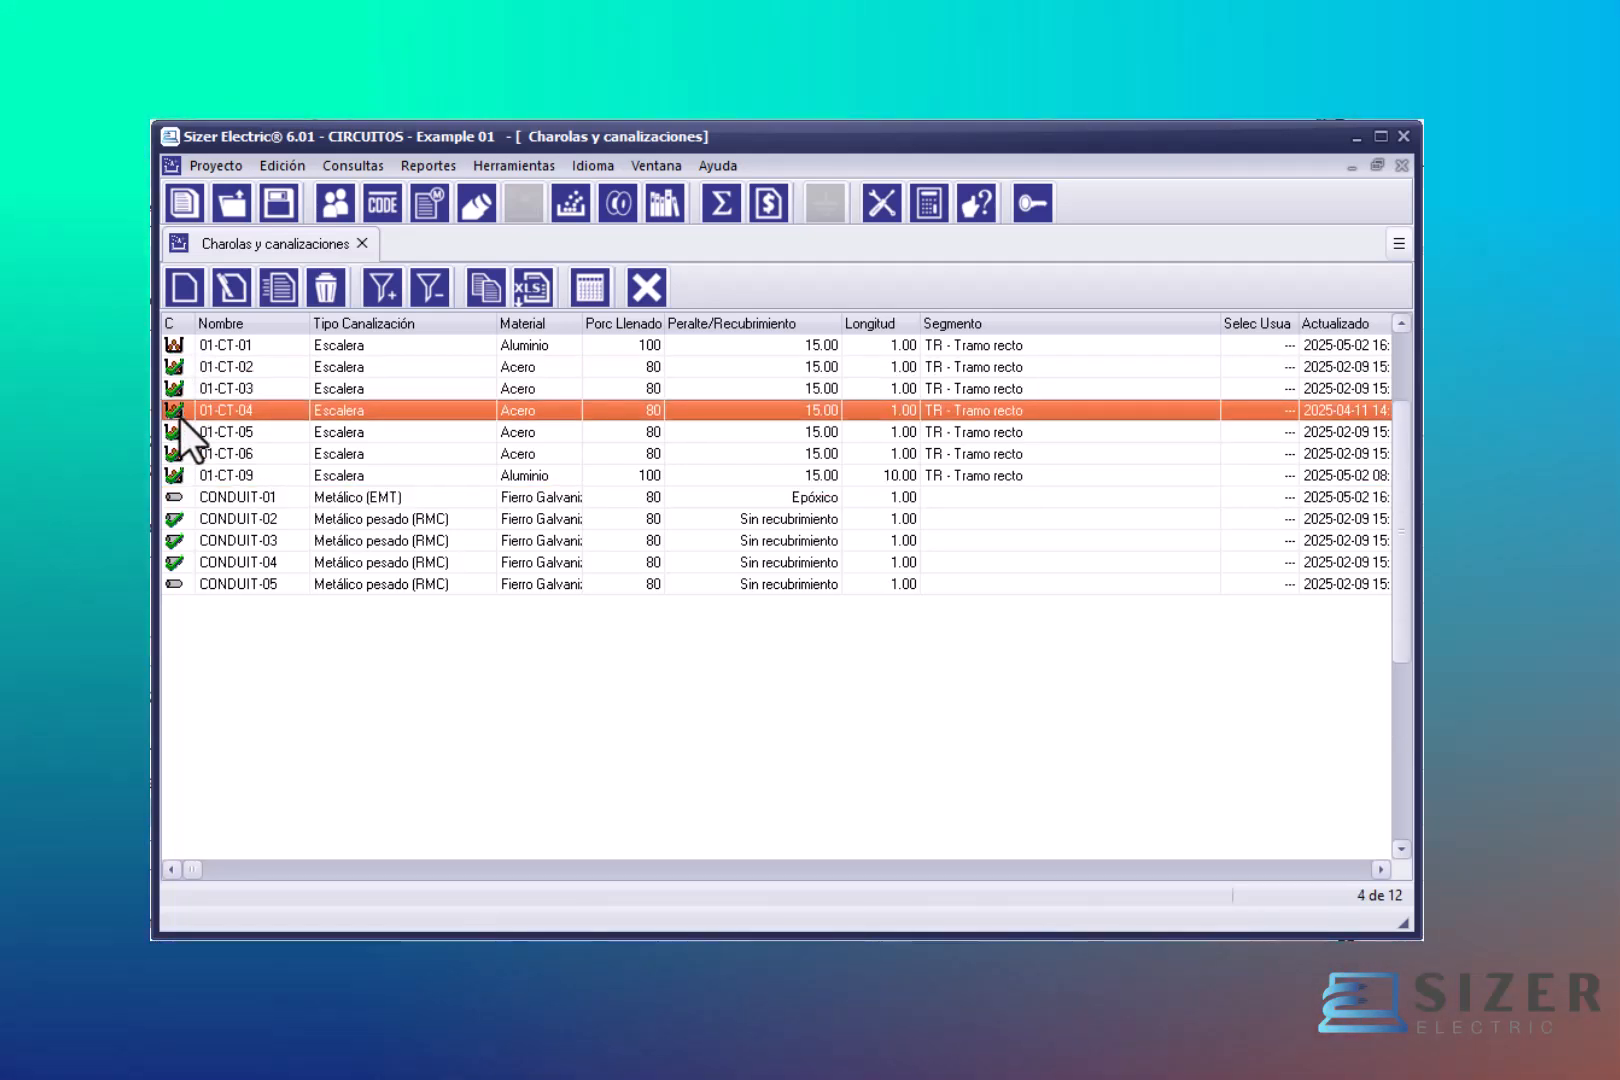
left_click(179, 432)
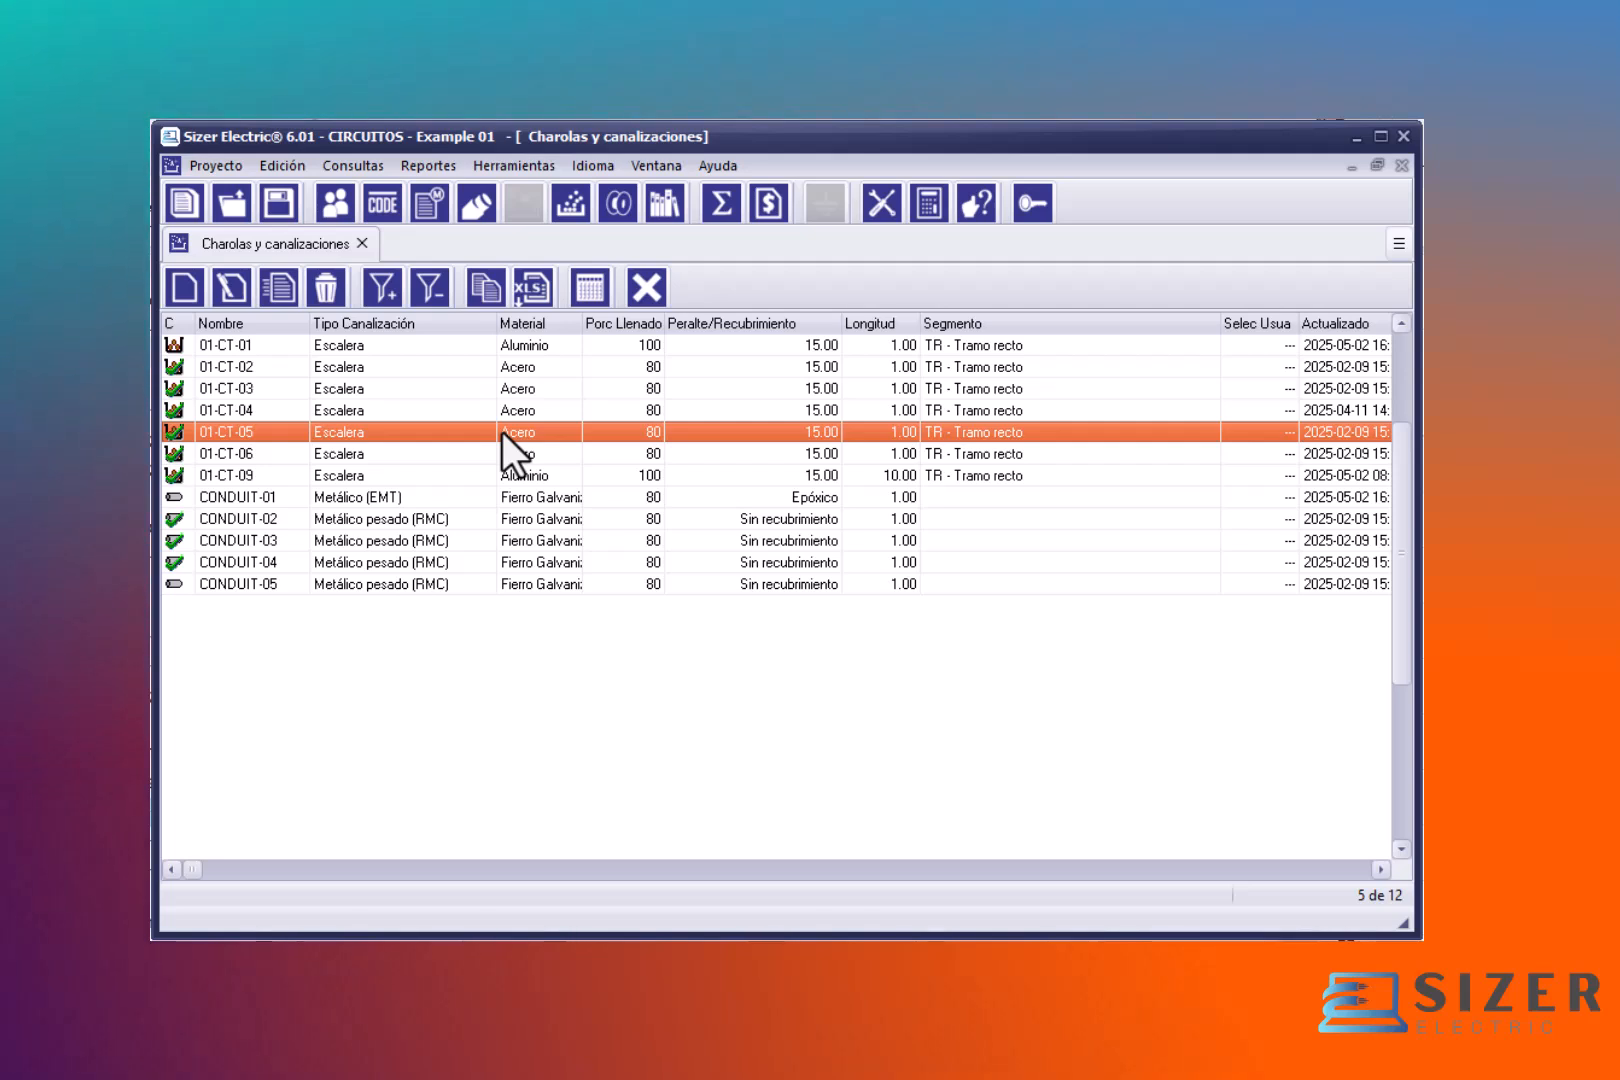
Step: Open the assignment of circuits to cable trays for the project
left_click(354, 168)
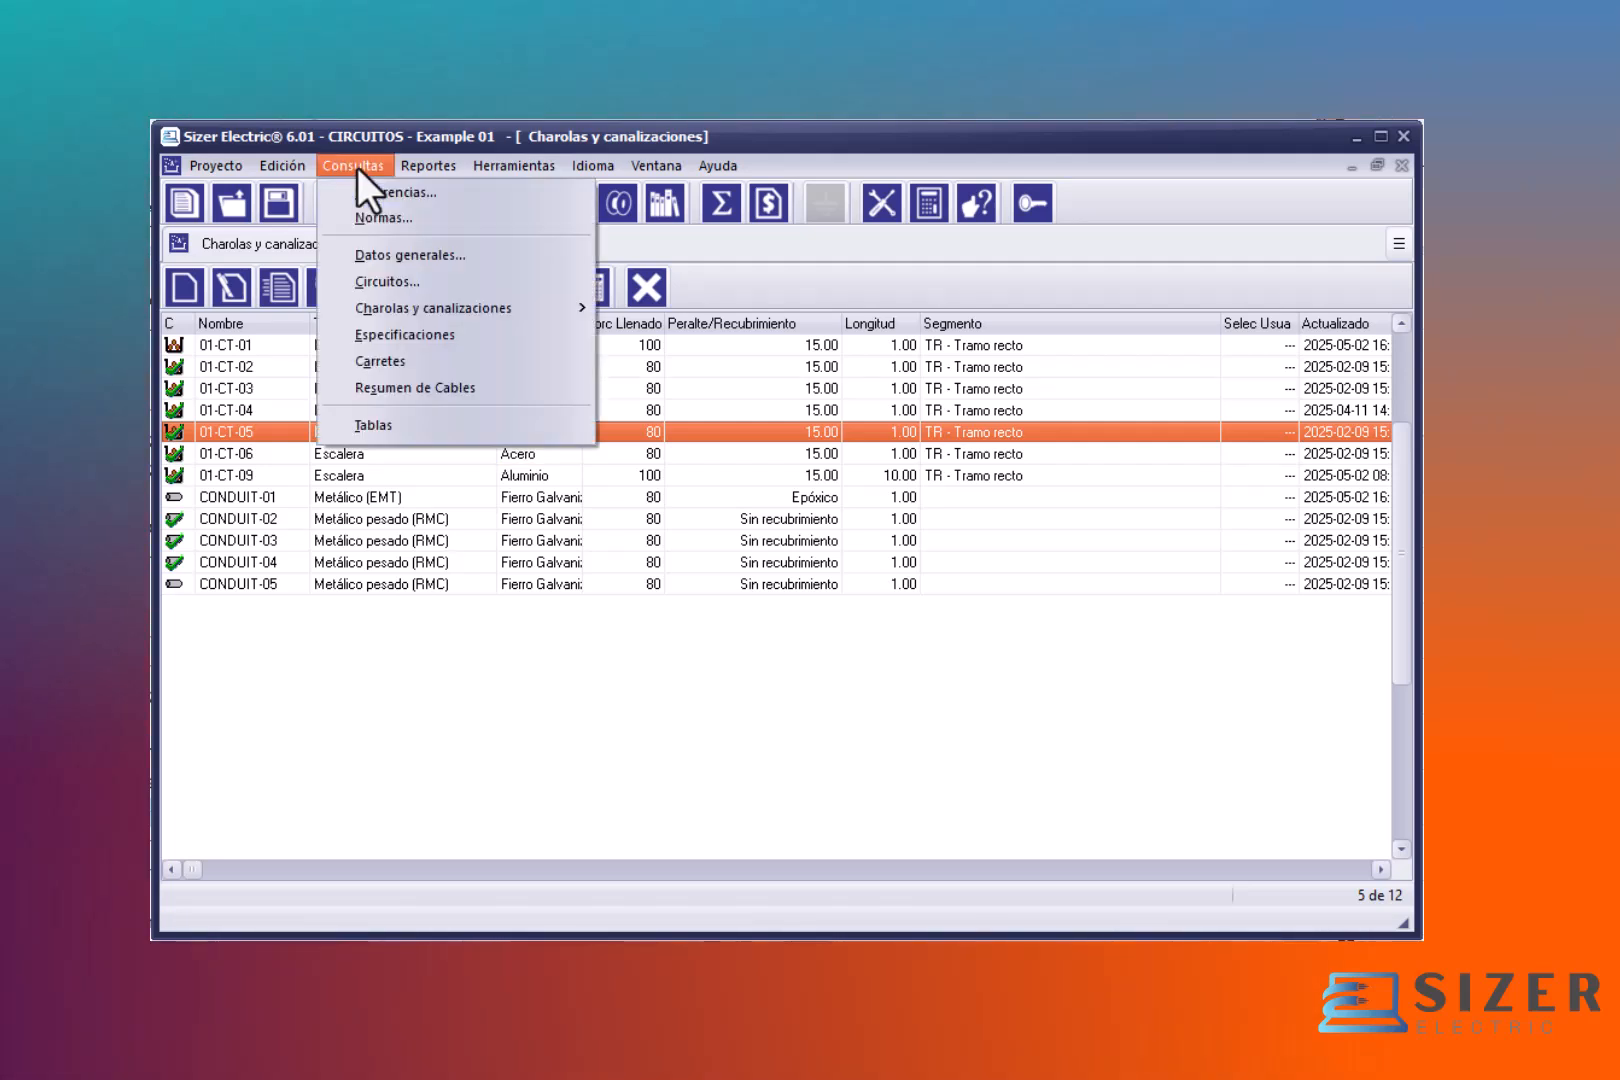
mouse_move(397, 307)
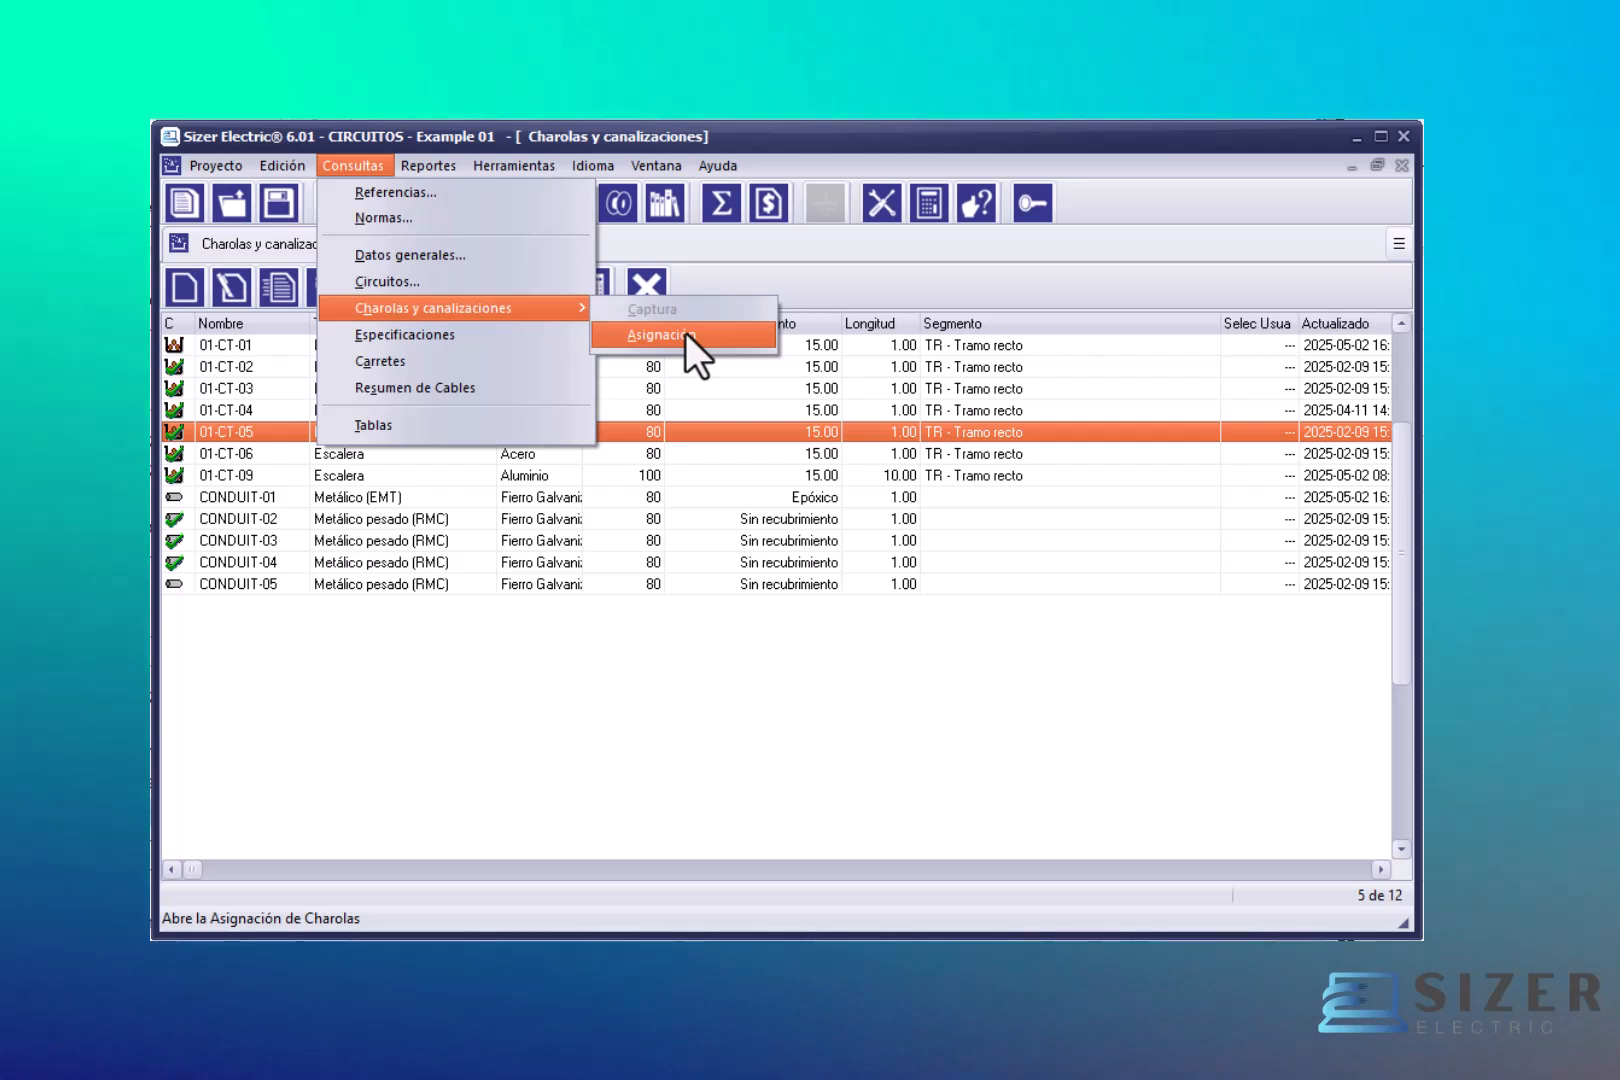
left_click(631, 245)
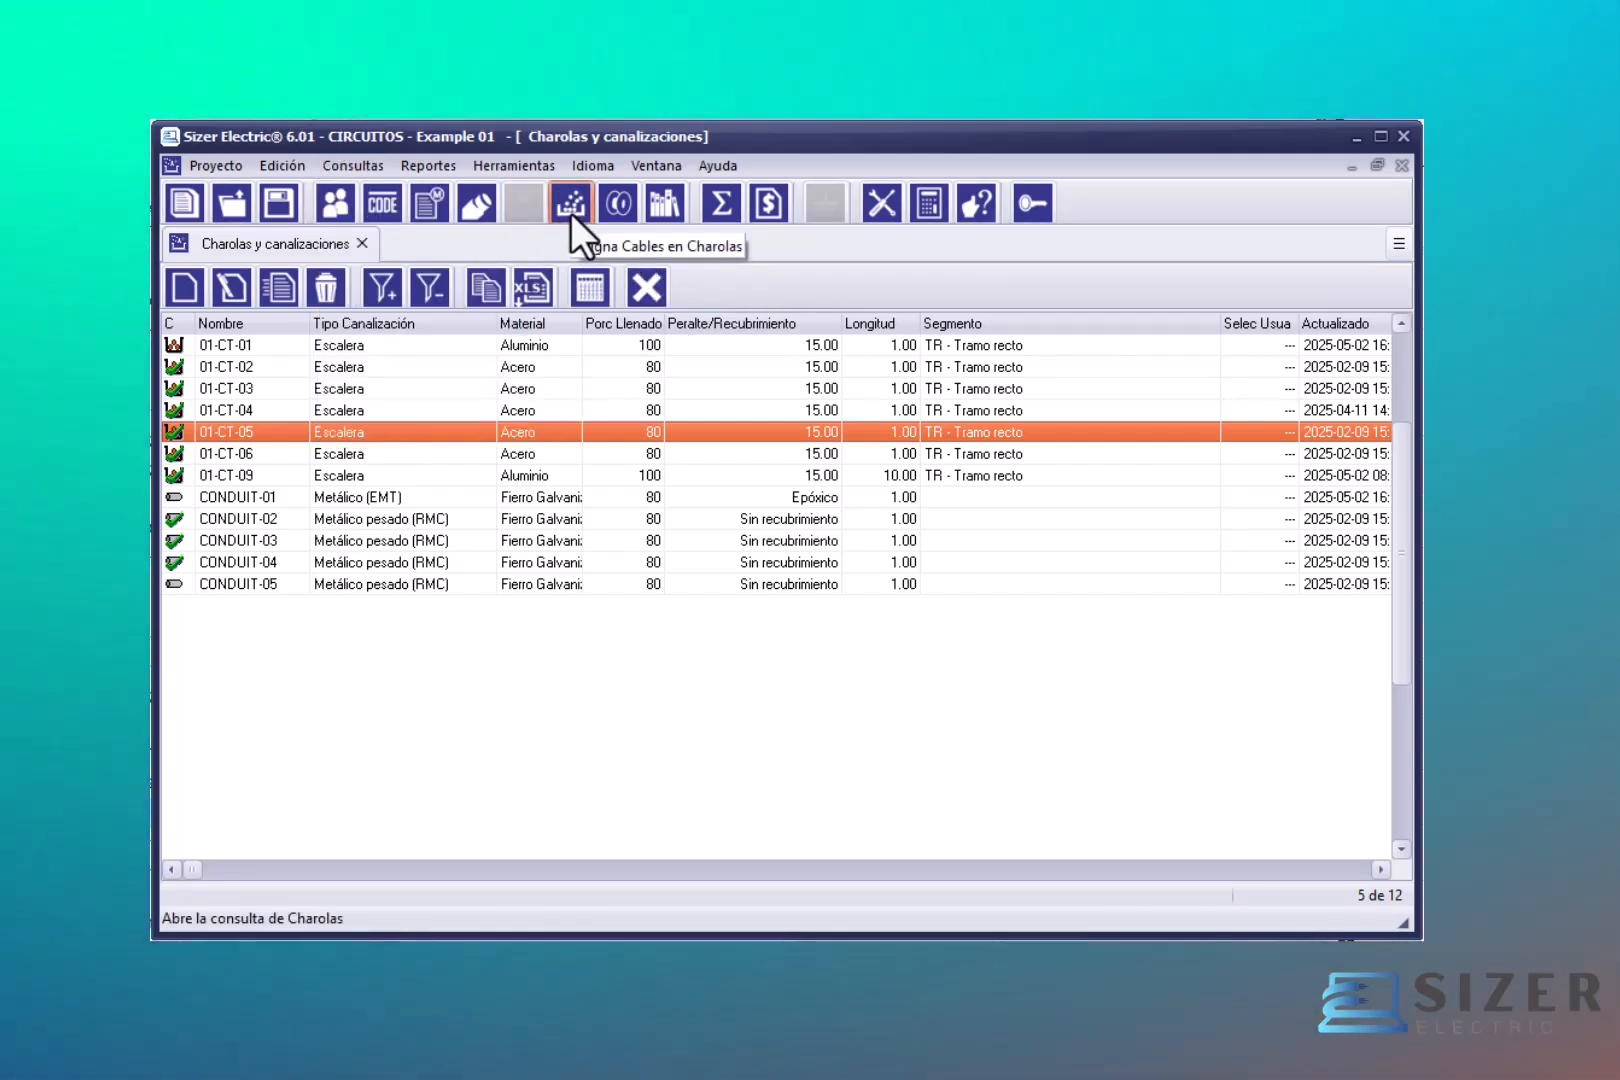
left_click(571, 213)
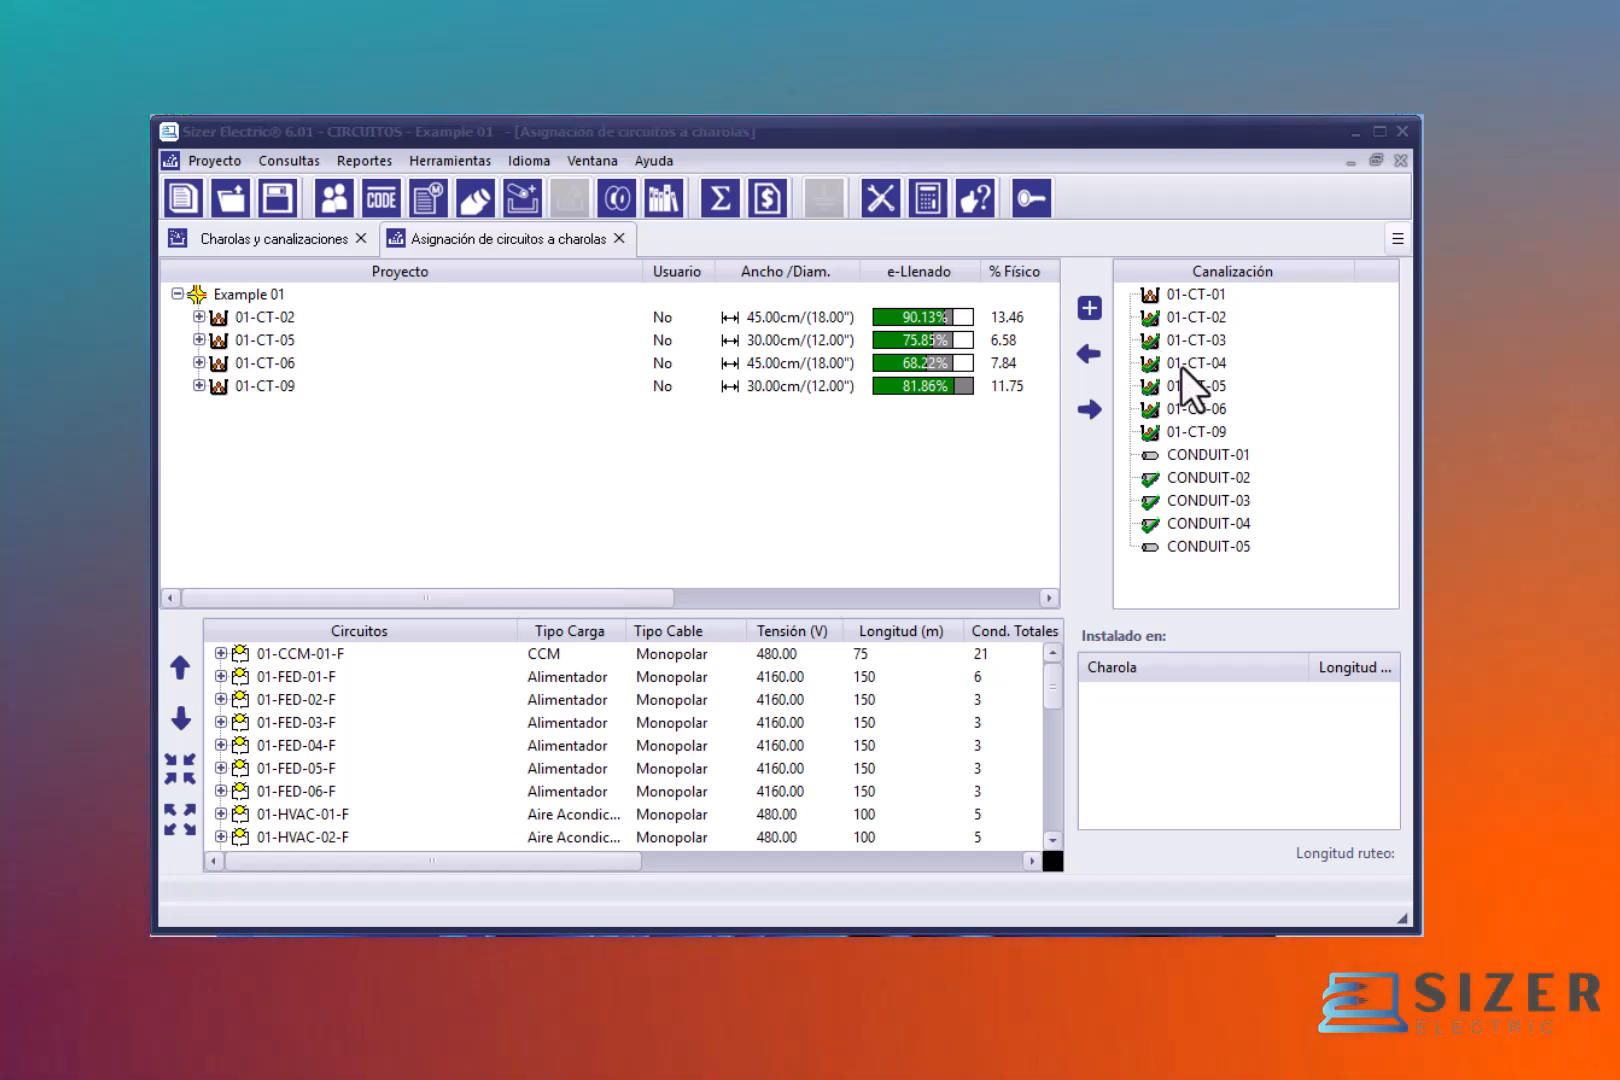
Step: Locate tray 01-CT-04 in the project tree, view its available raceway actions and collapse the 01-CT-02 branch
double_click(1181, 365)
right_click(1181, 366)
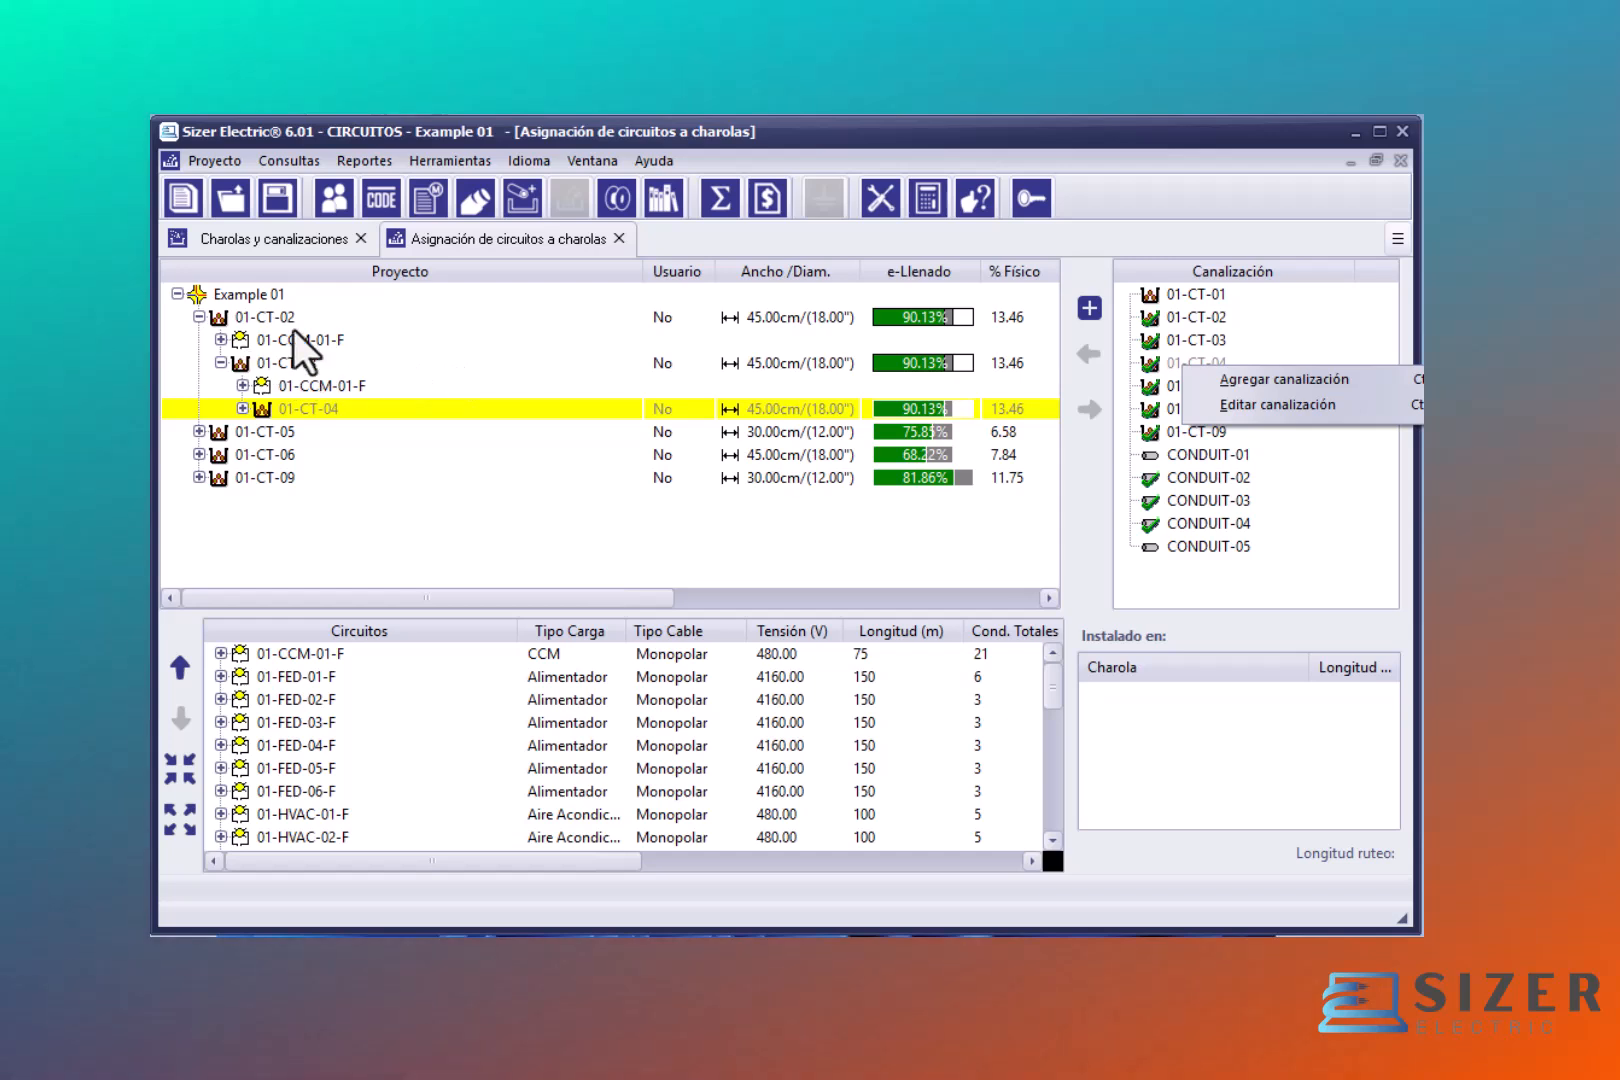
left_click(199, 316)
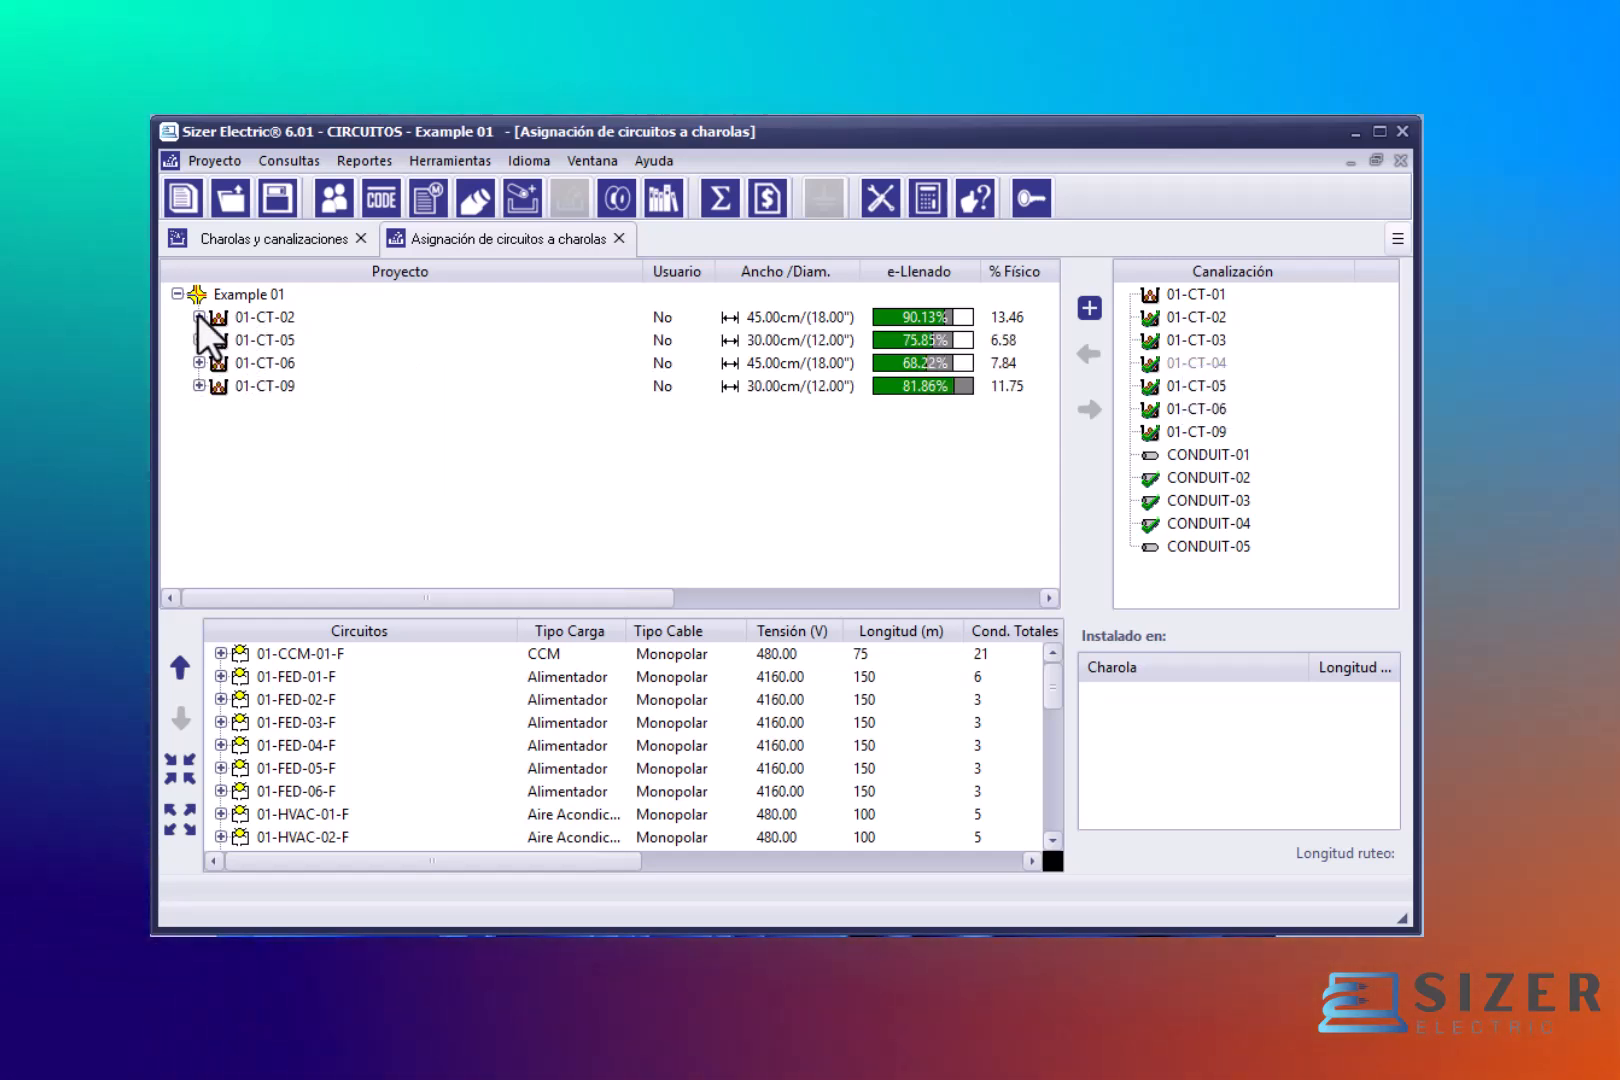
Step: Go through the Example 01 project node and its trays 01-CT-02, 01-CT-05, 01-CT-06 and 01-CT-09 in the project tree
left_click(229, 294)
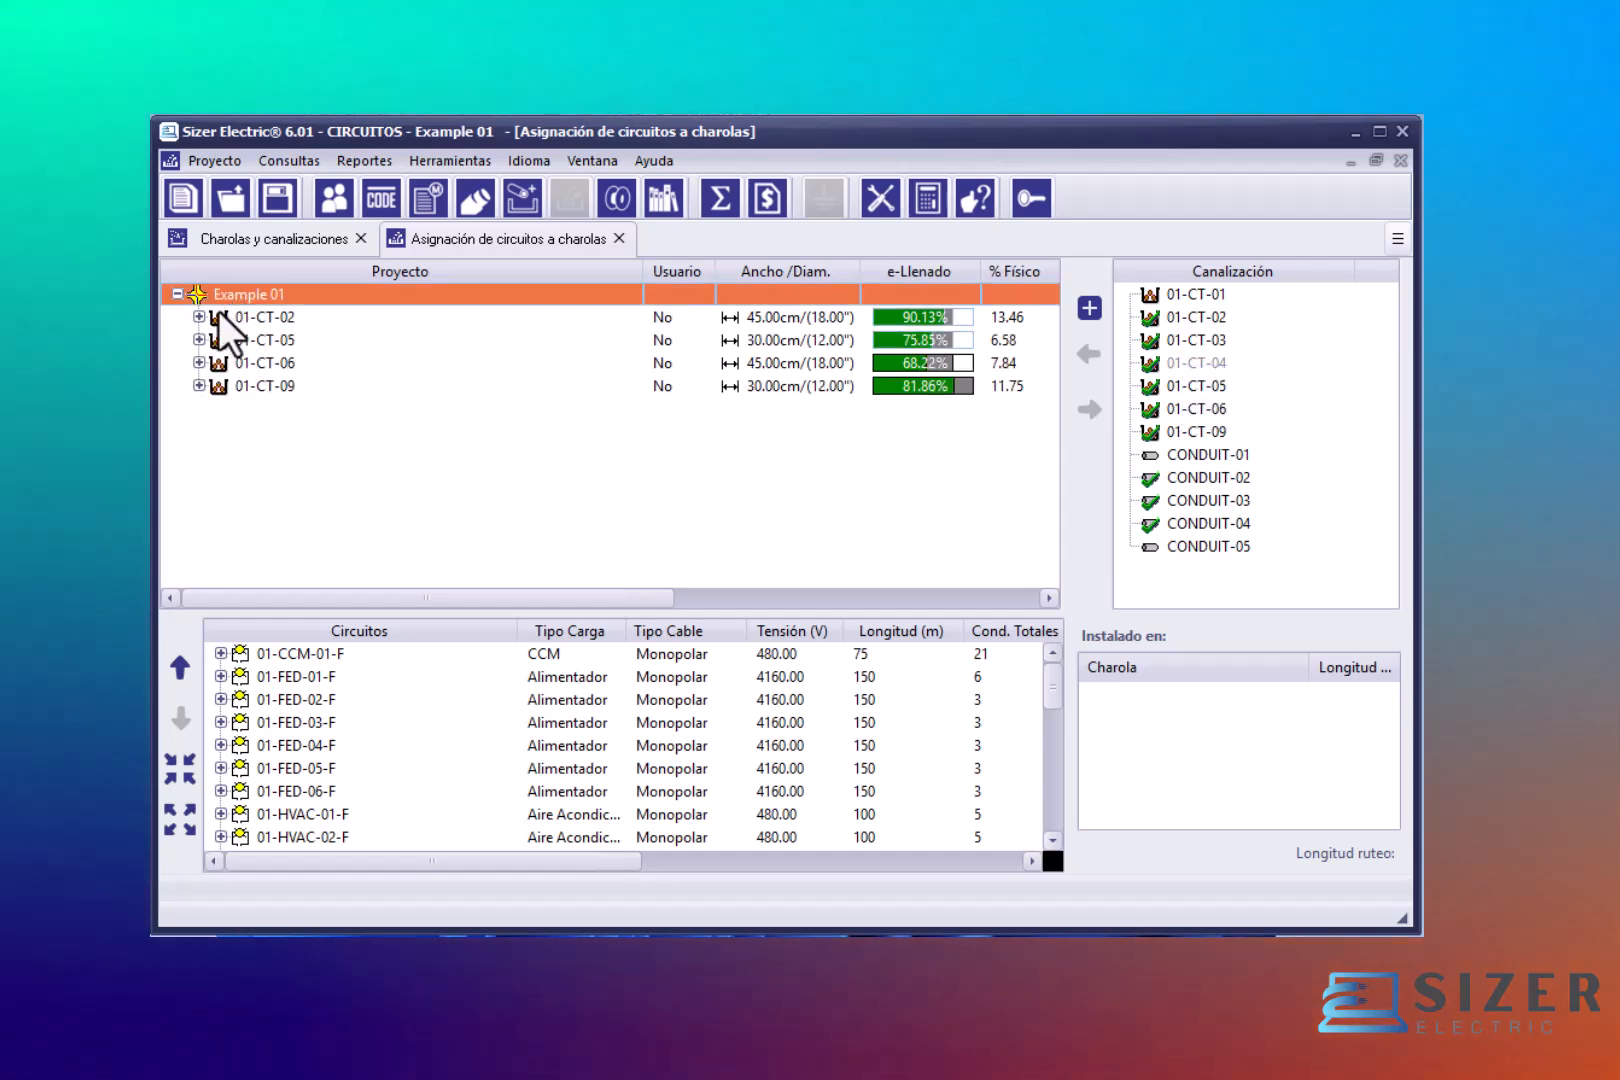
left_click(219, 317)
left_click(224, 339)
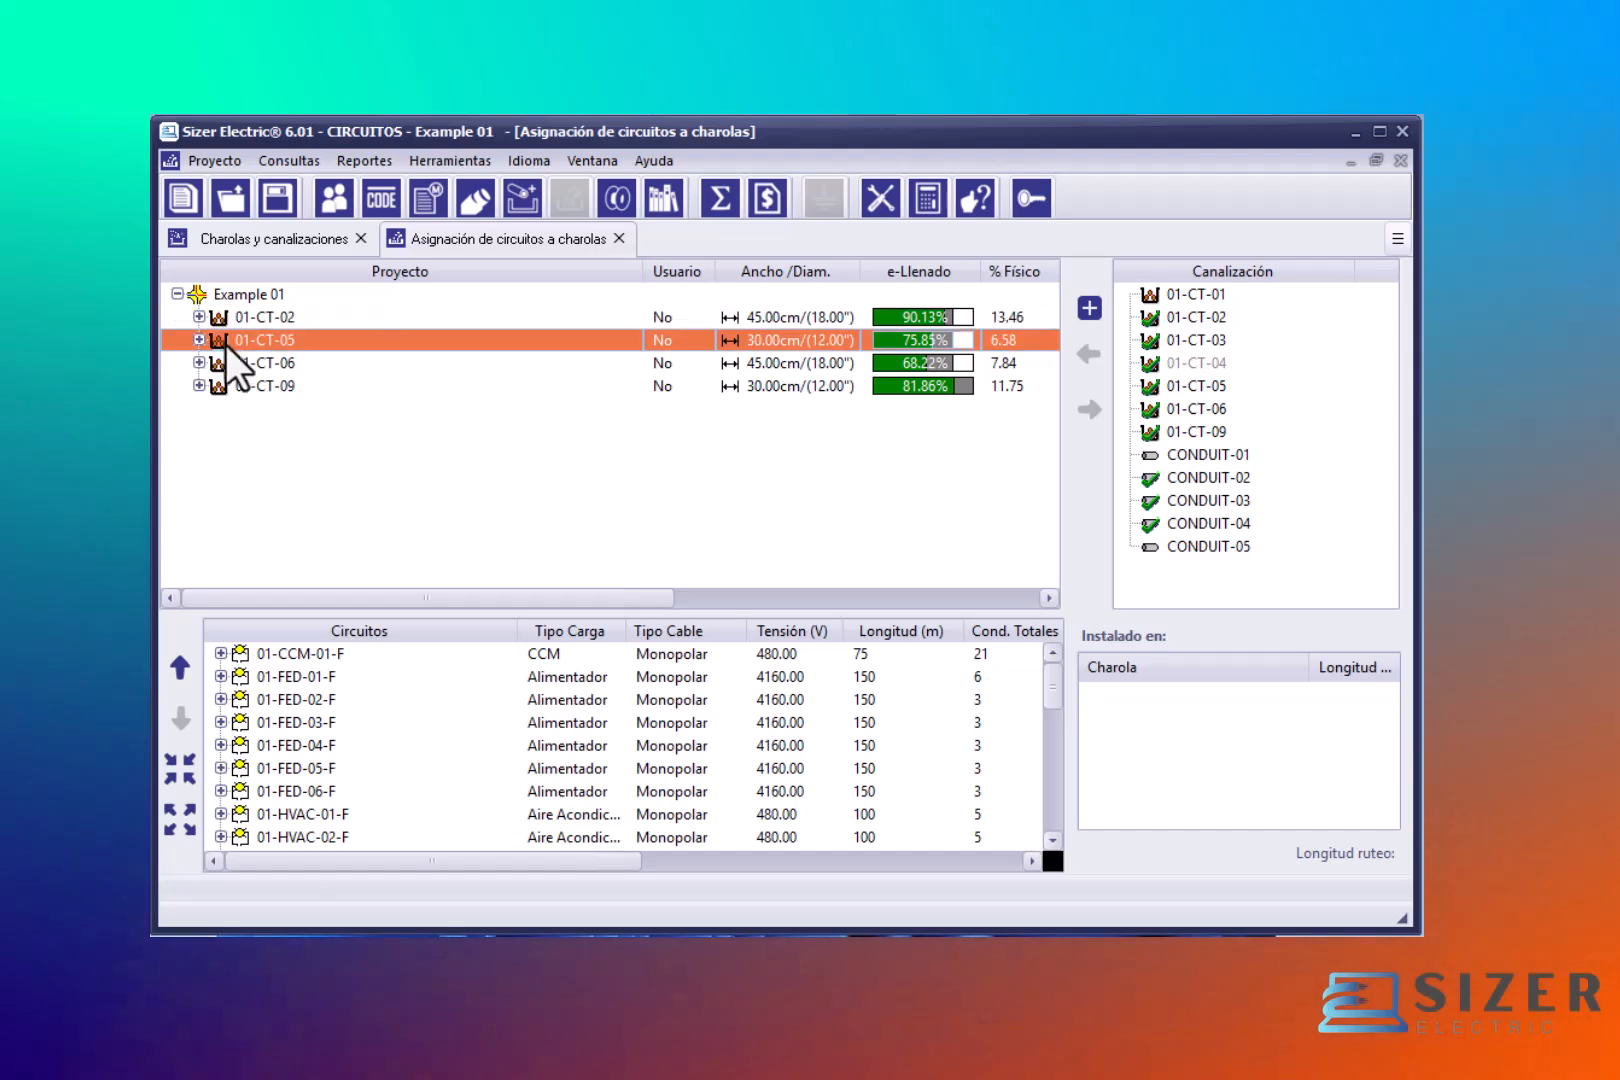
left_click(227, 362)
left_click(230, 385)
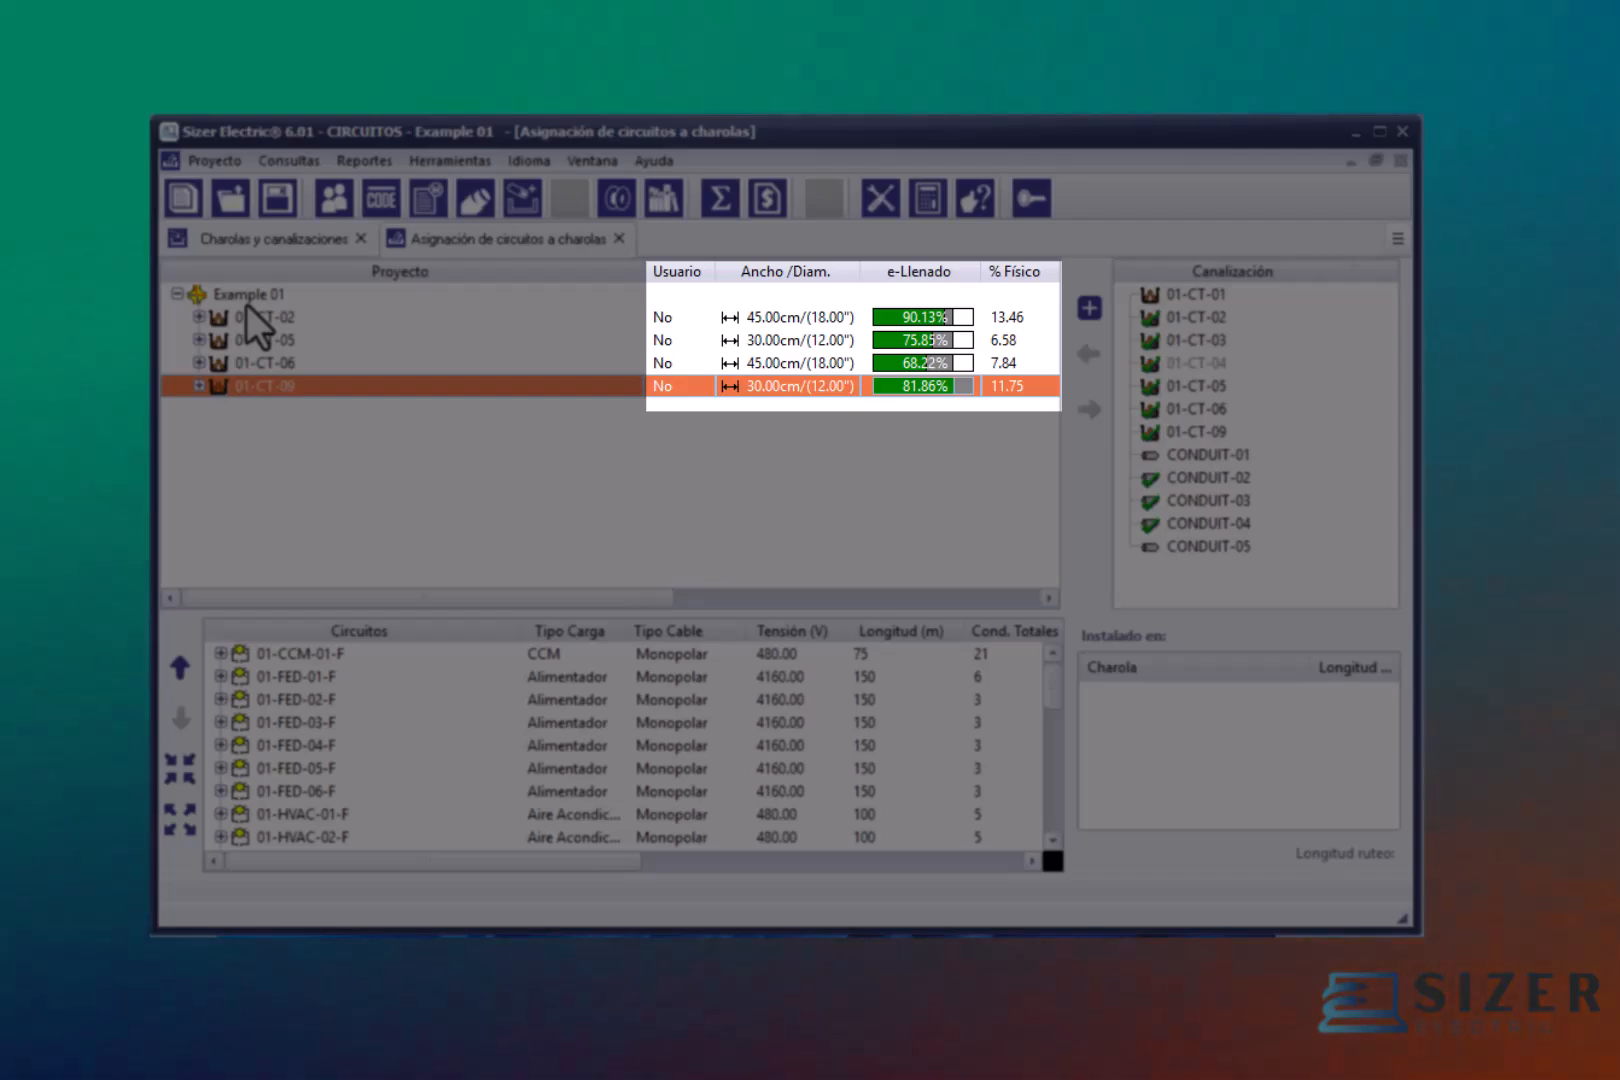
Step: Expand tray 01-CT-02 to review its nested trays' width and fill values, and collapse it again
left_click(199, 316)
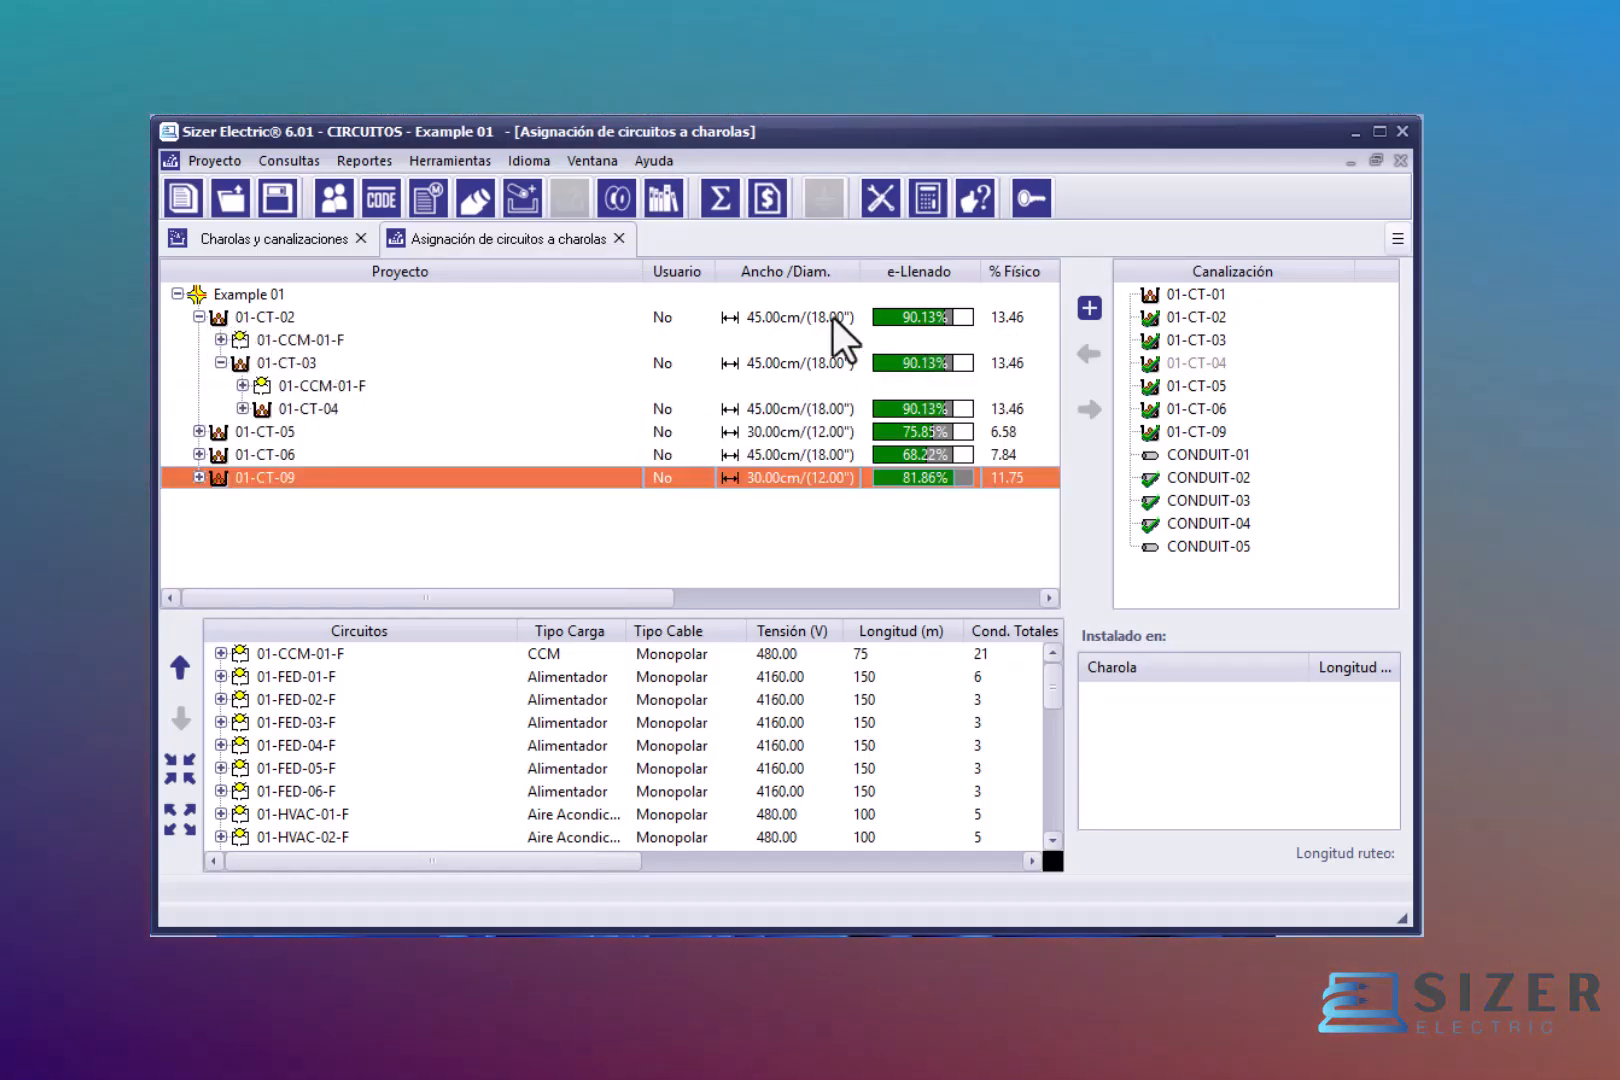
left_click(826, 317)
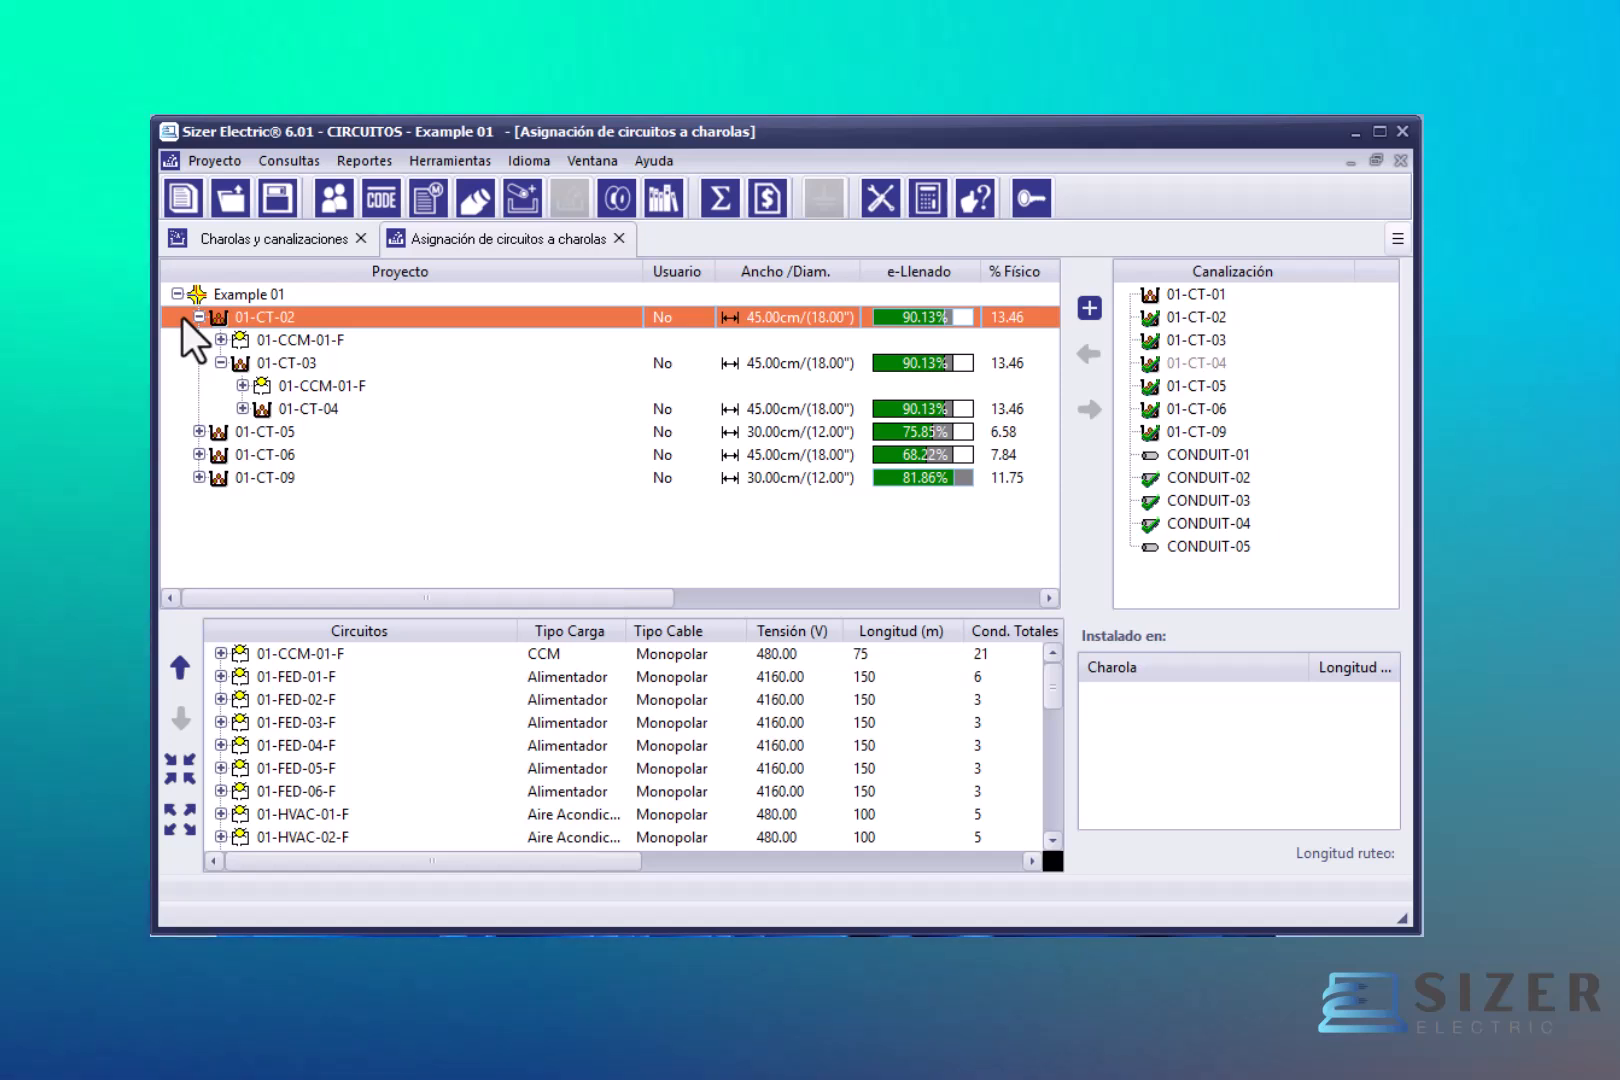
left_click(199, 316)
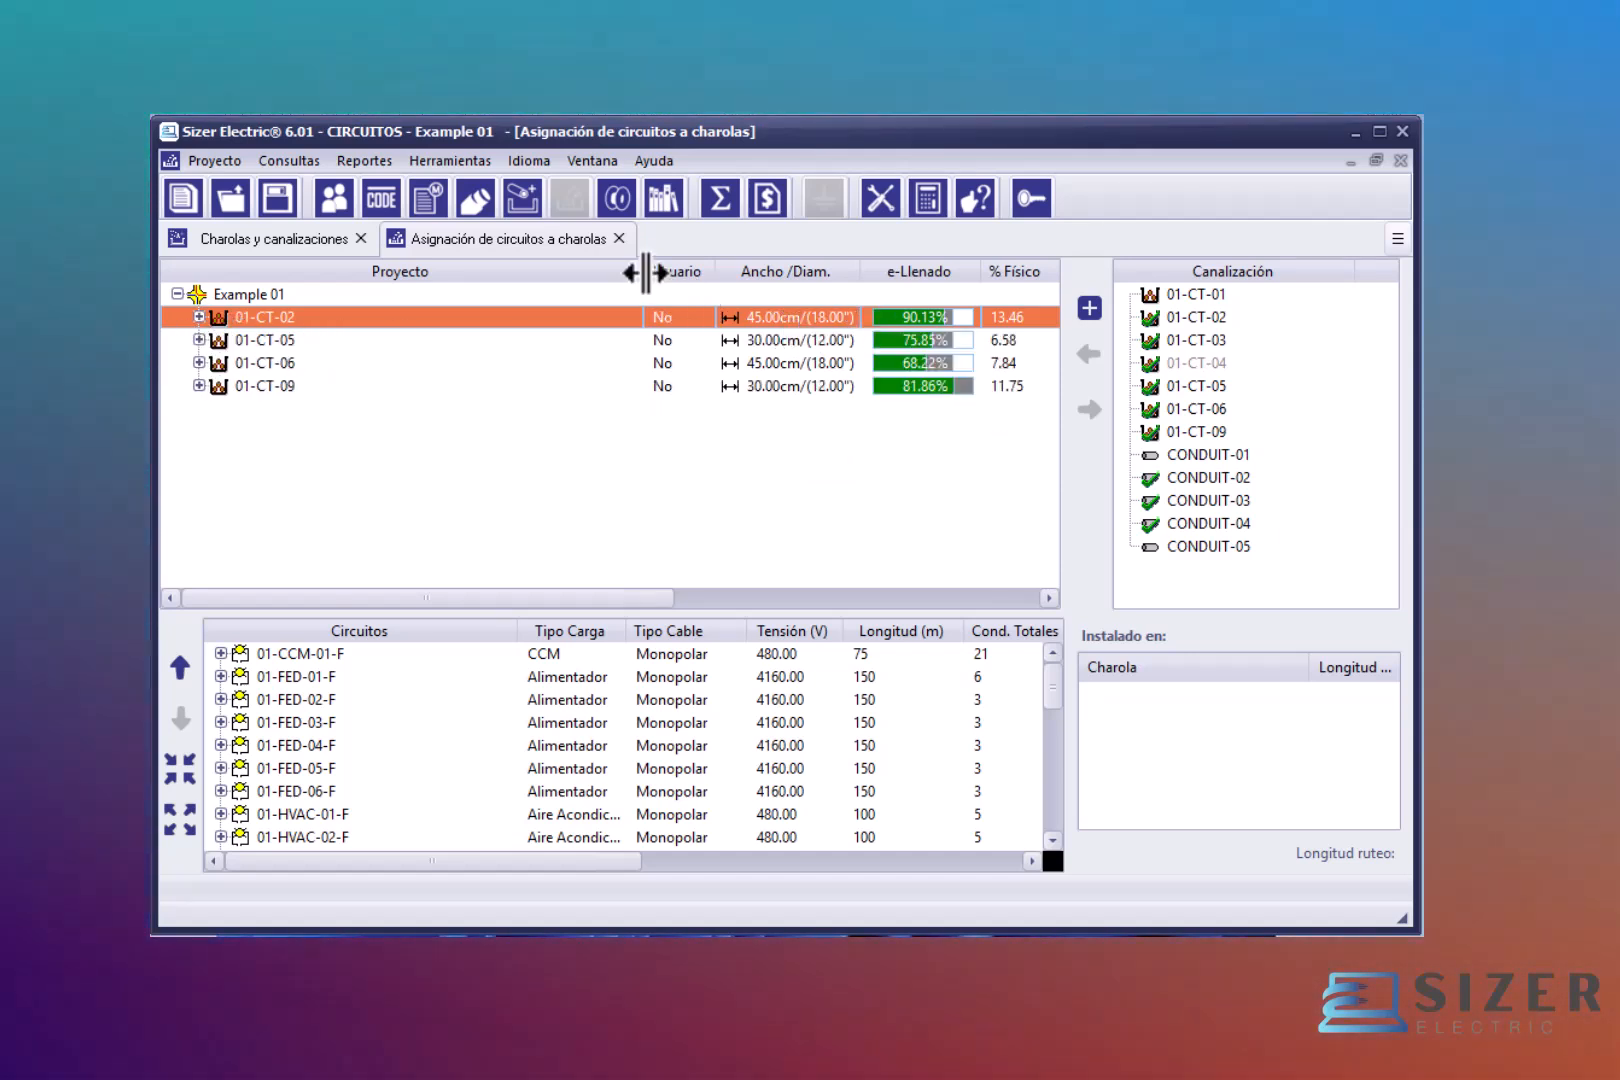
Step: Narrow the project column to review the trays' fill, weight, channel type and class data, and view the actions available for 01-CT-02
left_click_drag(648, 279, 422, 279)
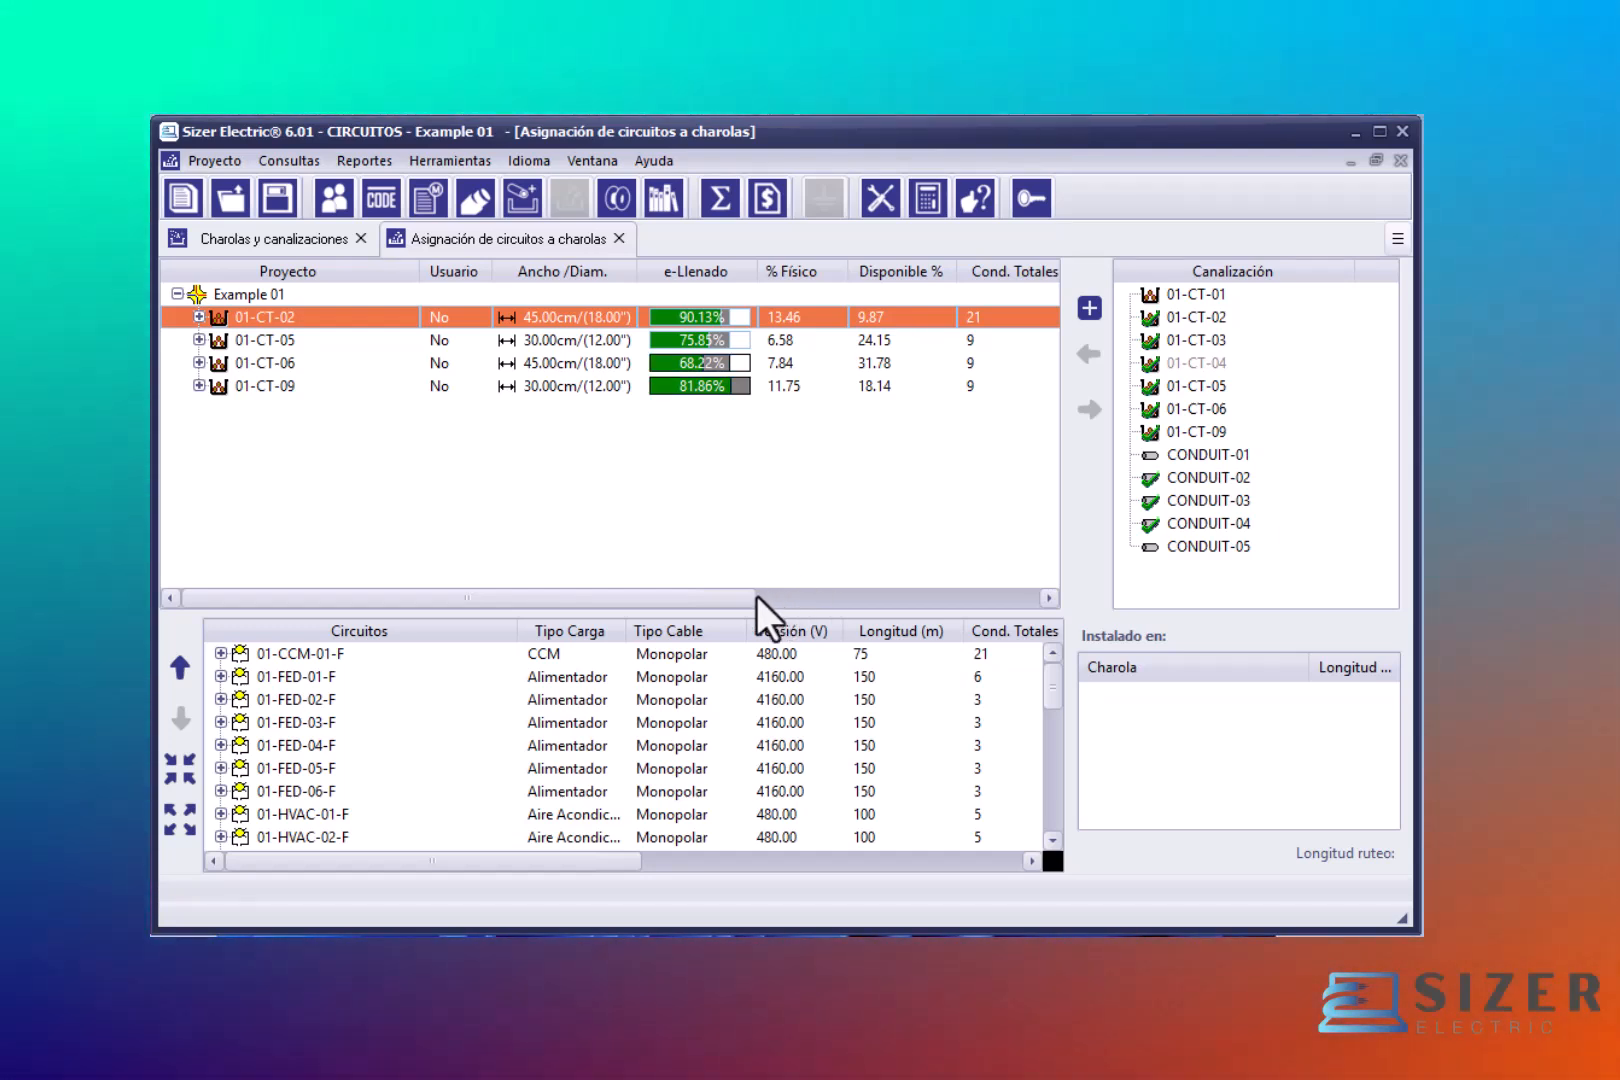
left_click_drag(683, 597, 983, 570)
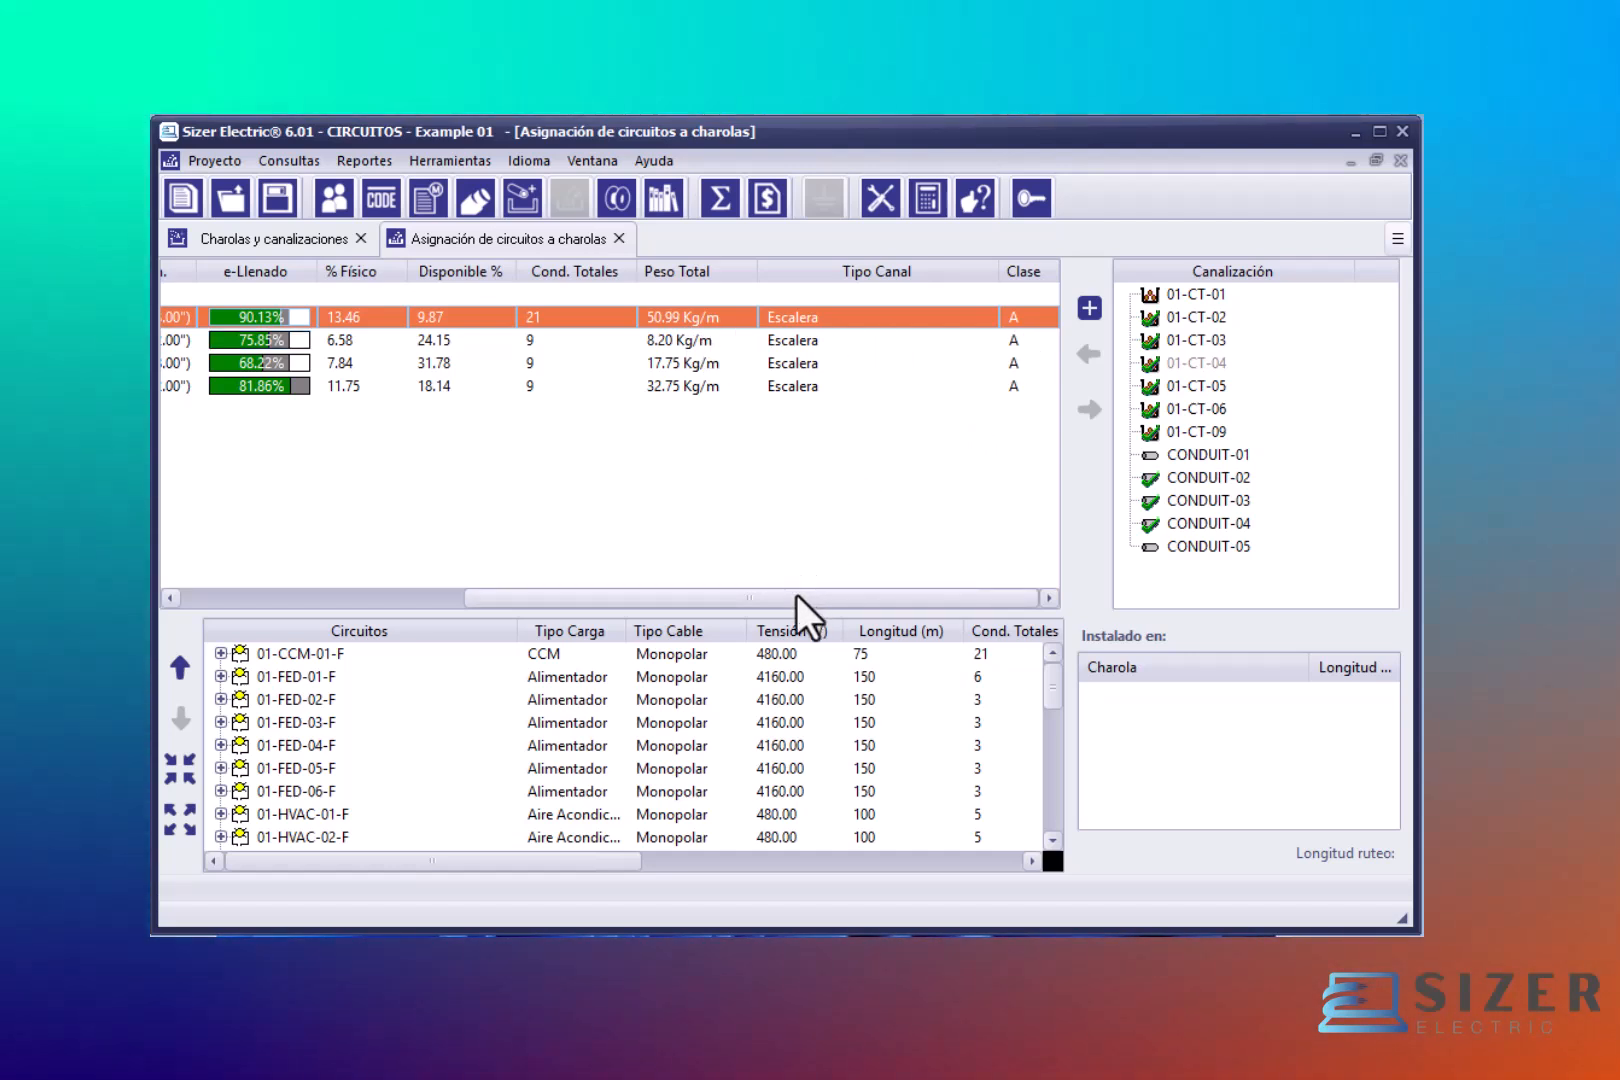
left_click_drag(796, 597, 456, 615)
right_click(295, 314)
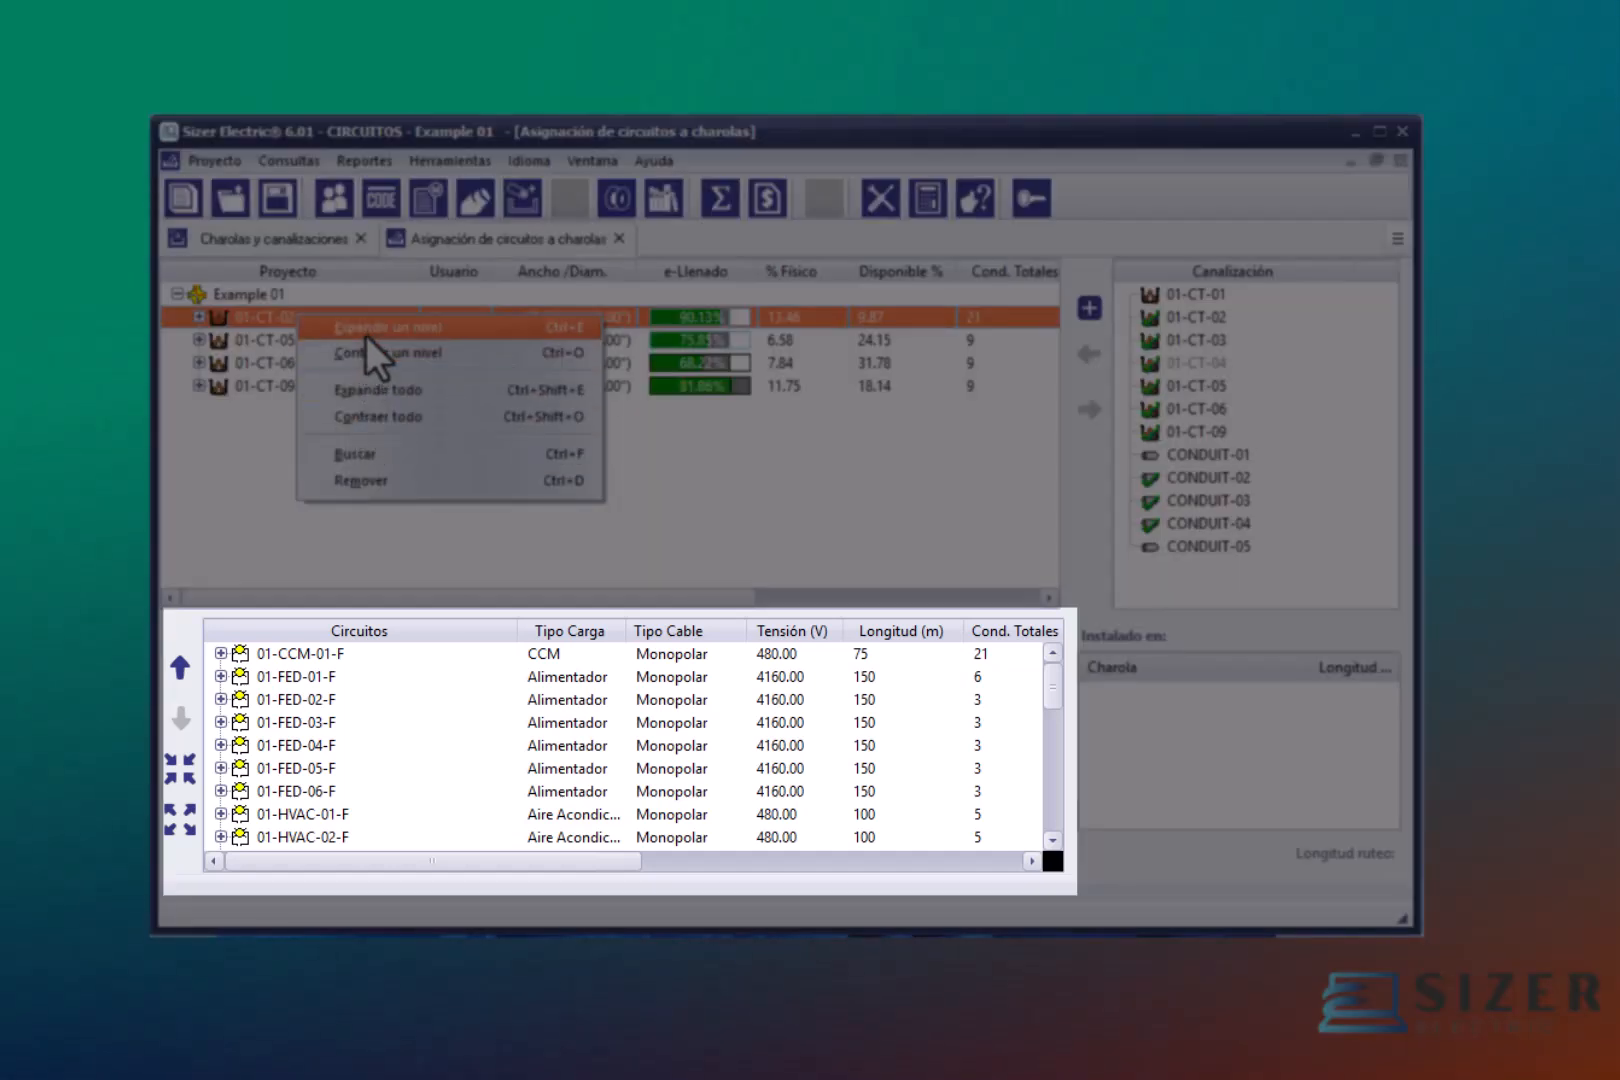
left_click(274, 540)
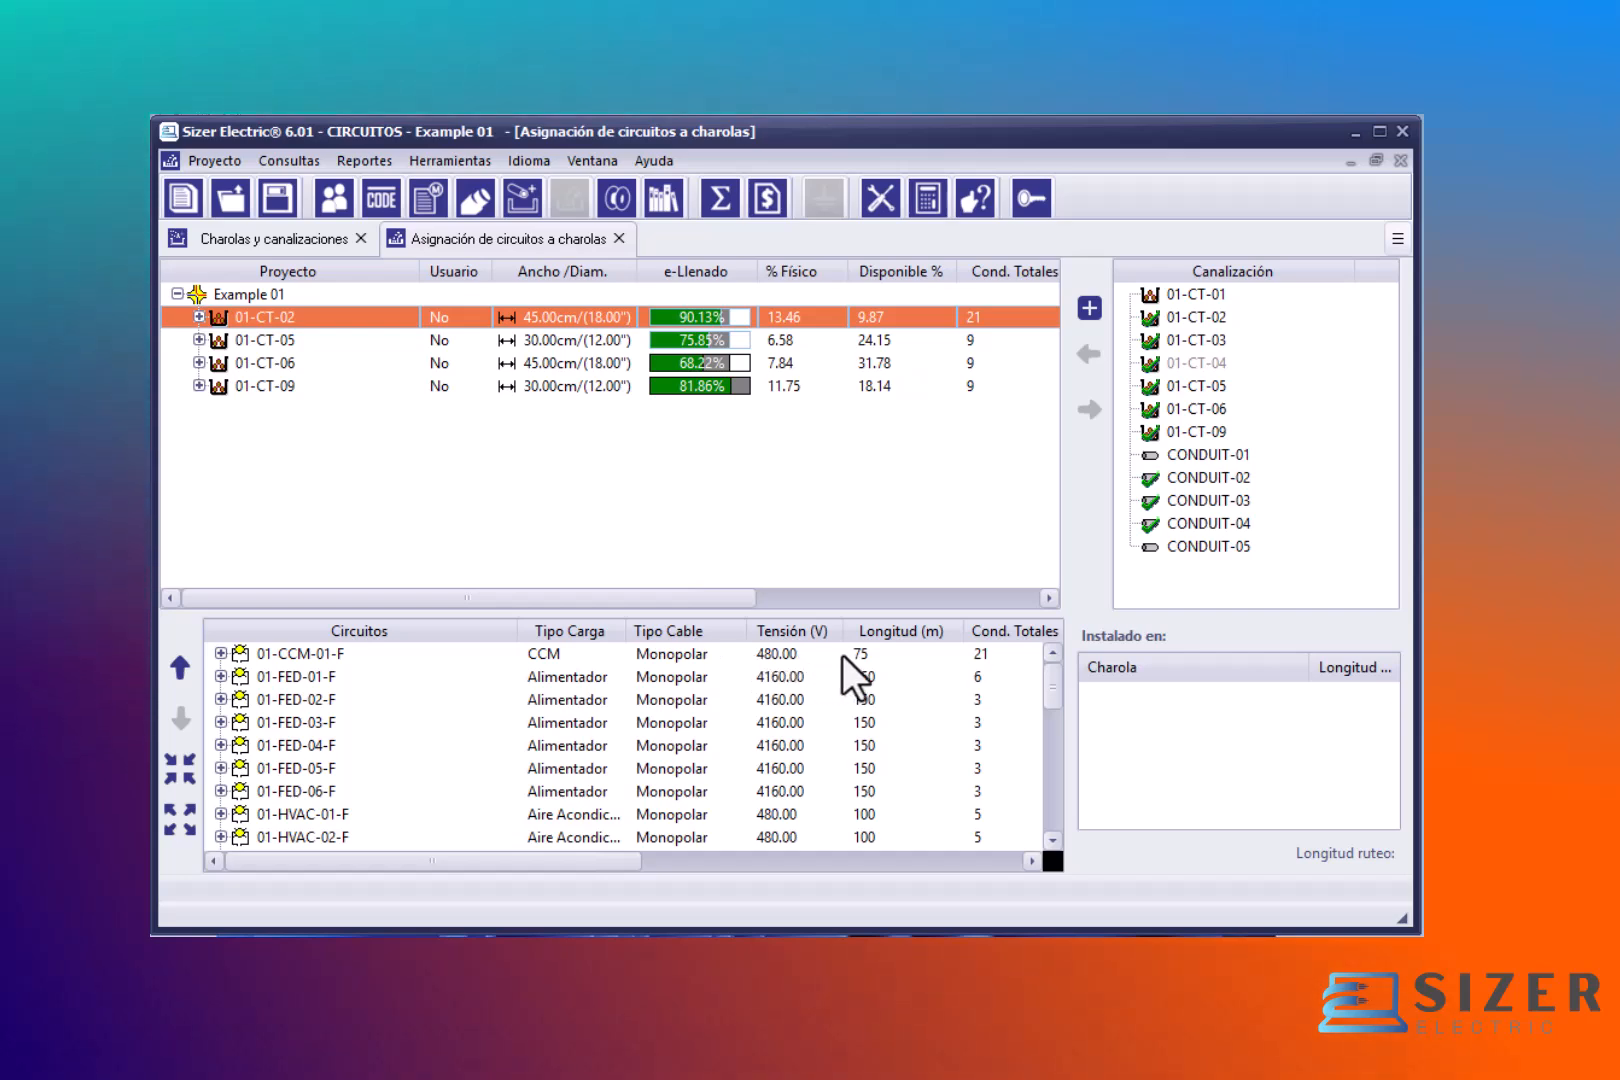
Step: Expand circuit 01-CCM-01-F and its conductor set 01-CCM-01-F-CXF-001 to review the conductors' gauge, phase, diameter and specification
left_click(963, 658)
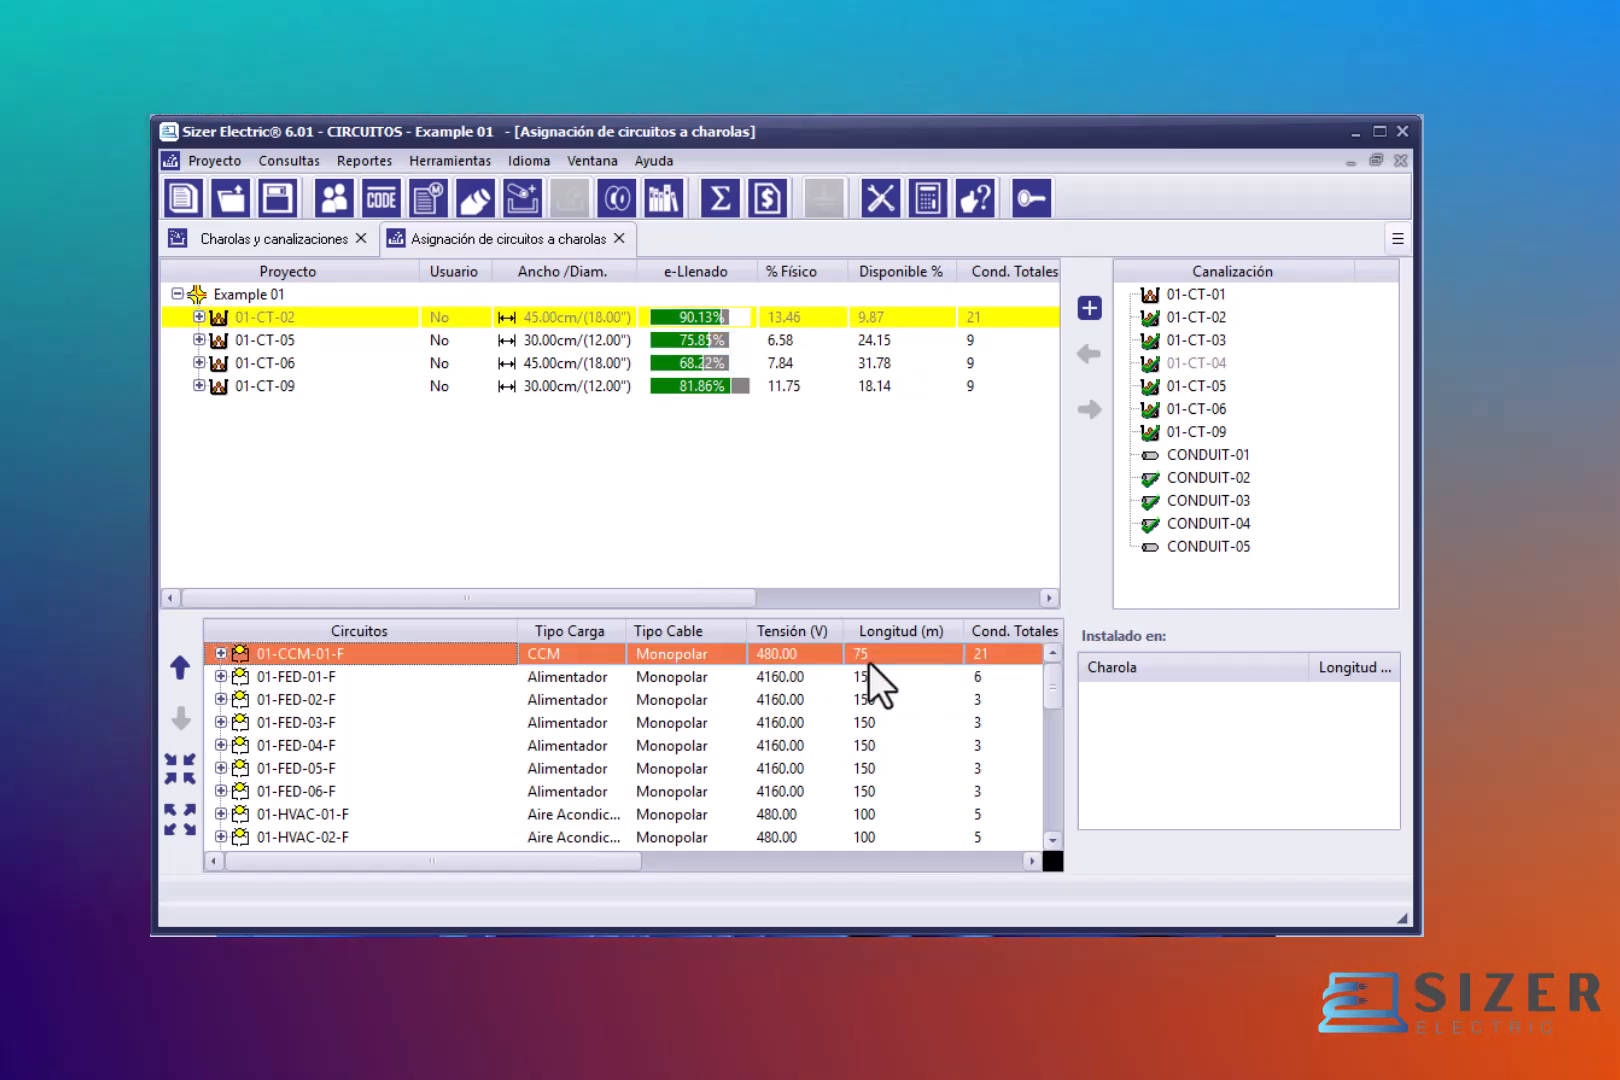
left_click(222, 654)
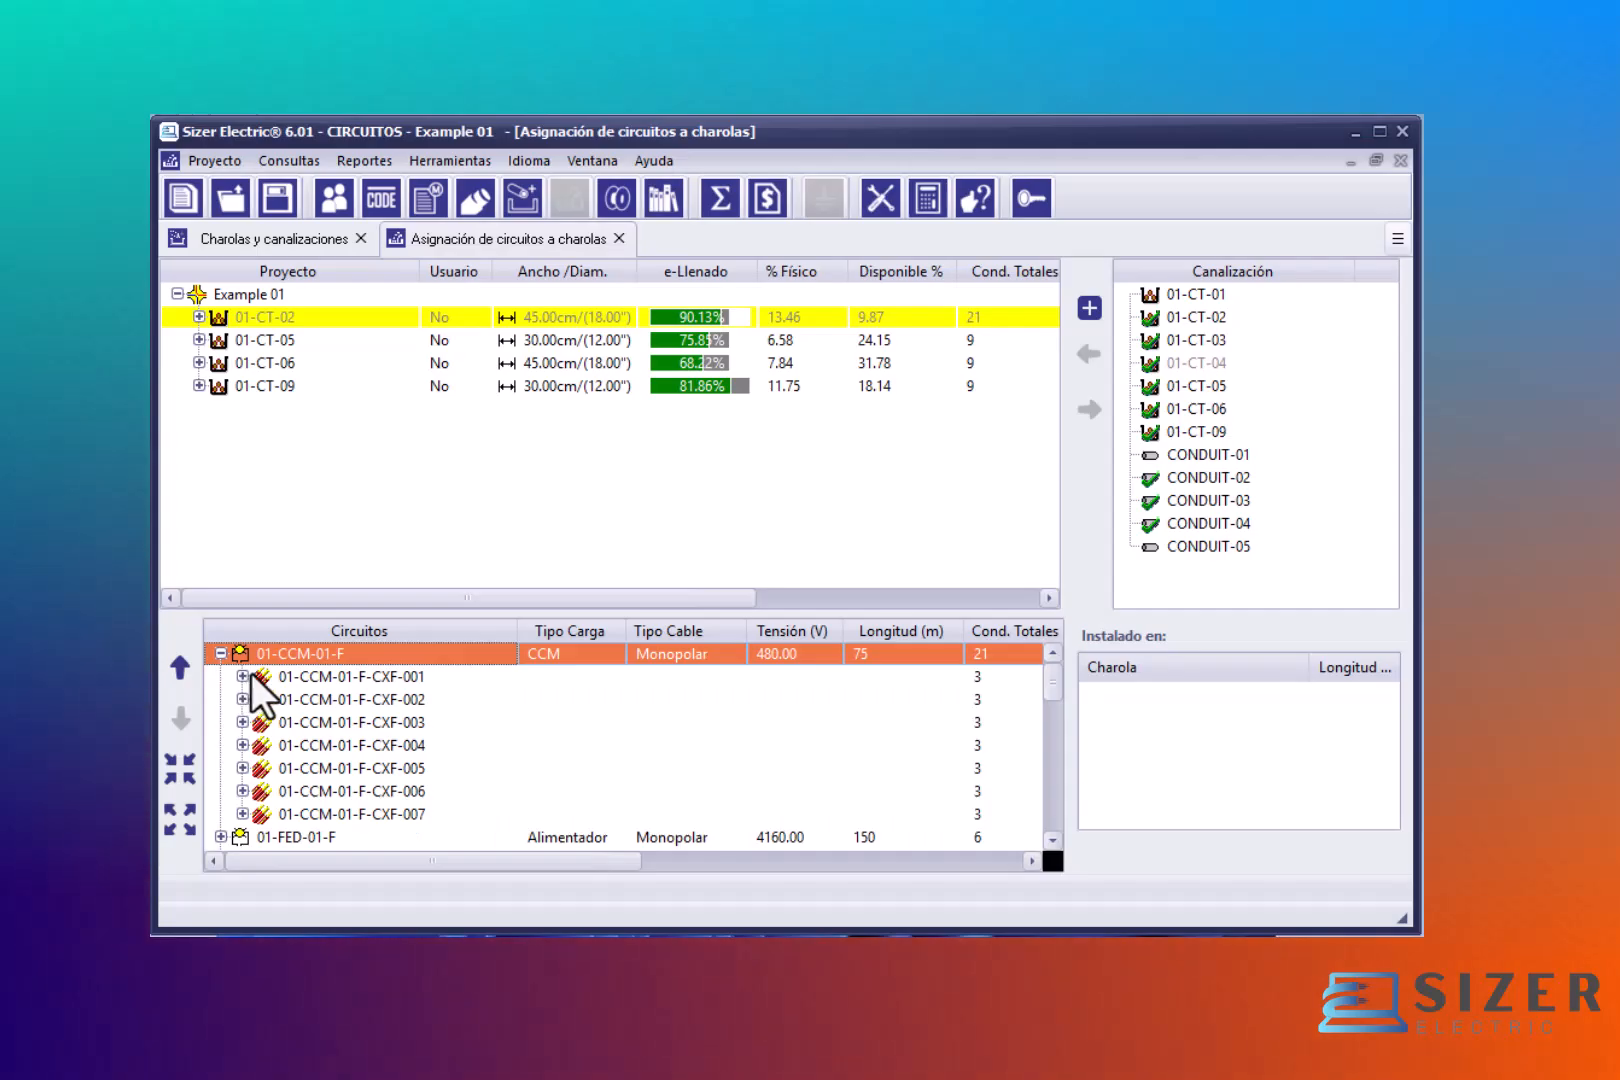
left_click(243, 677)
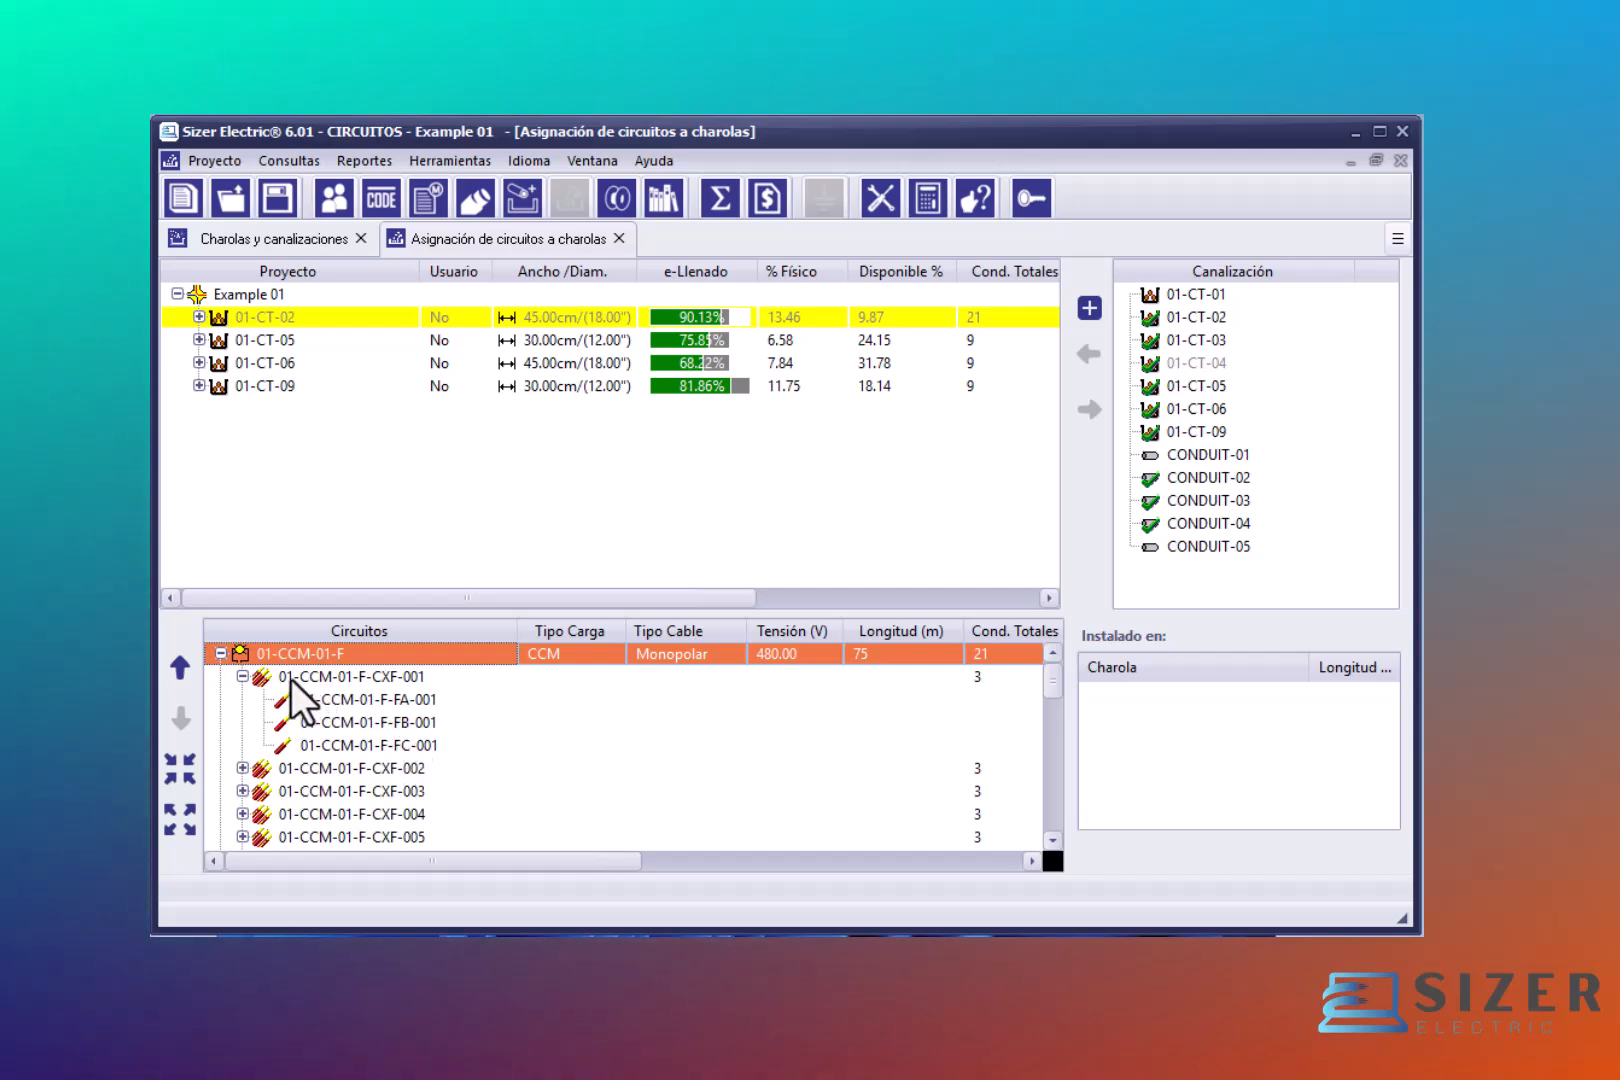
left_click_drag(417, 862, 662, 865)
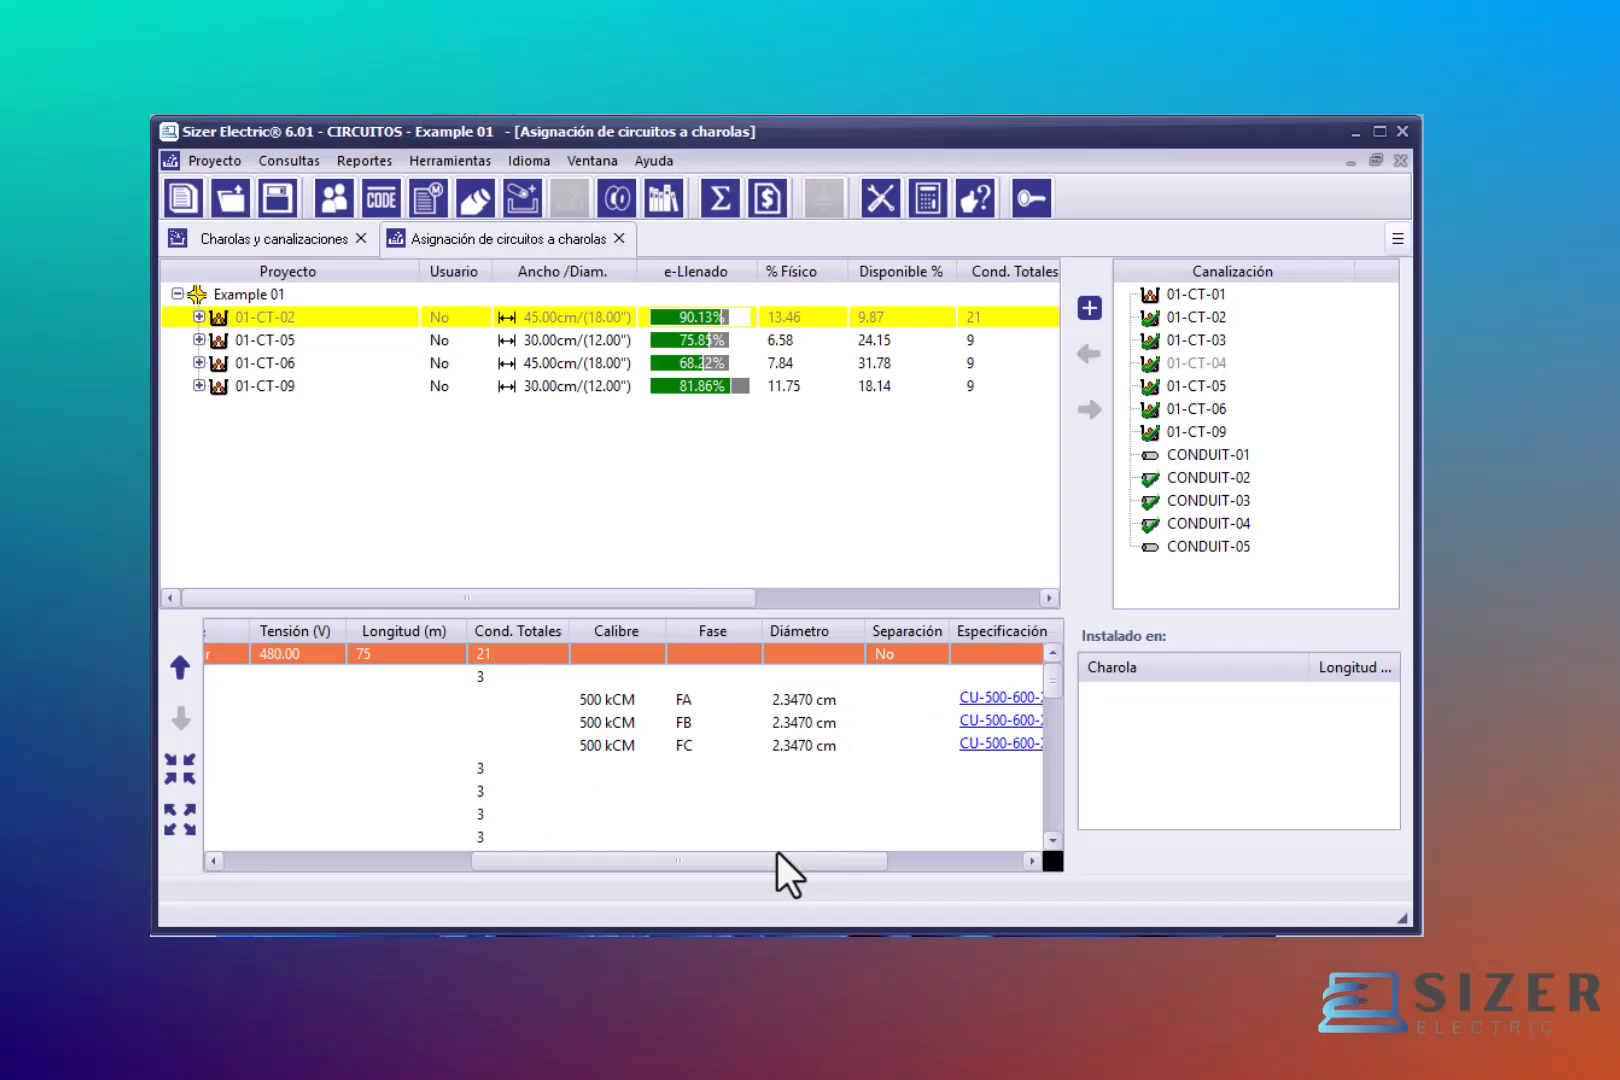
left_click(777, 851)
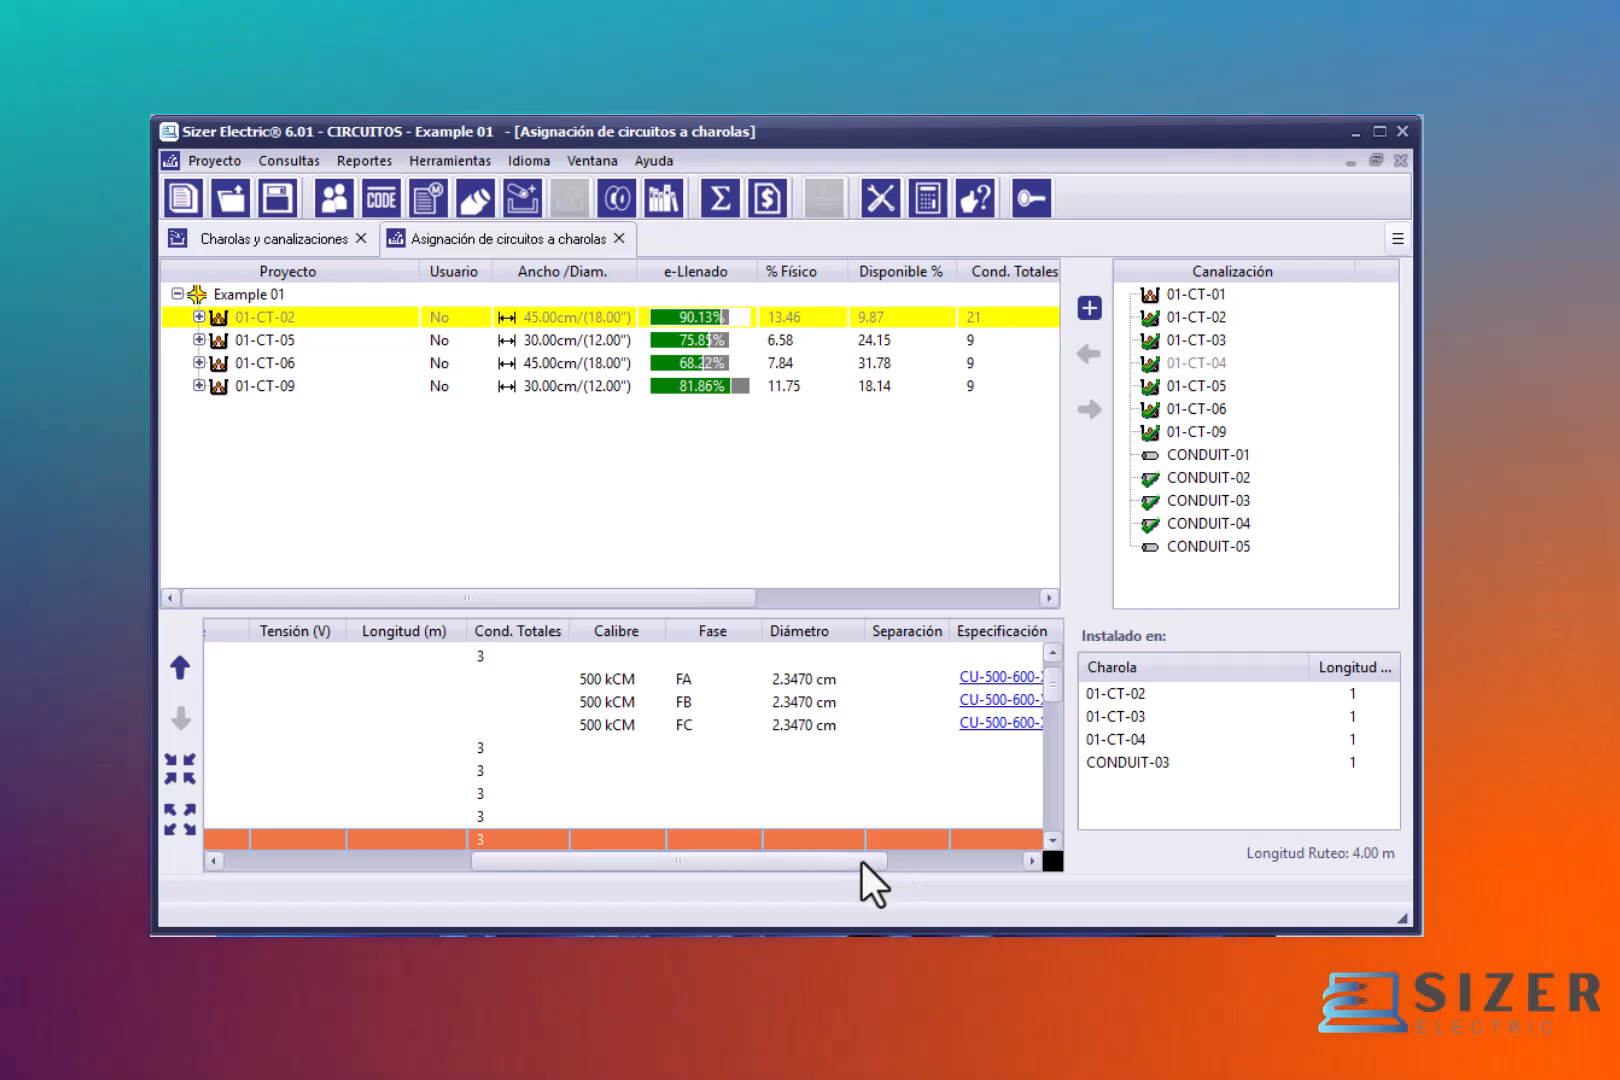
left_click_drag(861, 860, 542, 851)
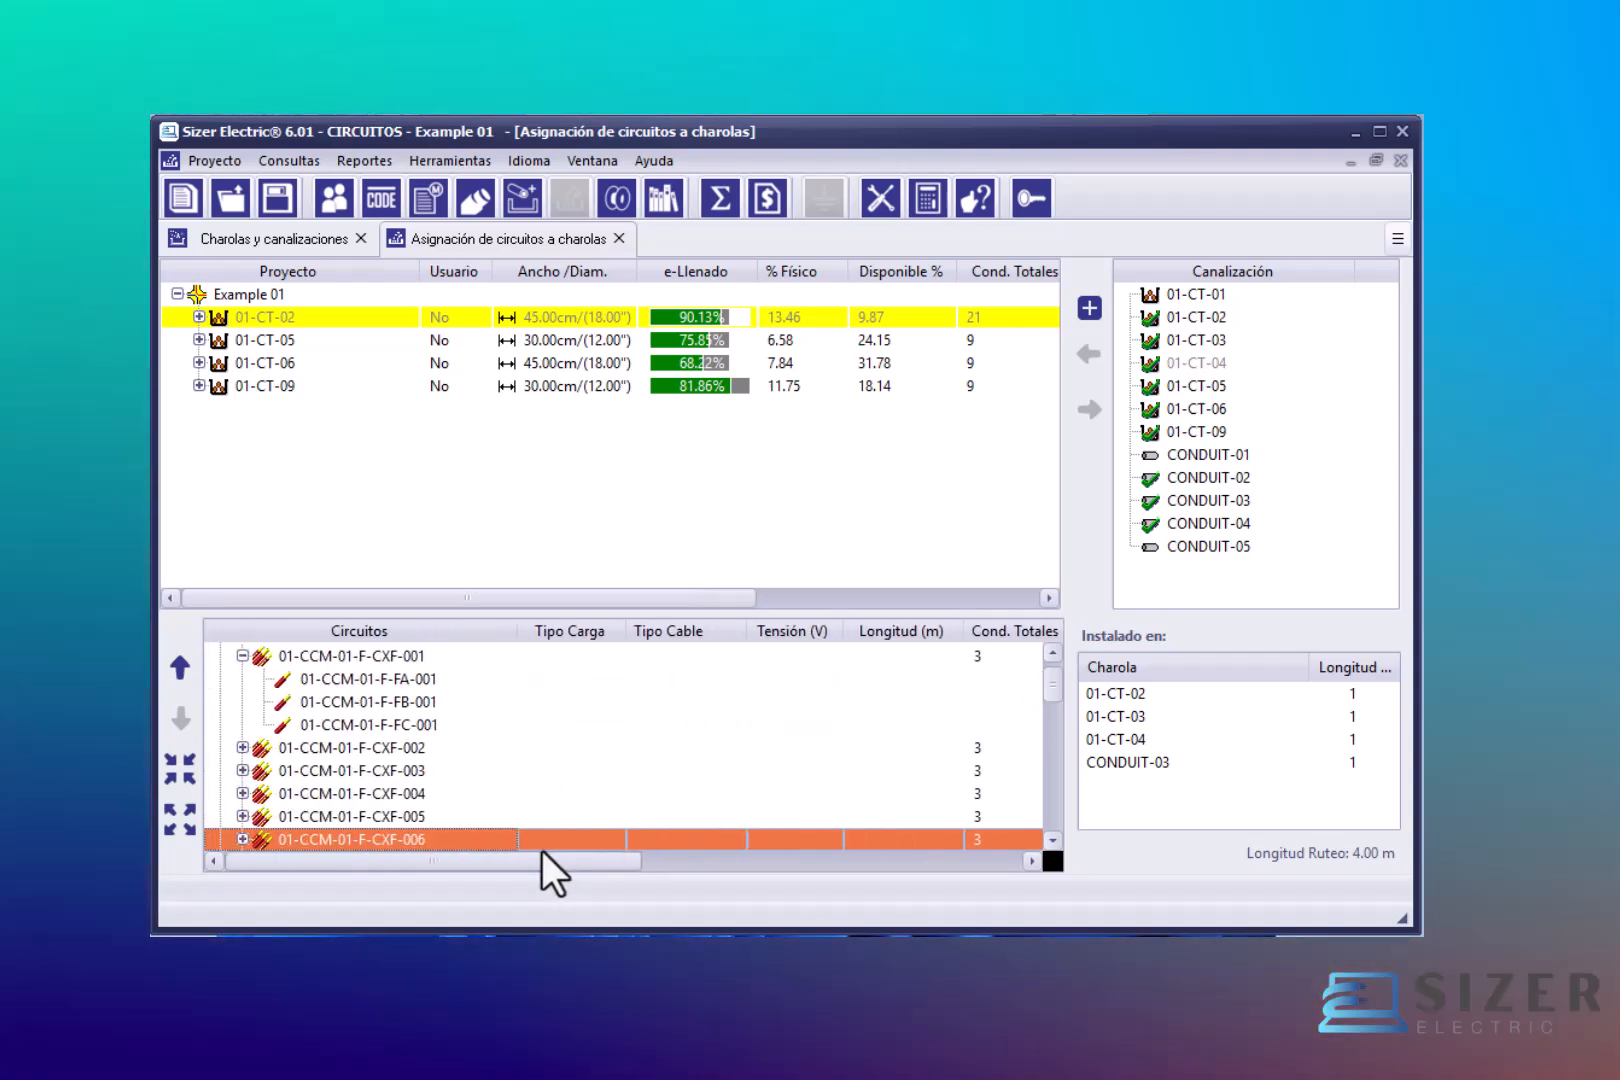
Step: Collapse conductor set 01-CCM-01-F-CXF-001 and check the raceways where it and 01-CCM-01-F-CXF-002 are installed
left_click(243, 655)
right_click(306, 655)
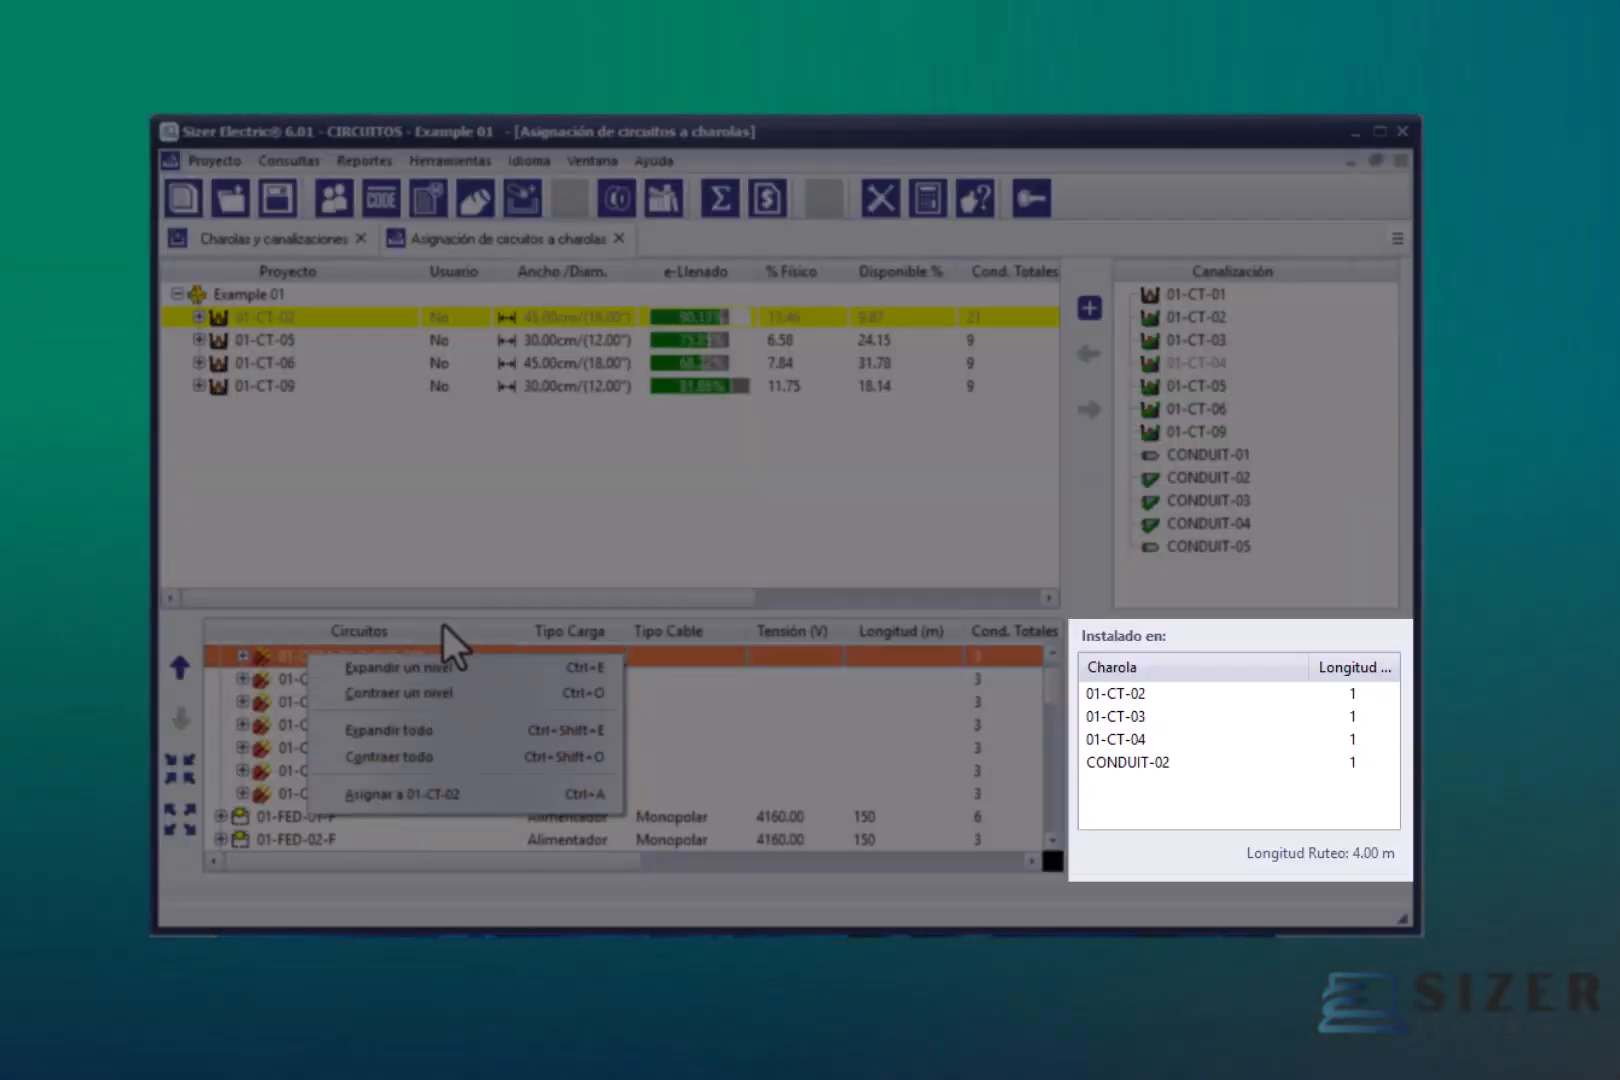
left_click(1213, 649)
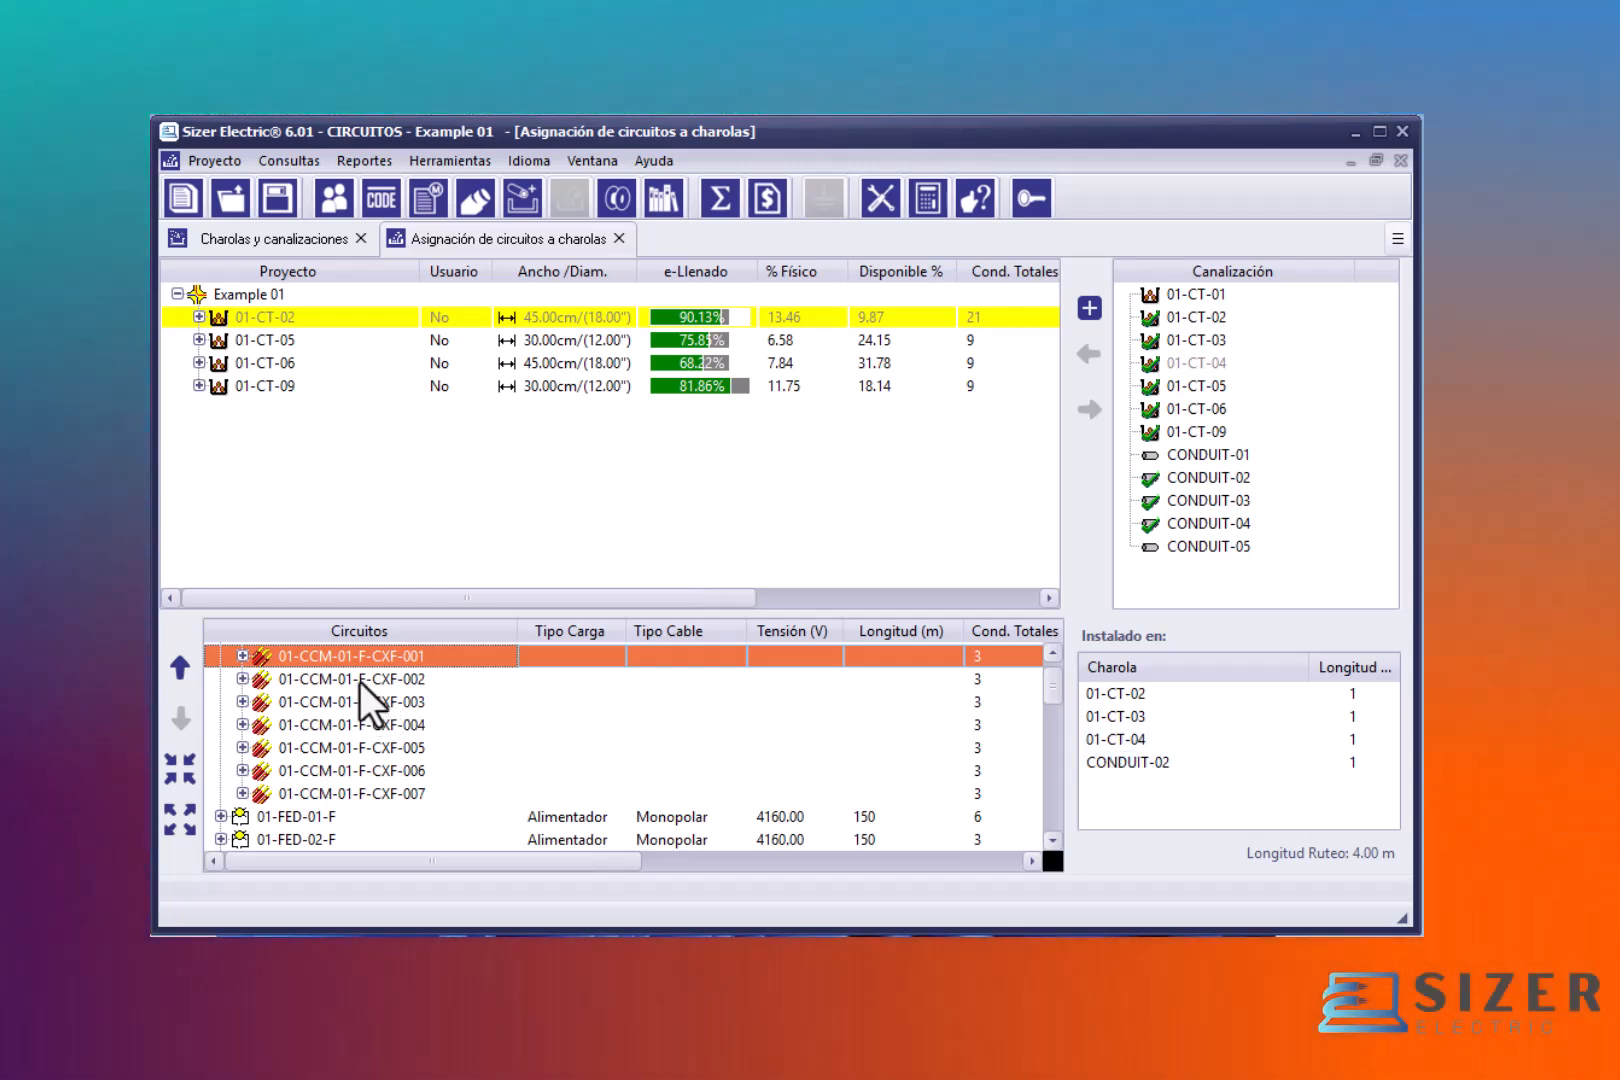
left_click(359, 681)
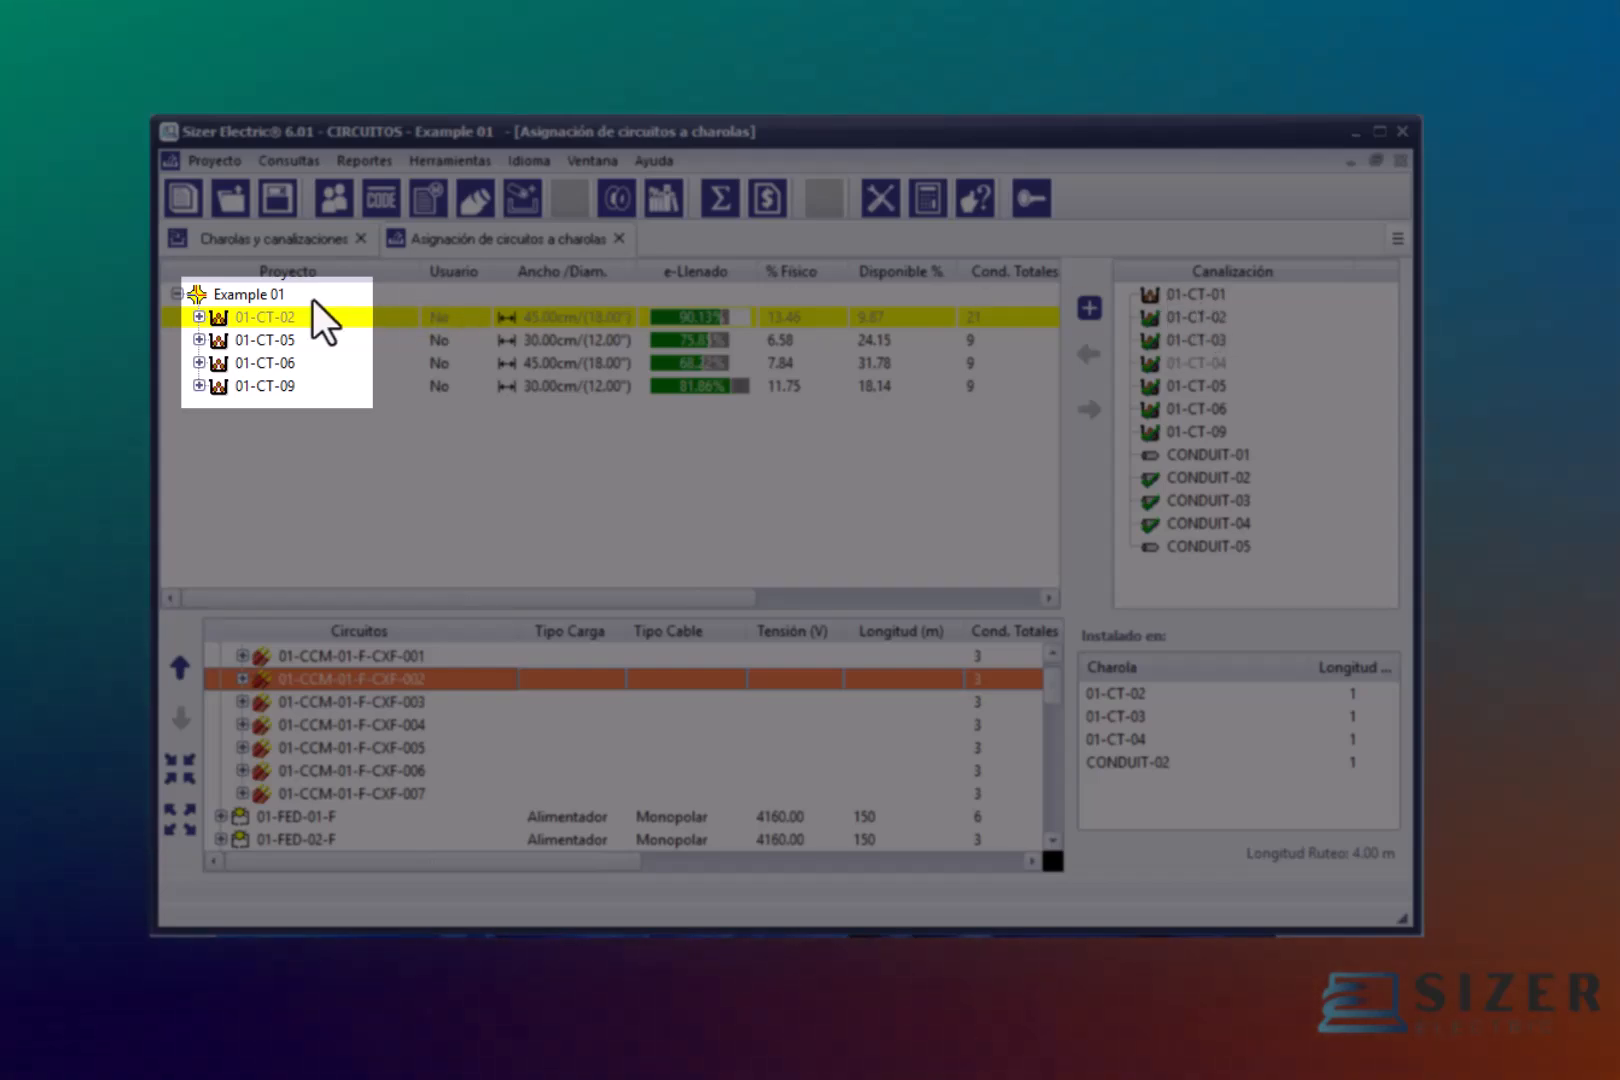
Step: Assign raceway 01-CT-01 to the Example 01 project node
left_click(259, 291)
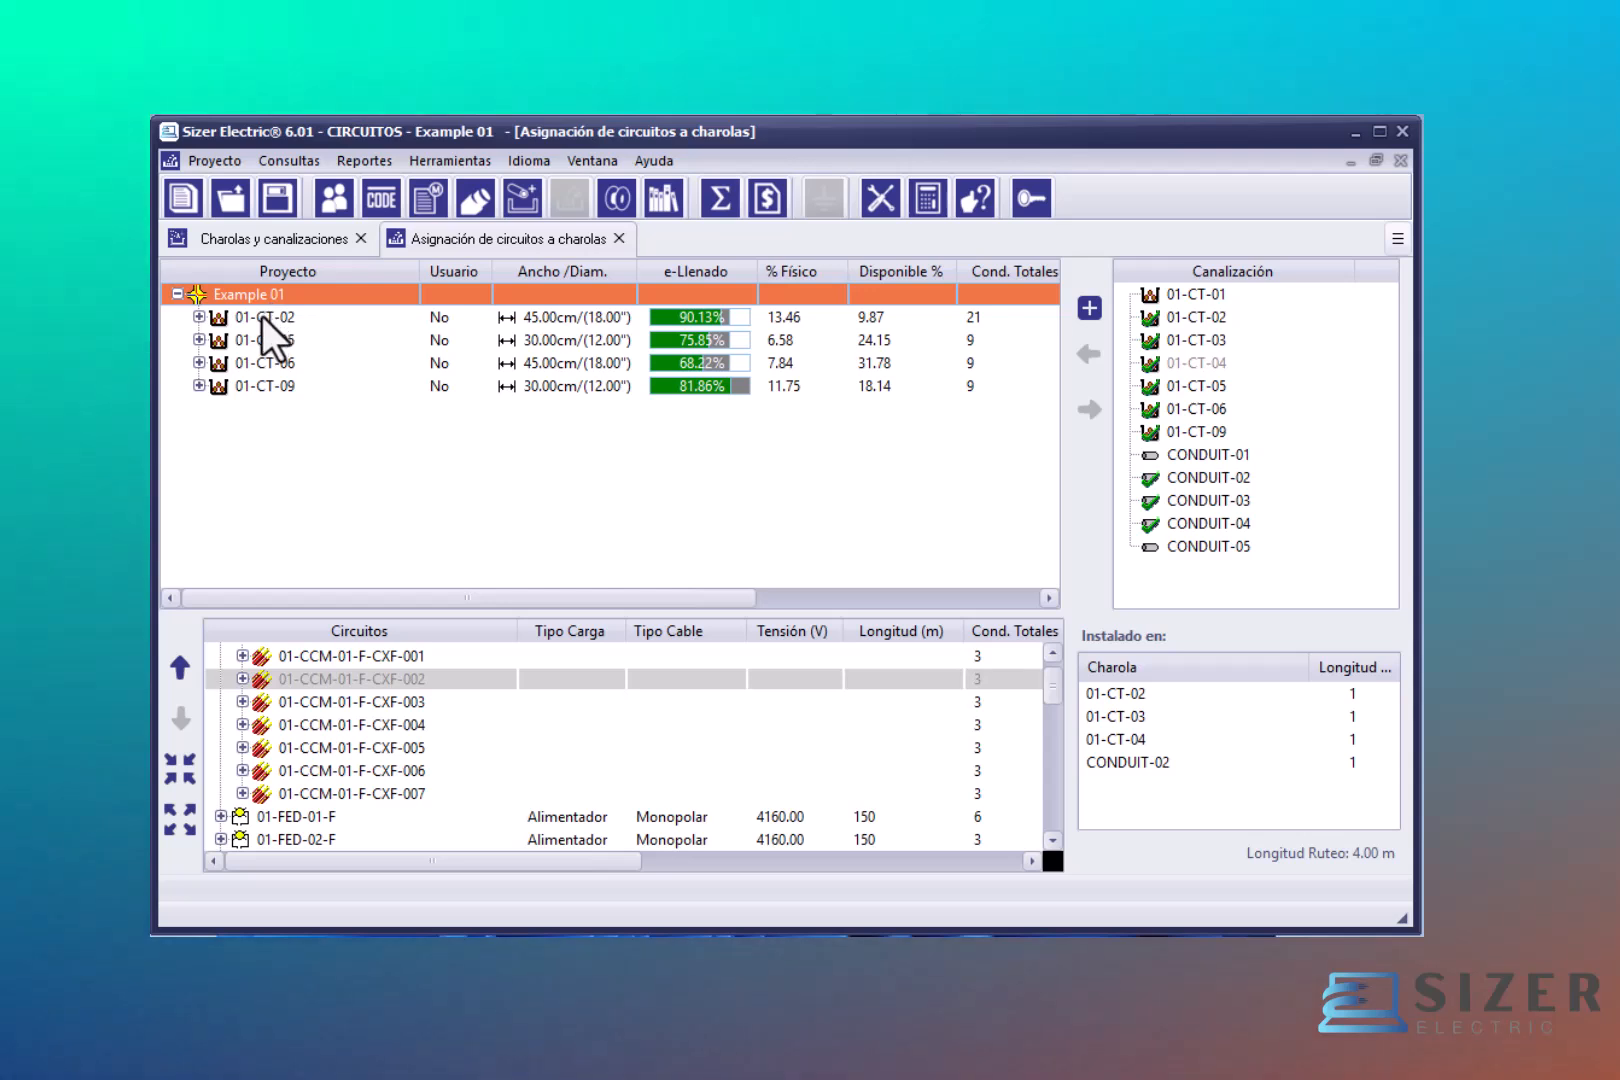
left_click(262, 316)
left_click(257, 341)
left_click(255, 355)
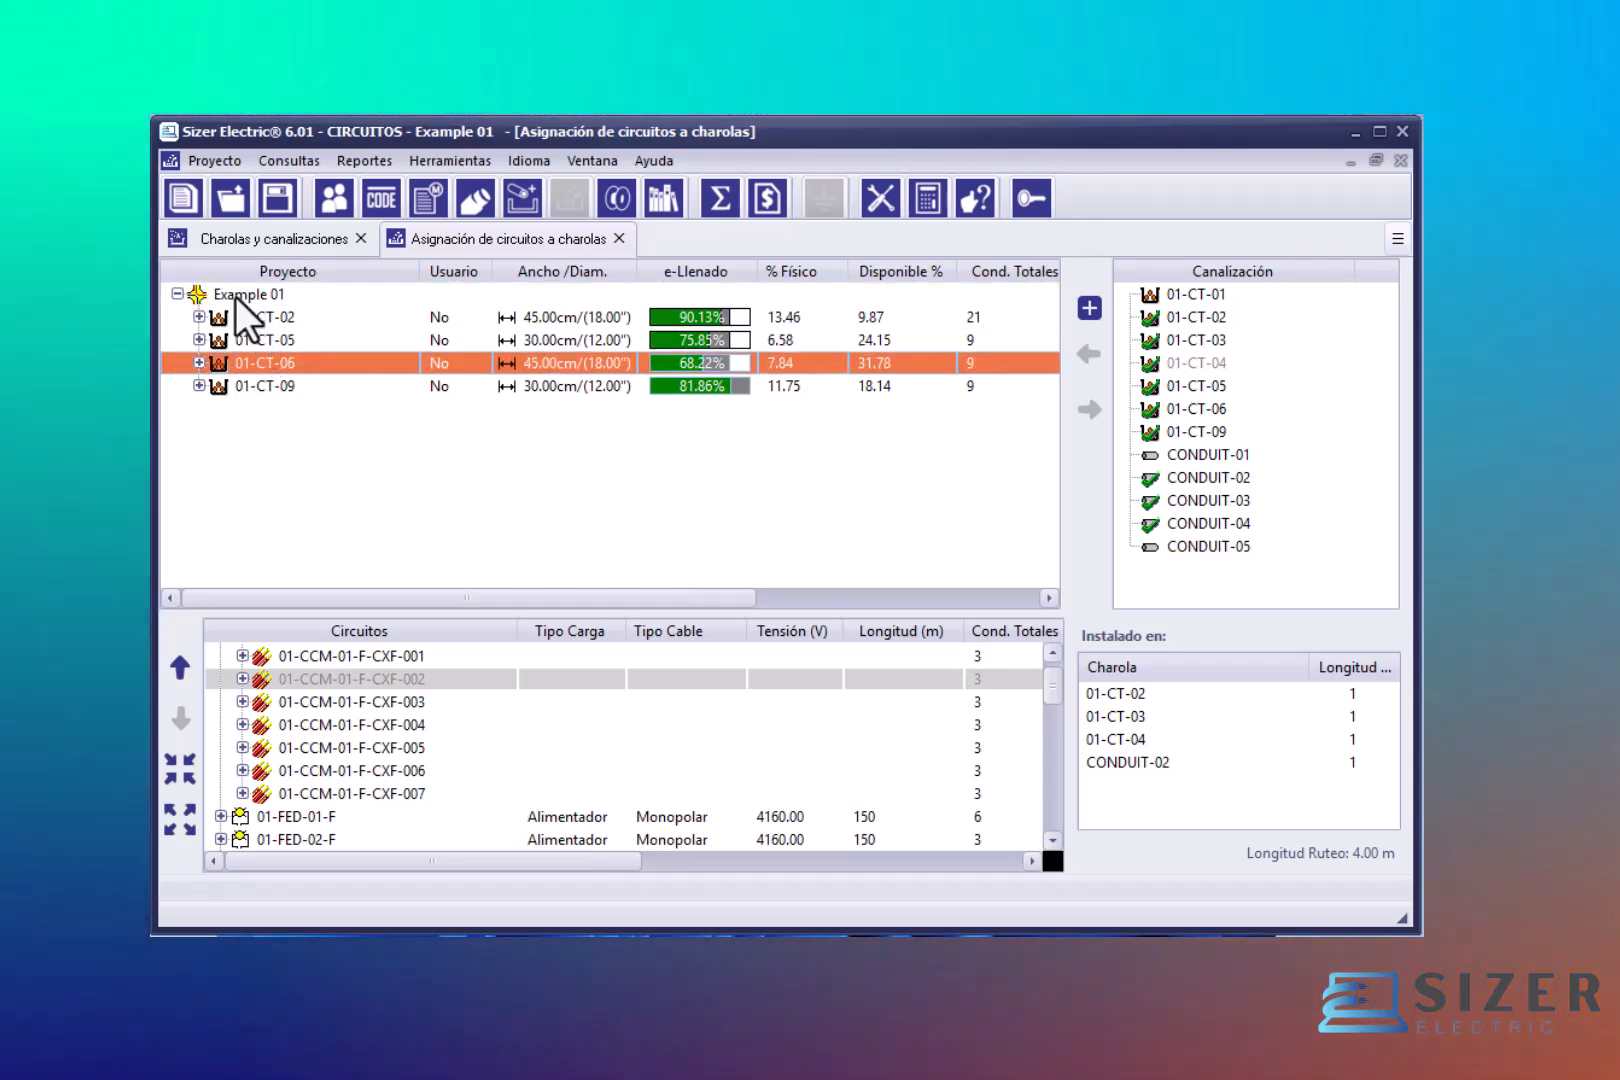
left_click(255, 296)
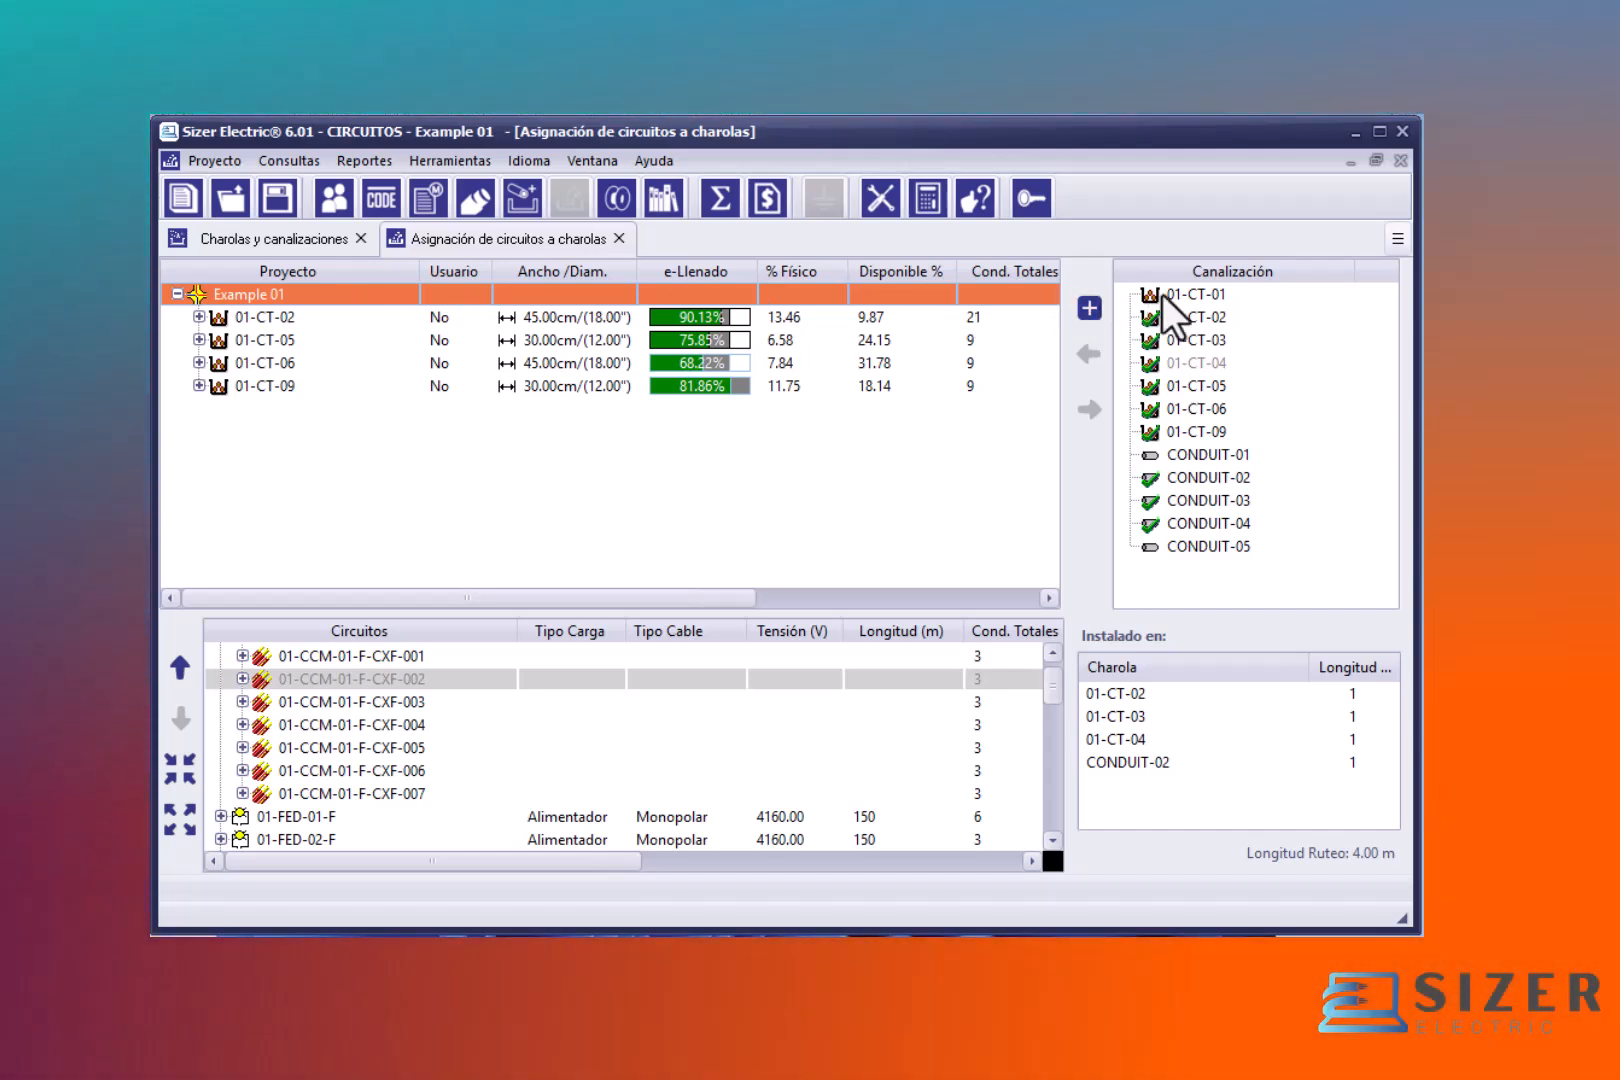
left_click(1210, 292)
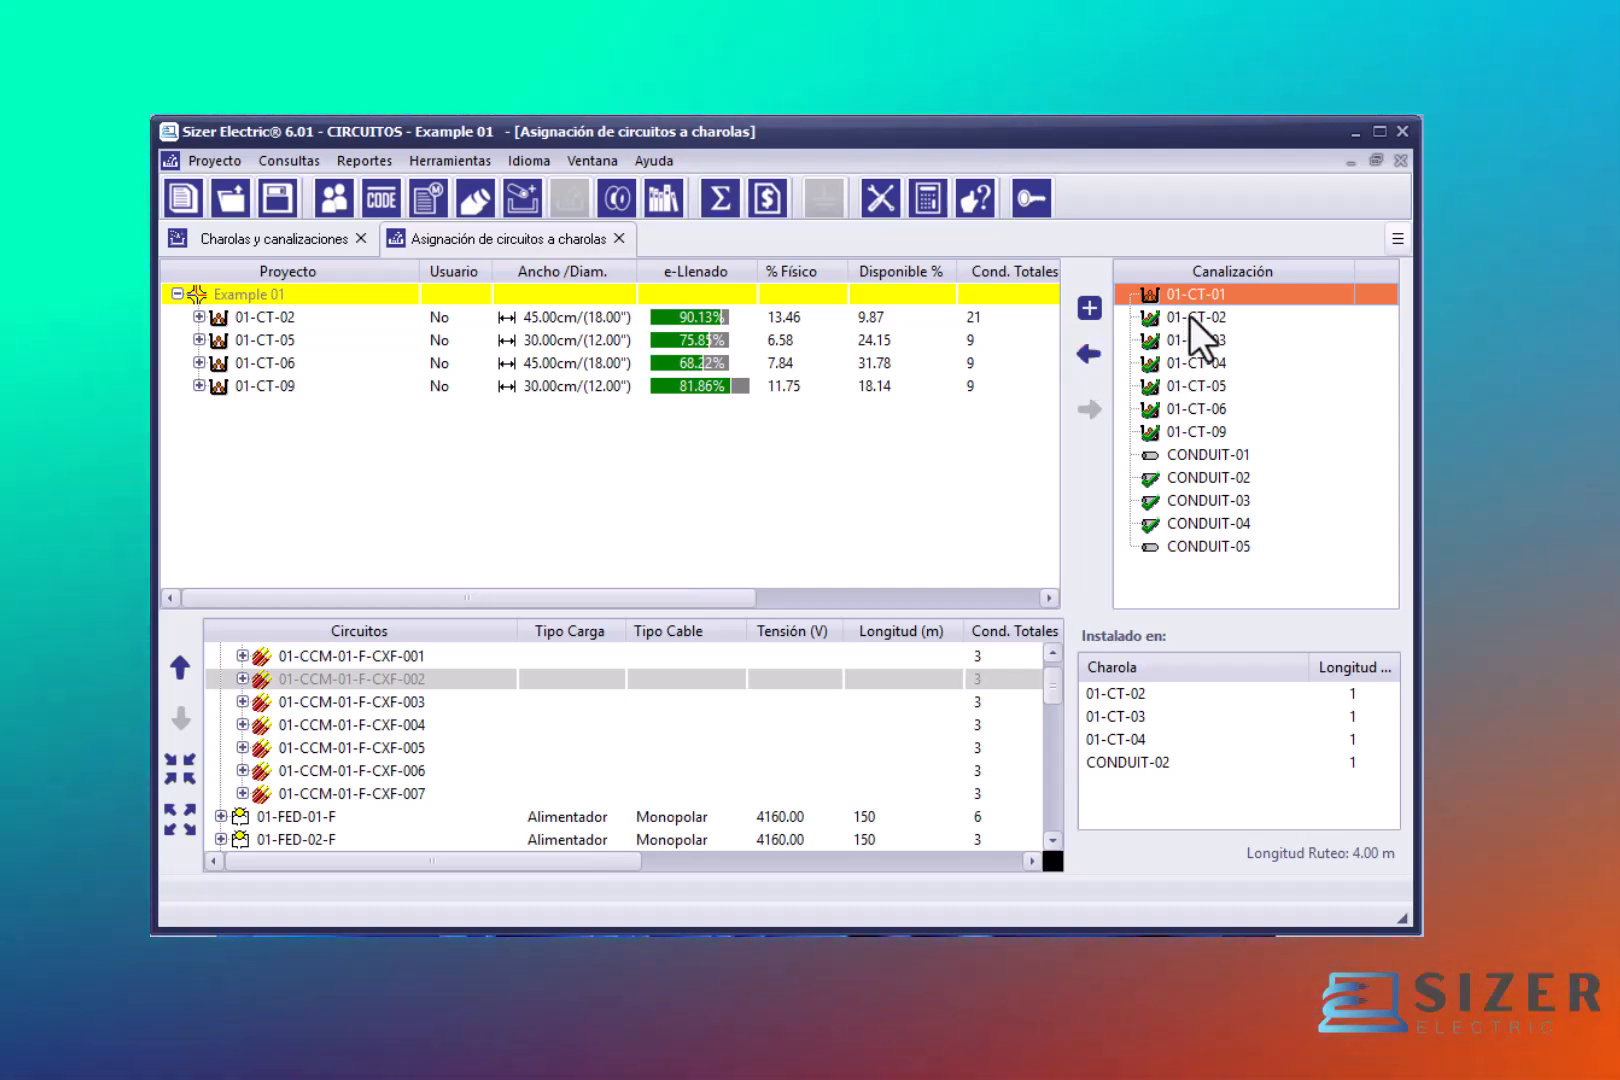
right_click(1210, 294)
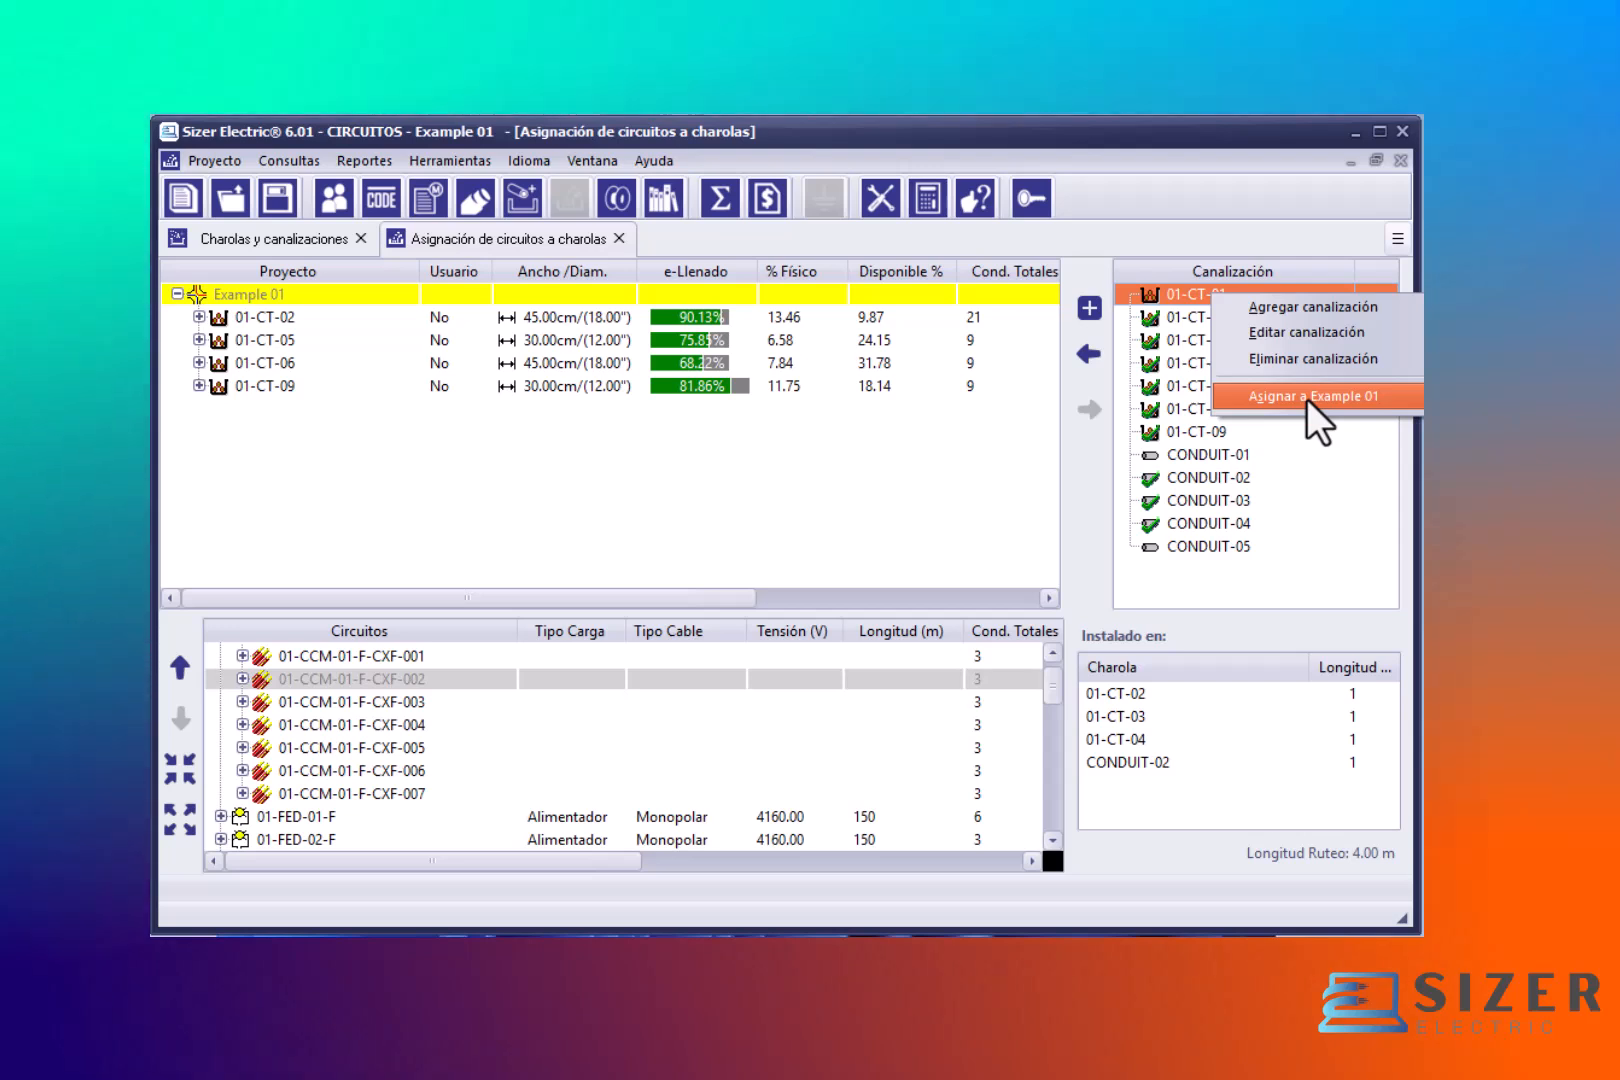
left_click(1307, 400)
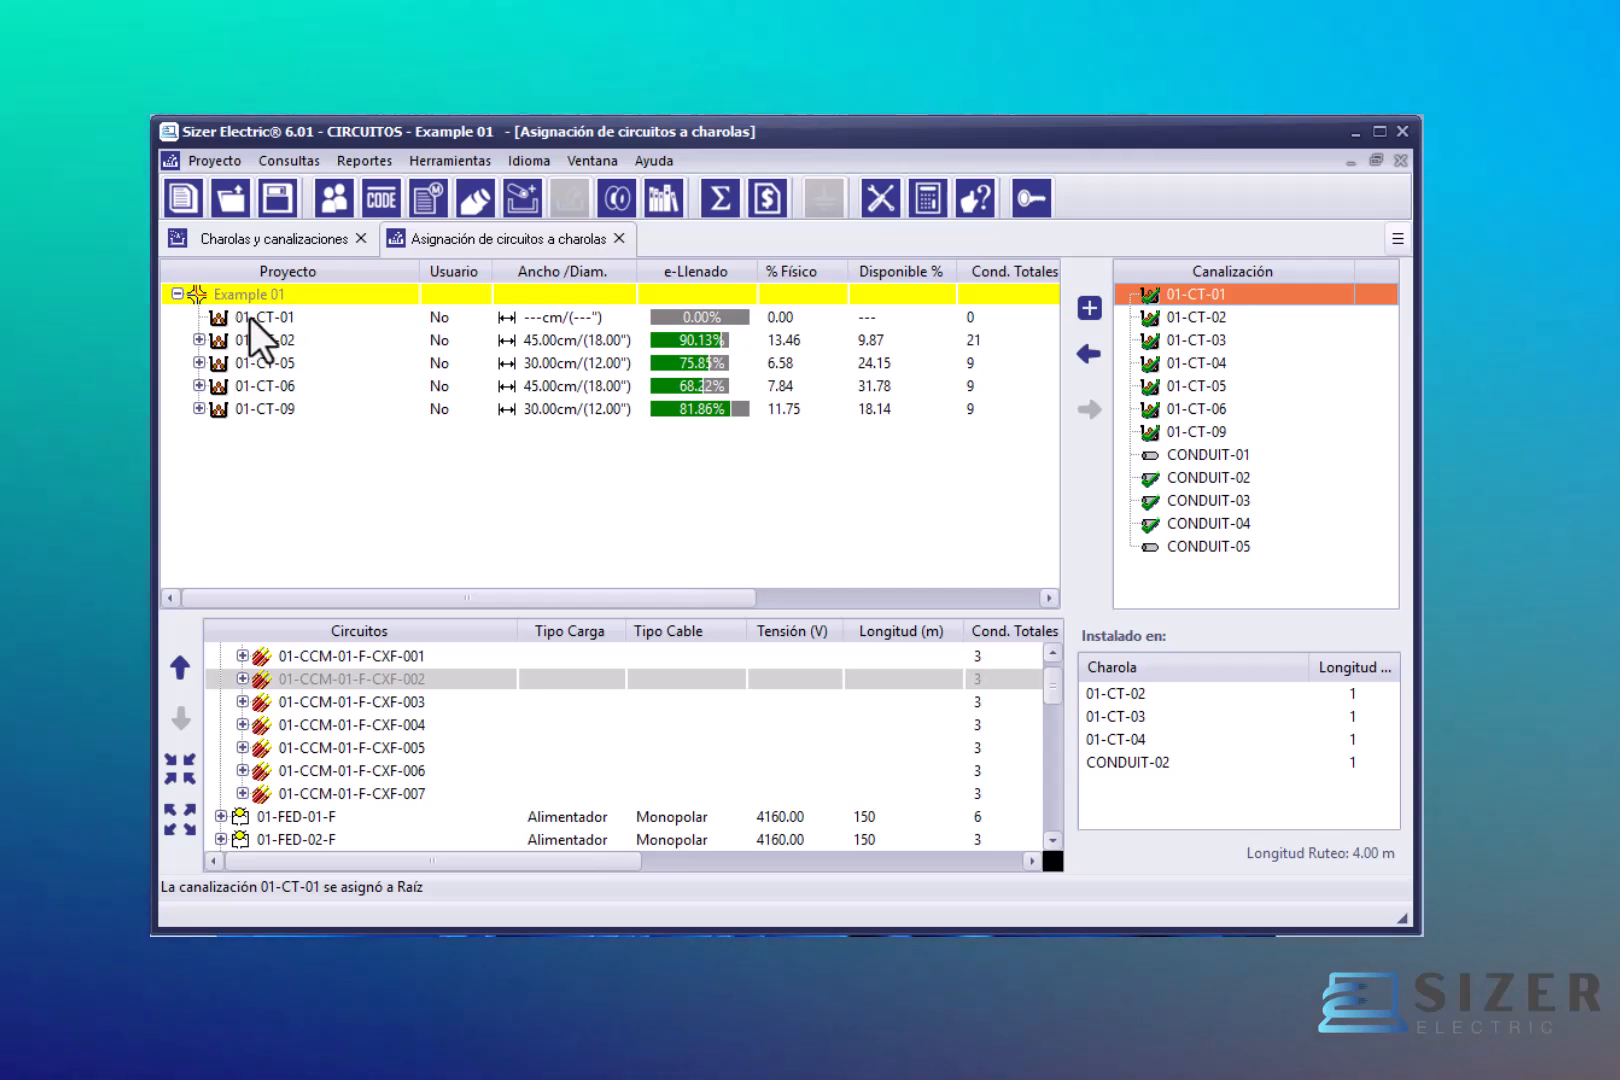
Step: Expand tray 01-CT-02 and go through its nested trays 01-CT-03 and 01-CT-04 to examine the raceway hierarchy
left_click(250, 317)
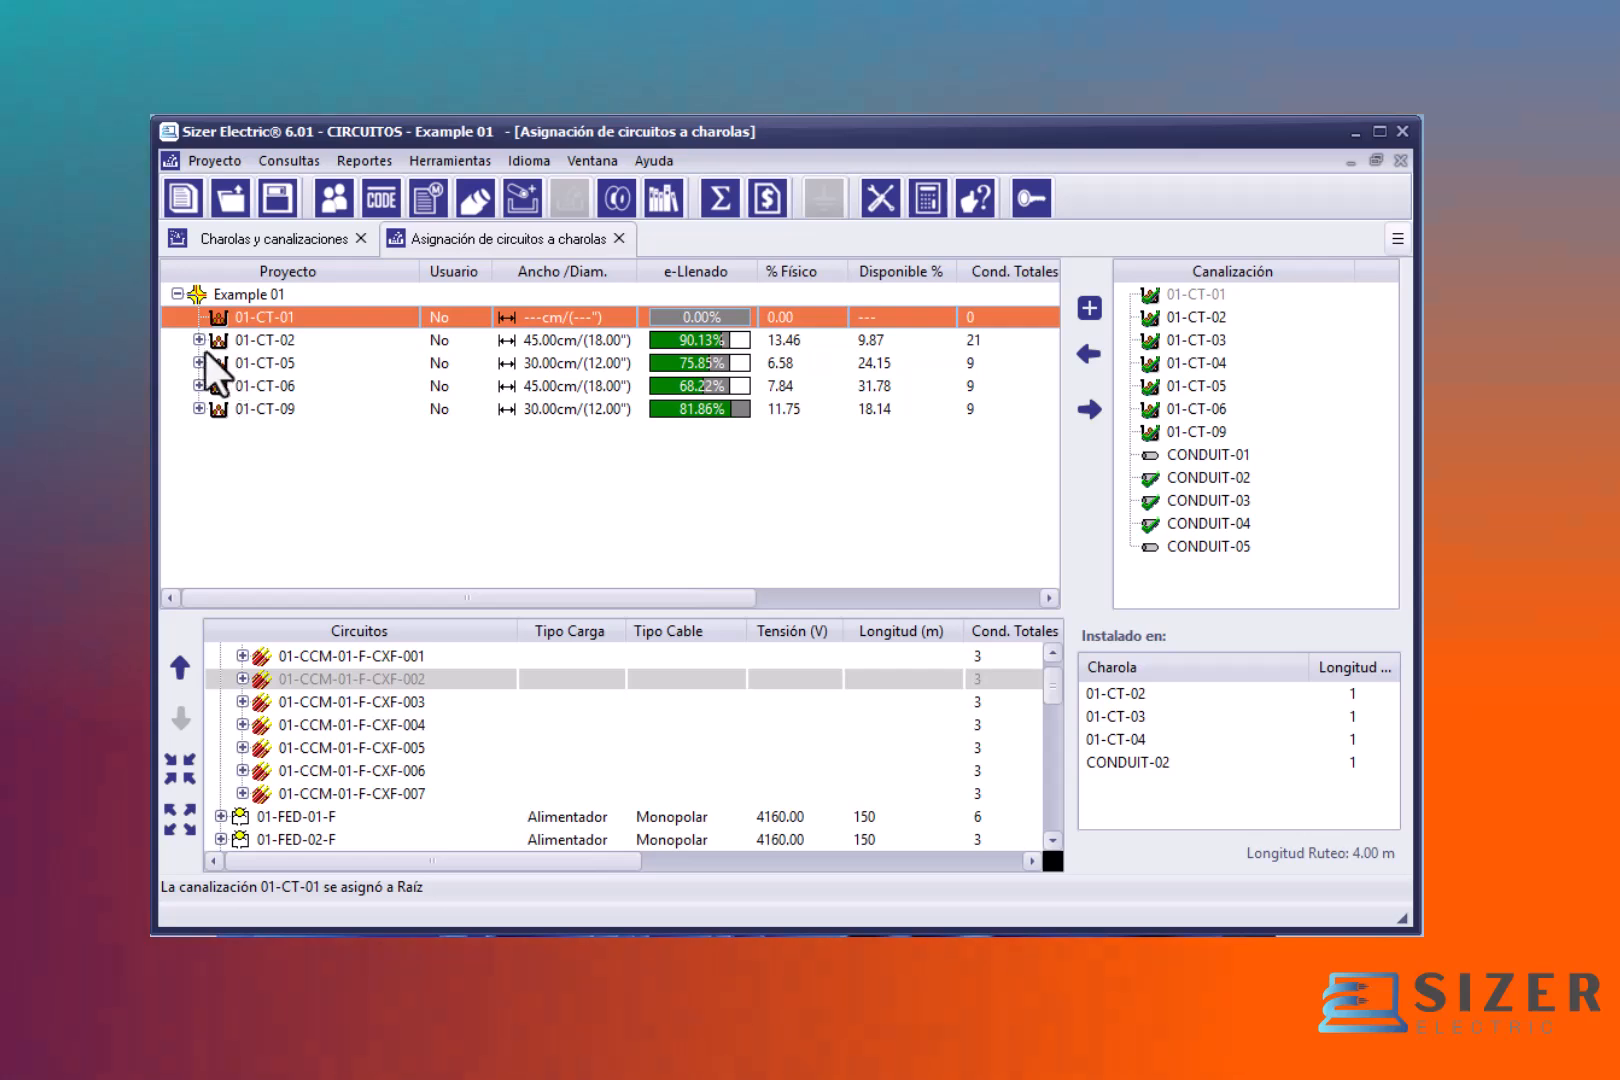
left_click(199, 341)
left_click(222, 385)
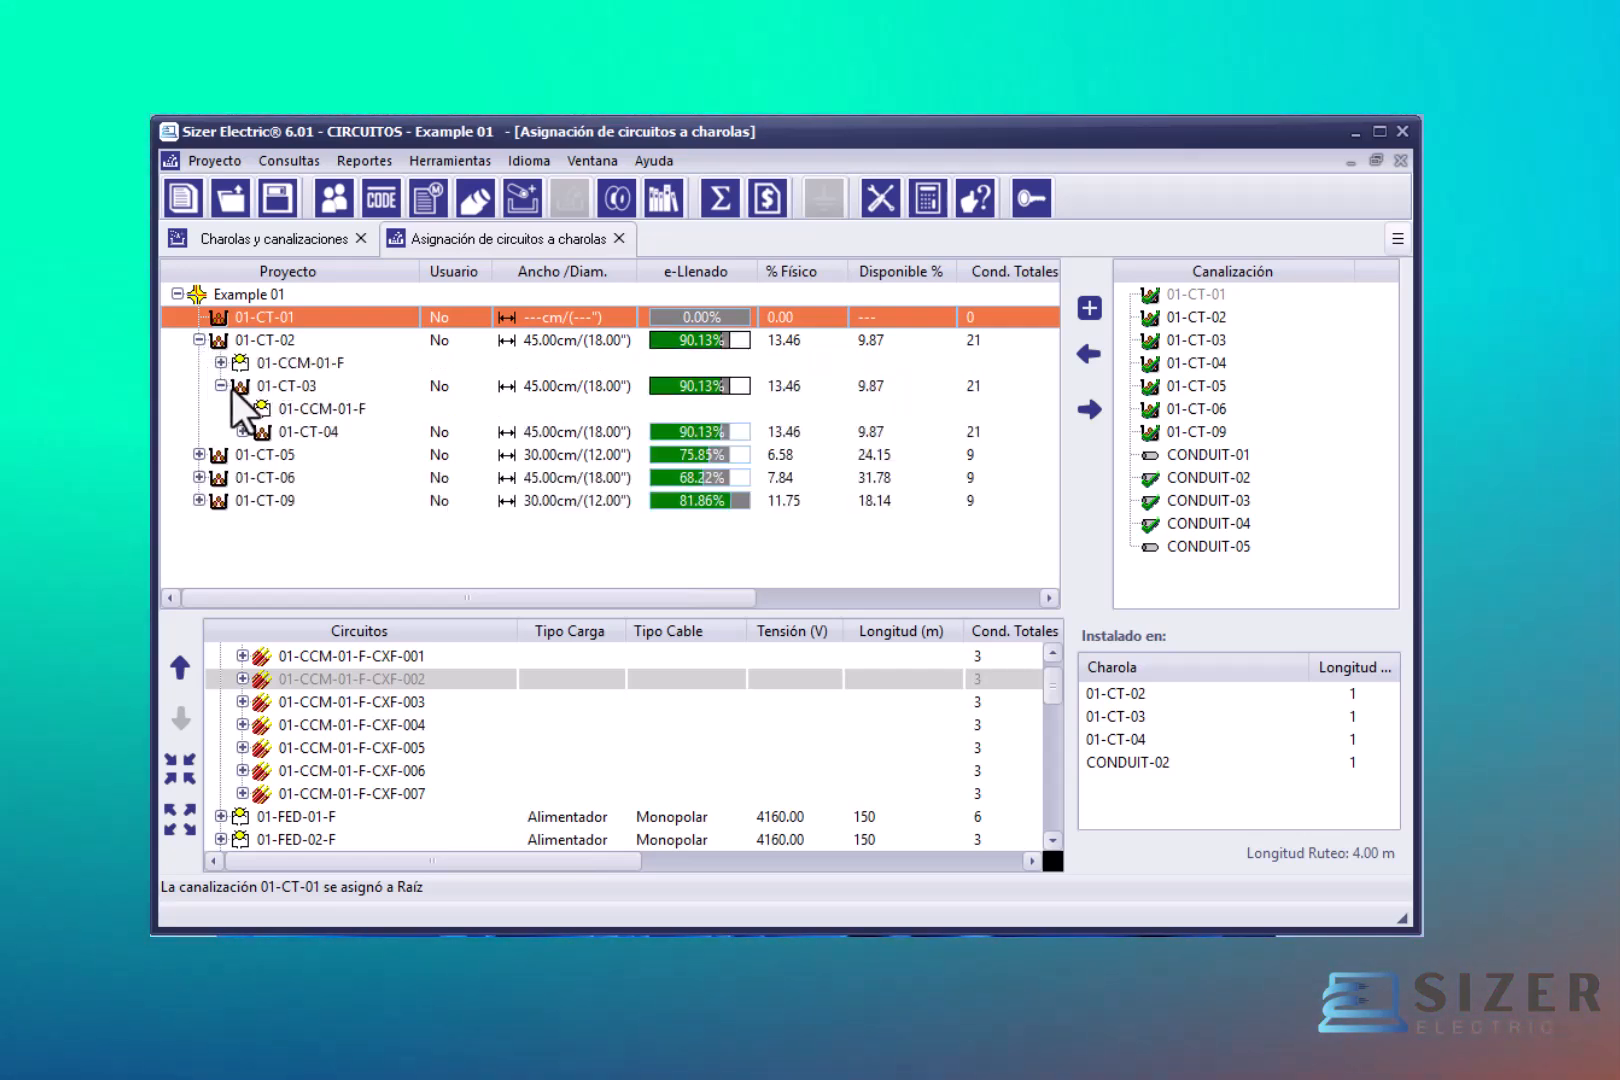
left_click(247, 390)
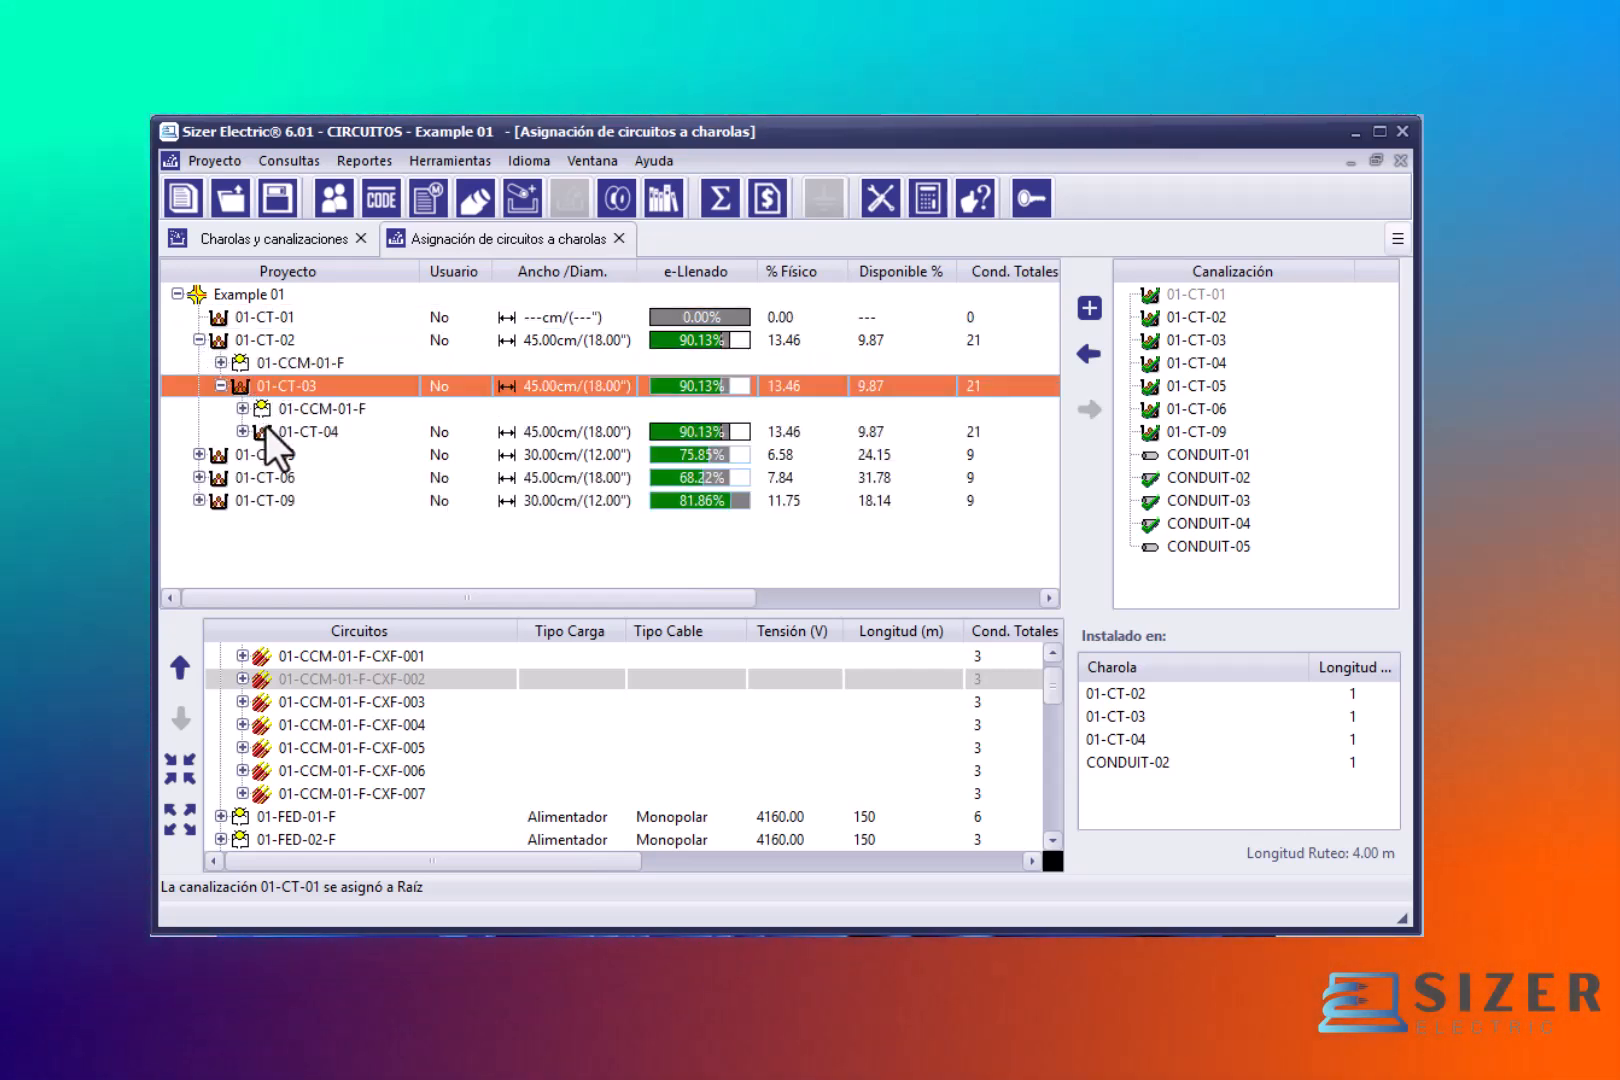
left_click(265, 427)
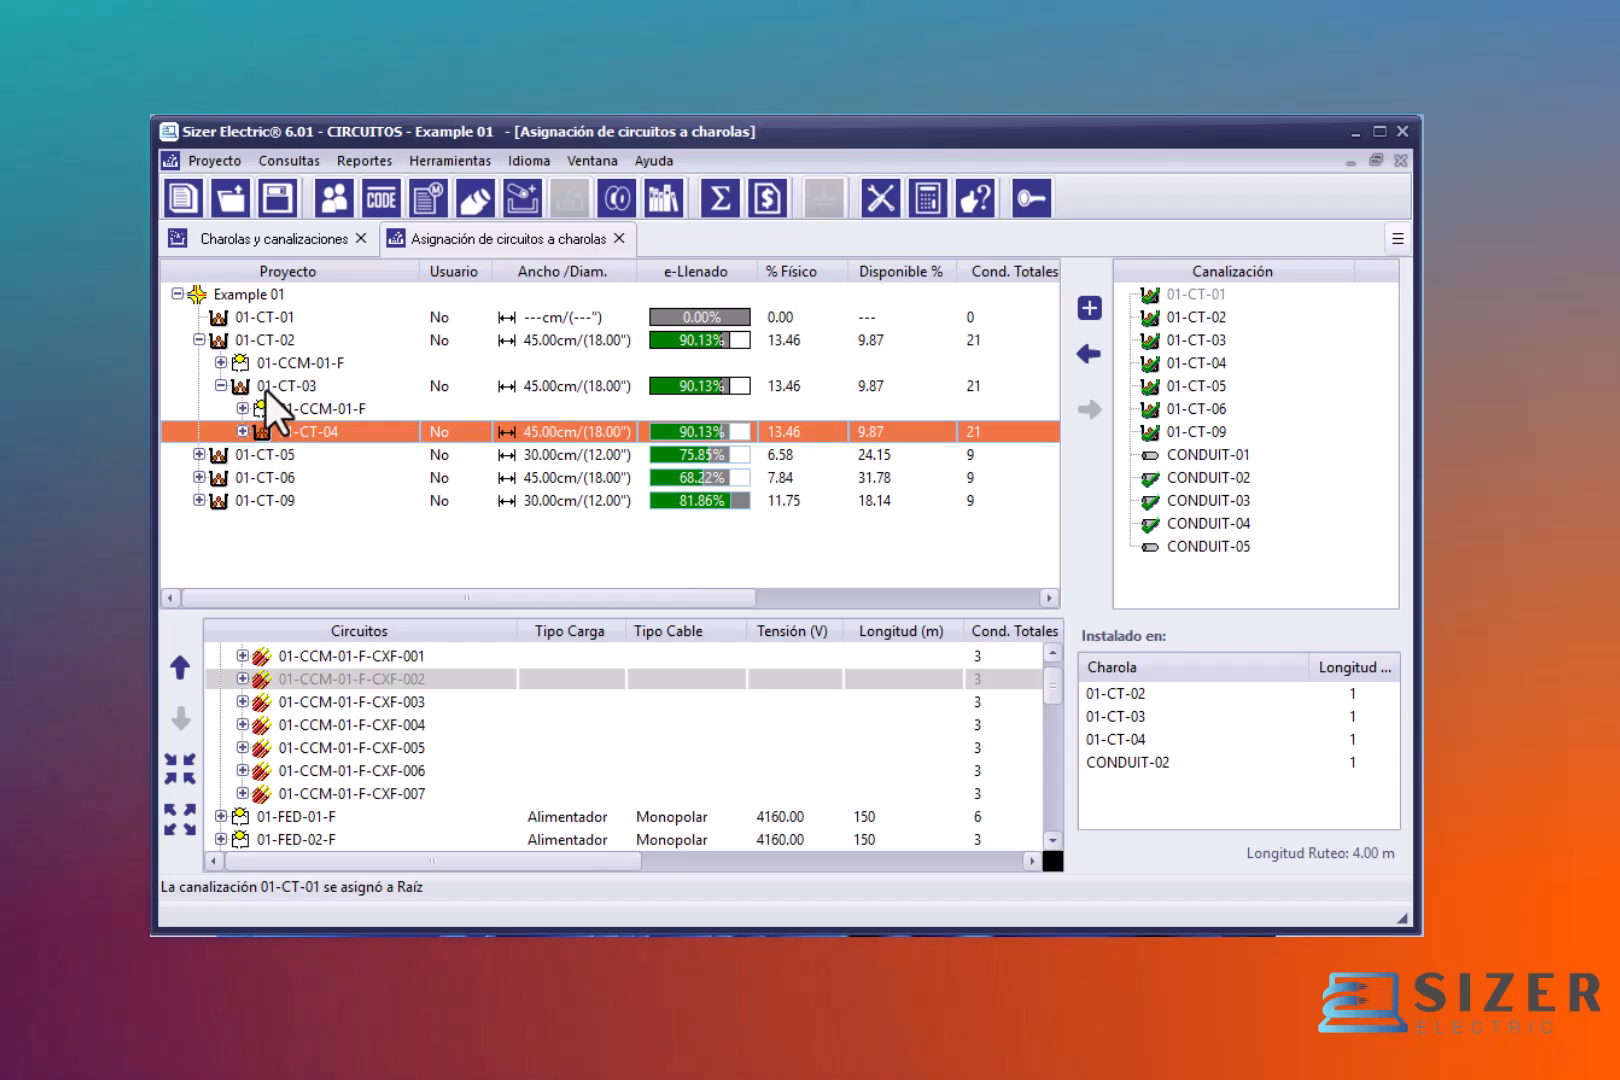
left_click(264, 389)
left_click(256, 344)
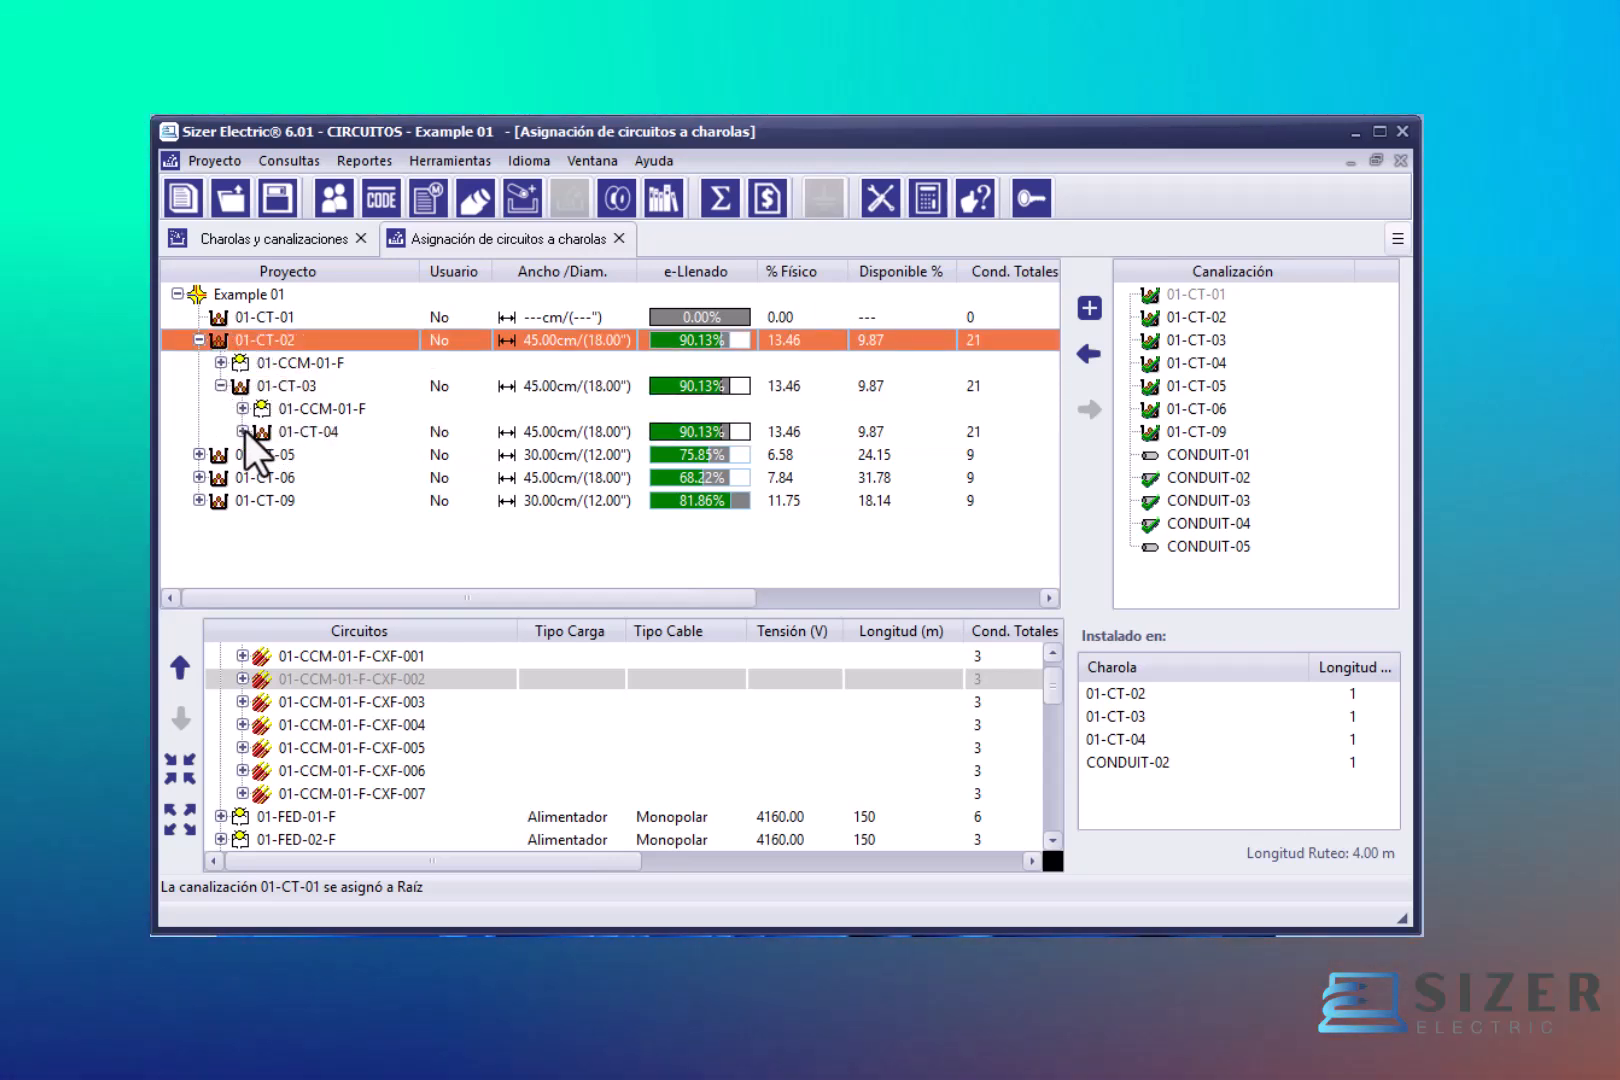
Step: Expand tray 01-CT-04 to review its nested CONDUIT-02 and CONDUIT-03, and collapse the 01-CT-02 branch
left_click(245, 430)
left_click(302, 476)
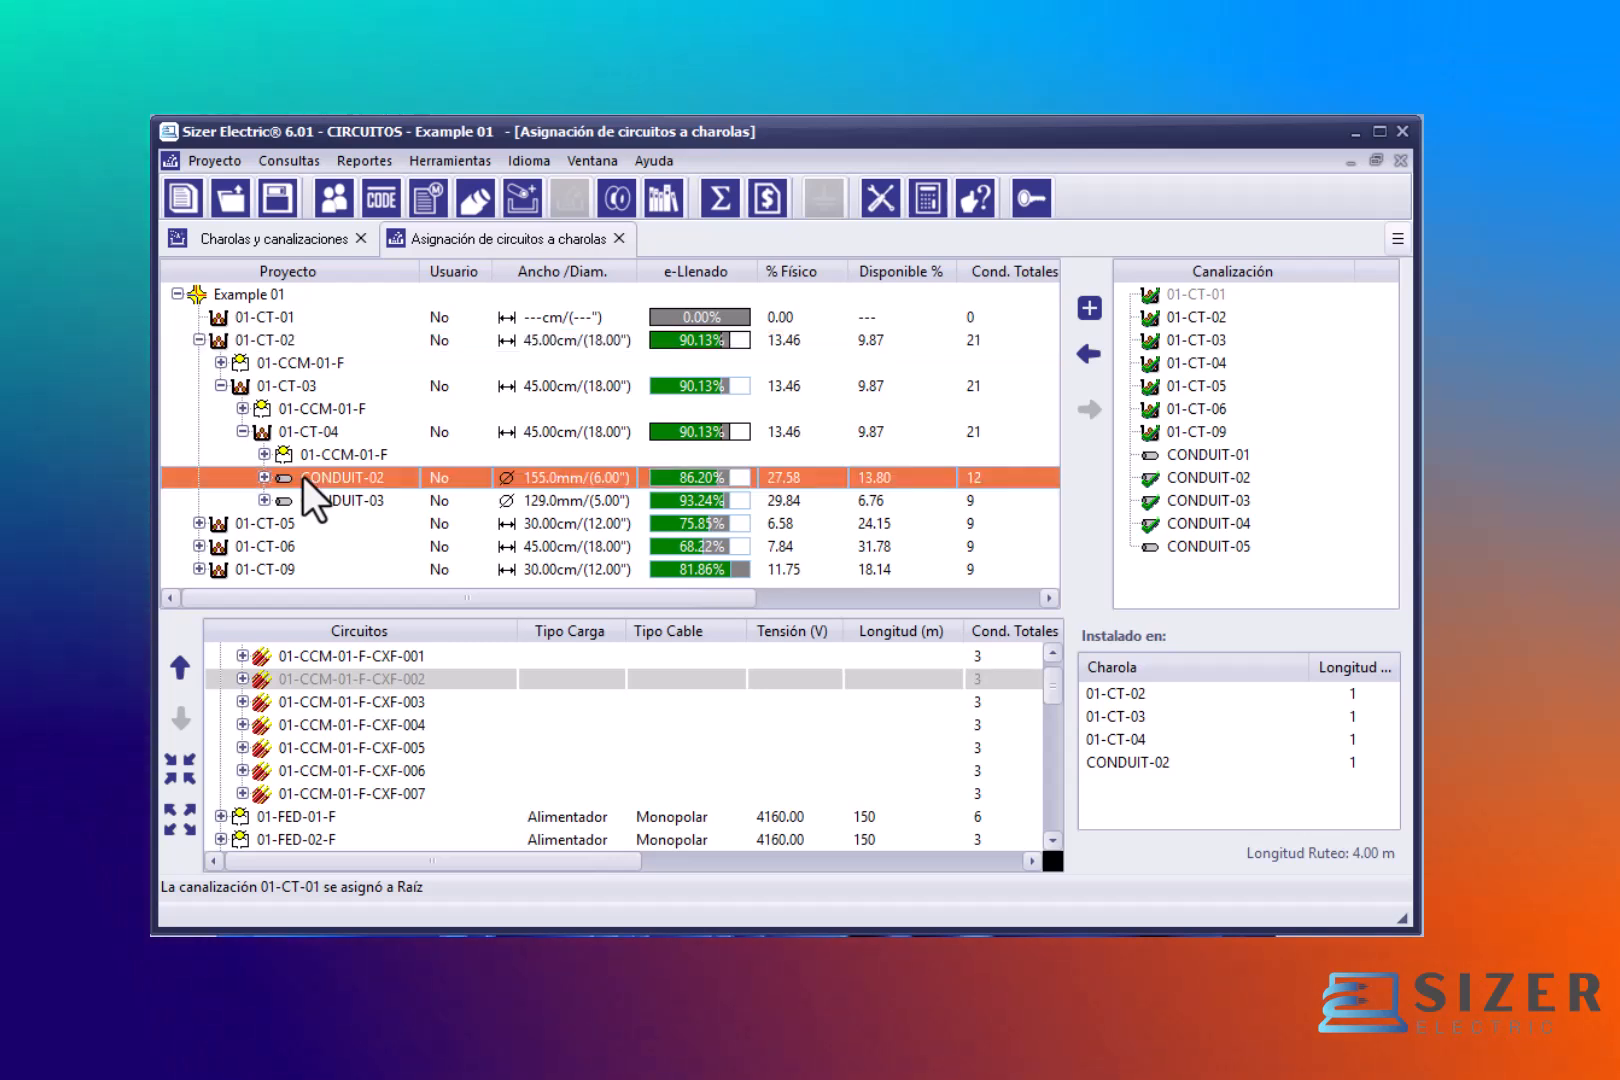
left_click(303, 496)
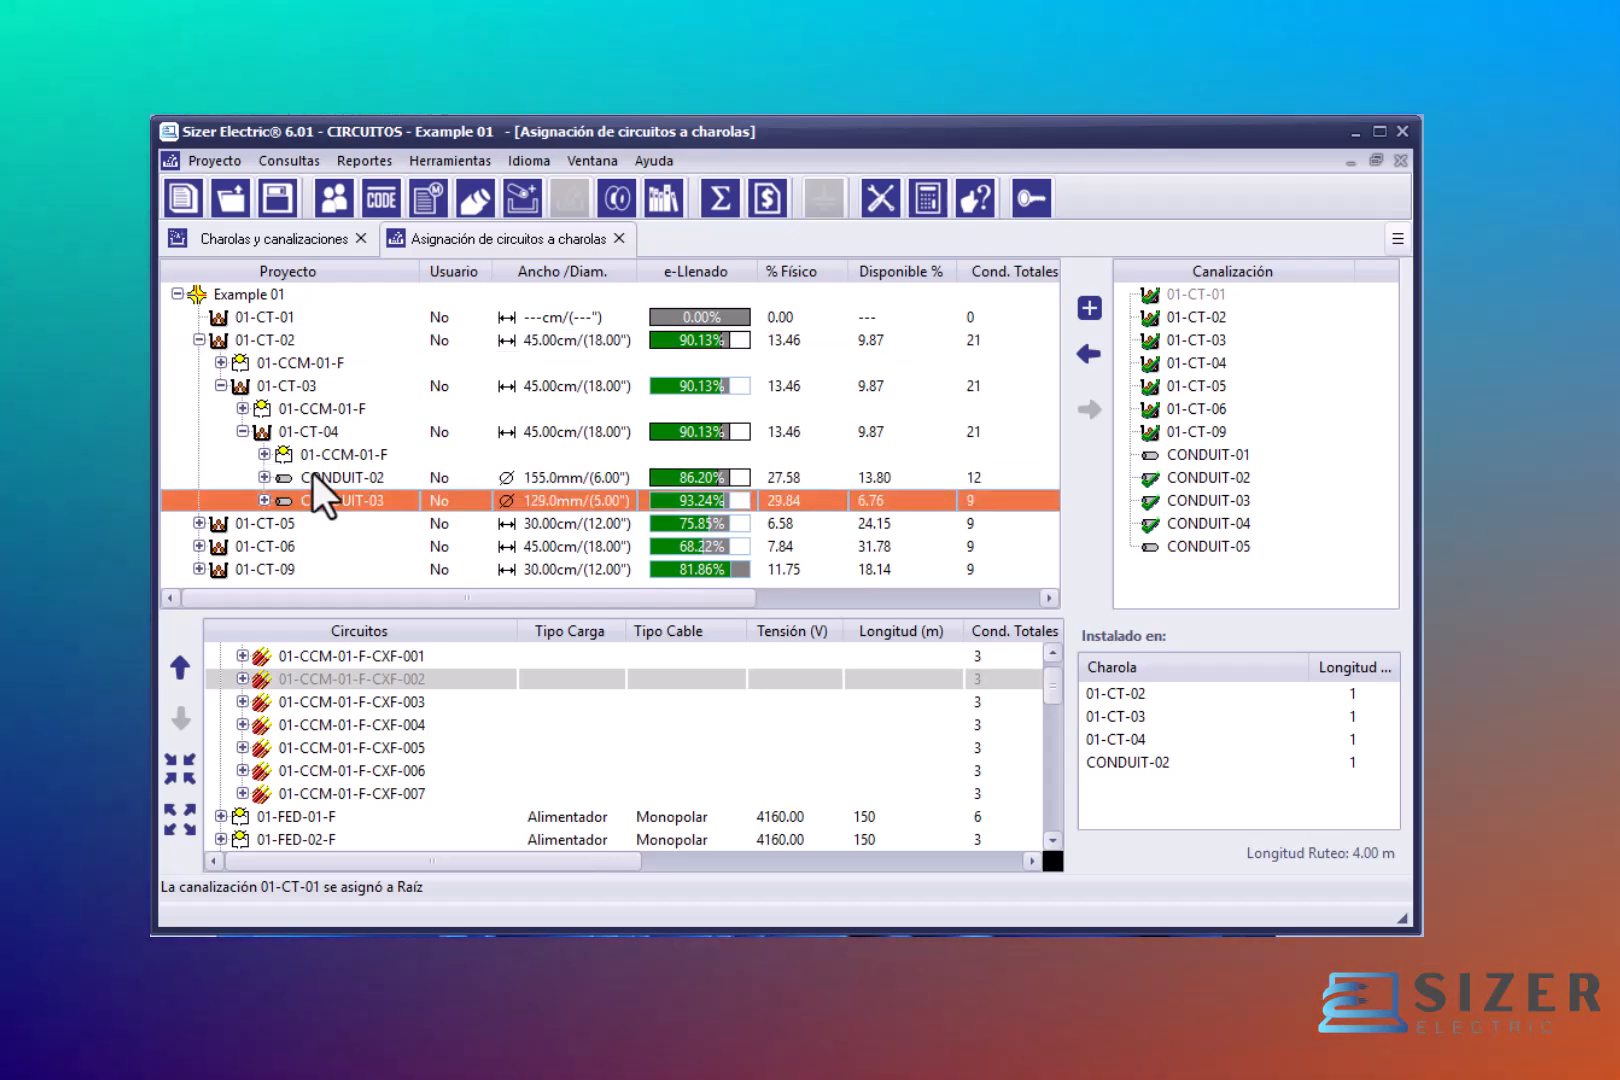
left_click(312, 475)
left_click(307, 495)
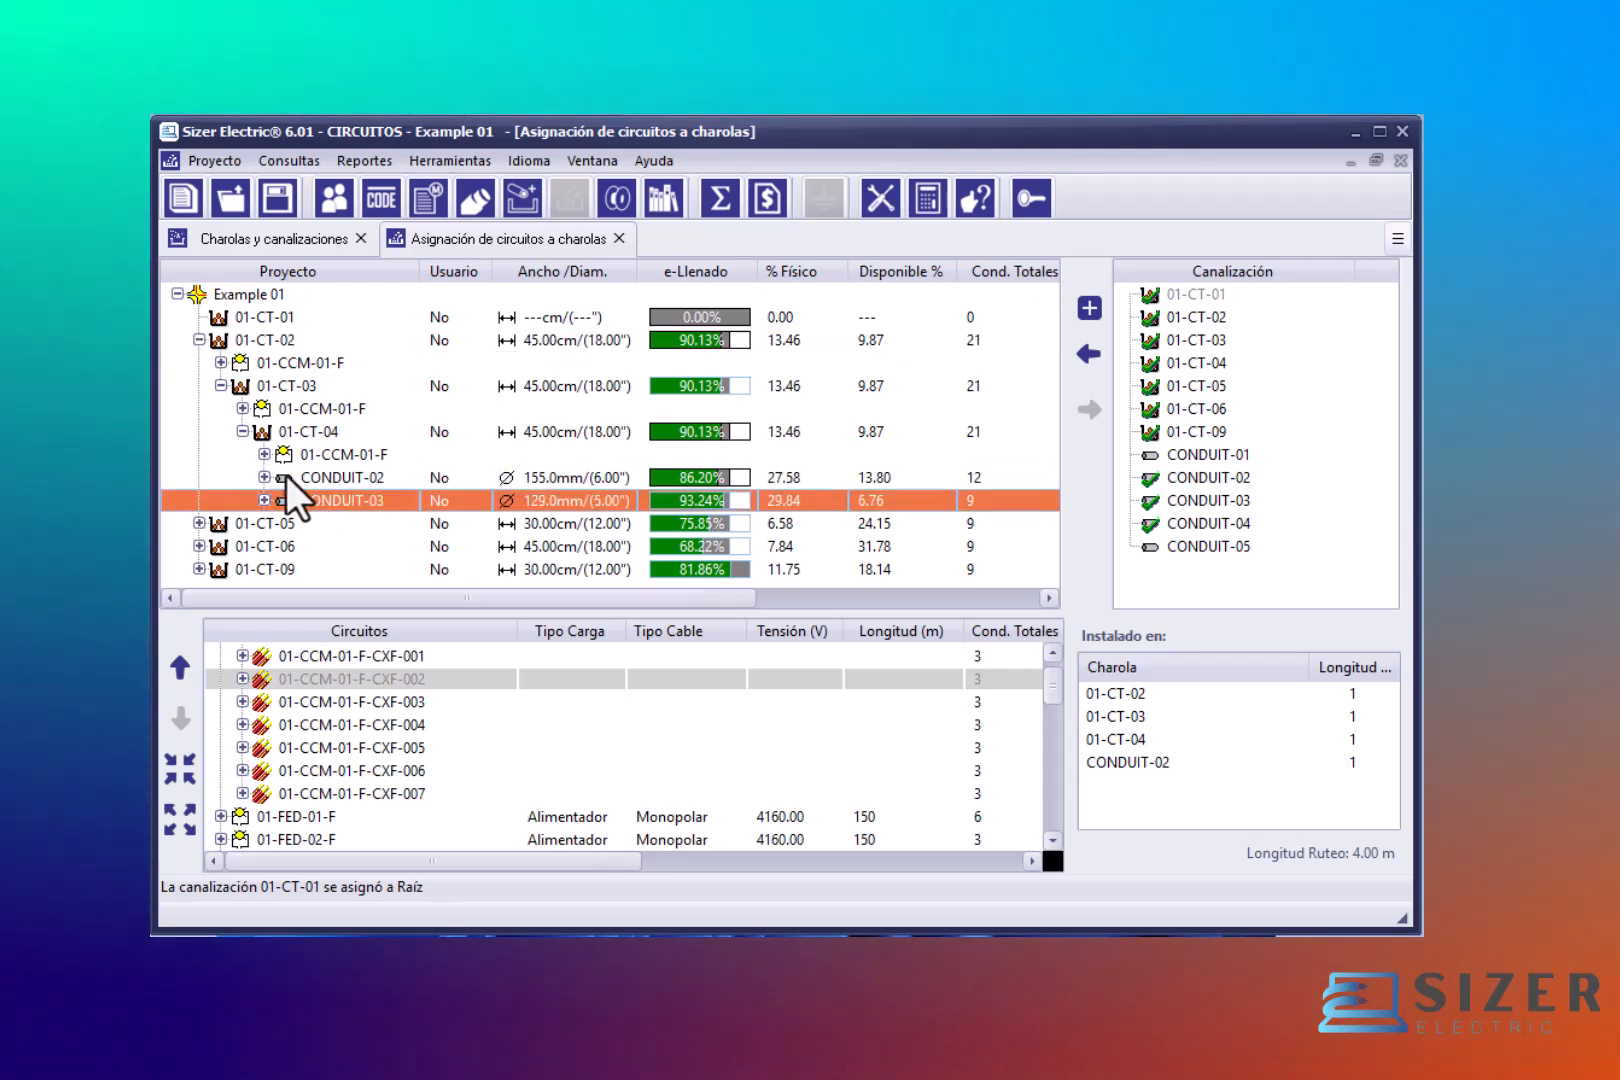
left_click(201, 341)
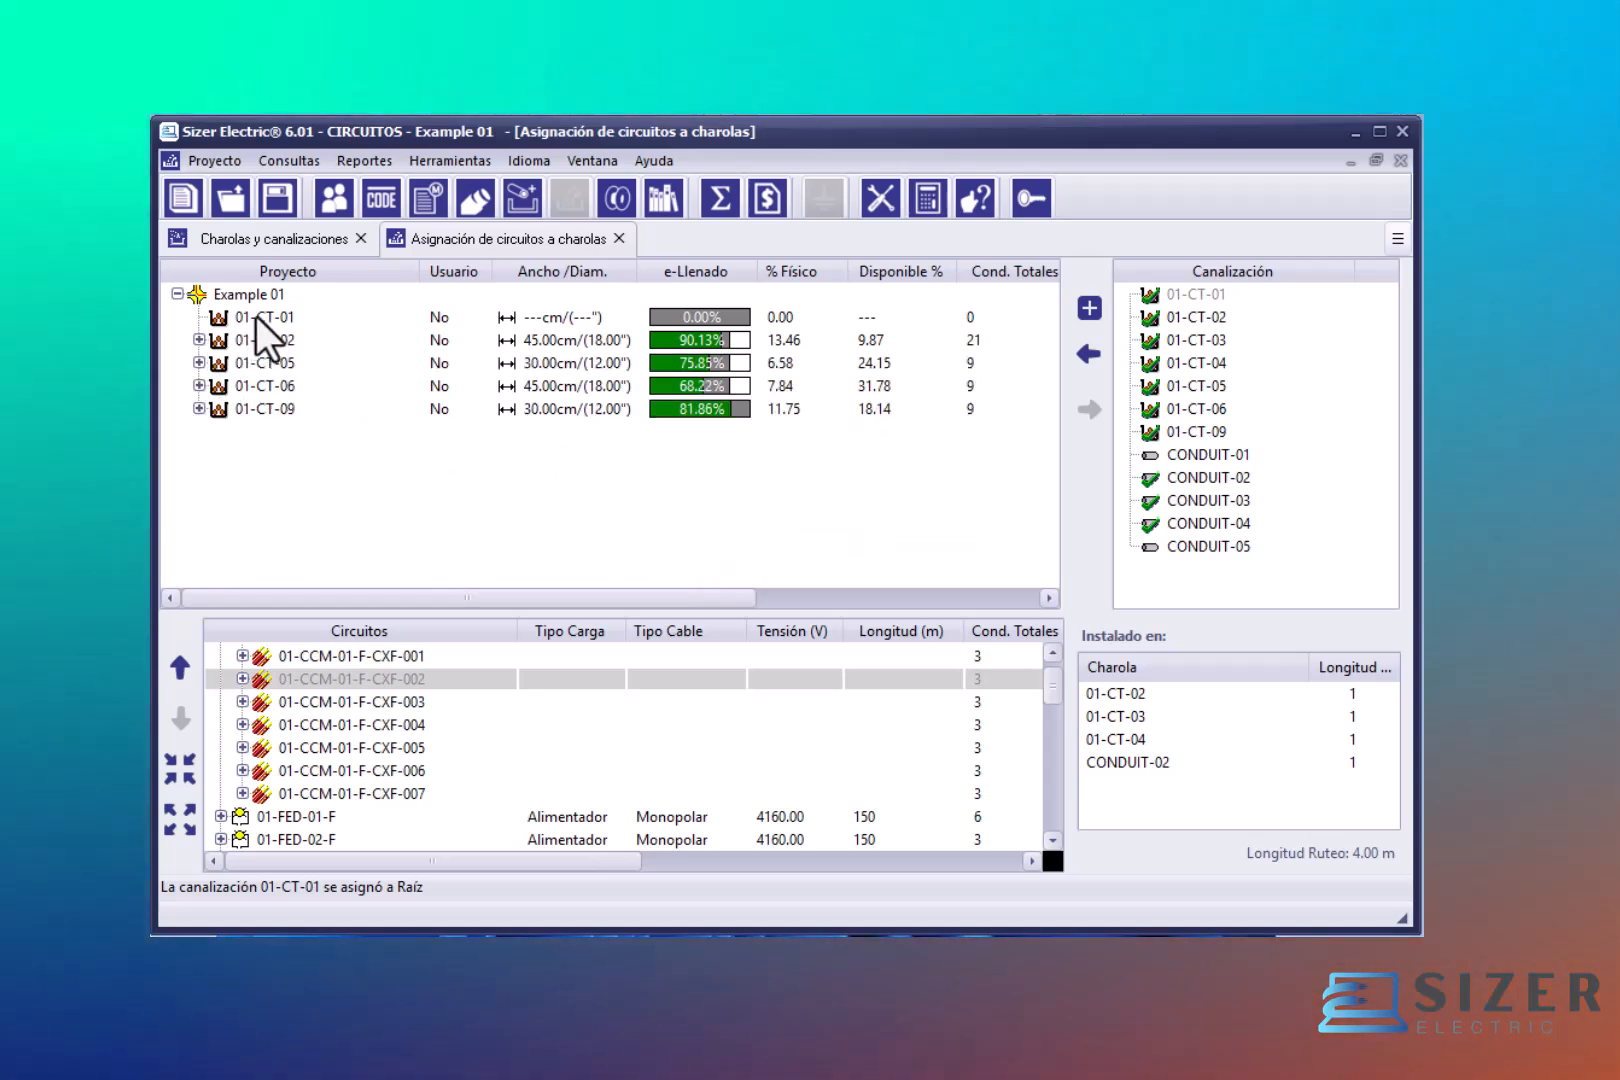
Step: Assign circuit 01-CCM-01-F to tray 01-CT-01 and select the assigned circuit under the tray
left_click(256, 316)
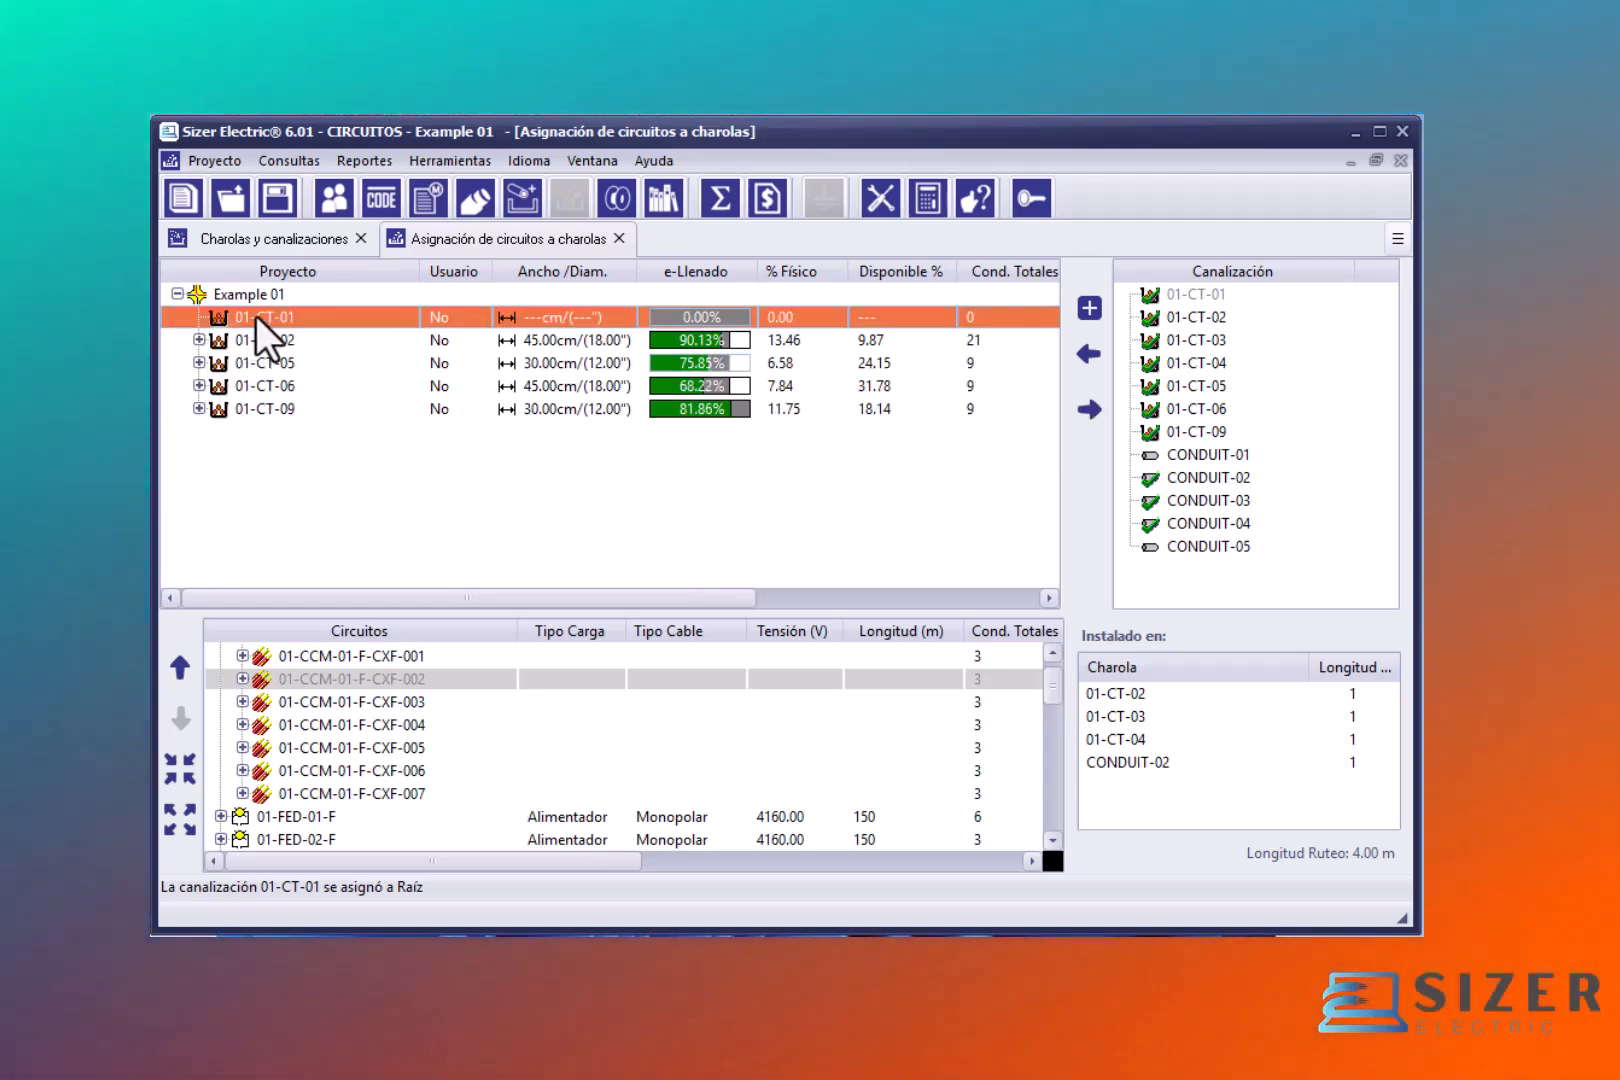
scroll(328, 745, "up", 2)
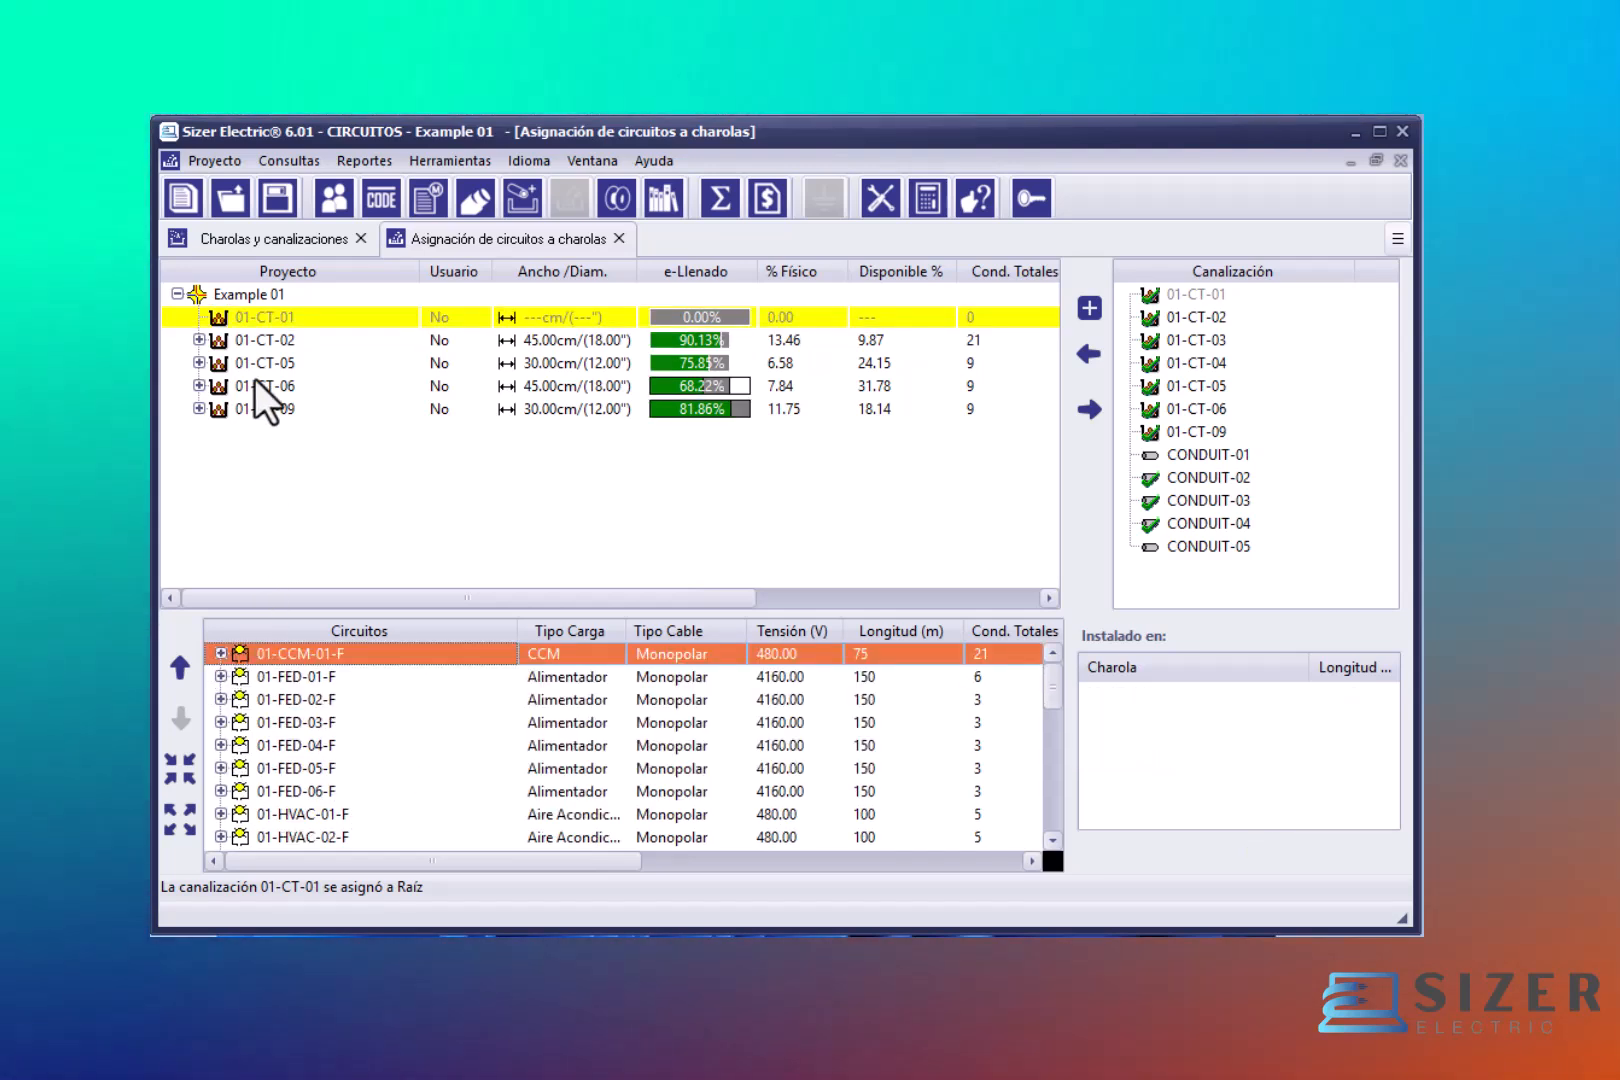
left_click(270, 318)
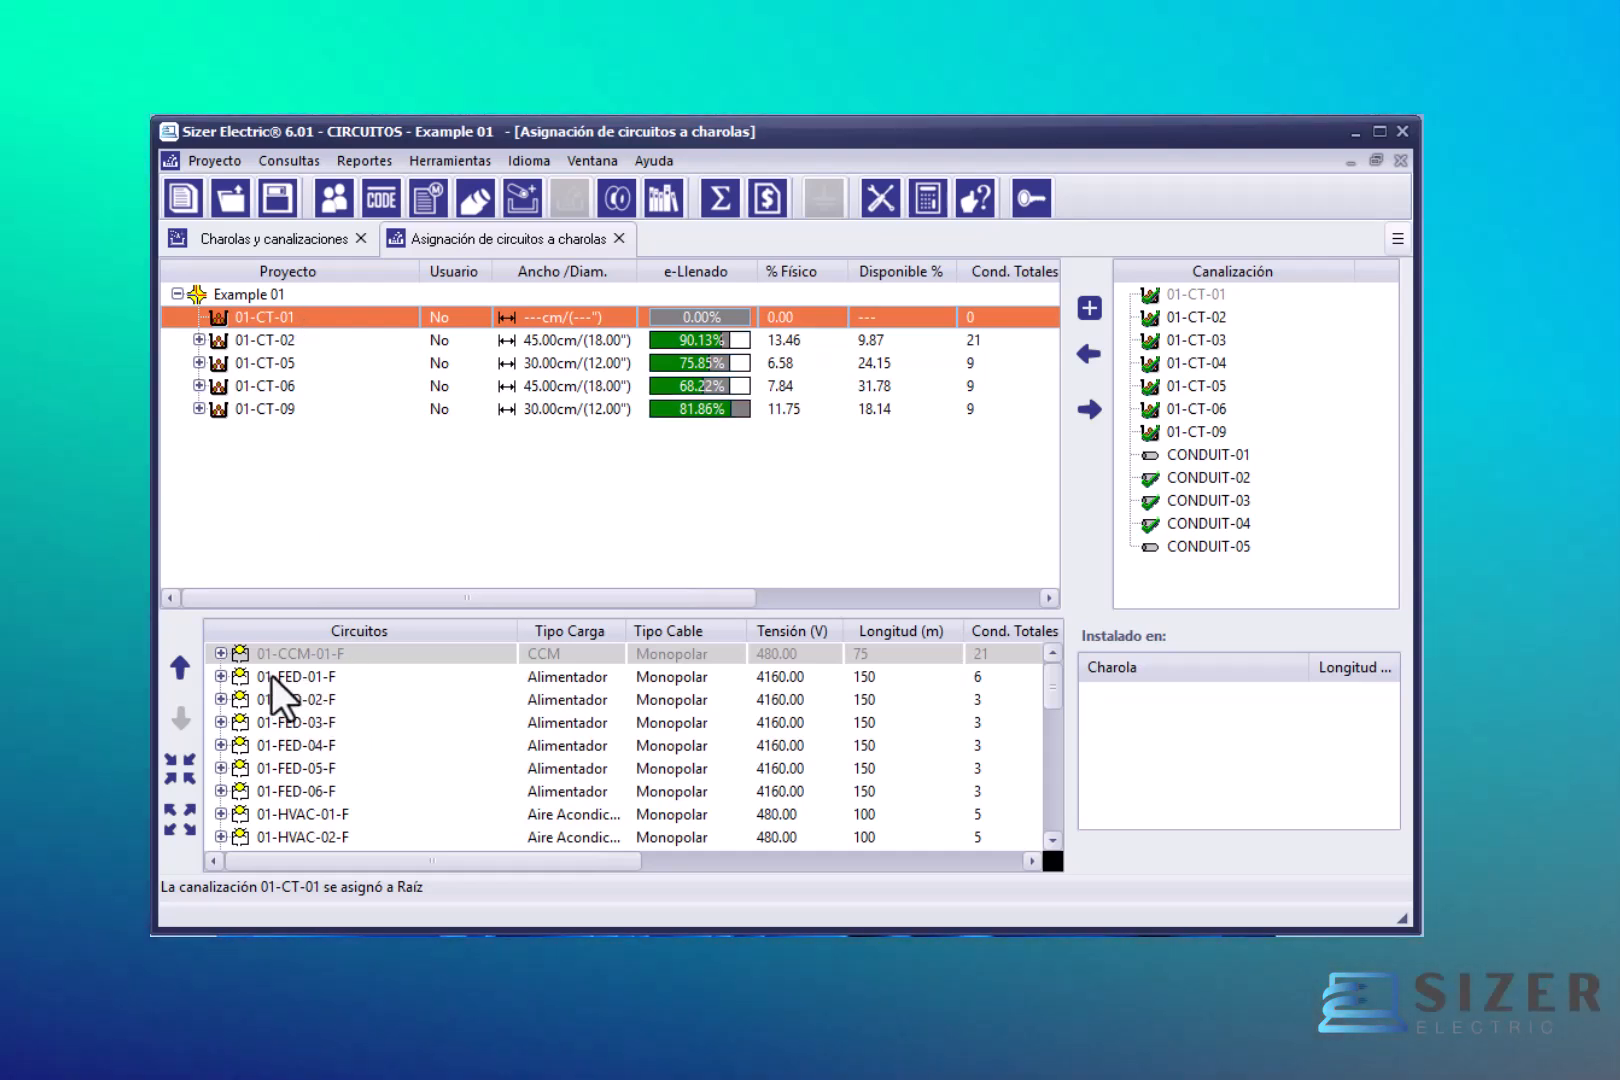
left_click(288, 658)
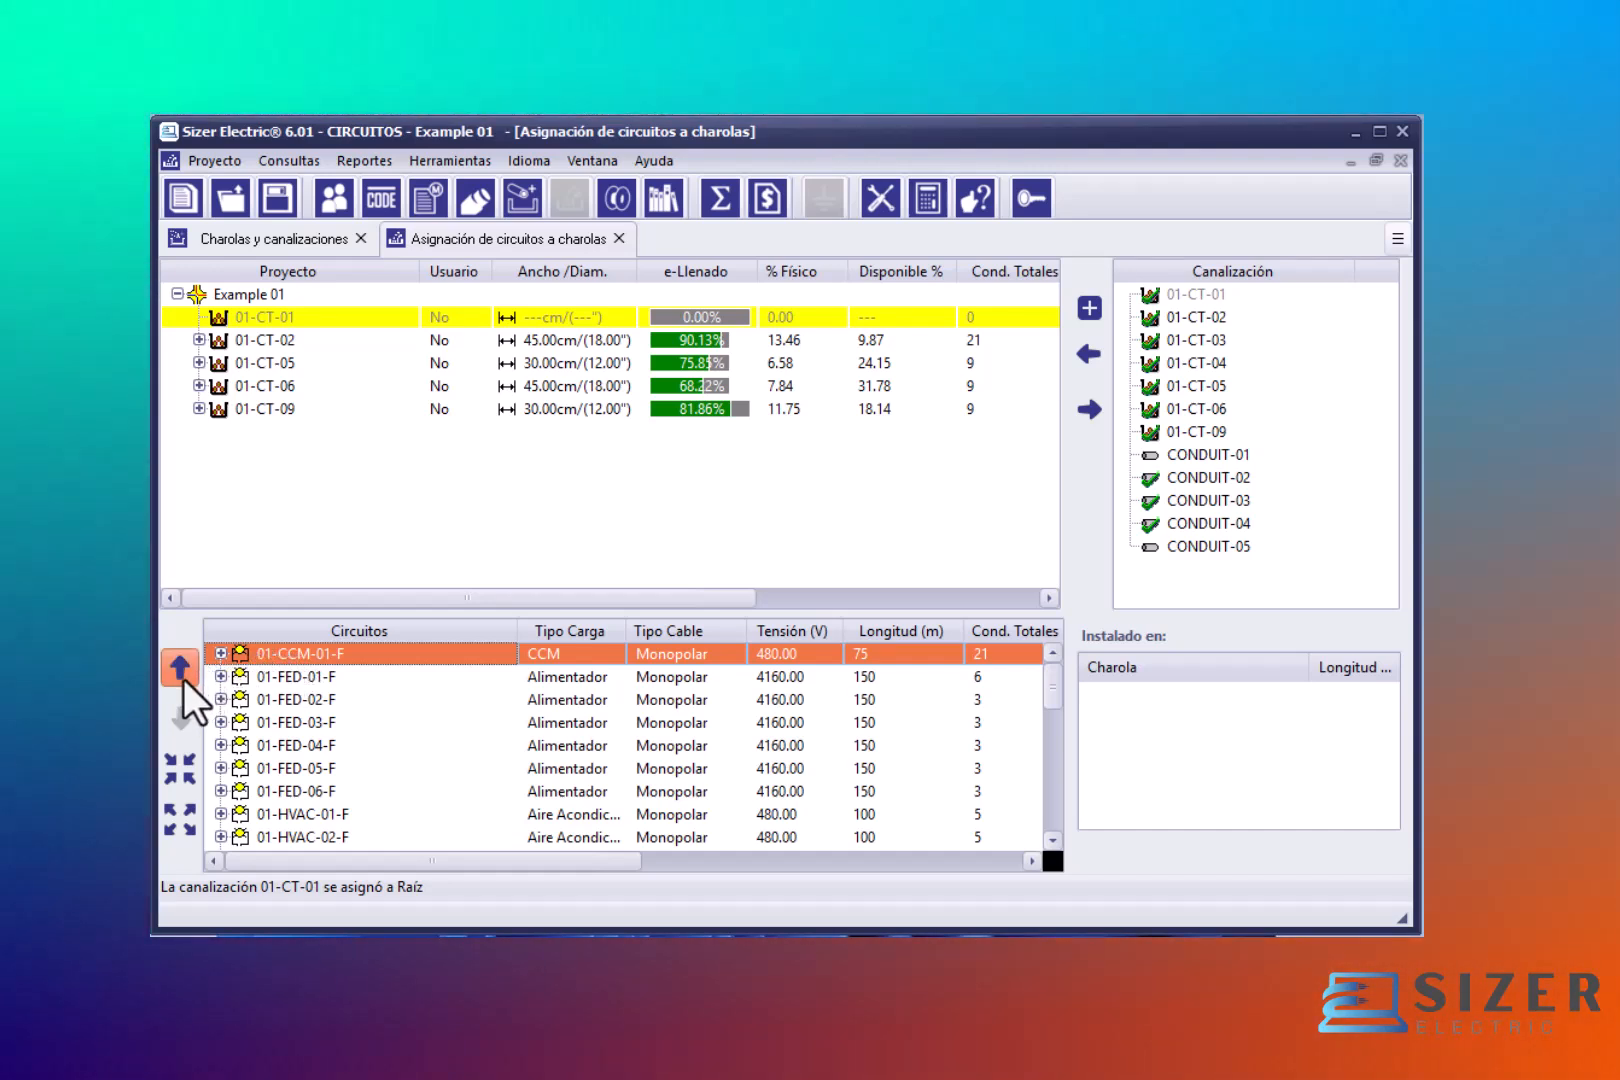
right_click(314, 655)
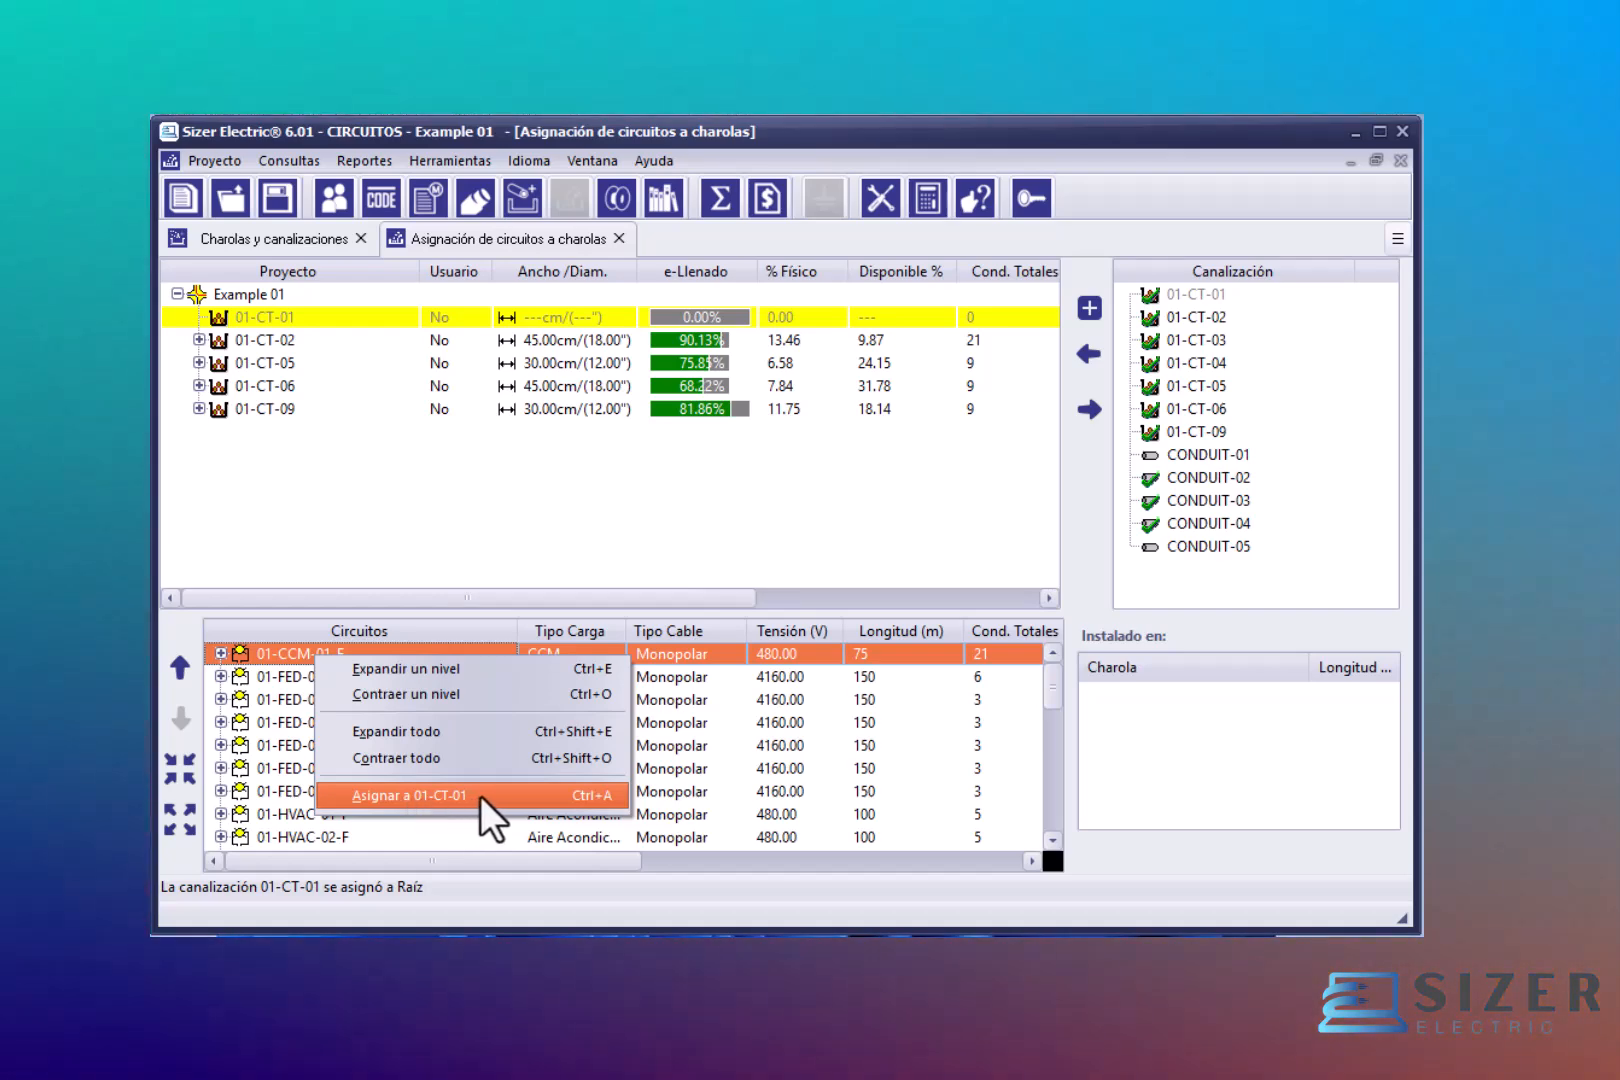
left_click(480, 795)
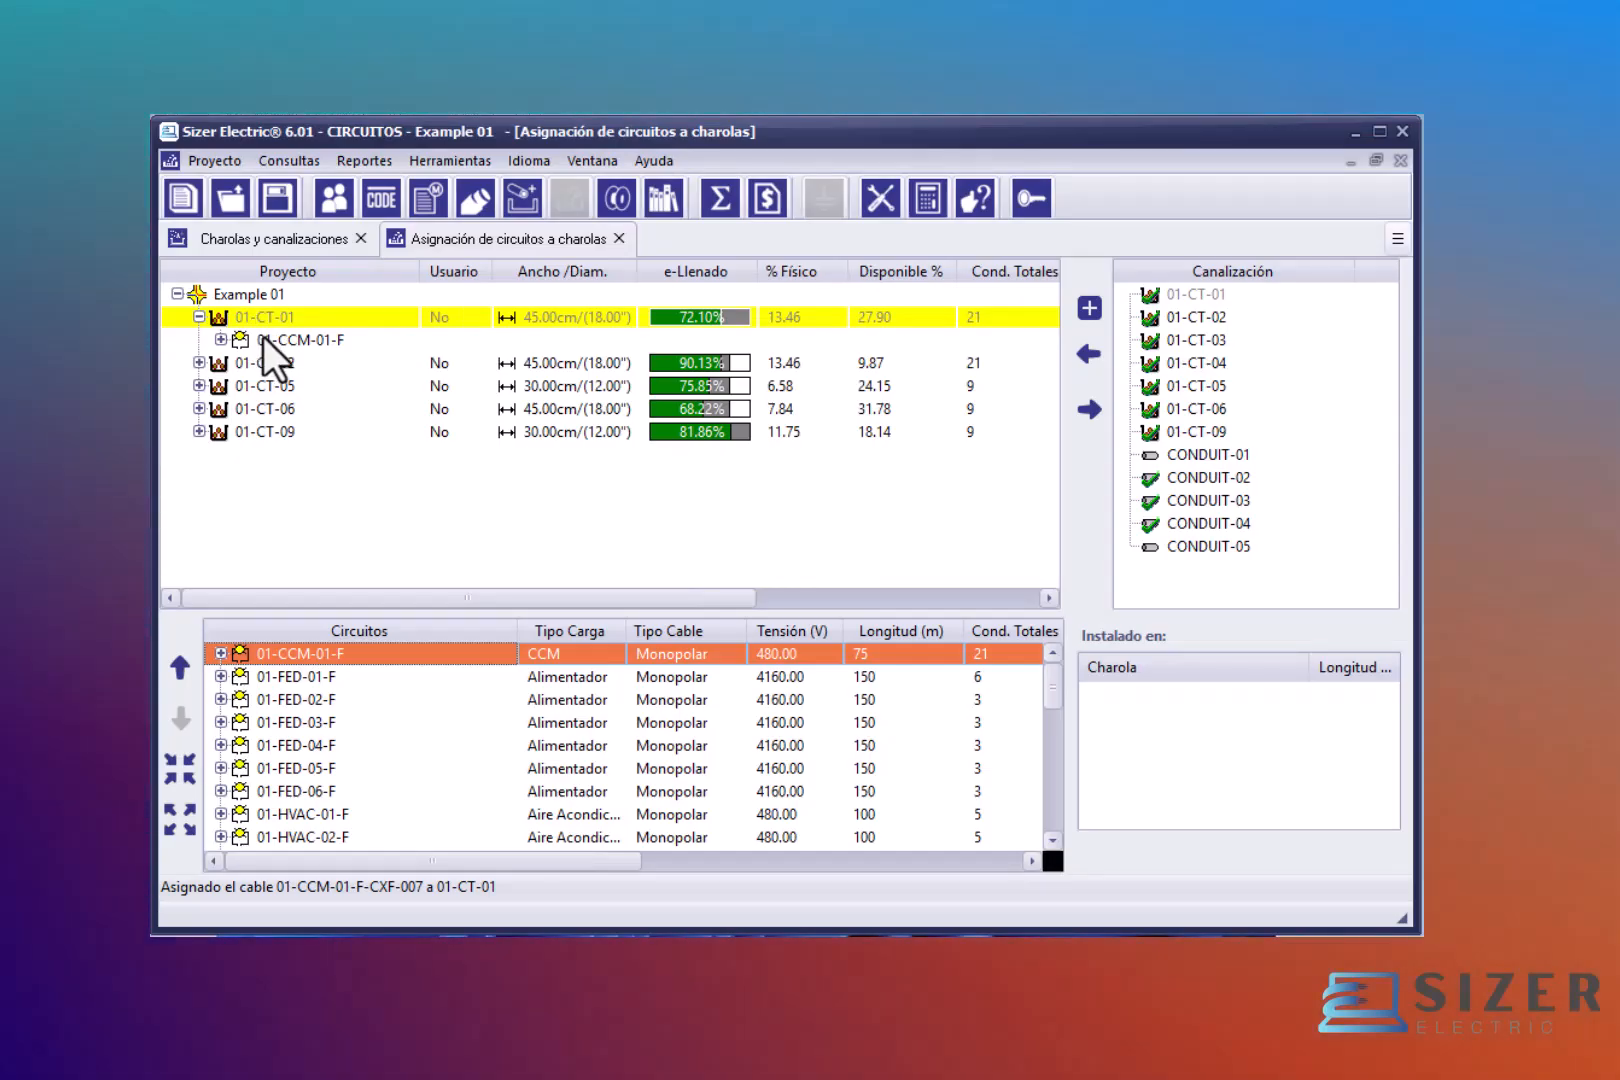
left_click(265, 337)
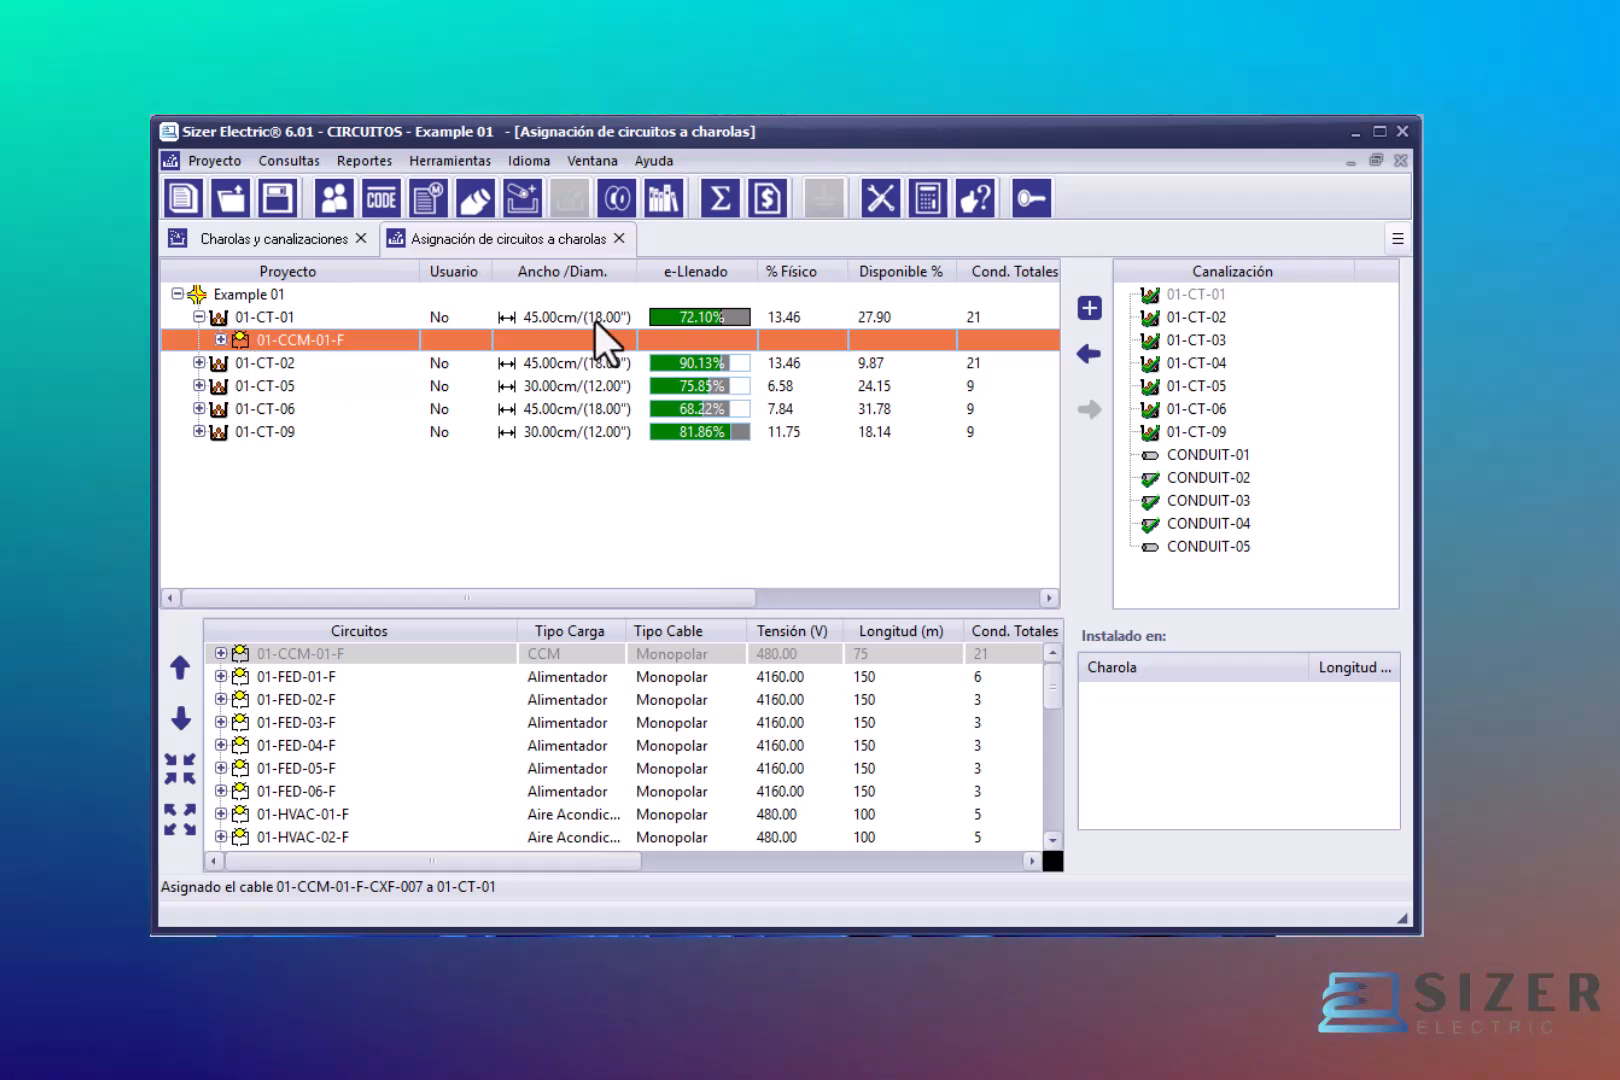
Step: Review tray 01-CT-01's values across the project tree columns, including total weight, channel type and class
left_click(594, 319)
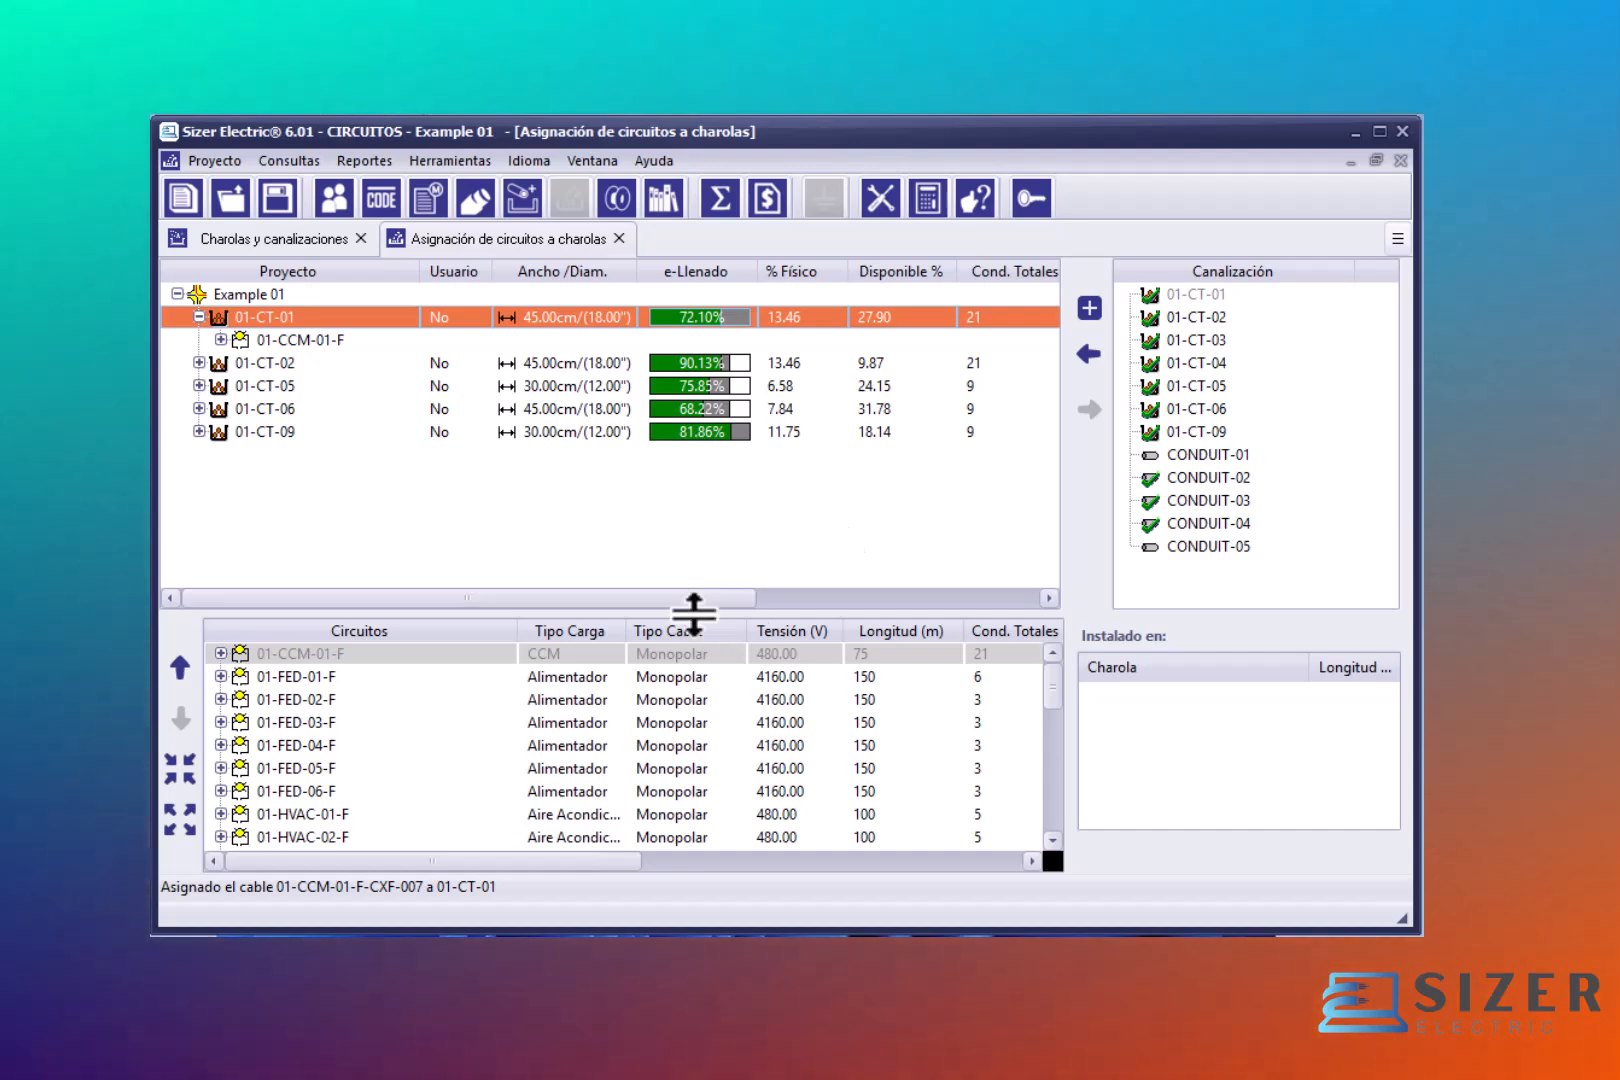
left_click_drag(693, 597, 965, 607)
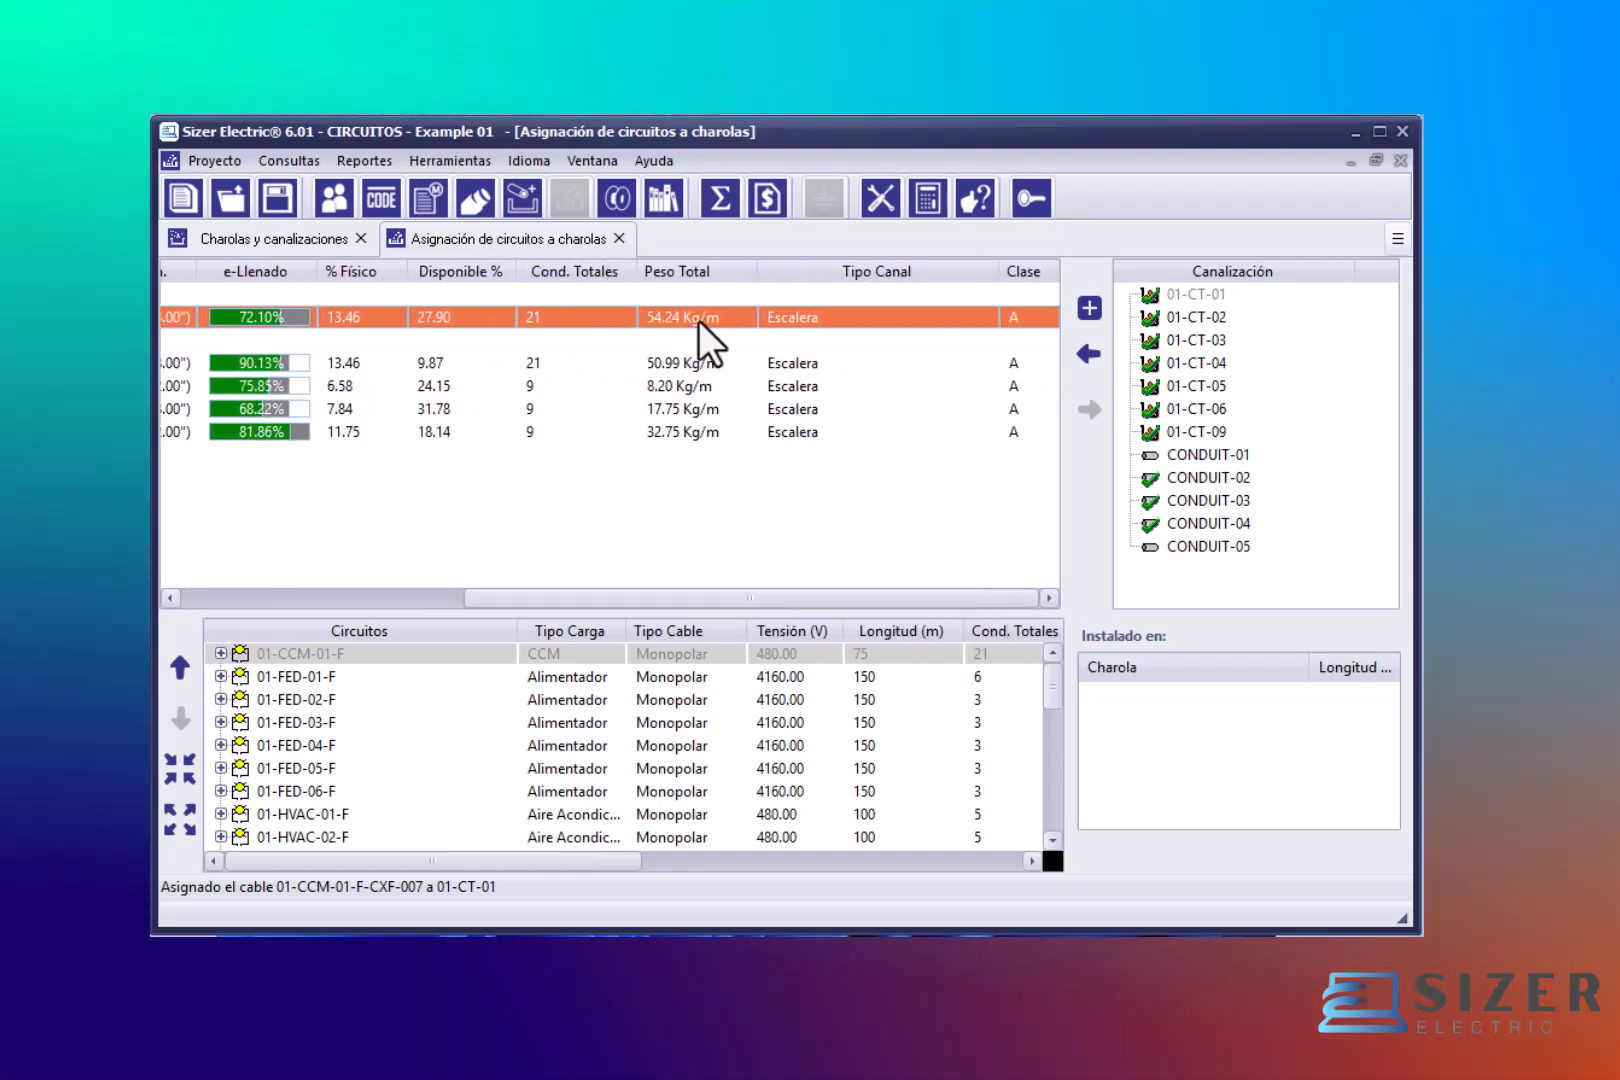
left_click_drag(560, 603, 221, 607)
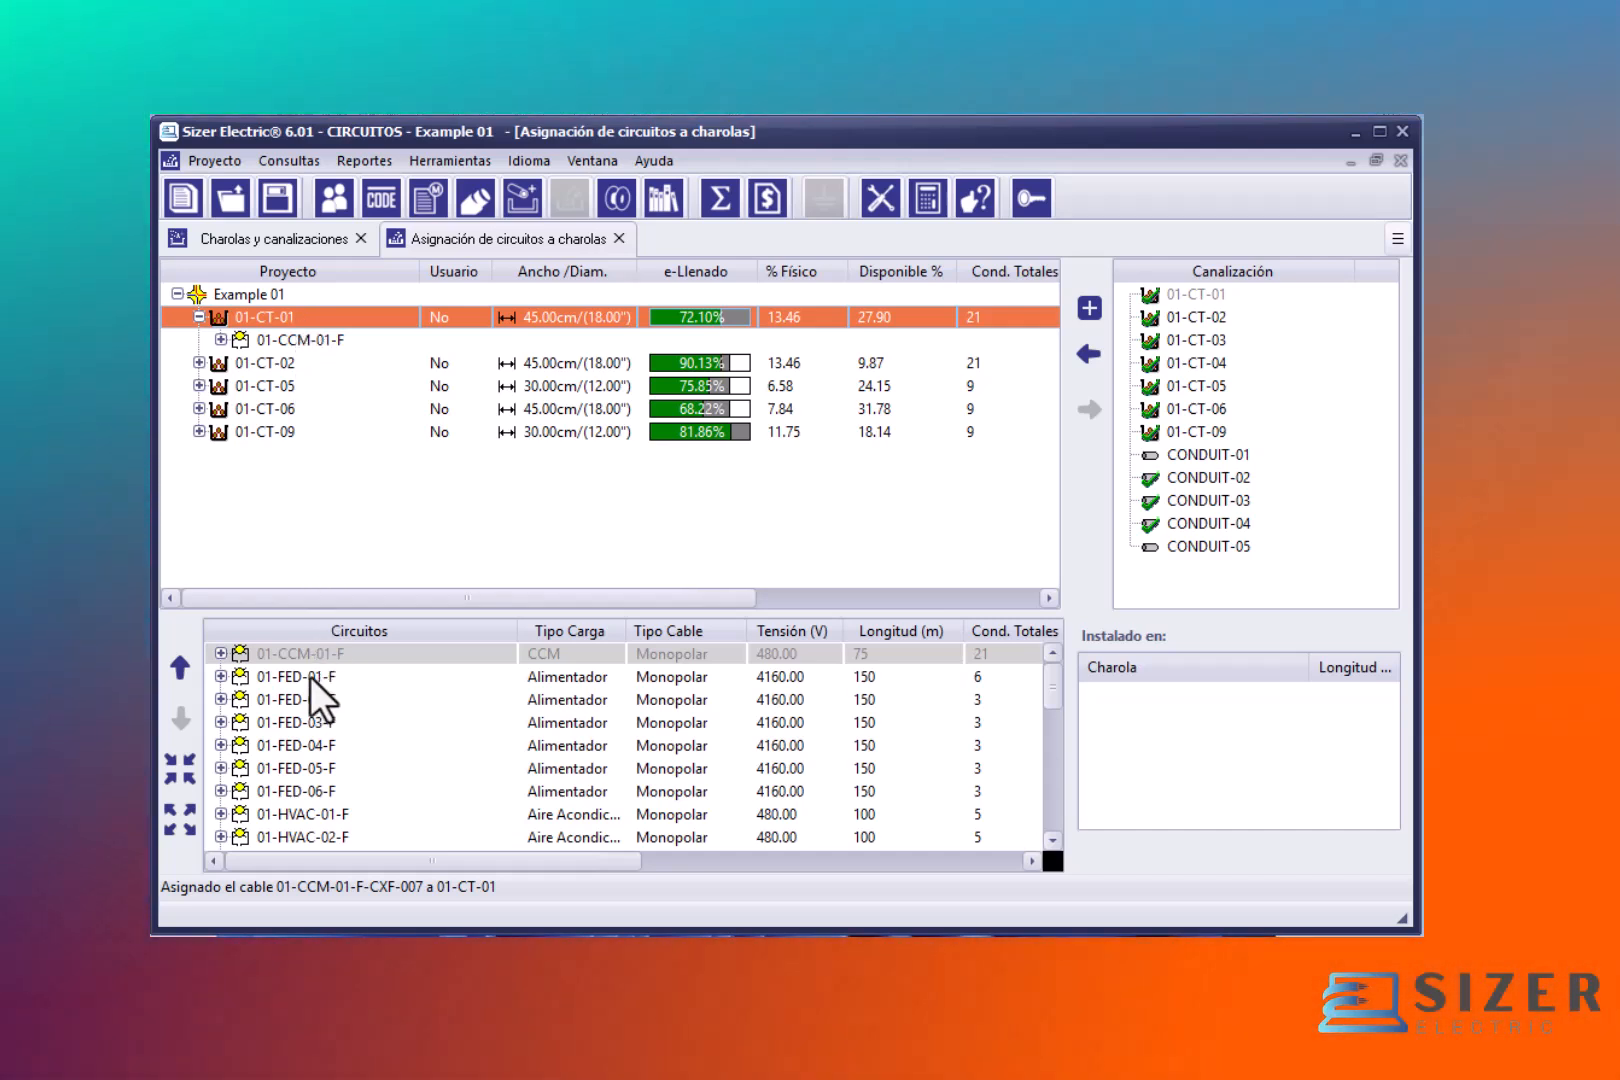
Step: Assign circuit 01-FED-01-F to tray 01-CT-01 and select the assigned circuit under the tray
left_click(310, 676)
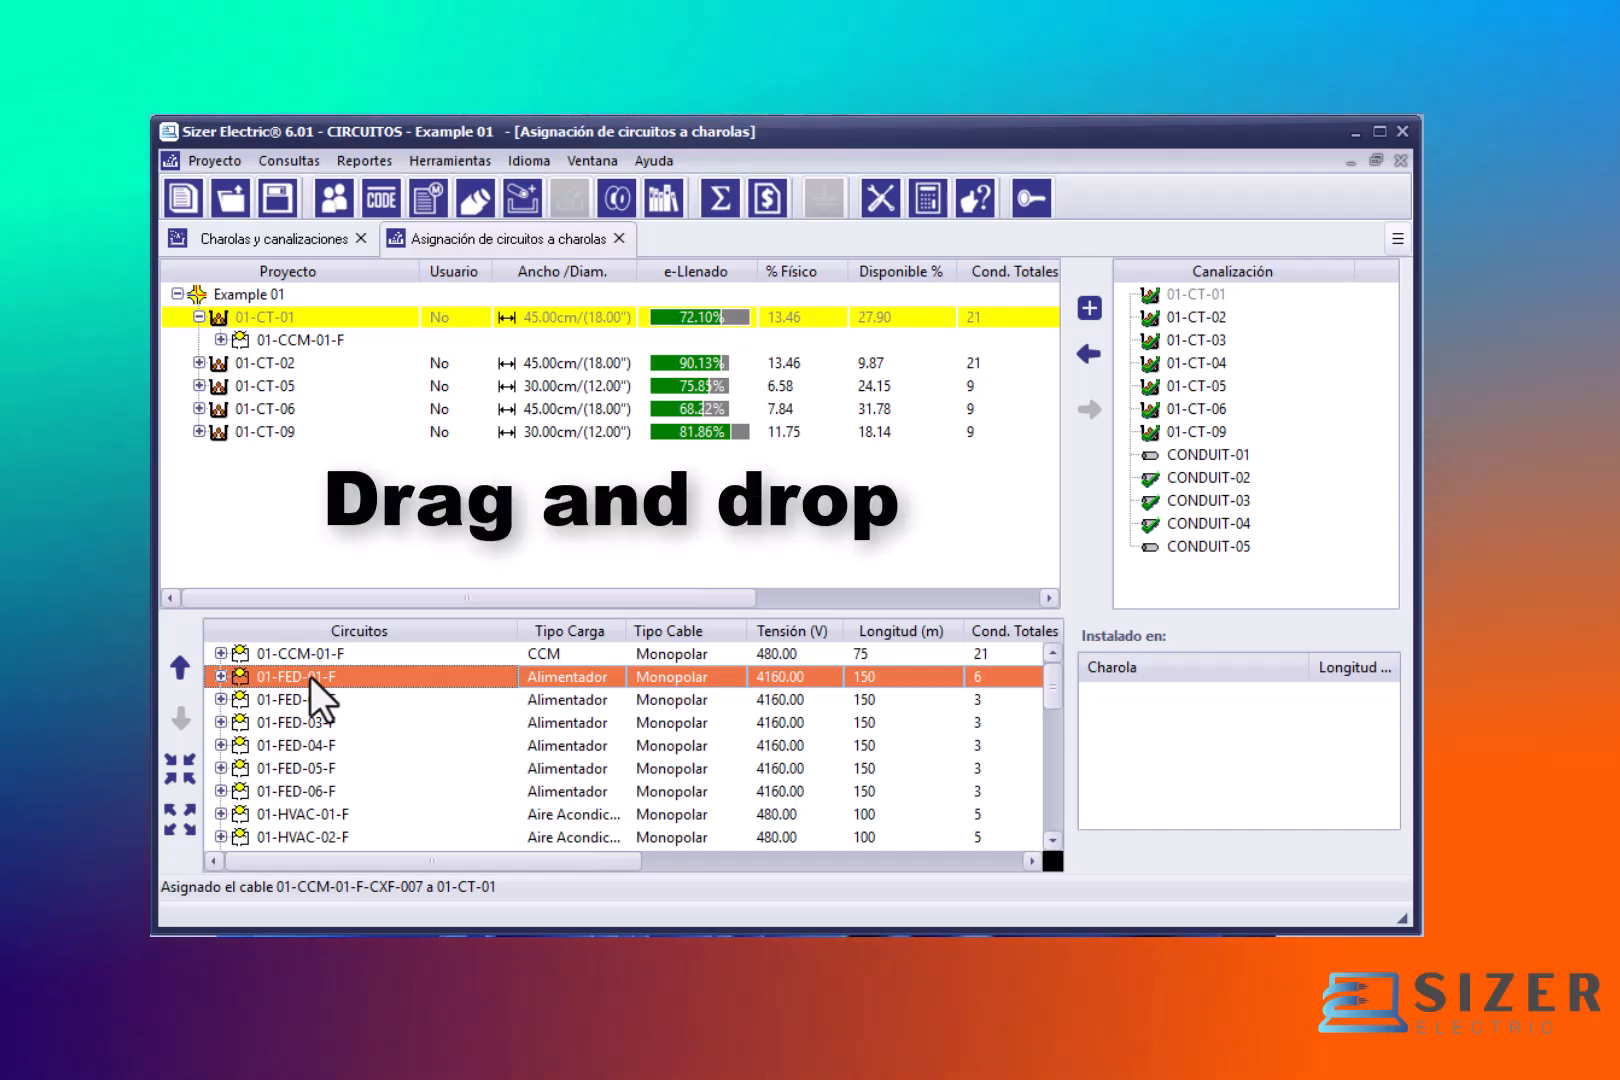
left_click_drag(310, 676, 290, 317)
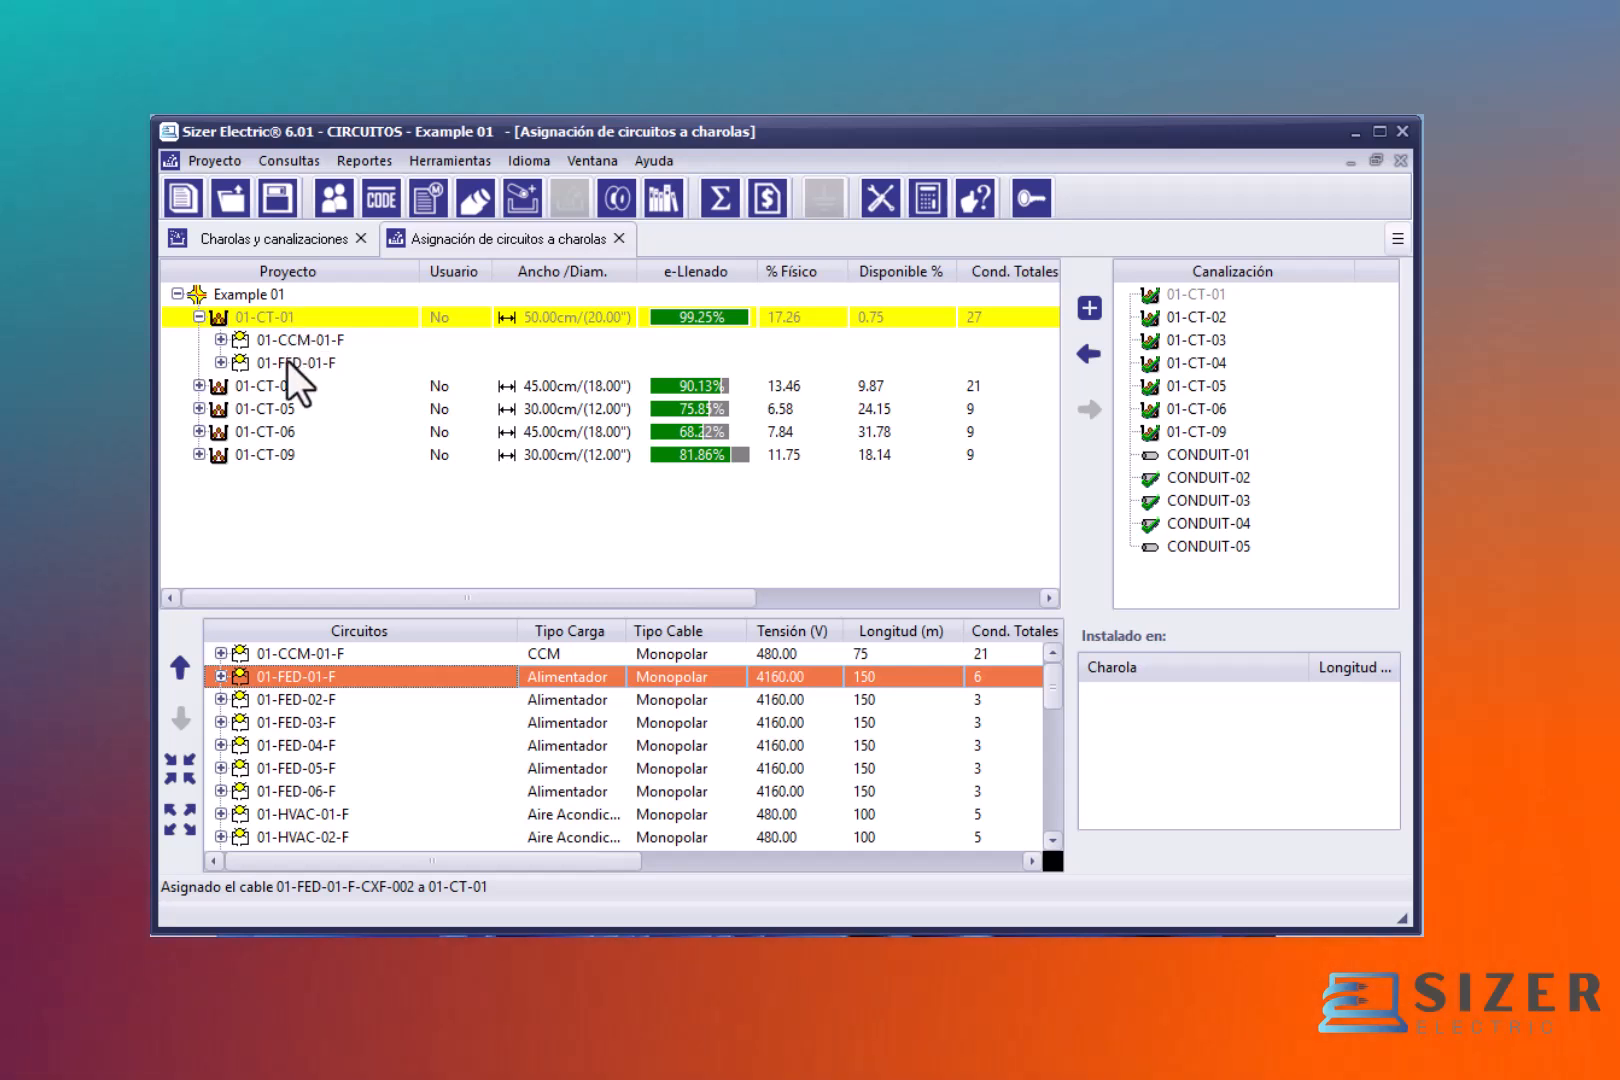
left_click(288, 359)
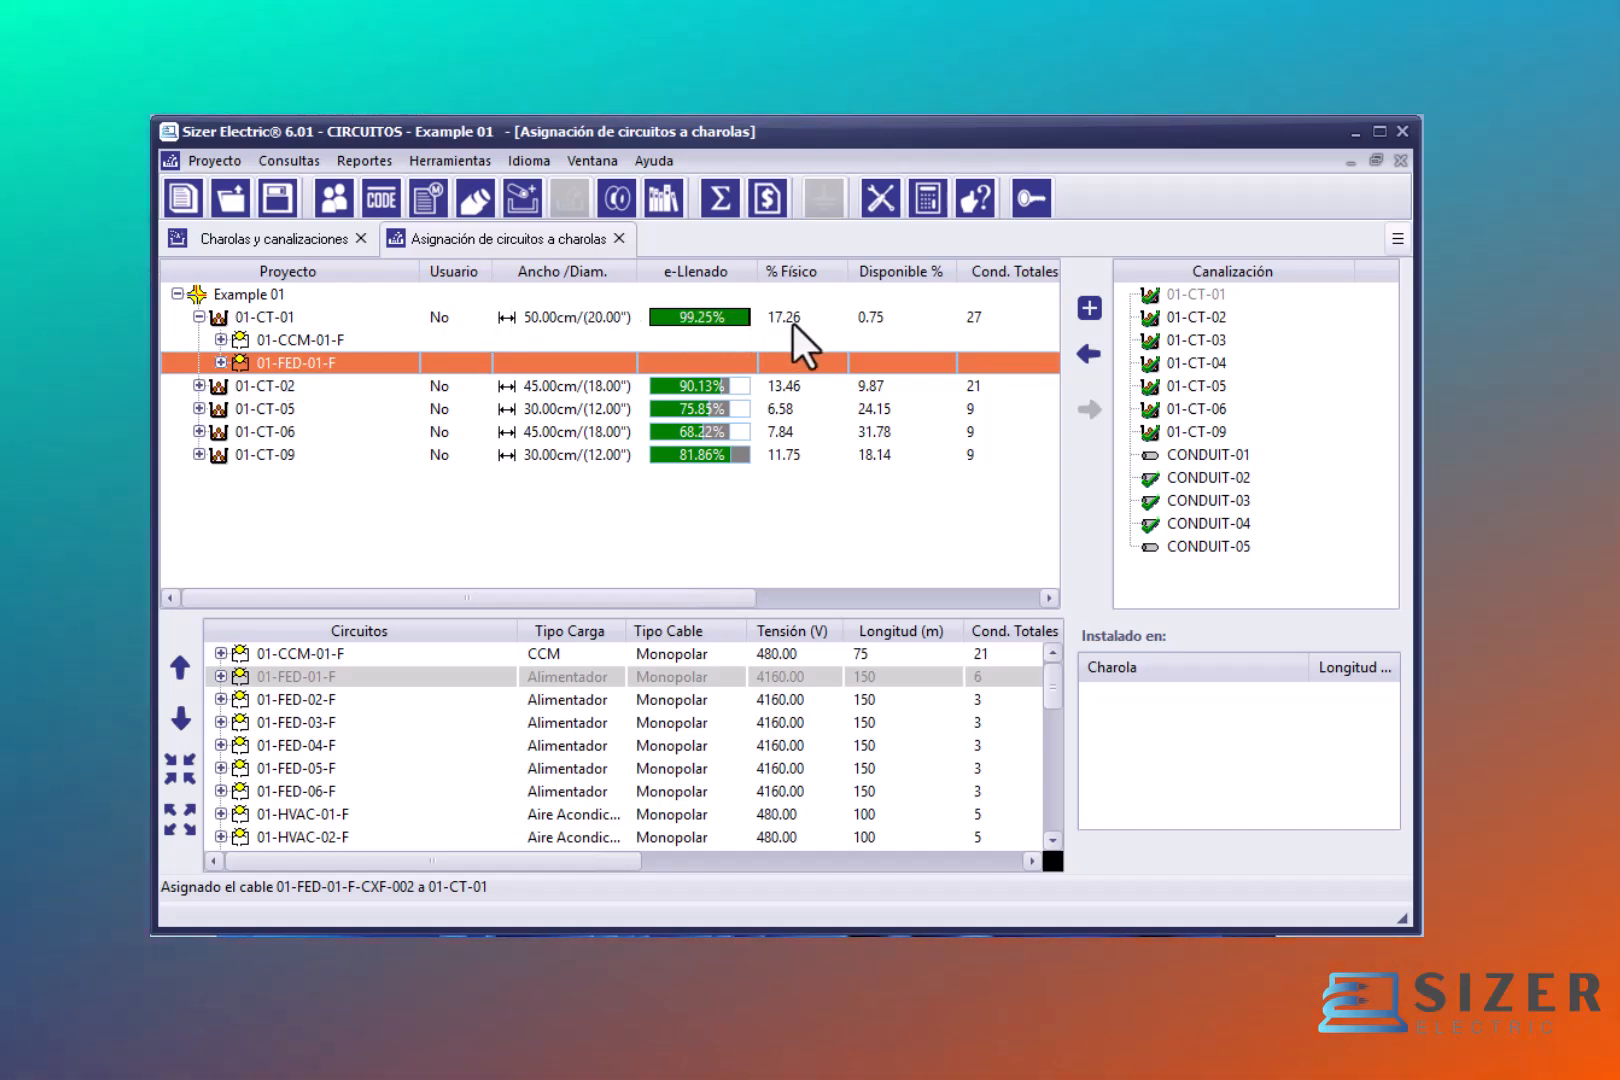
Step: Assign raceway CONDUIT-01 to tray 01-CT-01 and select the conduit nested under it
left_click(879, 314)
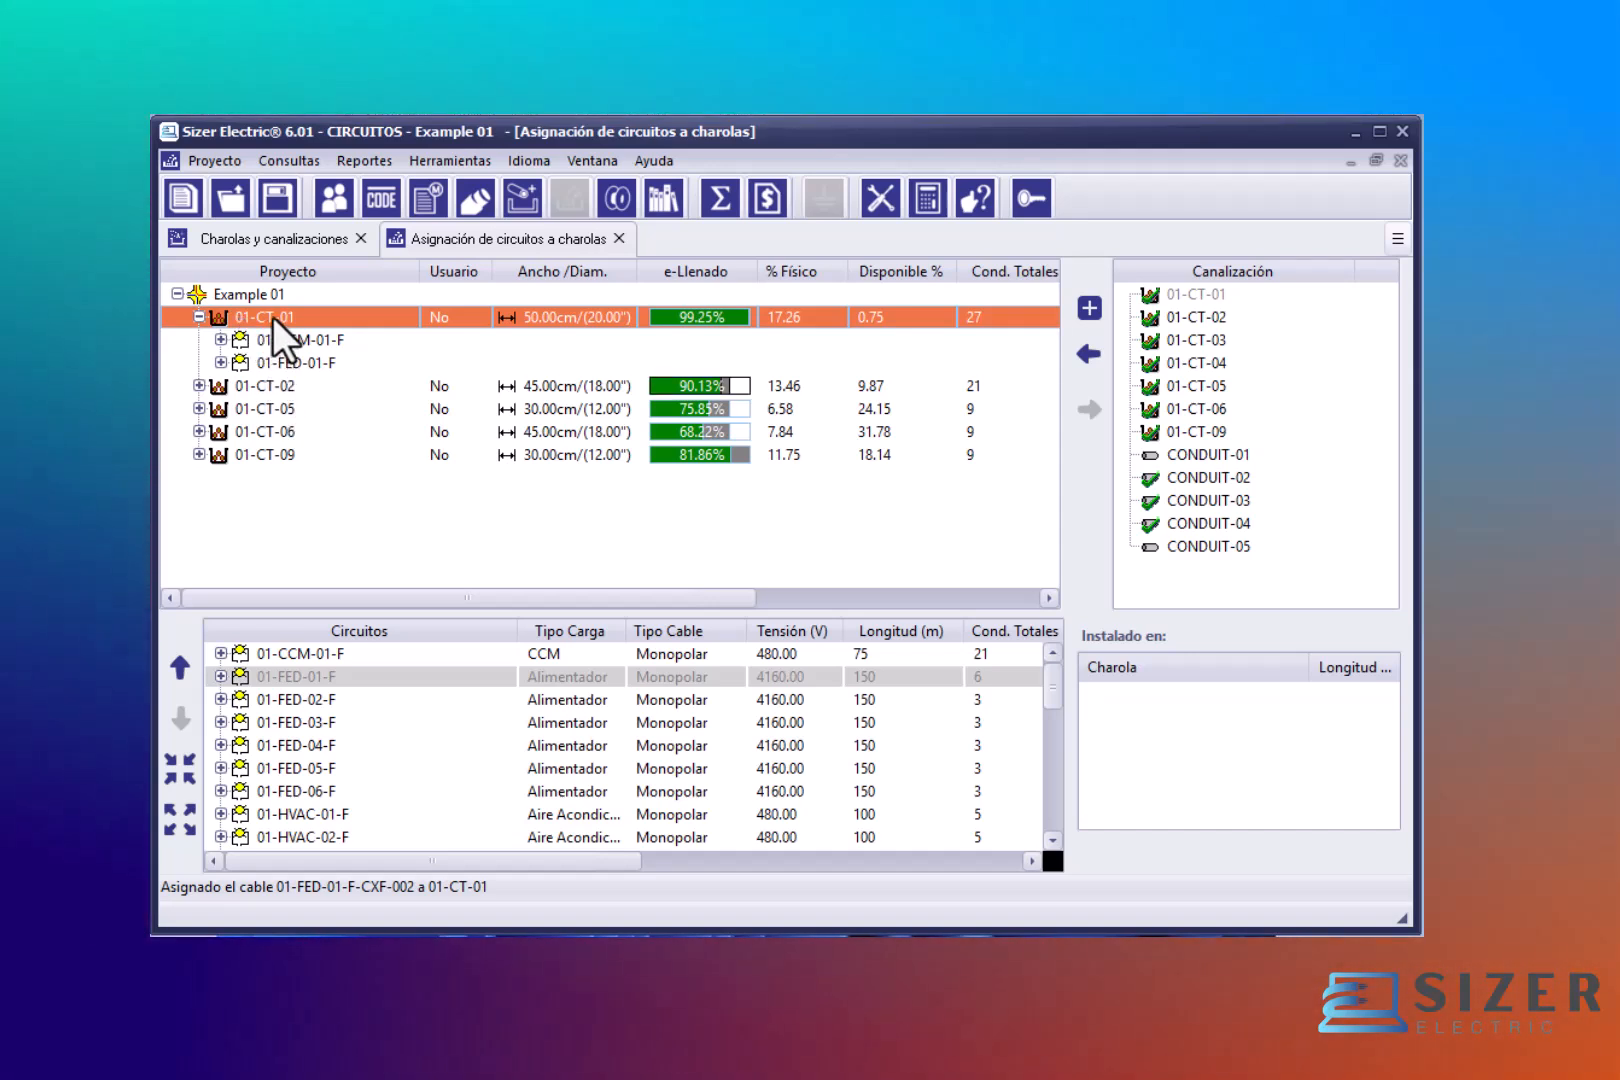
left_click(1216, 455)
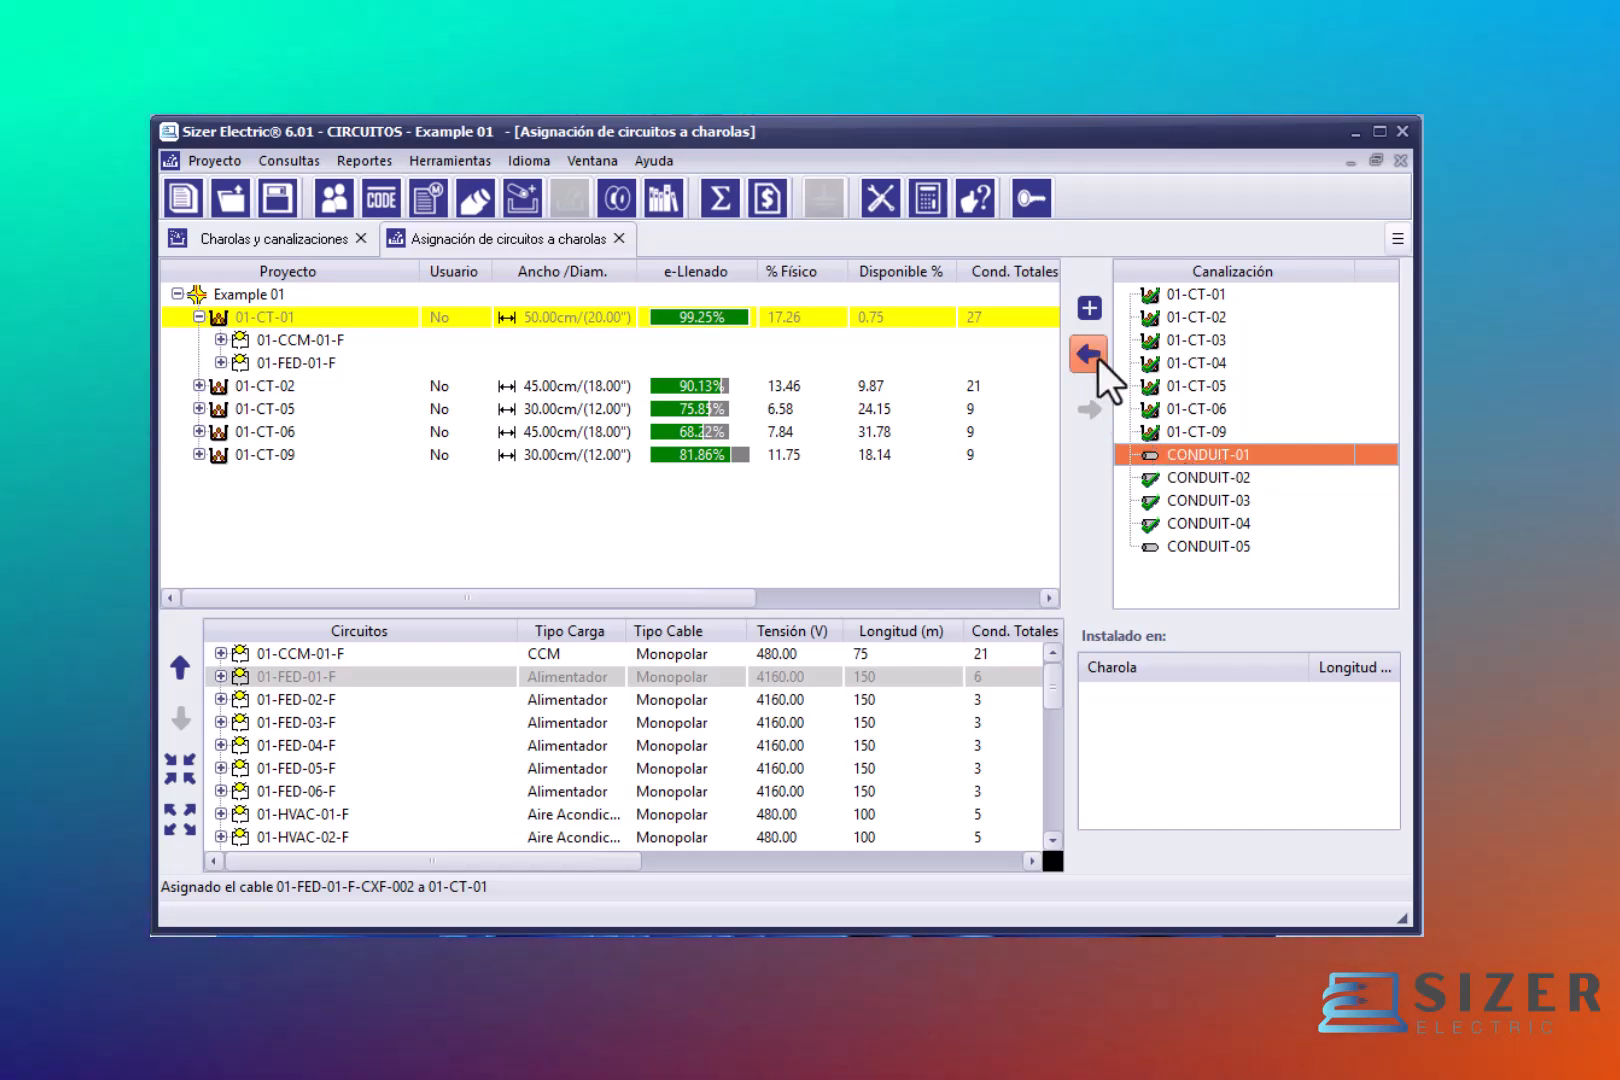
left_click(1098, 359)
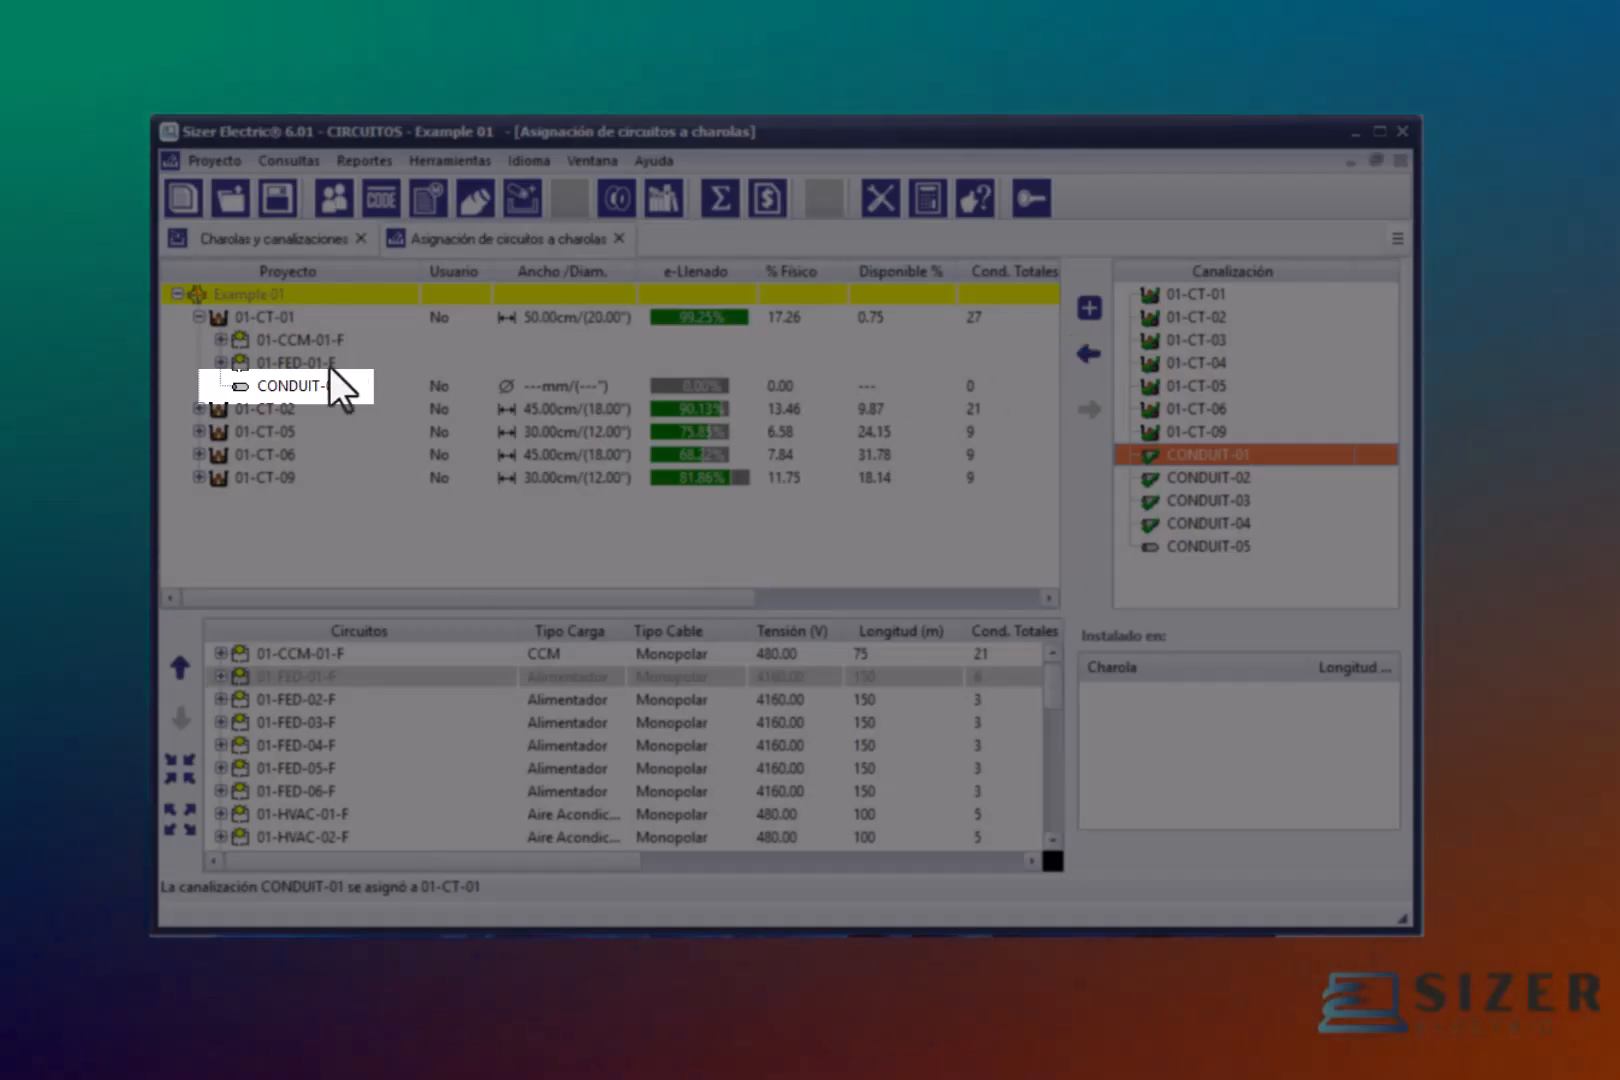
left_click(315, 379)
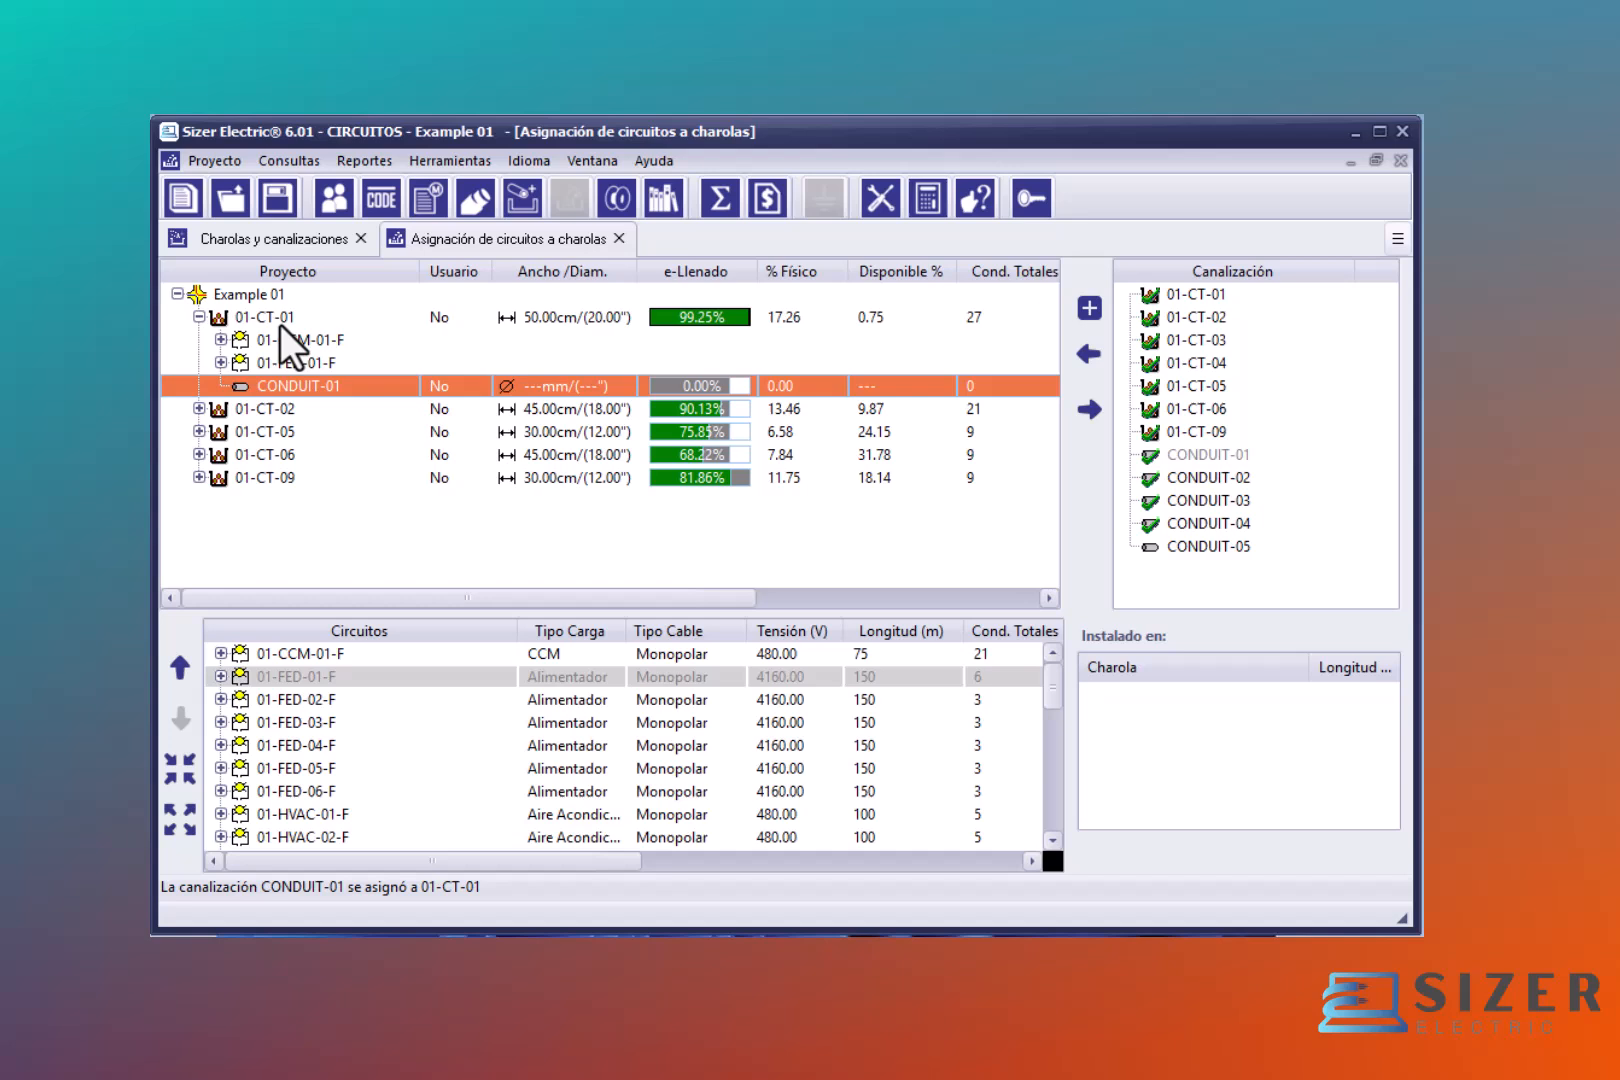
left_click(281, 317)
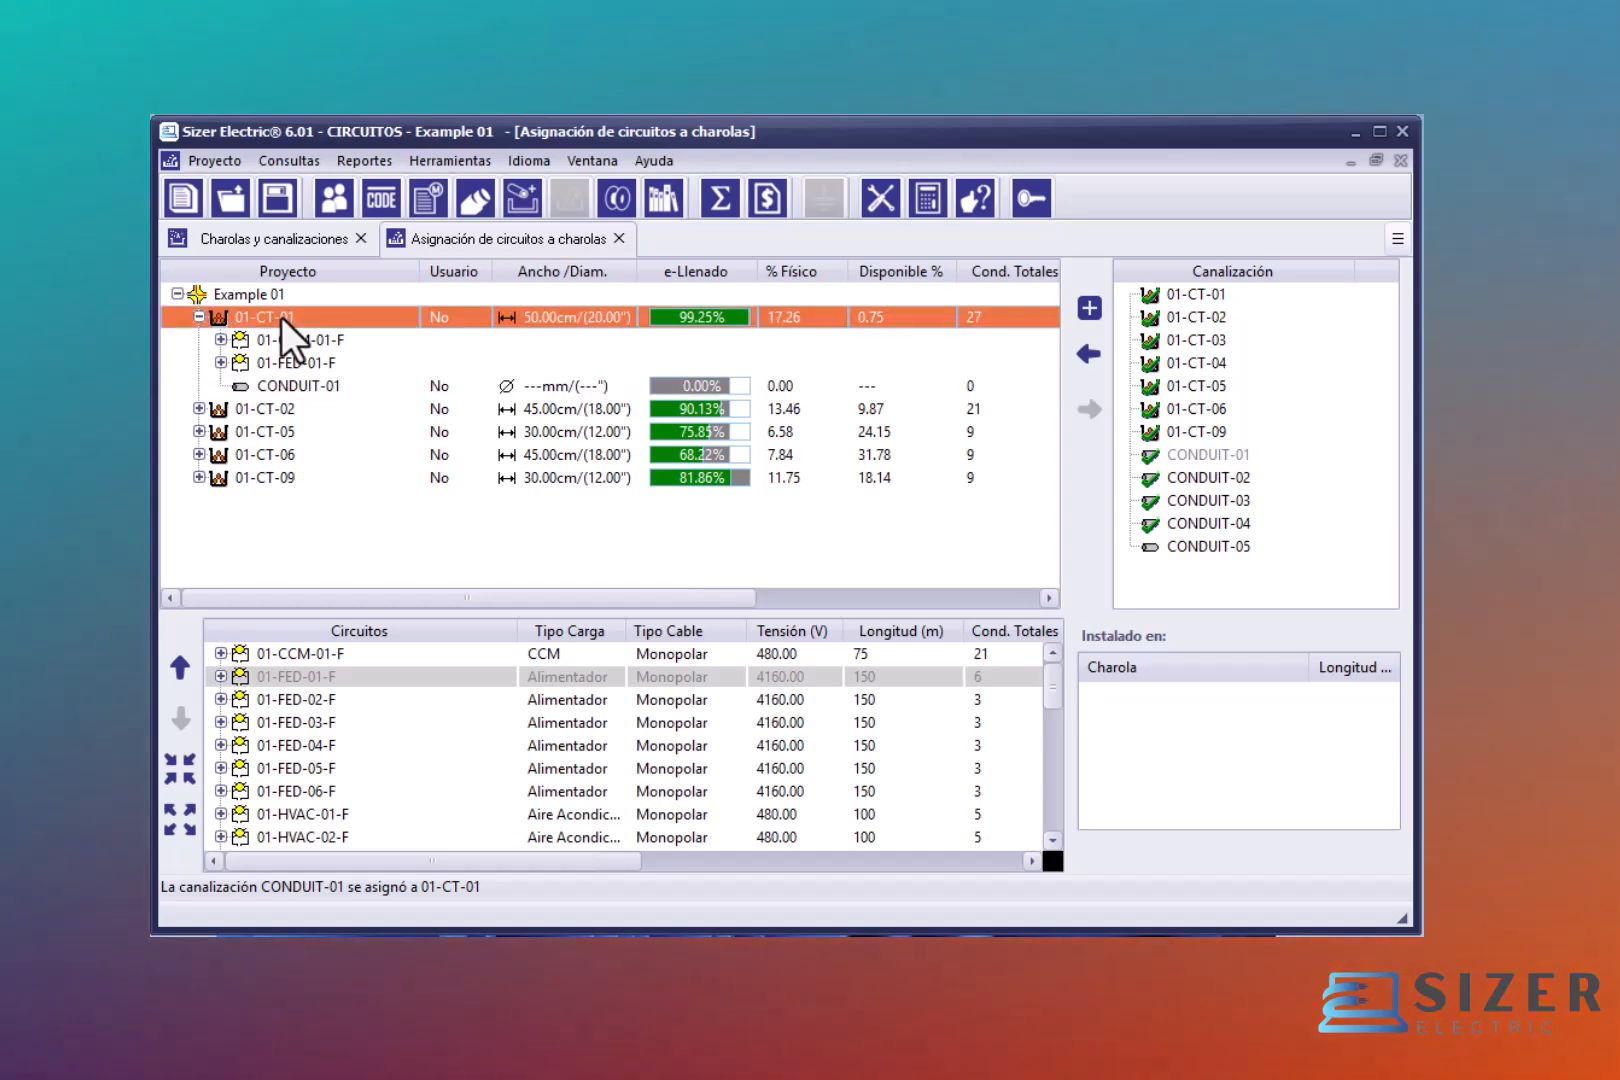
left_click(285, 383)
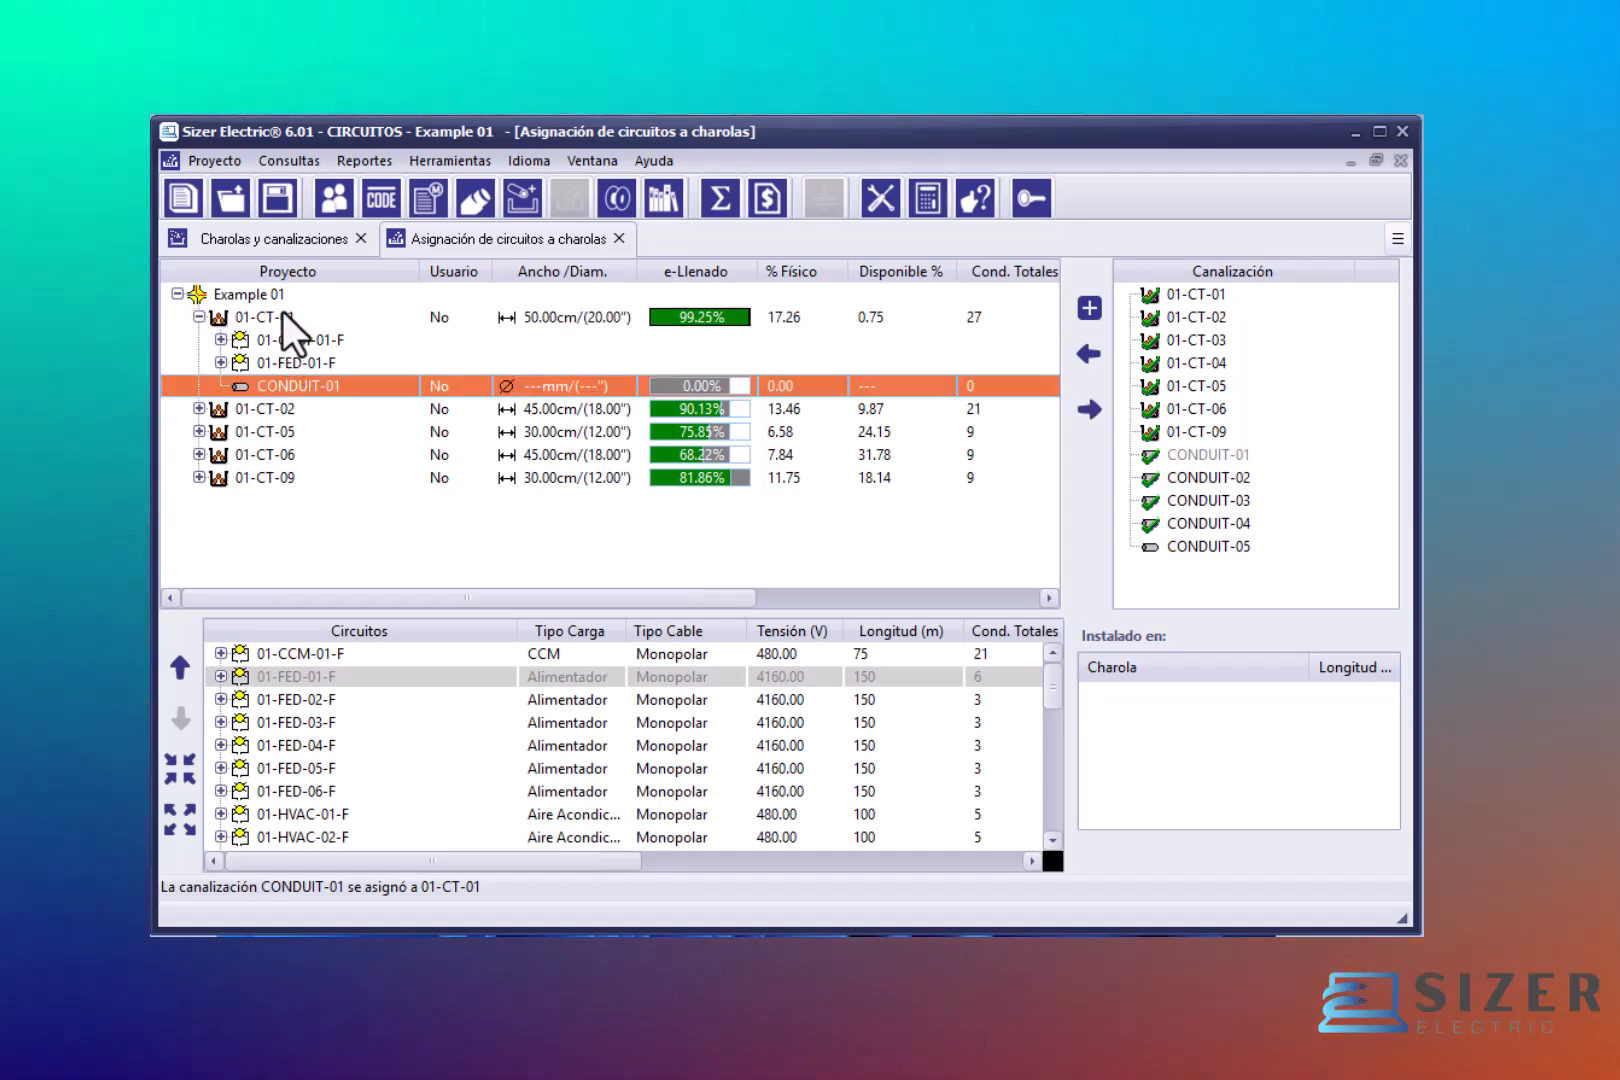
left_click(282, 316)
left_click(288, 380)
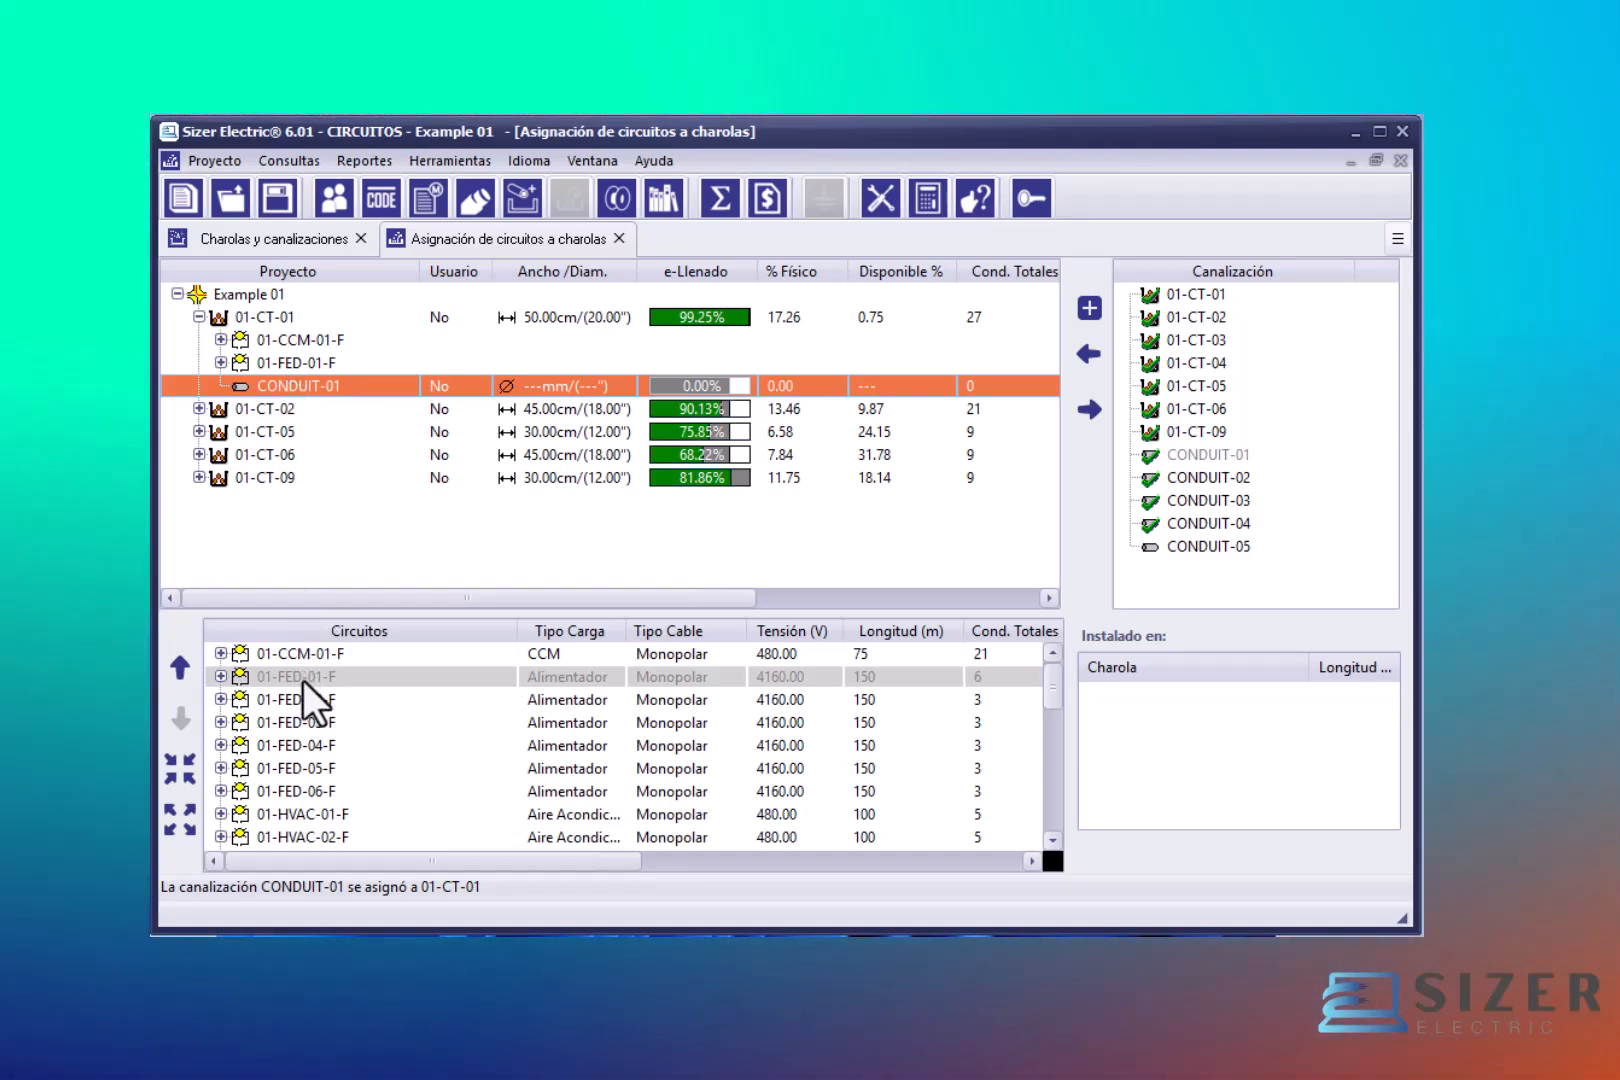
Step: Assign circuit 01-FED-01-F to CONDUIT-01 and check the conduit's row and its assigned circuit
left_click(303, 680)
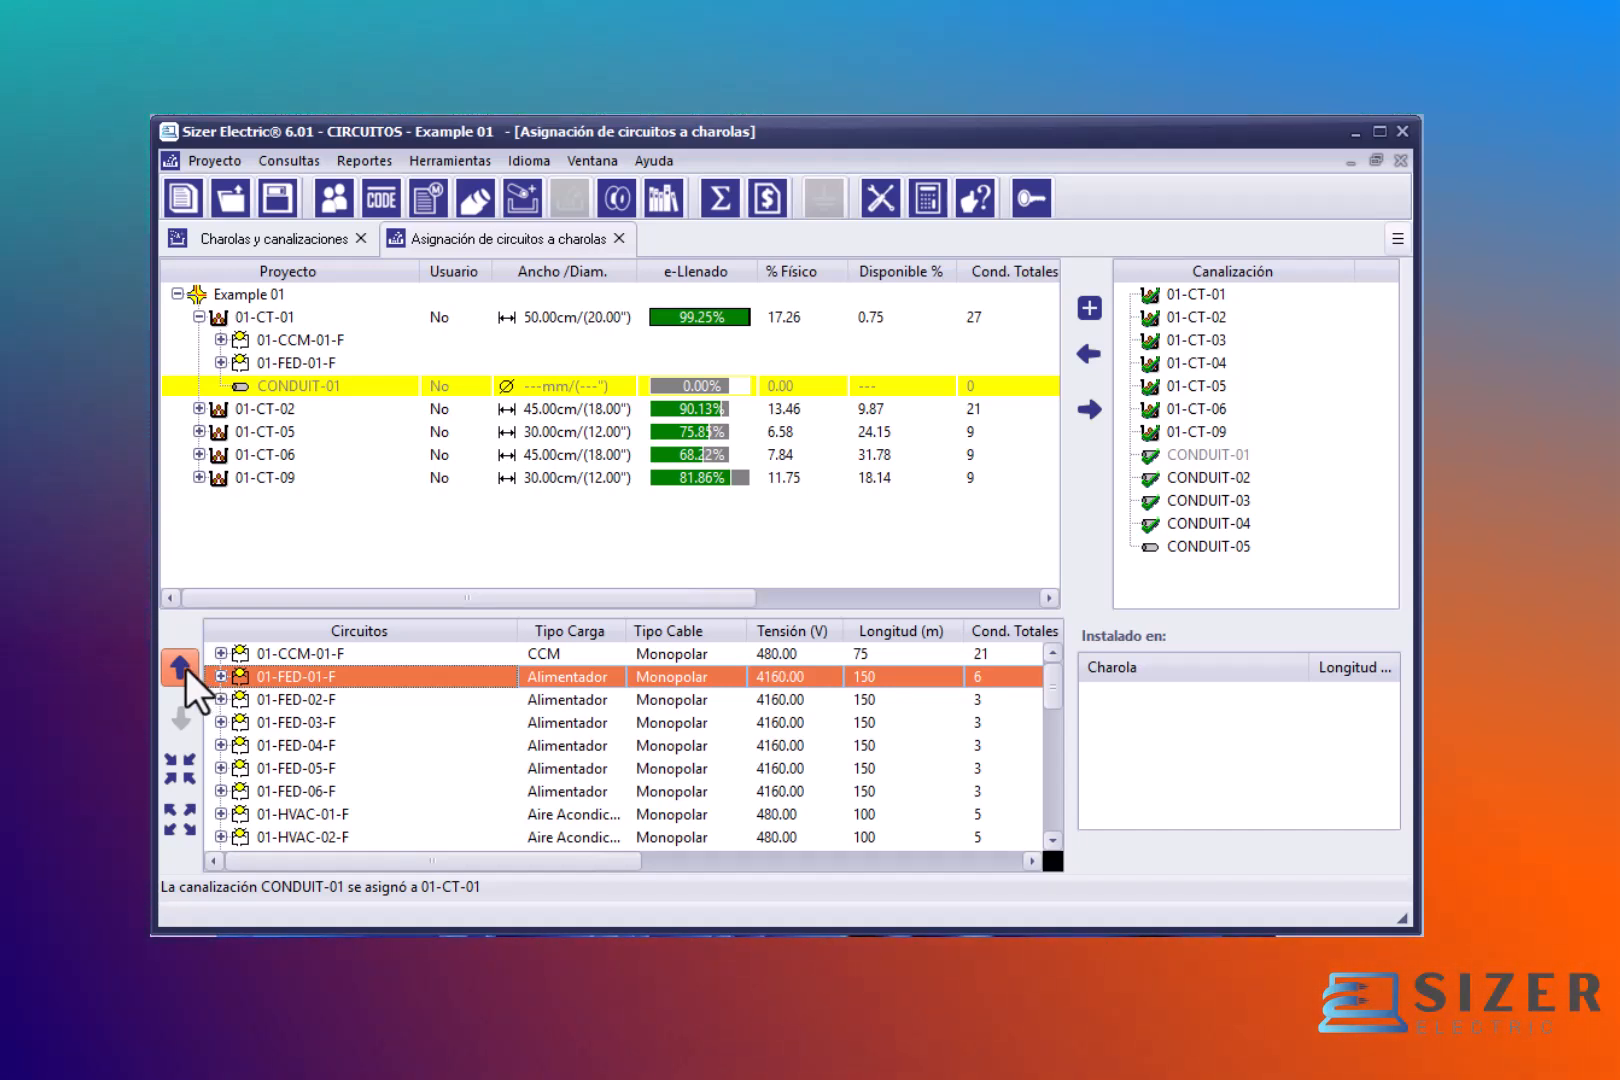
left_click(186, 668)
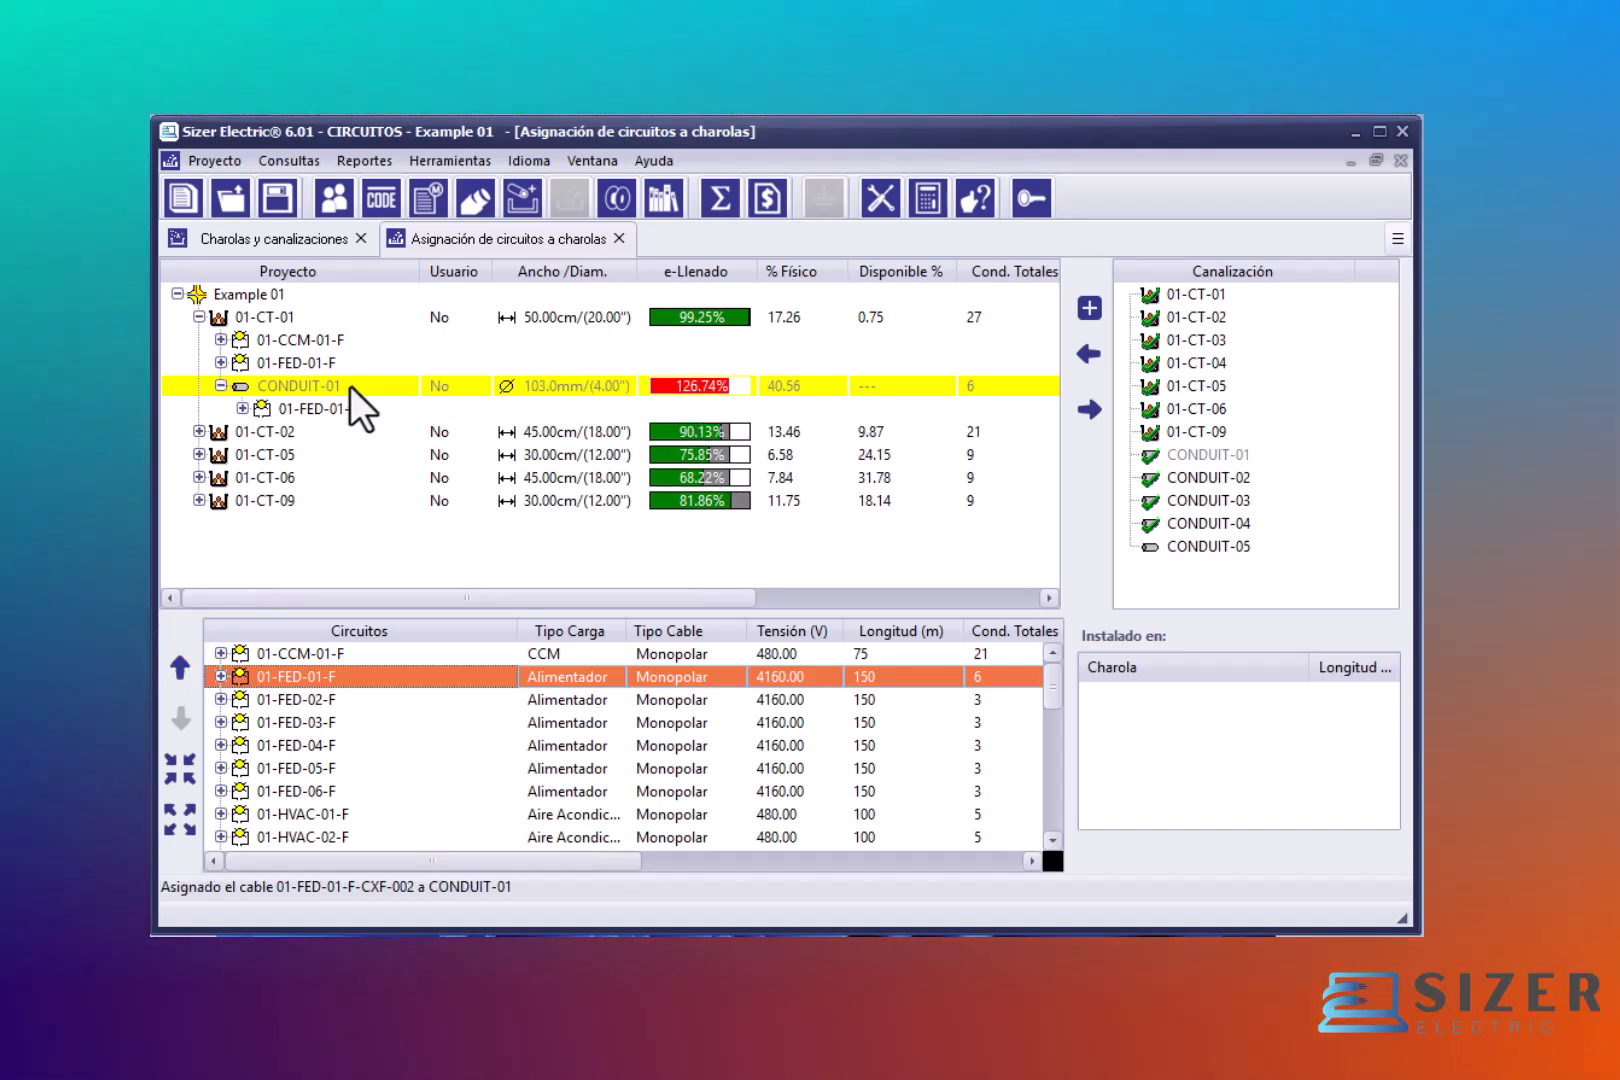
left_click(335, 408)
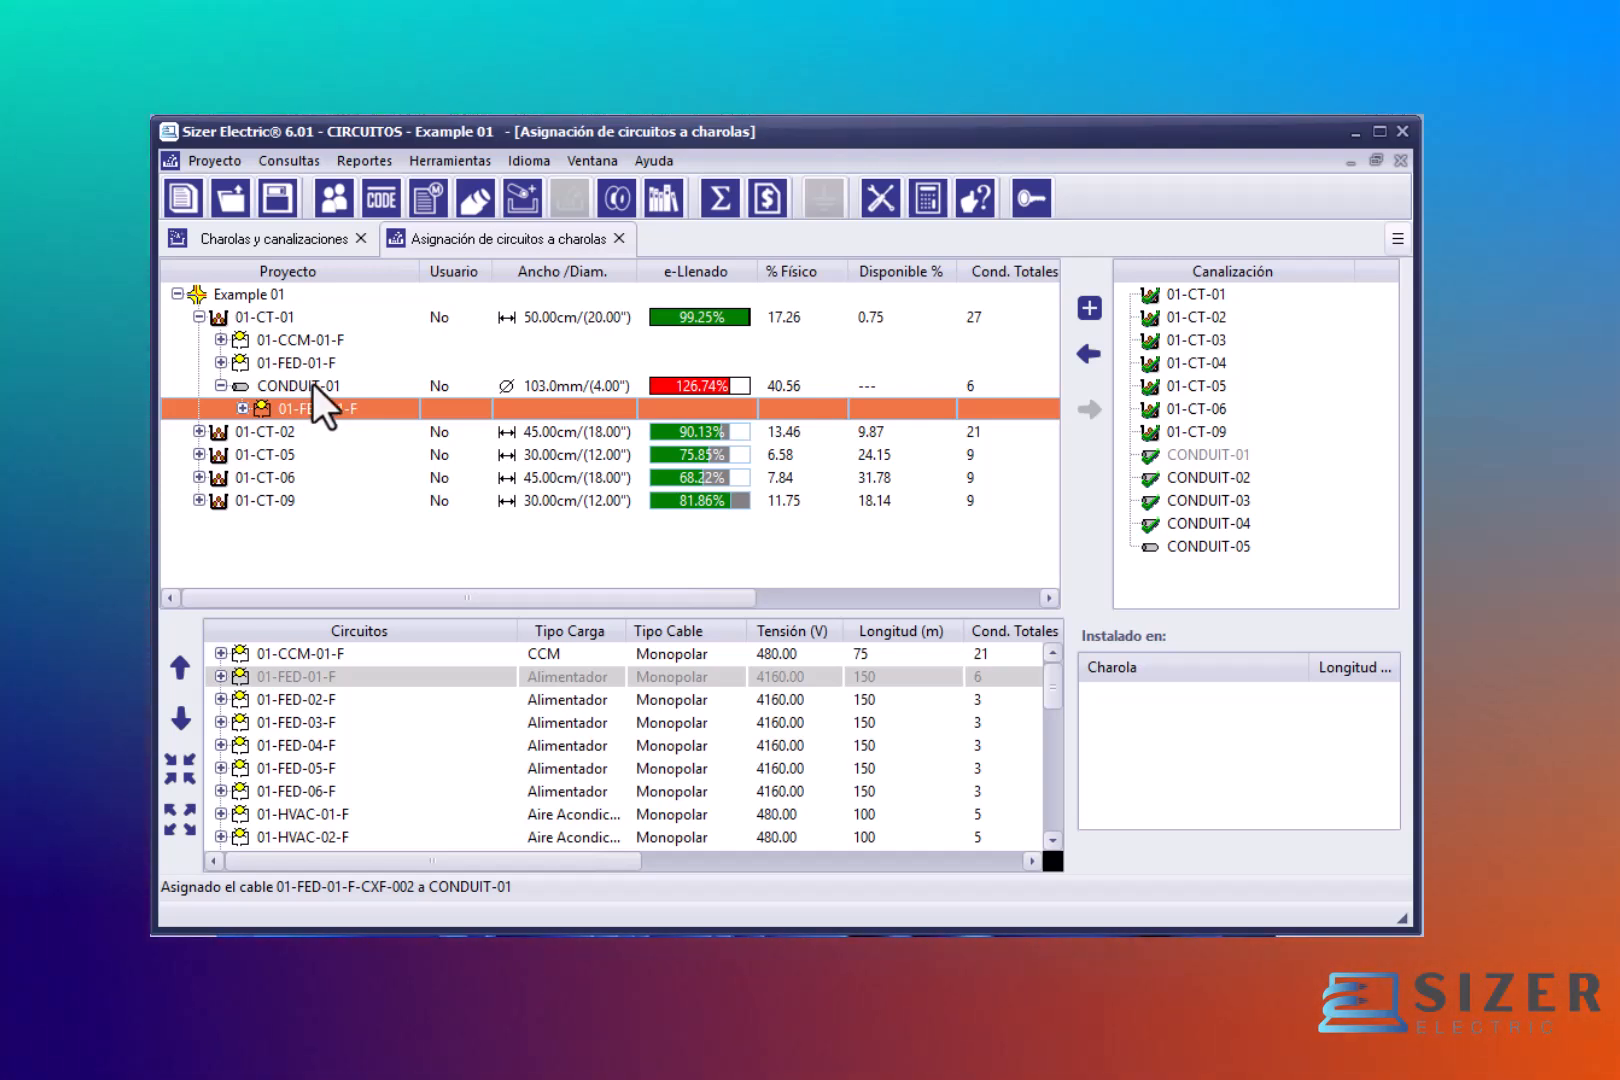
left_click(539, 384)
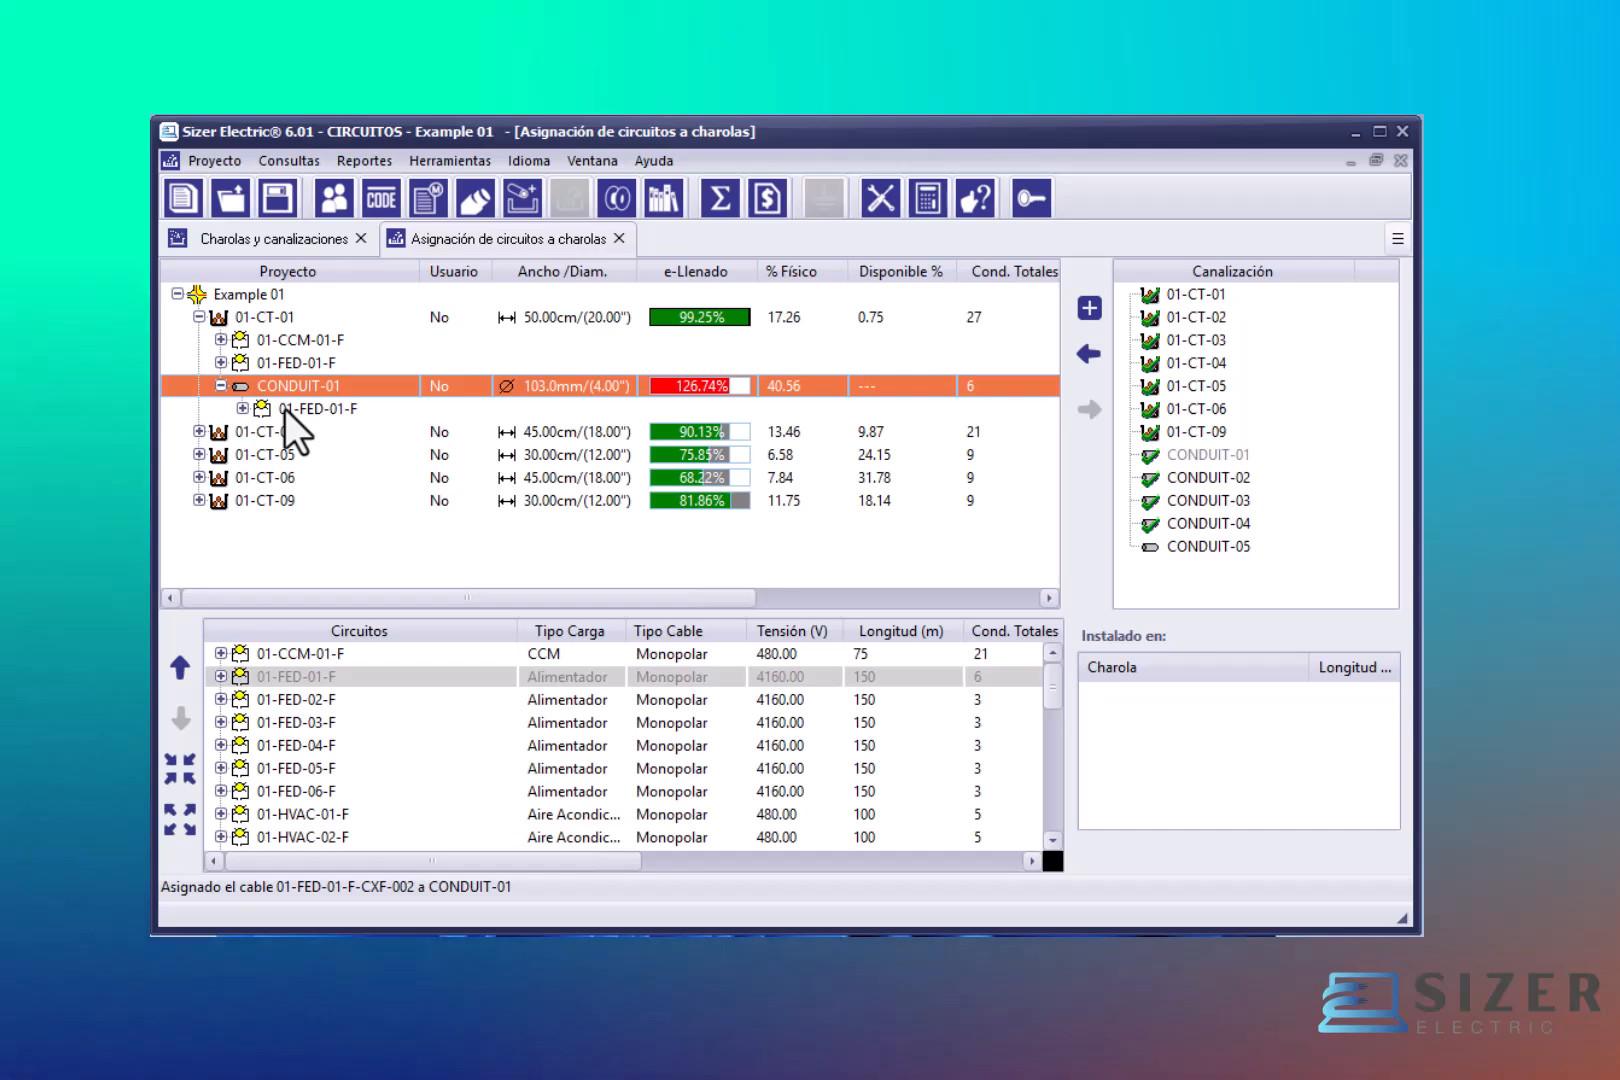
left_click(285, 409)
Step: Collapse and reopen tray 01-CT-01, and expand circuits 01-FED-01-F and 01-CCM-01-F to examine their cables
left_click(251, 300)
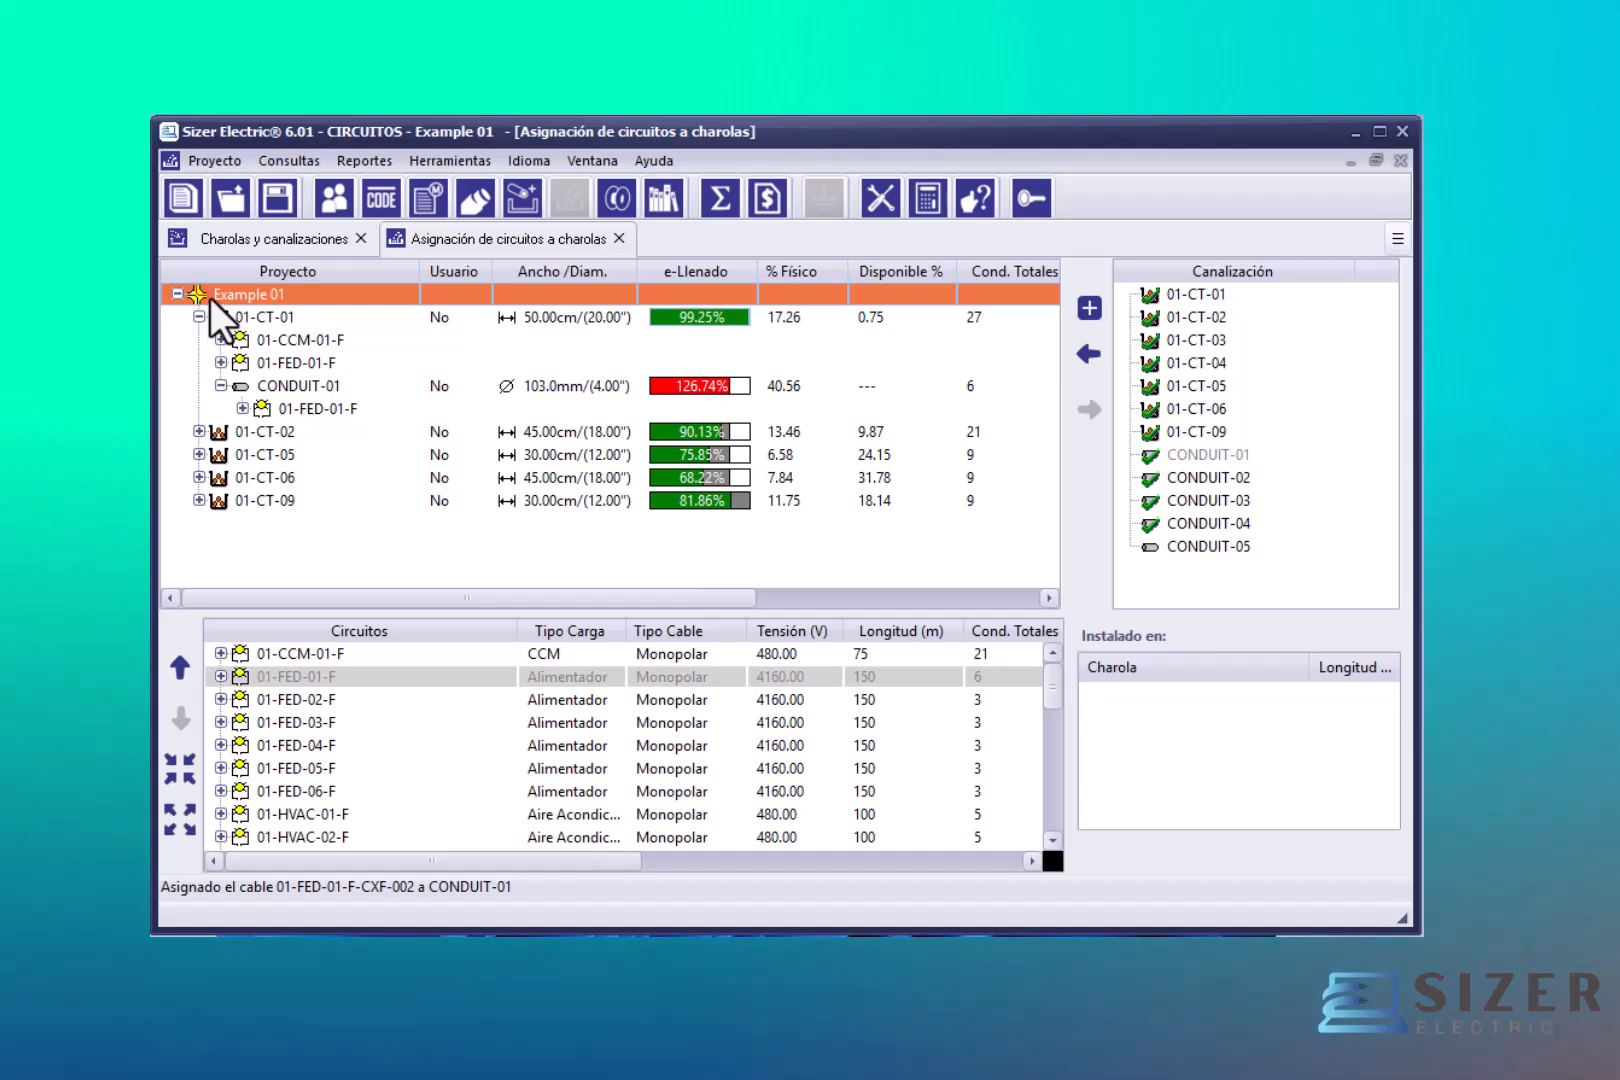
left_click(199, 317)
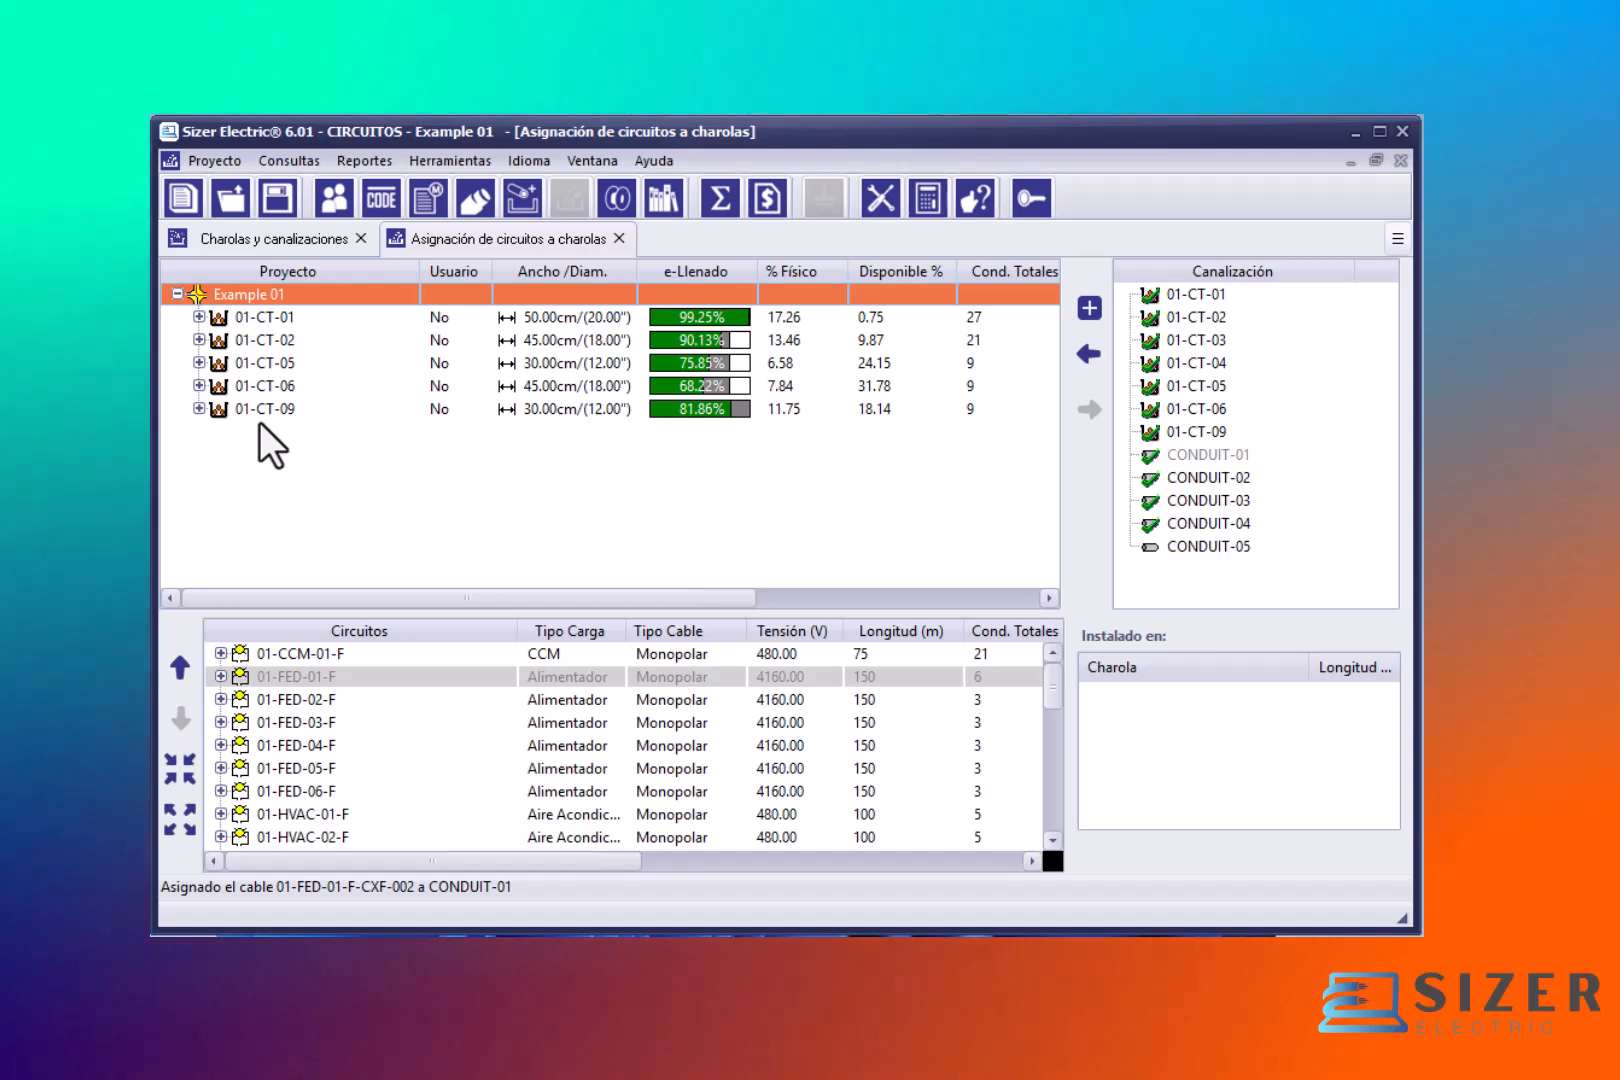
left_click(199, 316)
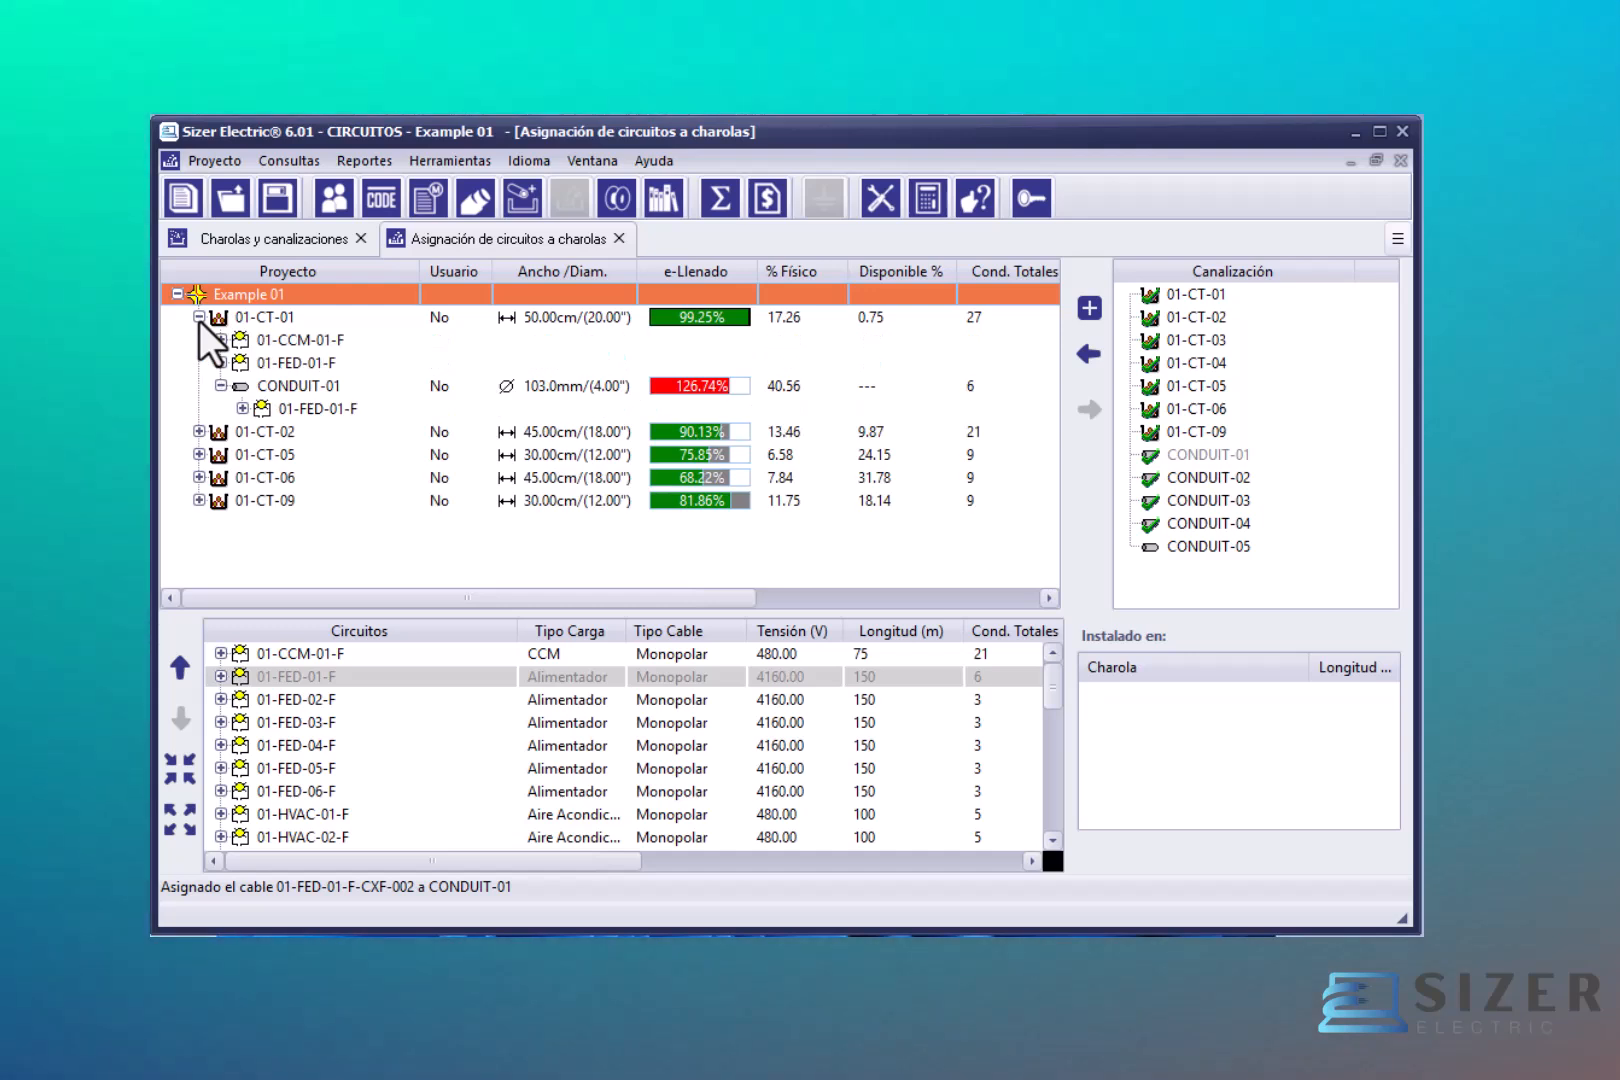
left_click(222, 364)
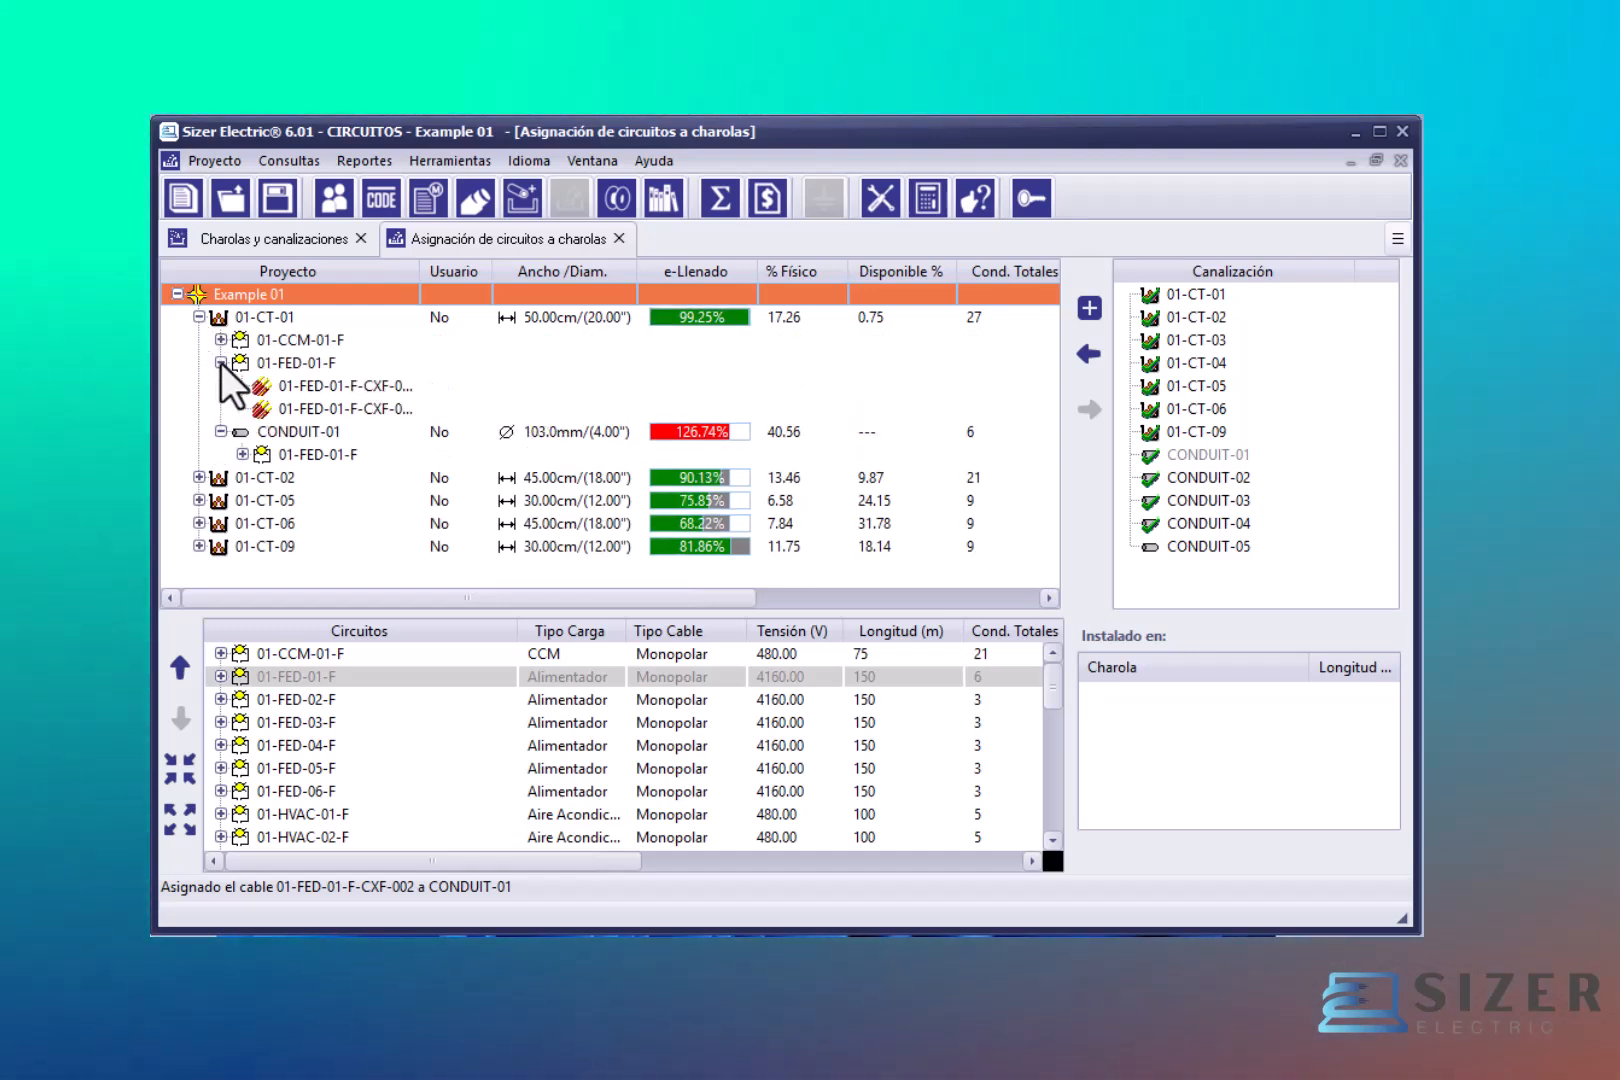
left_click(221, 341)
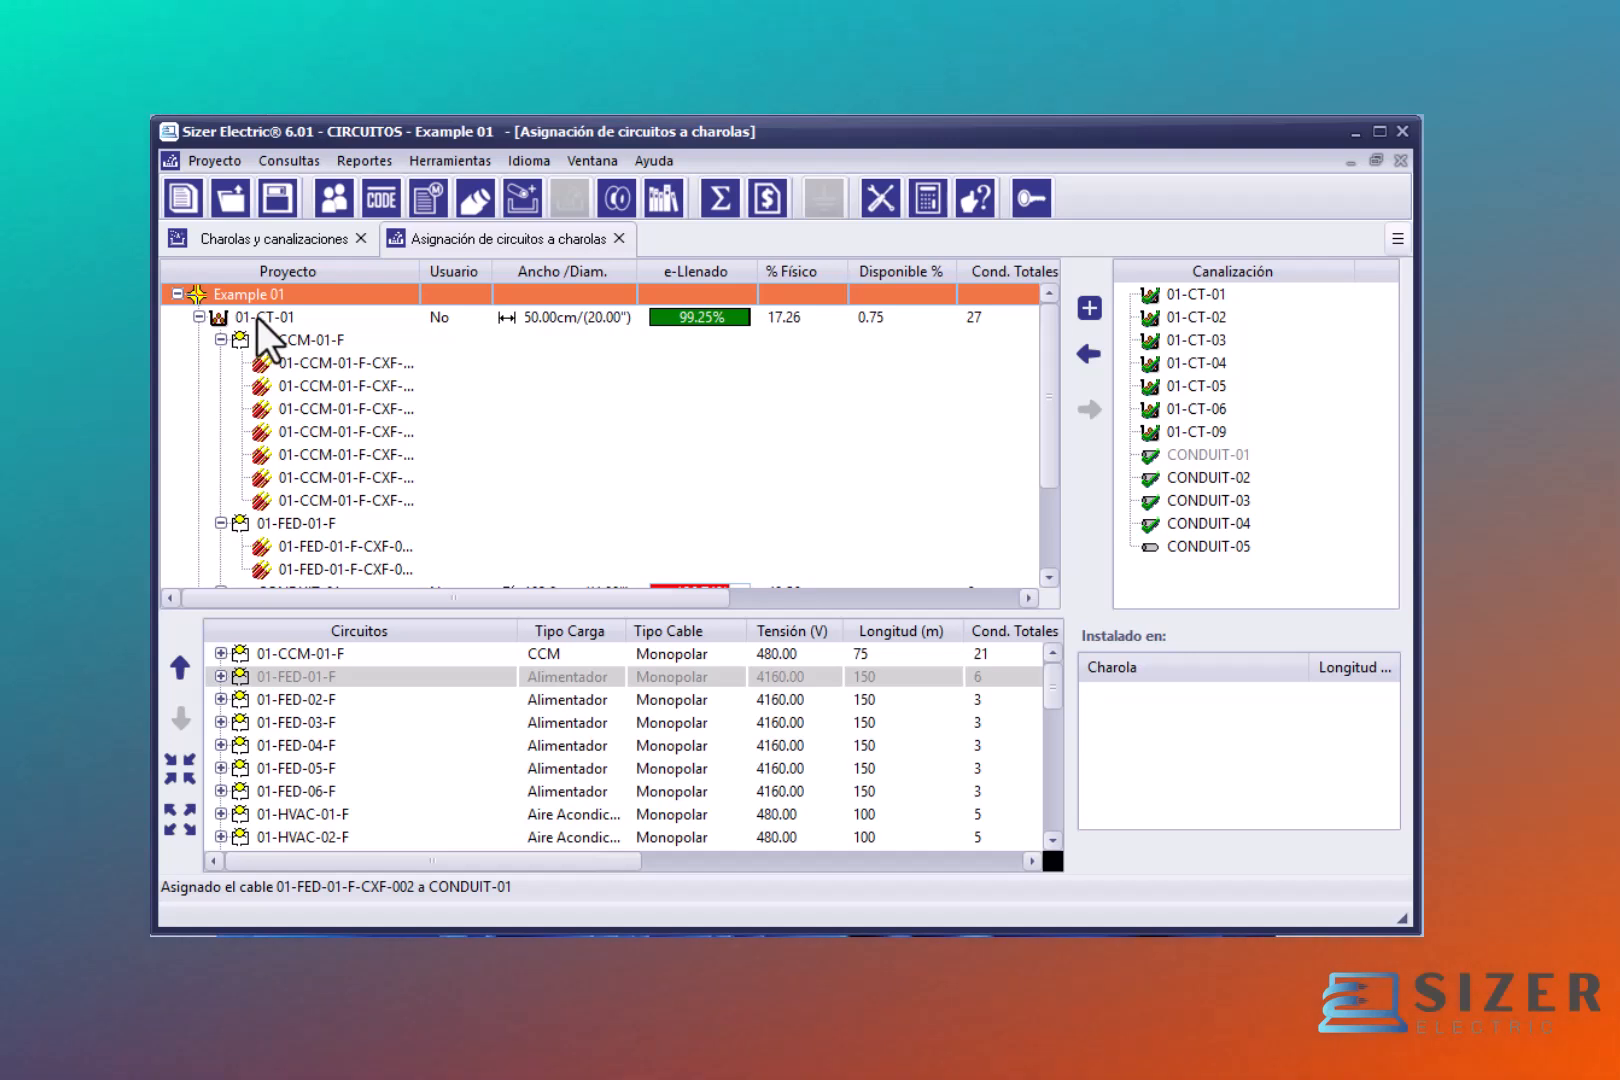
Step: Collapse tray 01-CT-01 by one level, expand it by one level, and collapse all of its levels
left_click(257, 316)
right_click(257, 316)
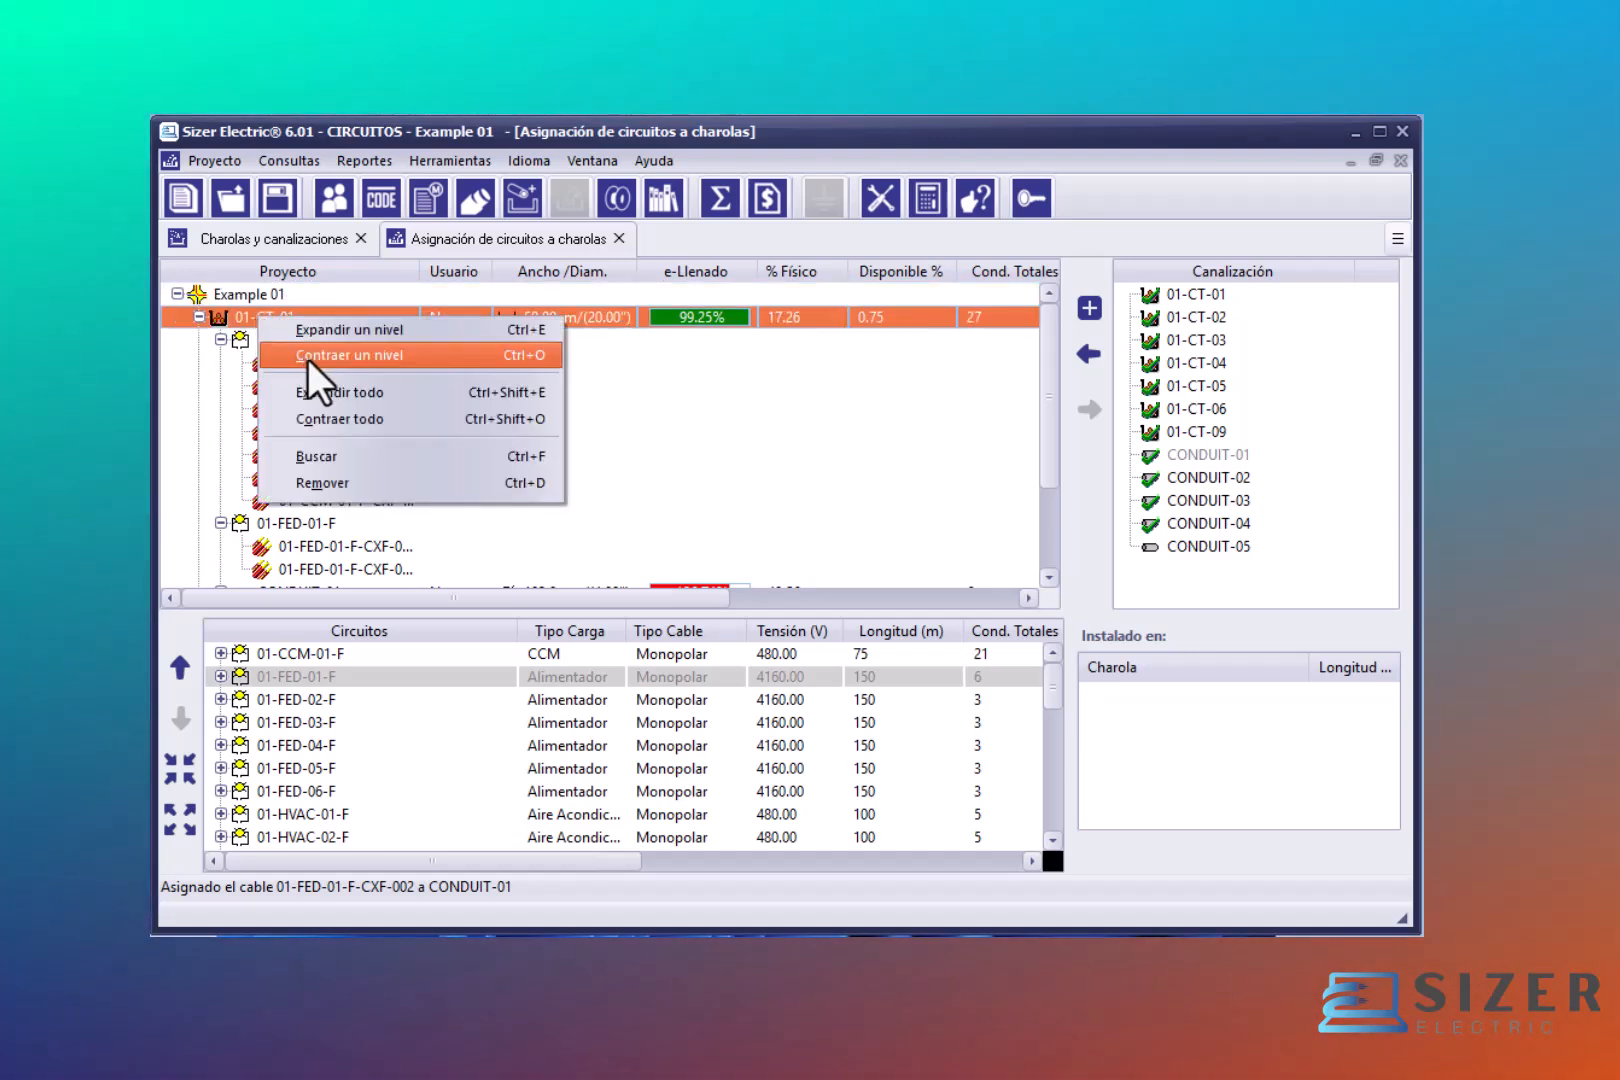
left_click(317, 356)
right_click(336, 317)
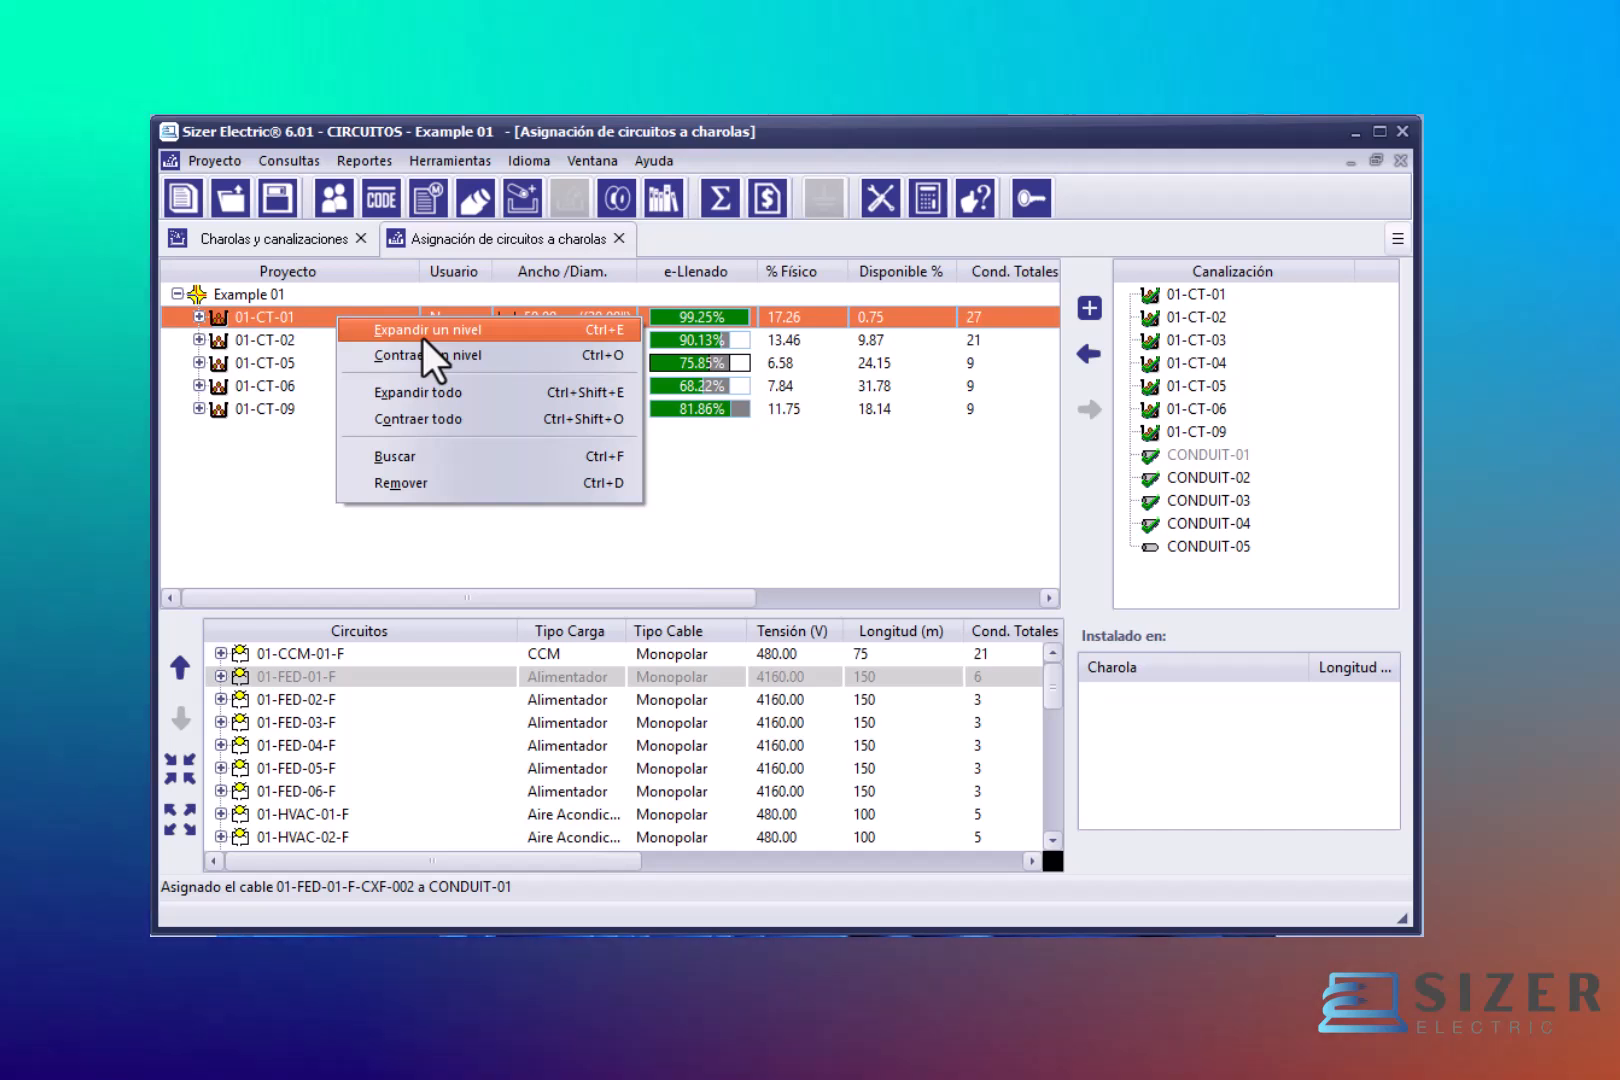
left_click(422, 334)
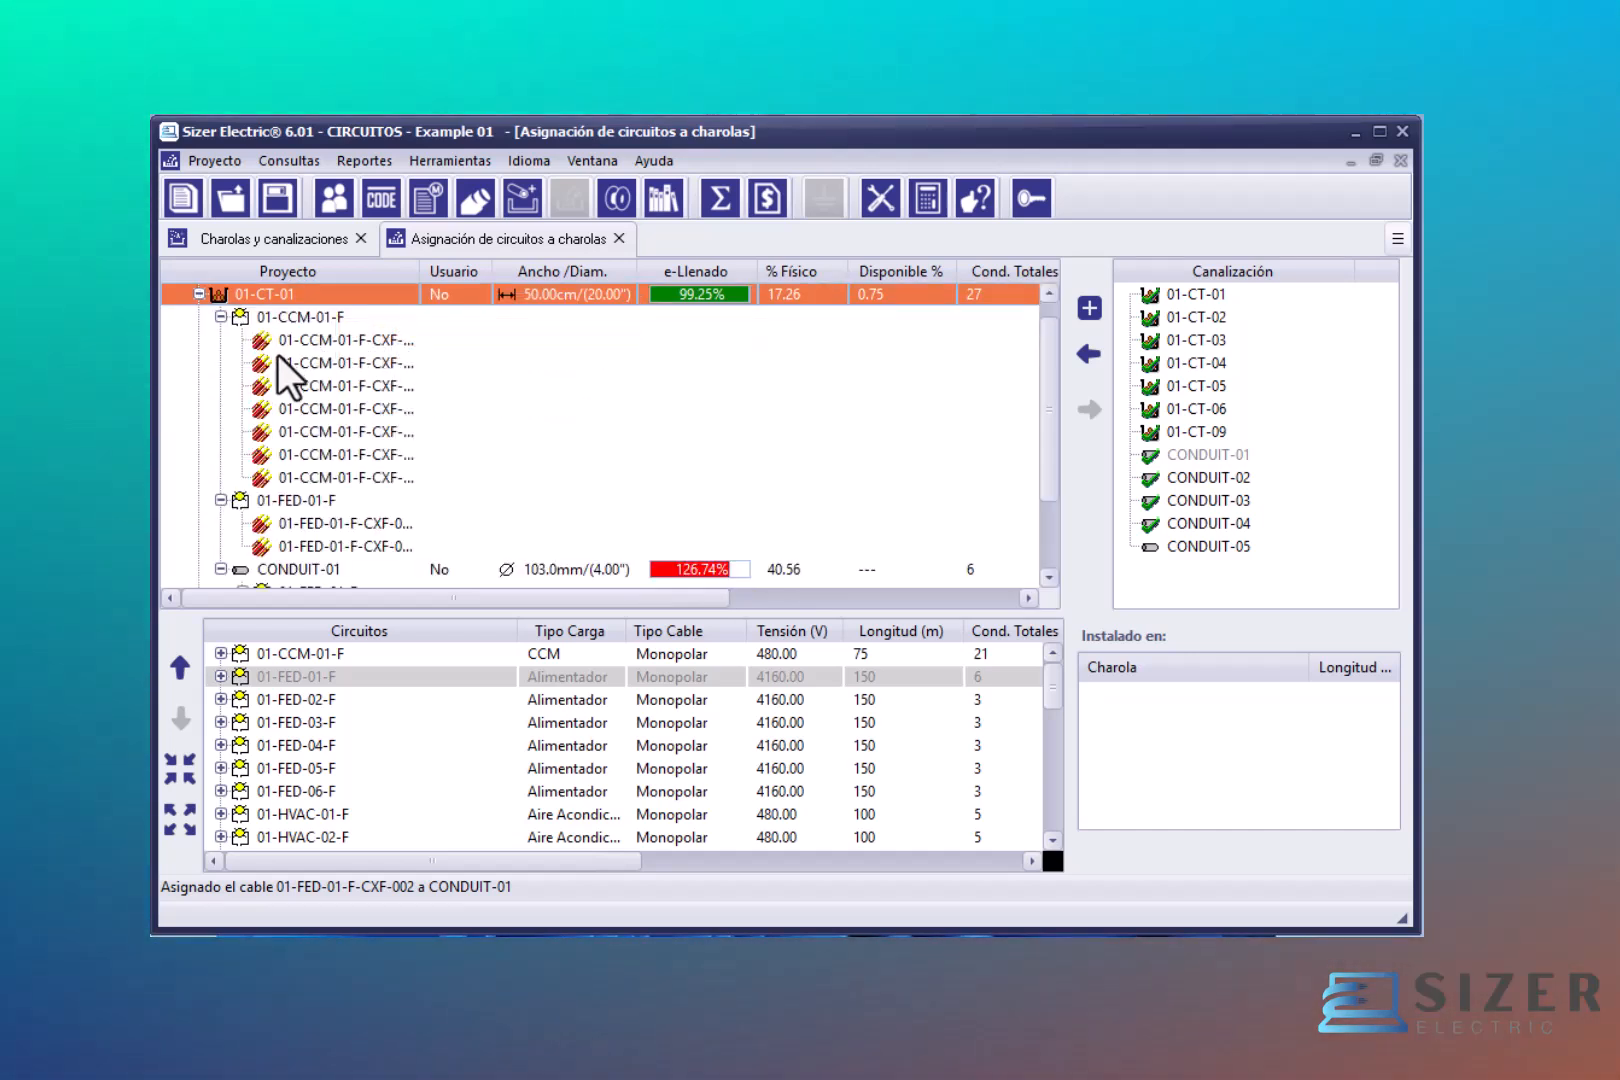
right_click(297, 296)
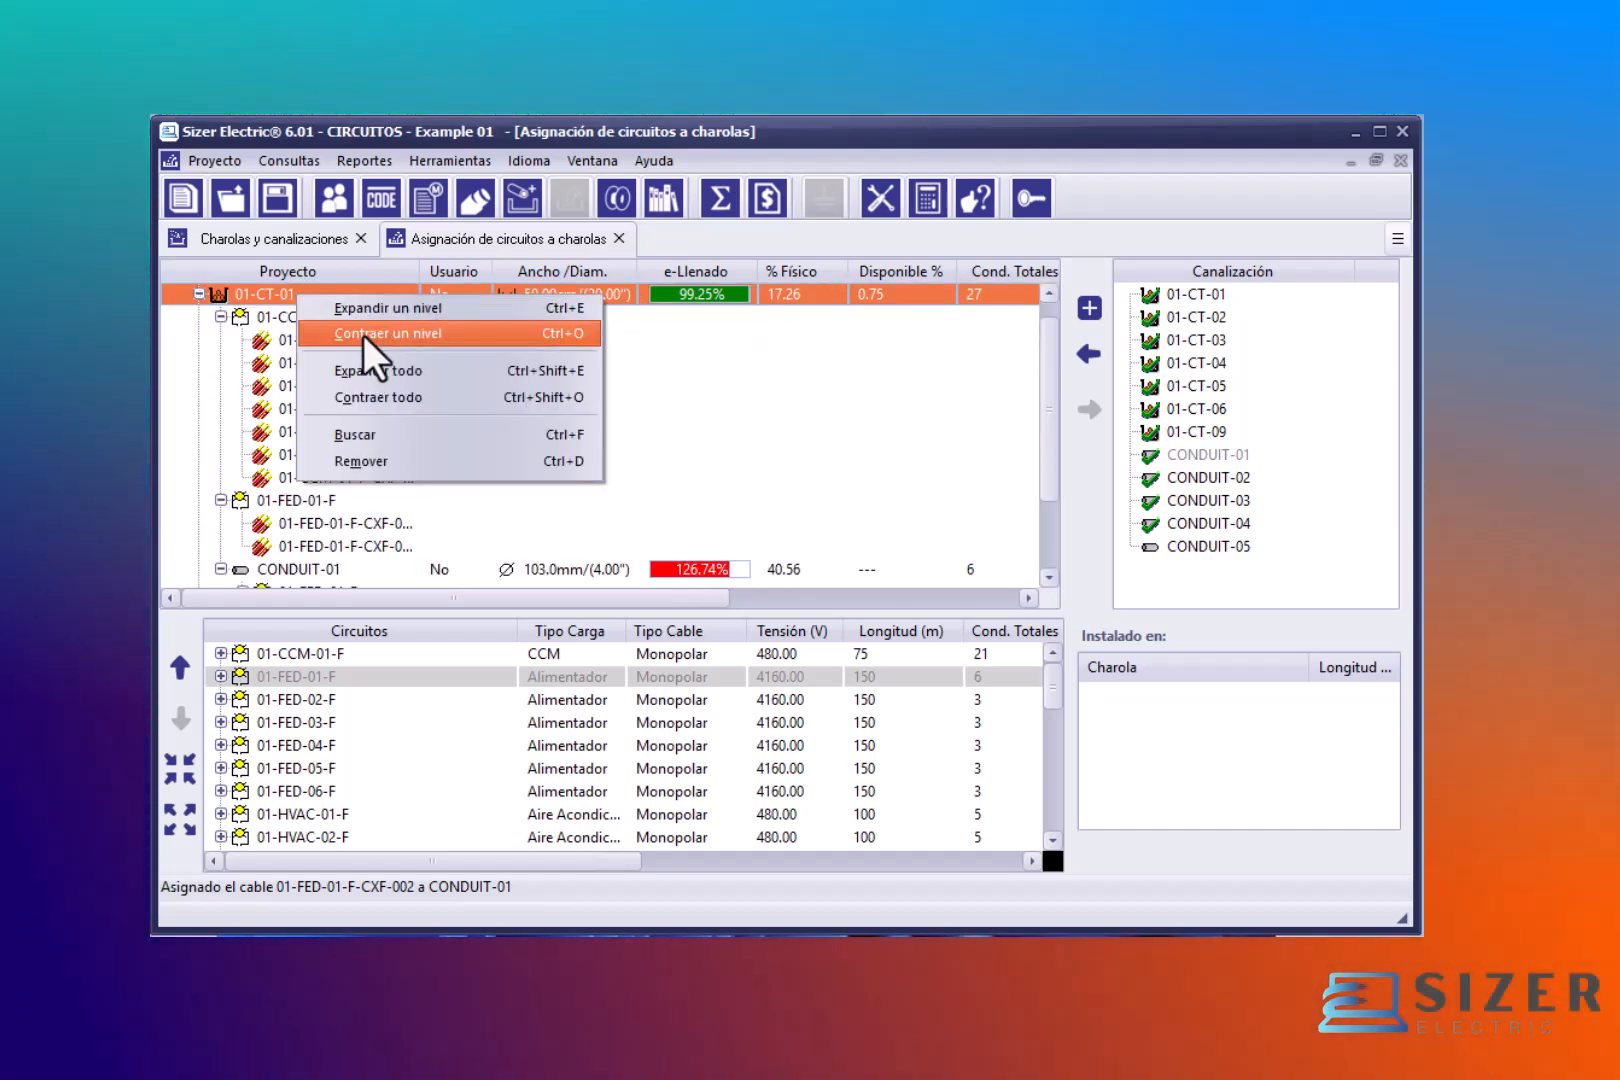
left_click(368, 393)
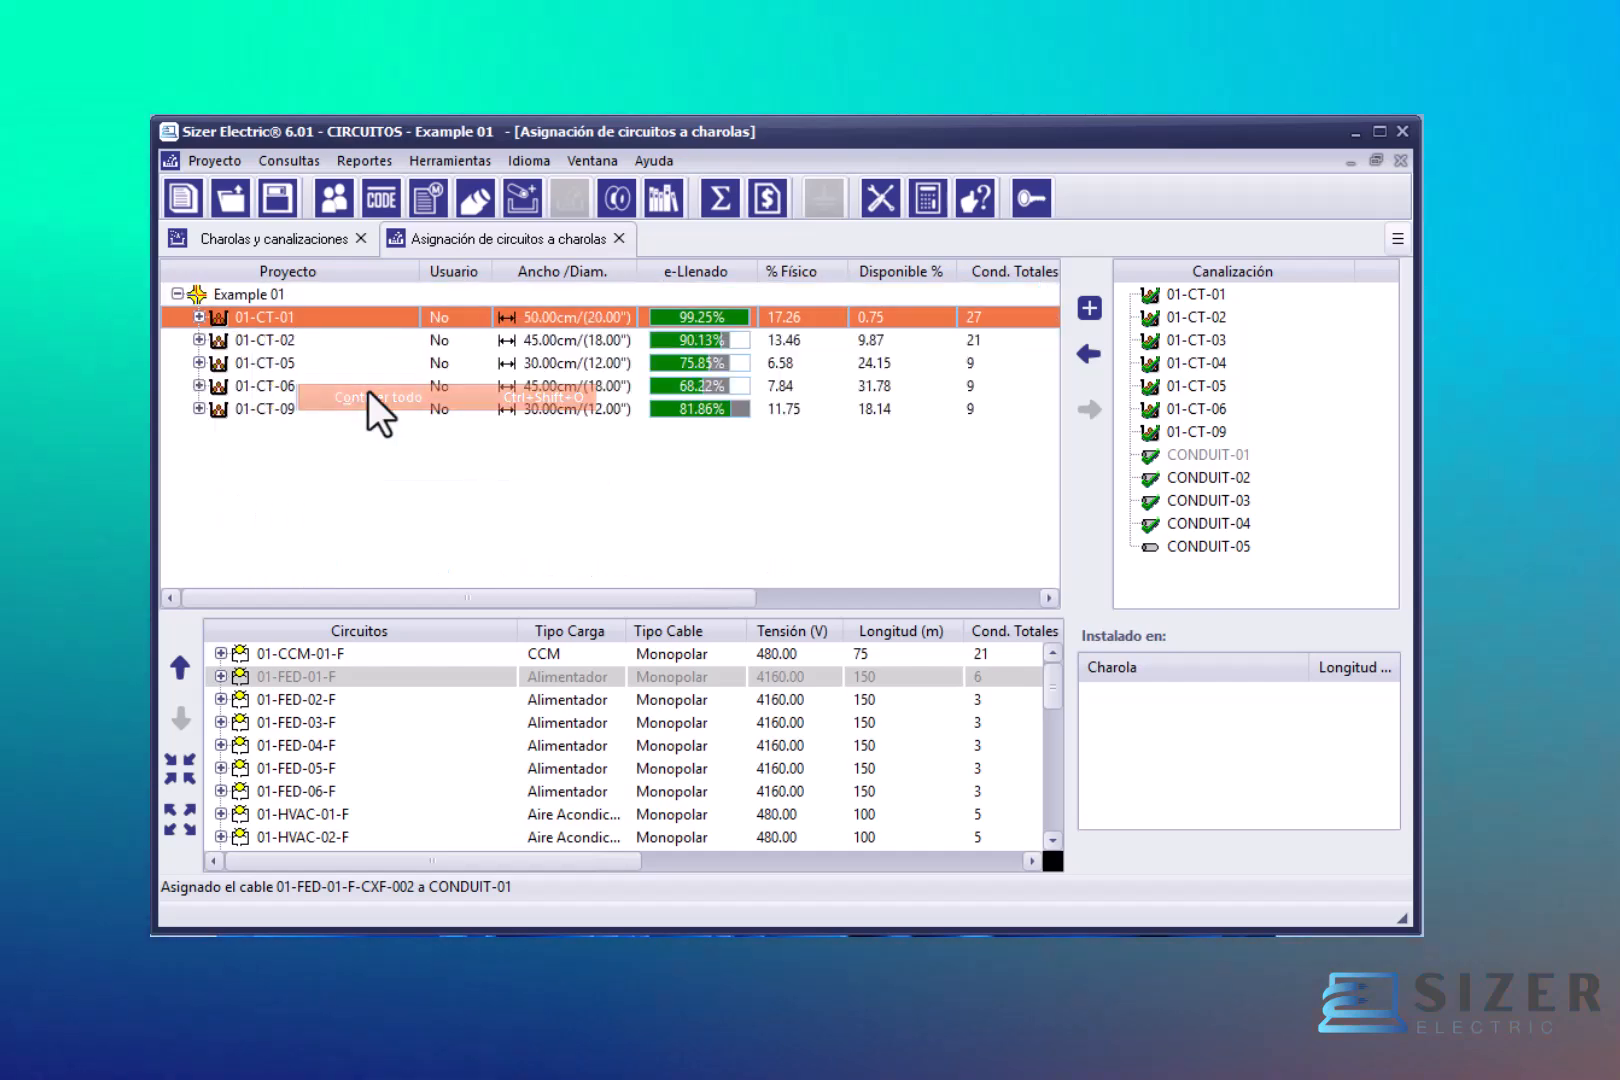
Step: Expand circuit 01-CCM-01-F under tray 01-CT-01 and widen the project column to show the full cable names
left_click(199, 316)
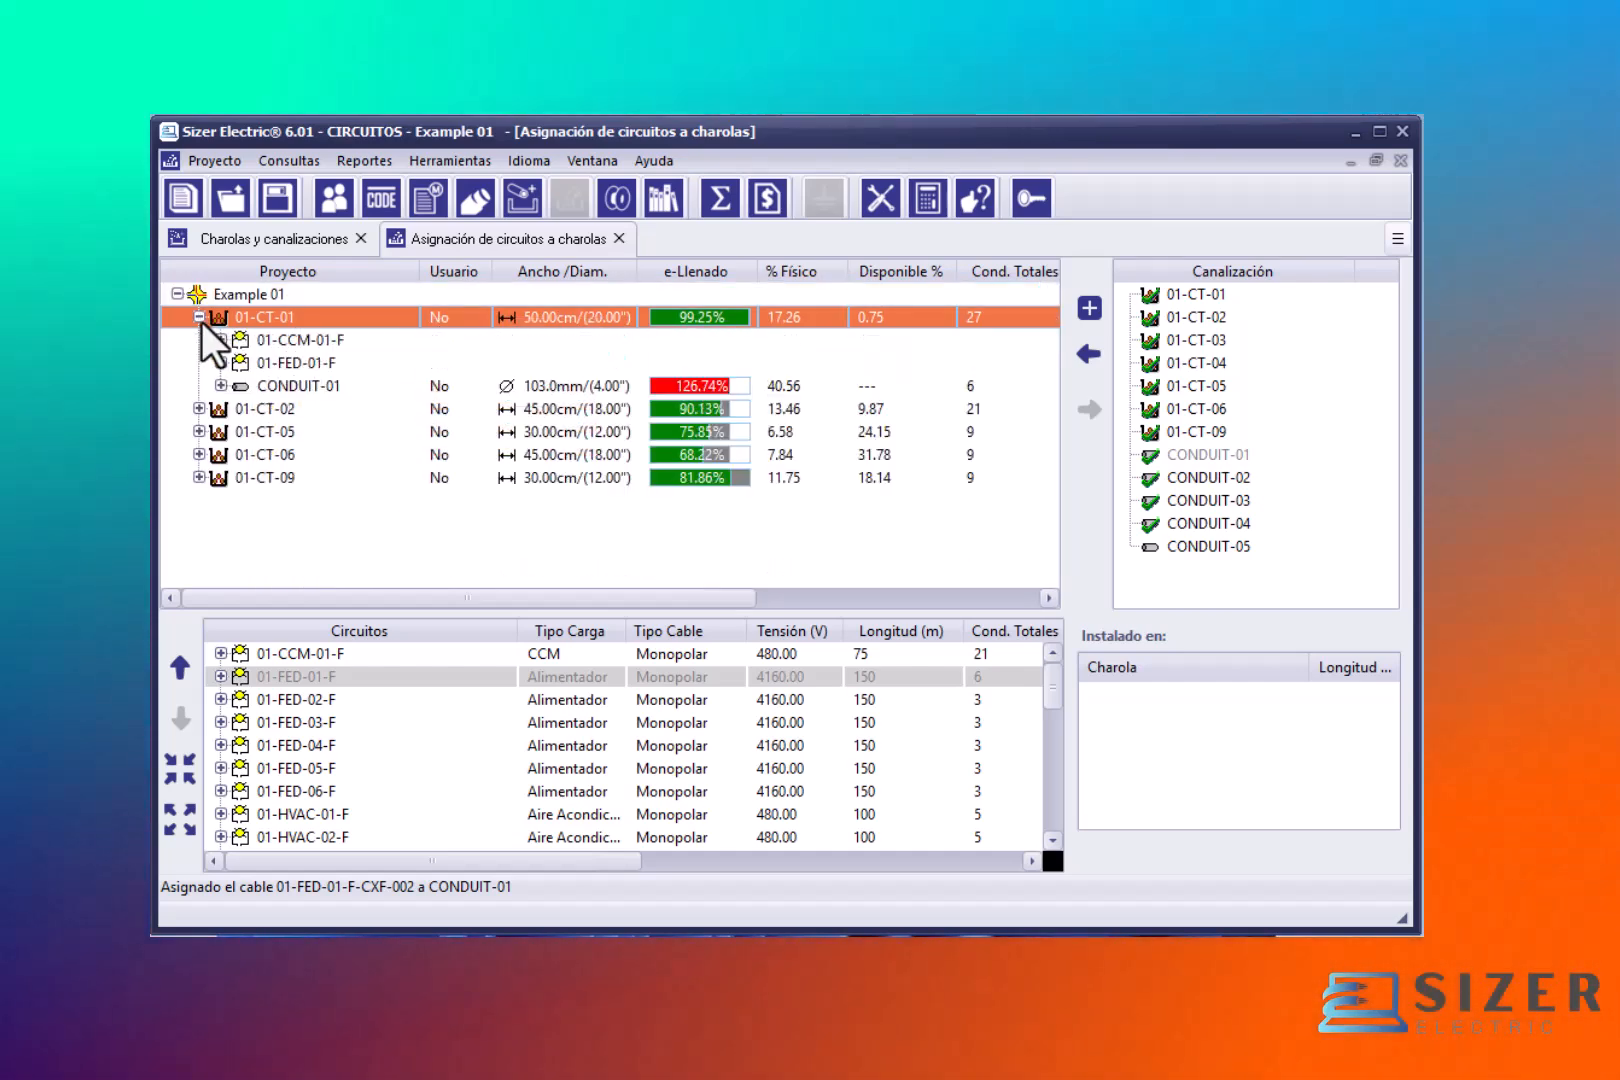
left_click(222, 341)
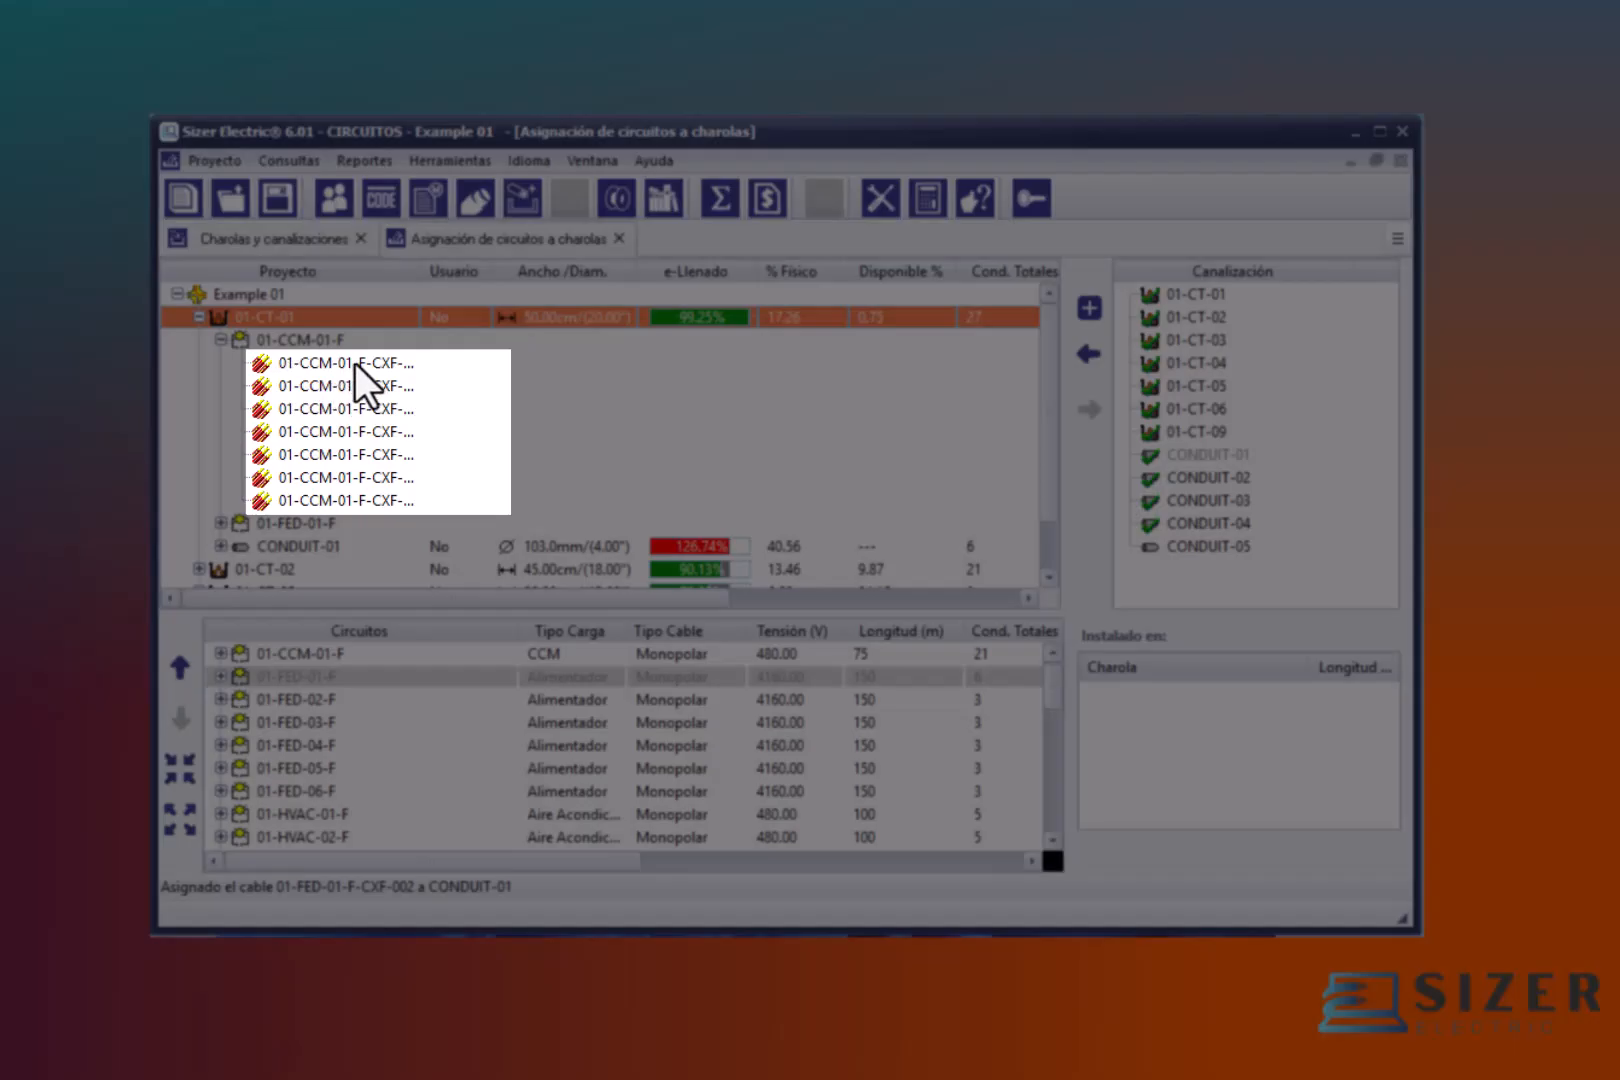
left_click(354, 364)
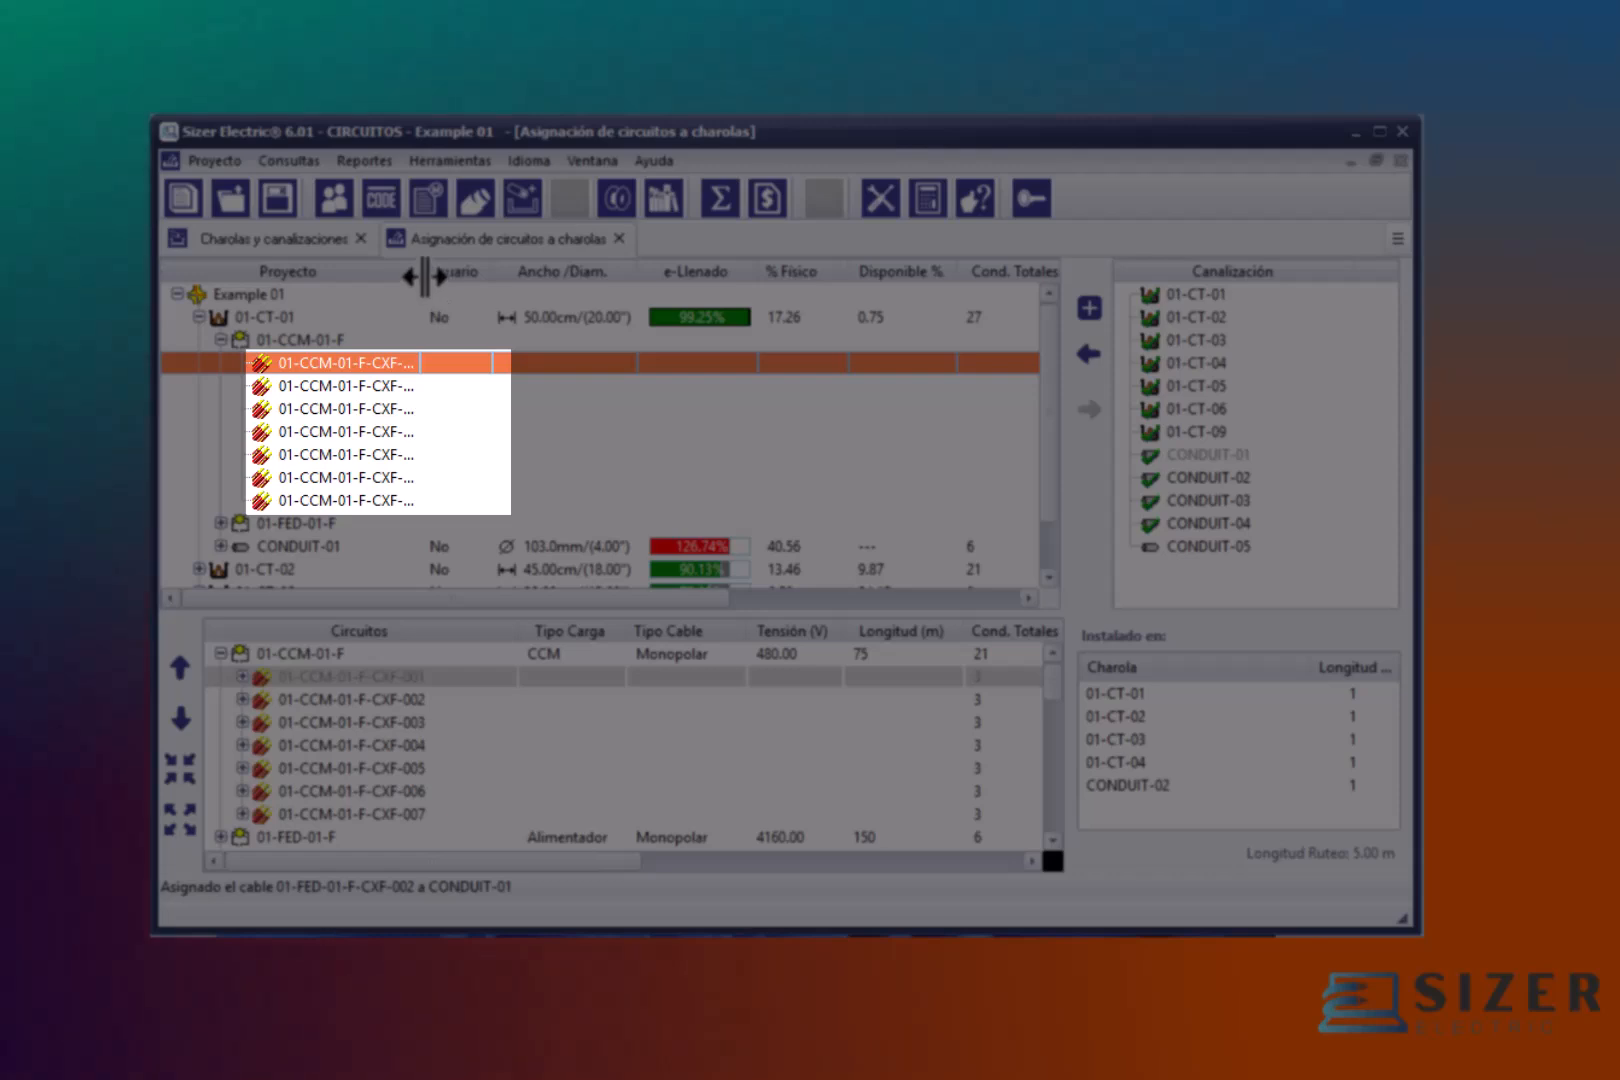
left_click_drag(426, 276, 549, 280)
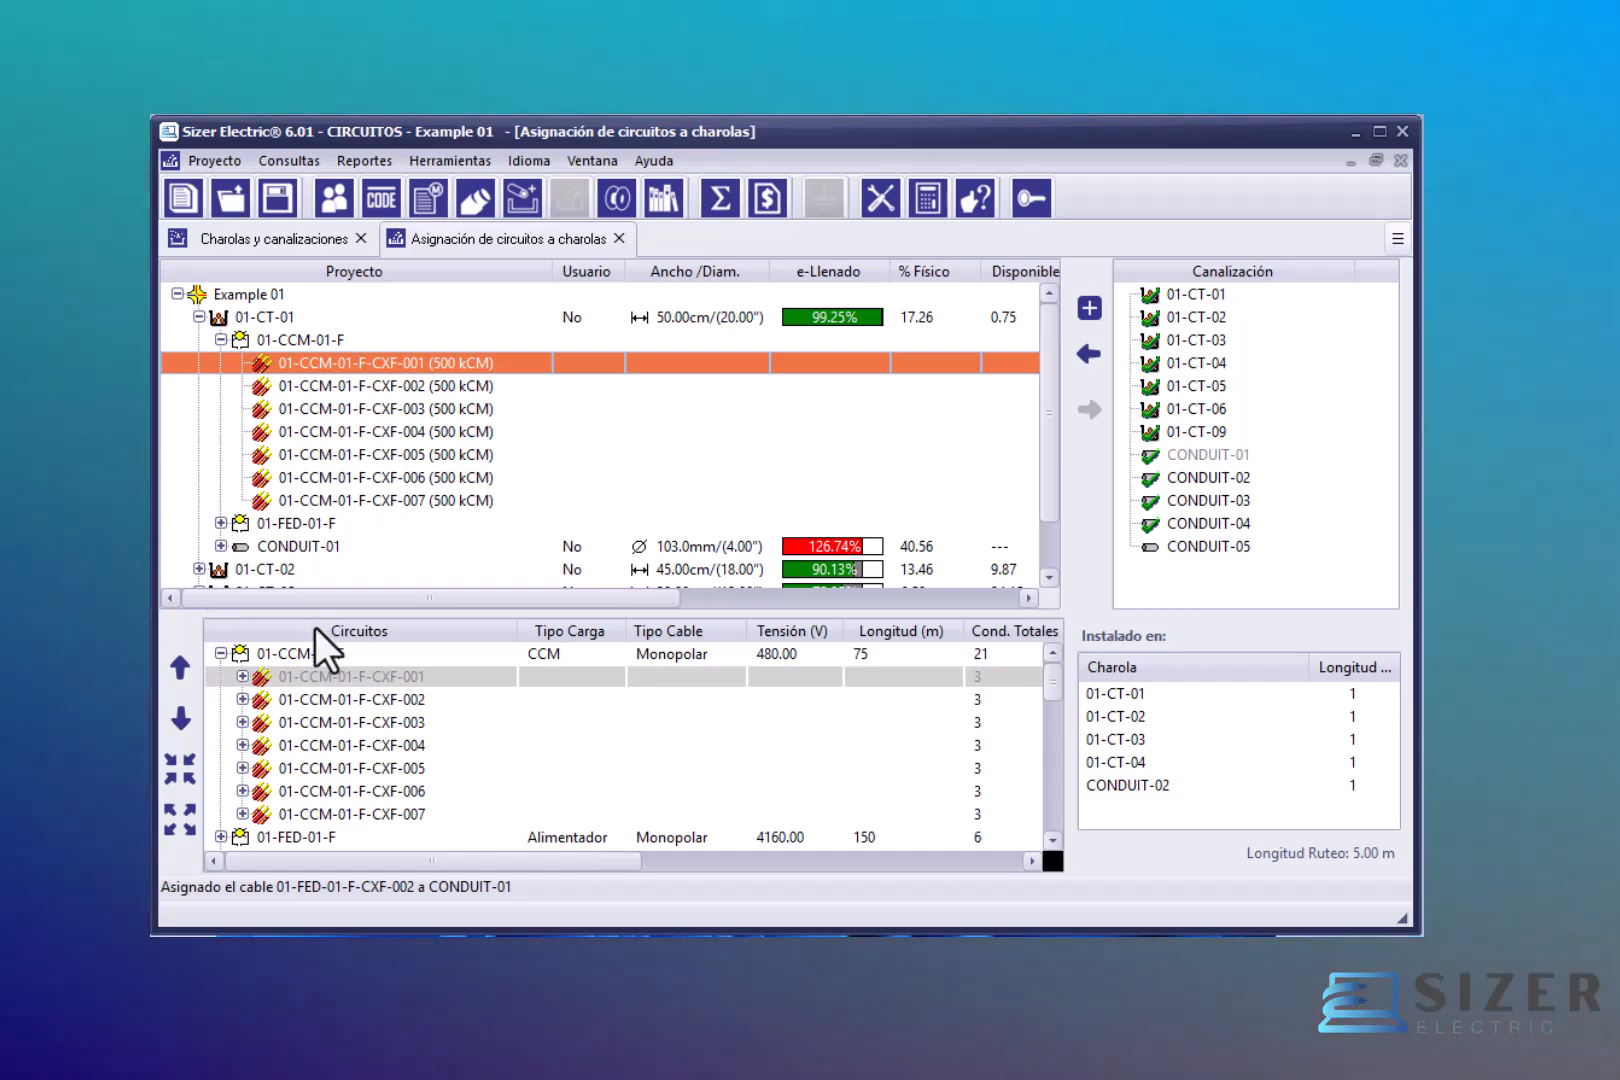
Step: Enlarge the project tree, expand tray 01-CT-02, and look through the cables of circuit 01-CCM-01-F under tray 01-CT-01
left_click_drag(332, 604, 318, 756)
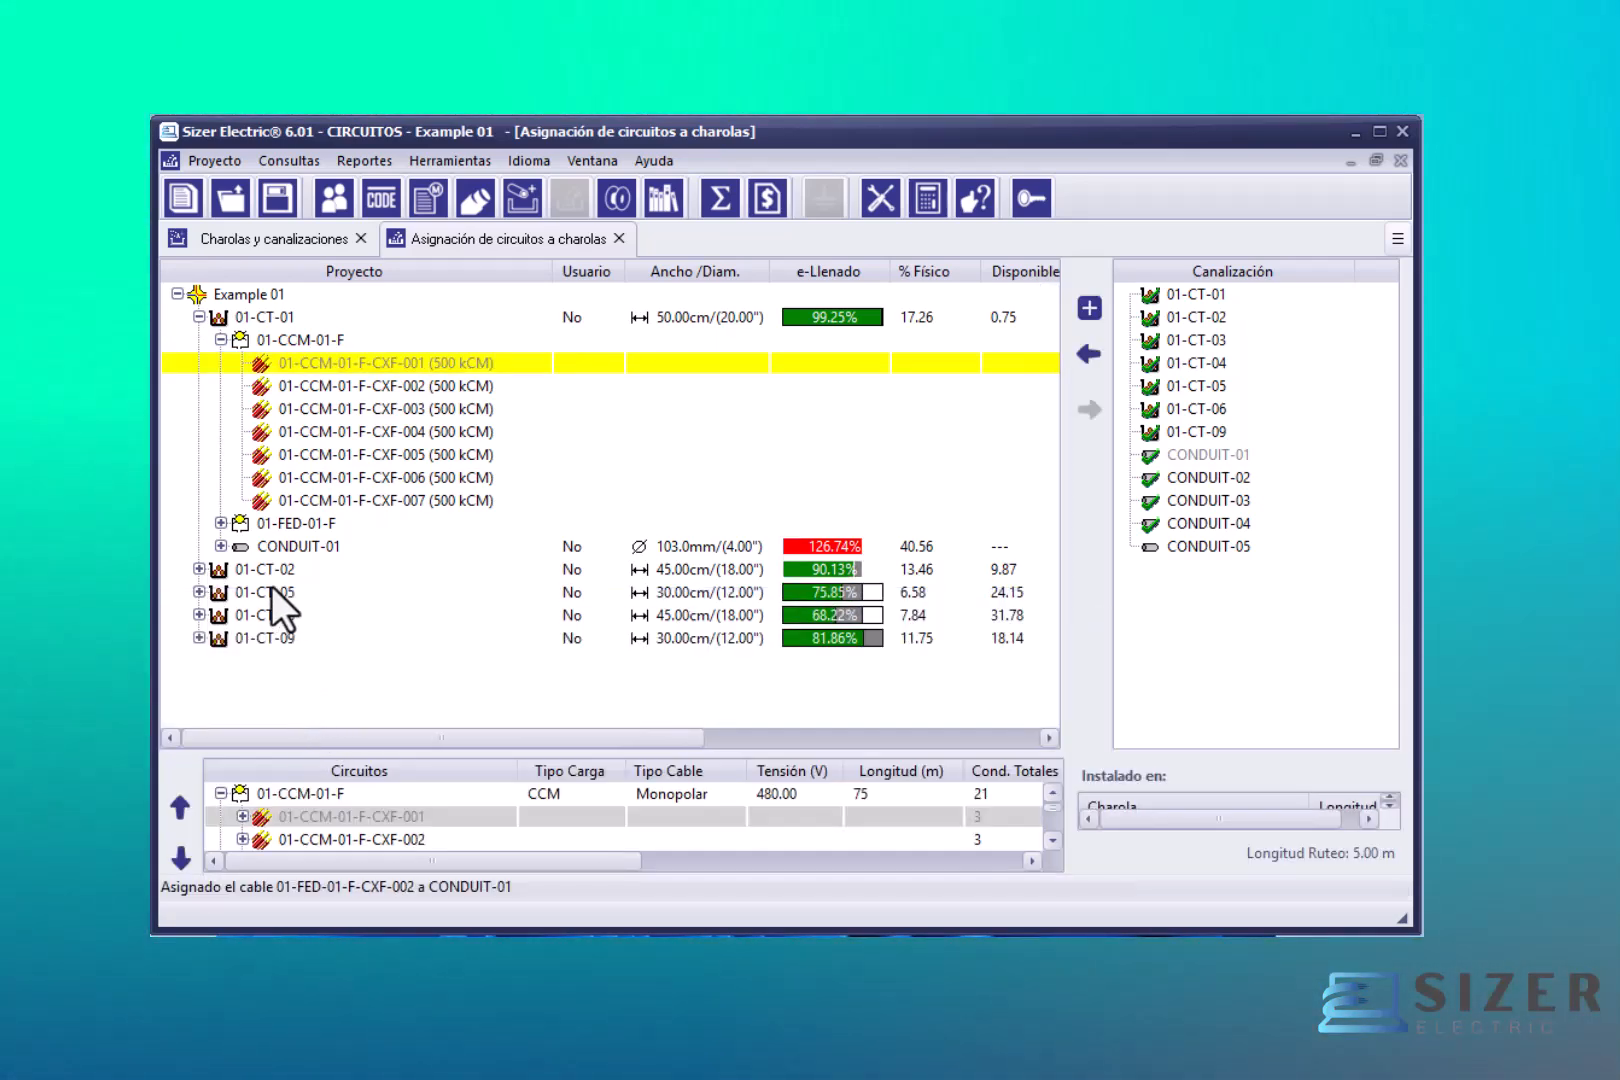
left_click(200, 568)
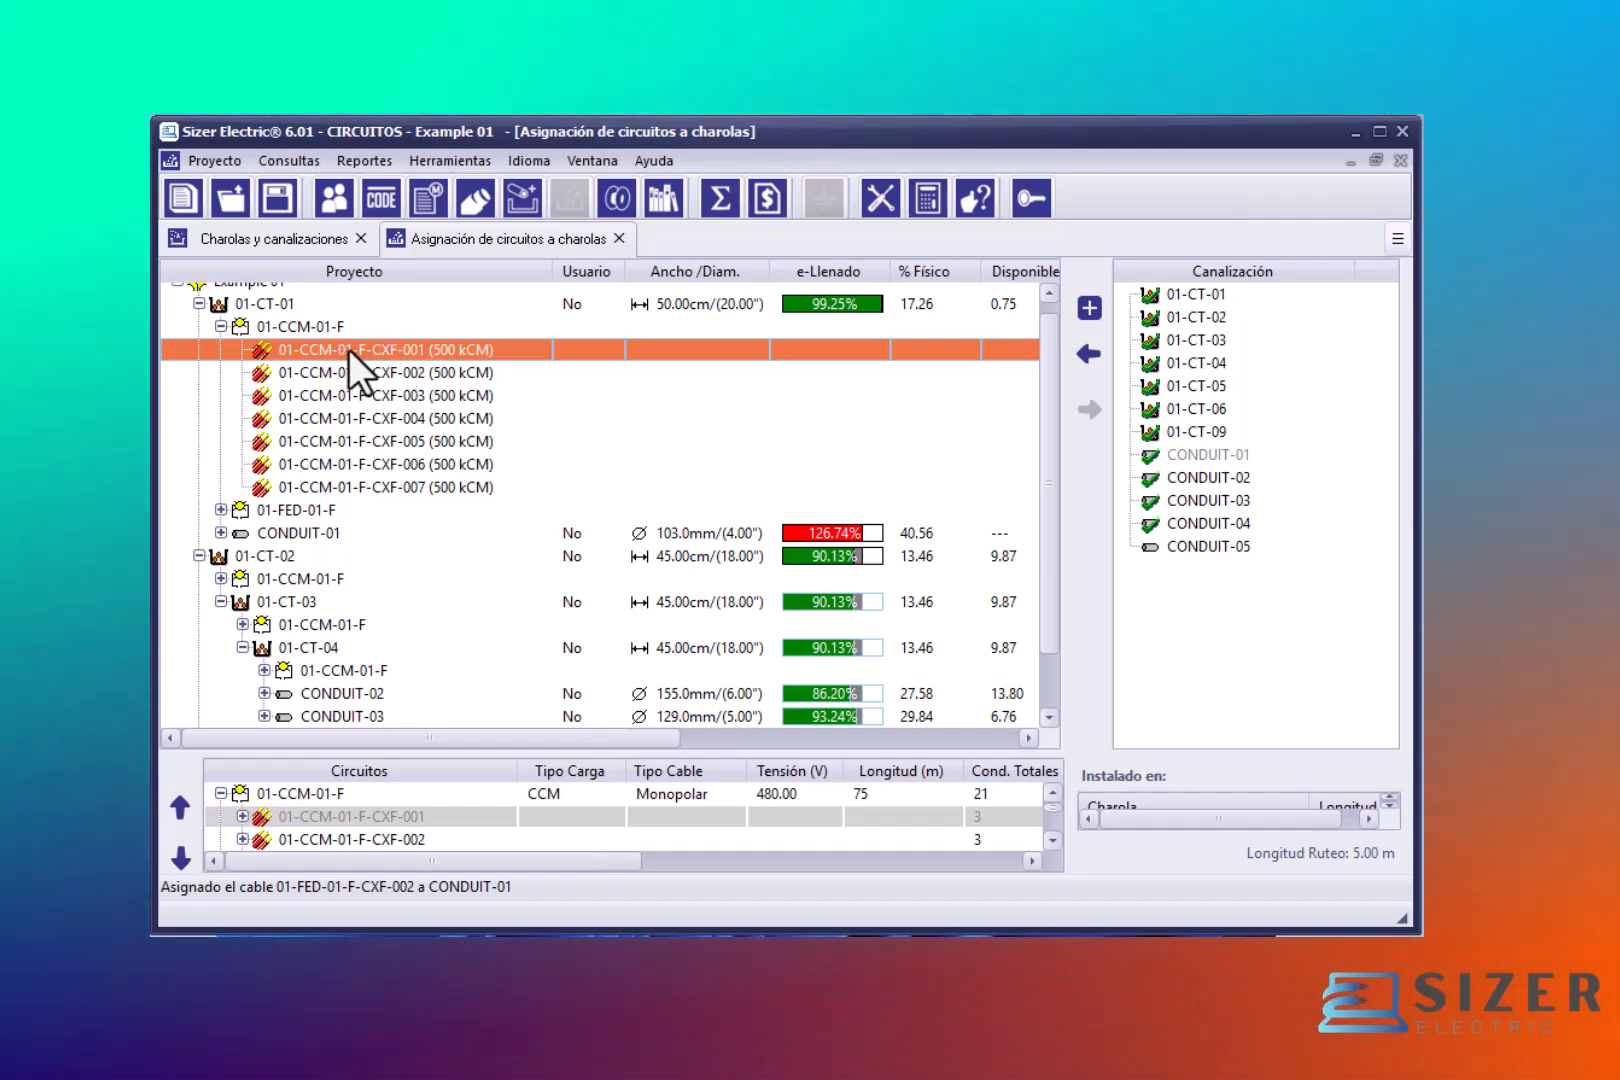
left_click(349, 373)
left_click(347, 395)
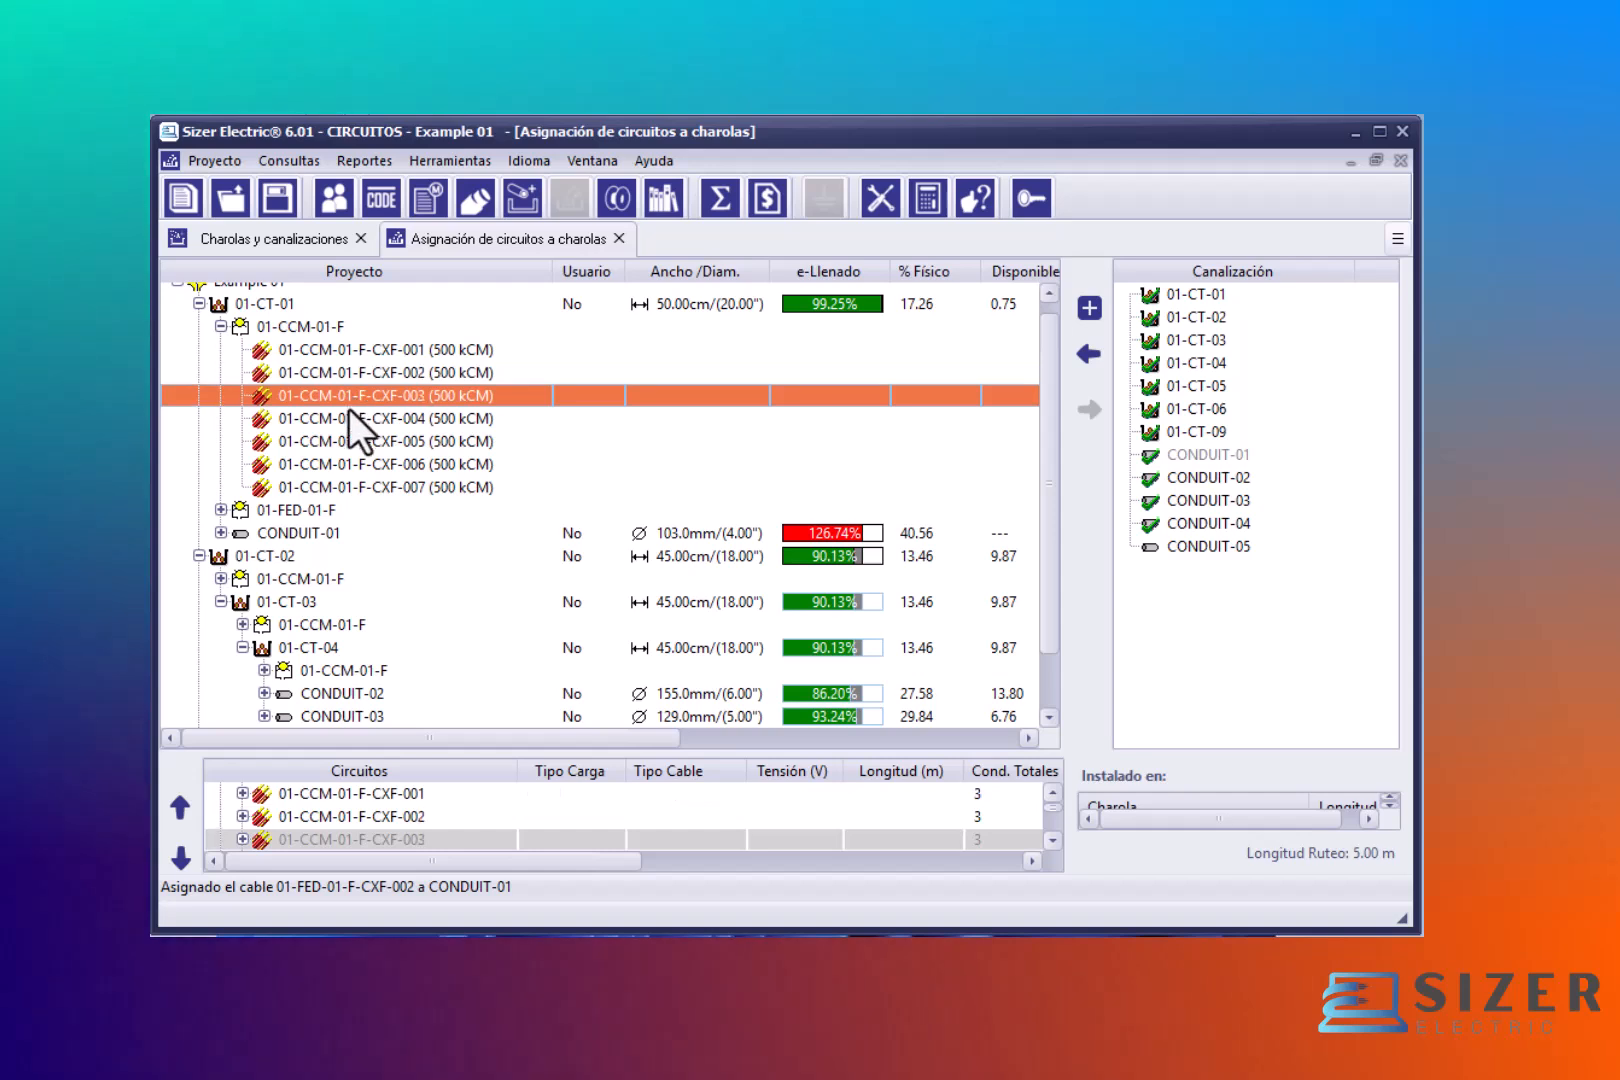
left_click(350, 416)
left_click(346, 440)
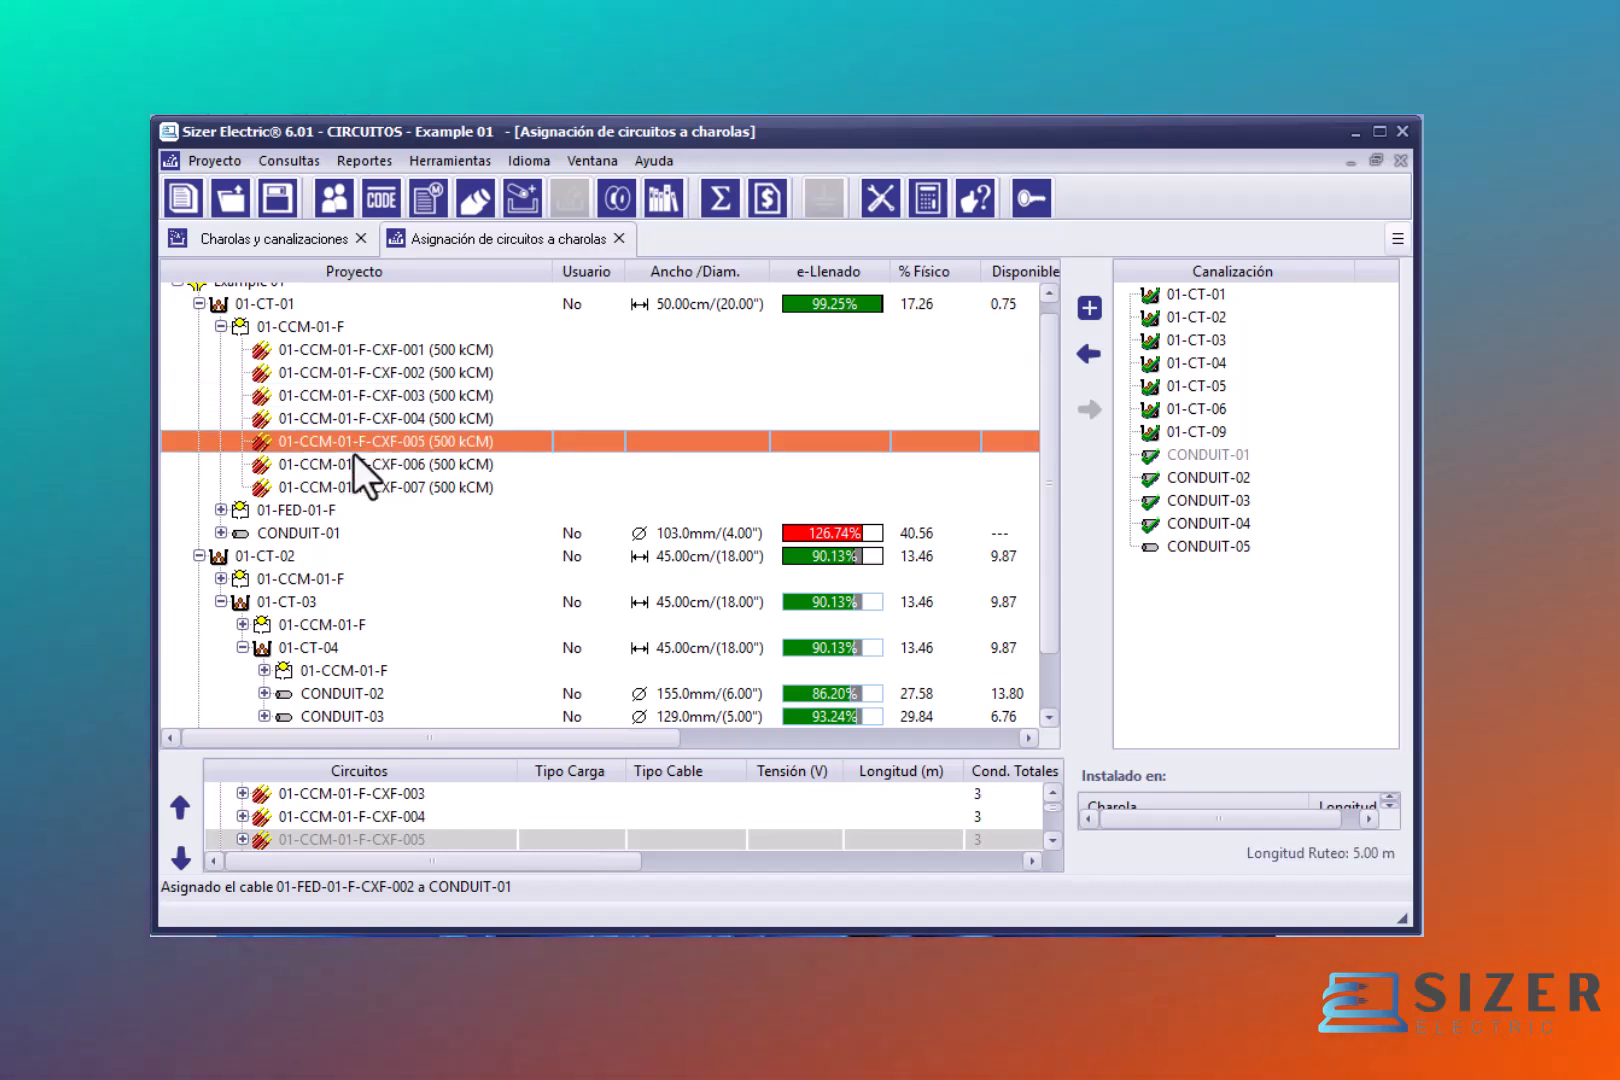
left_click(345, 469)
Step: Move cable 01-CCM-01-F-CXF-001 from tray 01-CT-01 to tray 01-CT-02, and check cables CXF-002 to CXF-004 under 01-CT-01
left_click(365, 352)
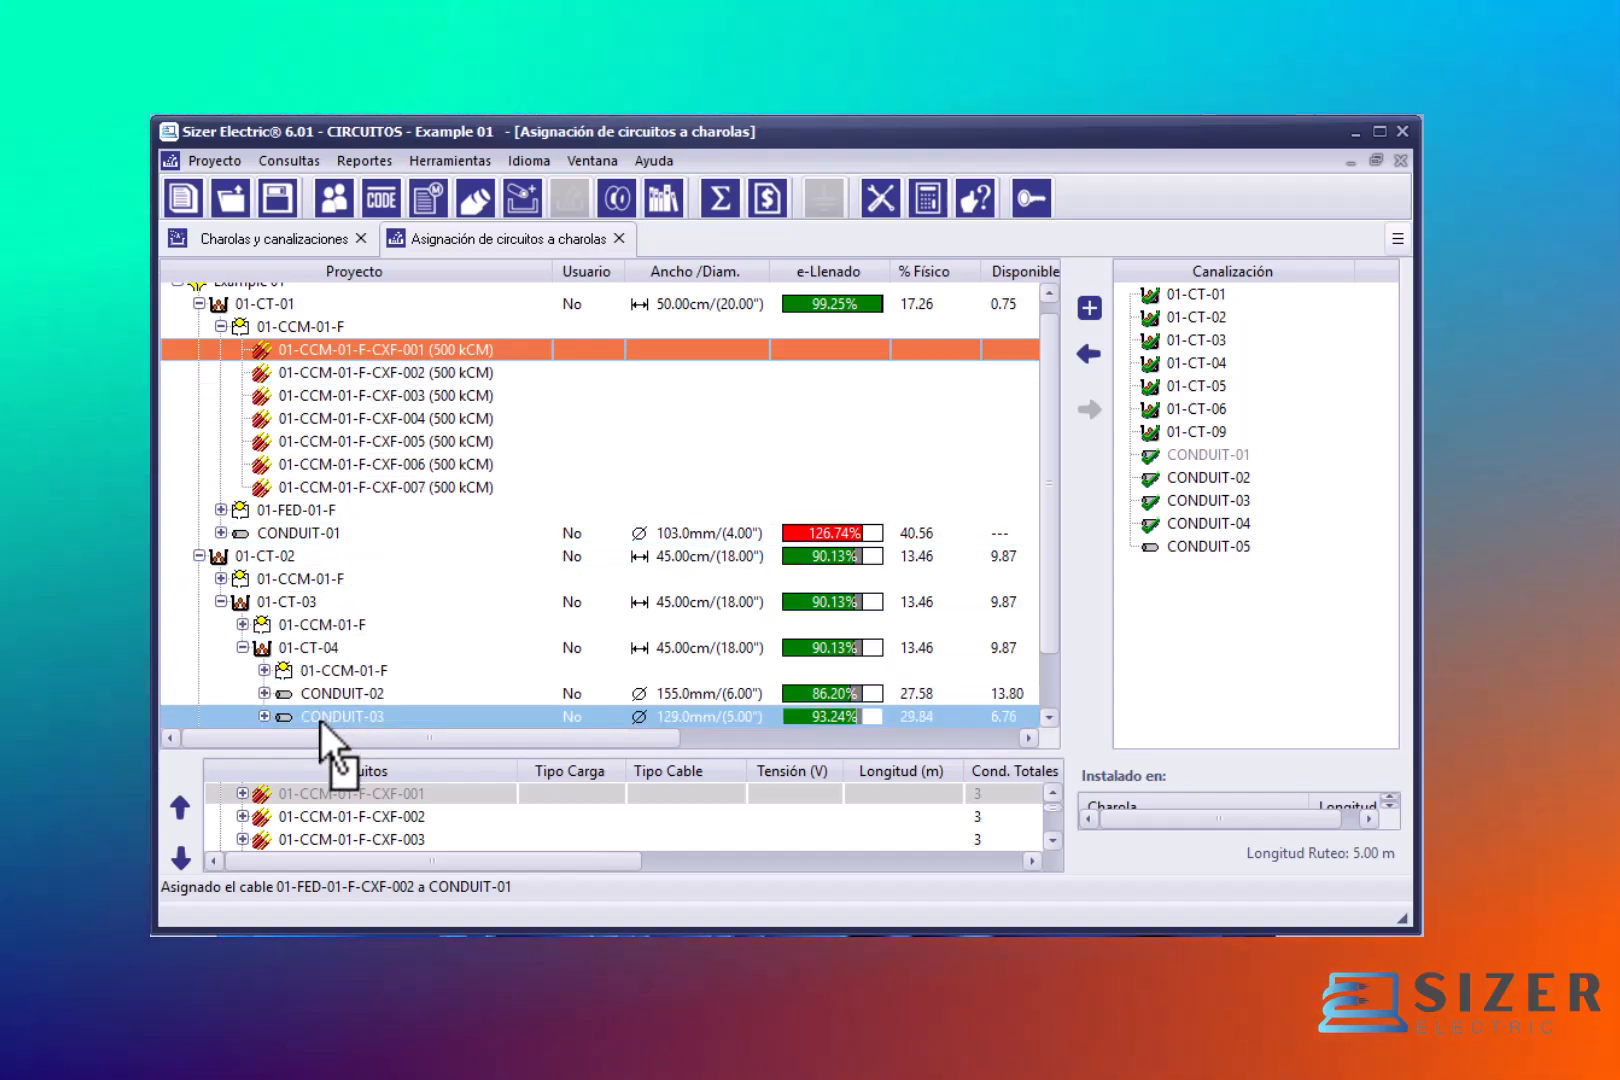
left_click_drag(321, 721, 294, 556)
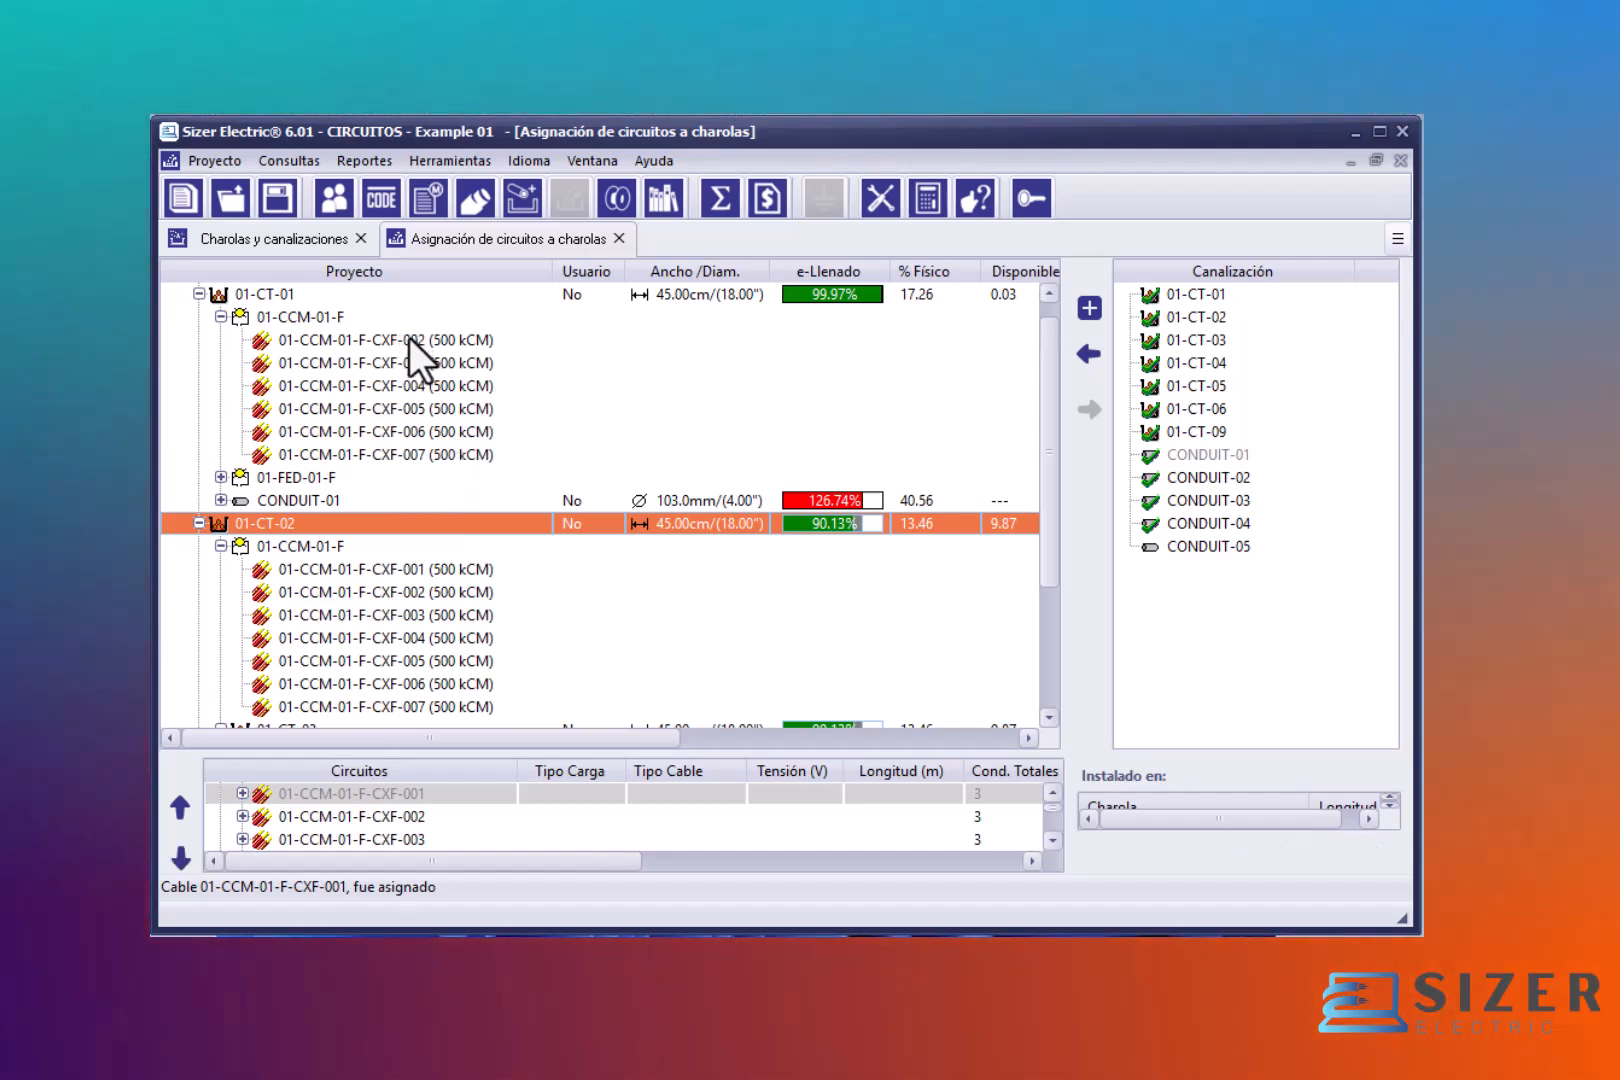
left_click(409, 339)
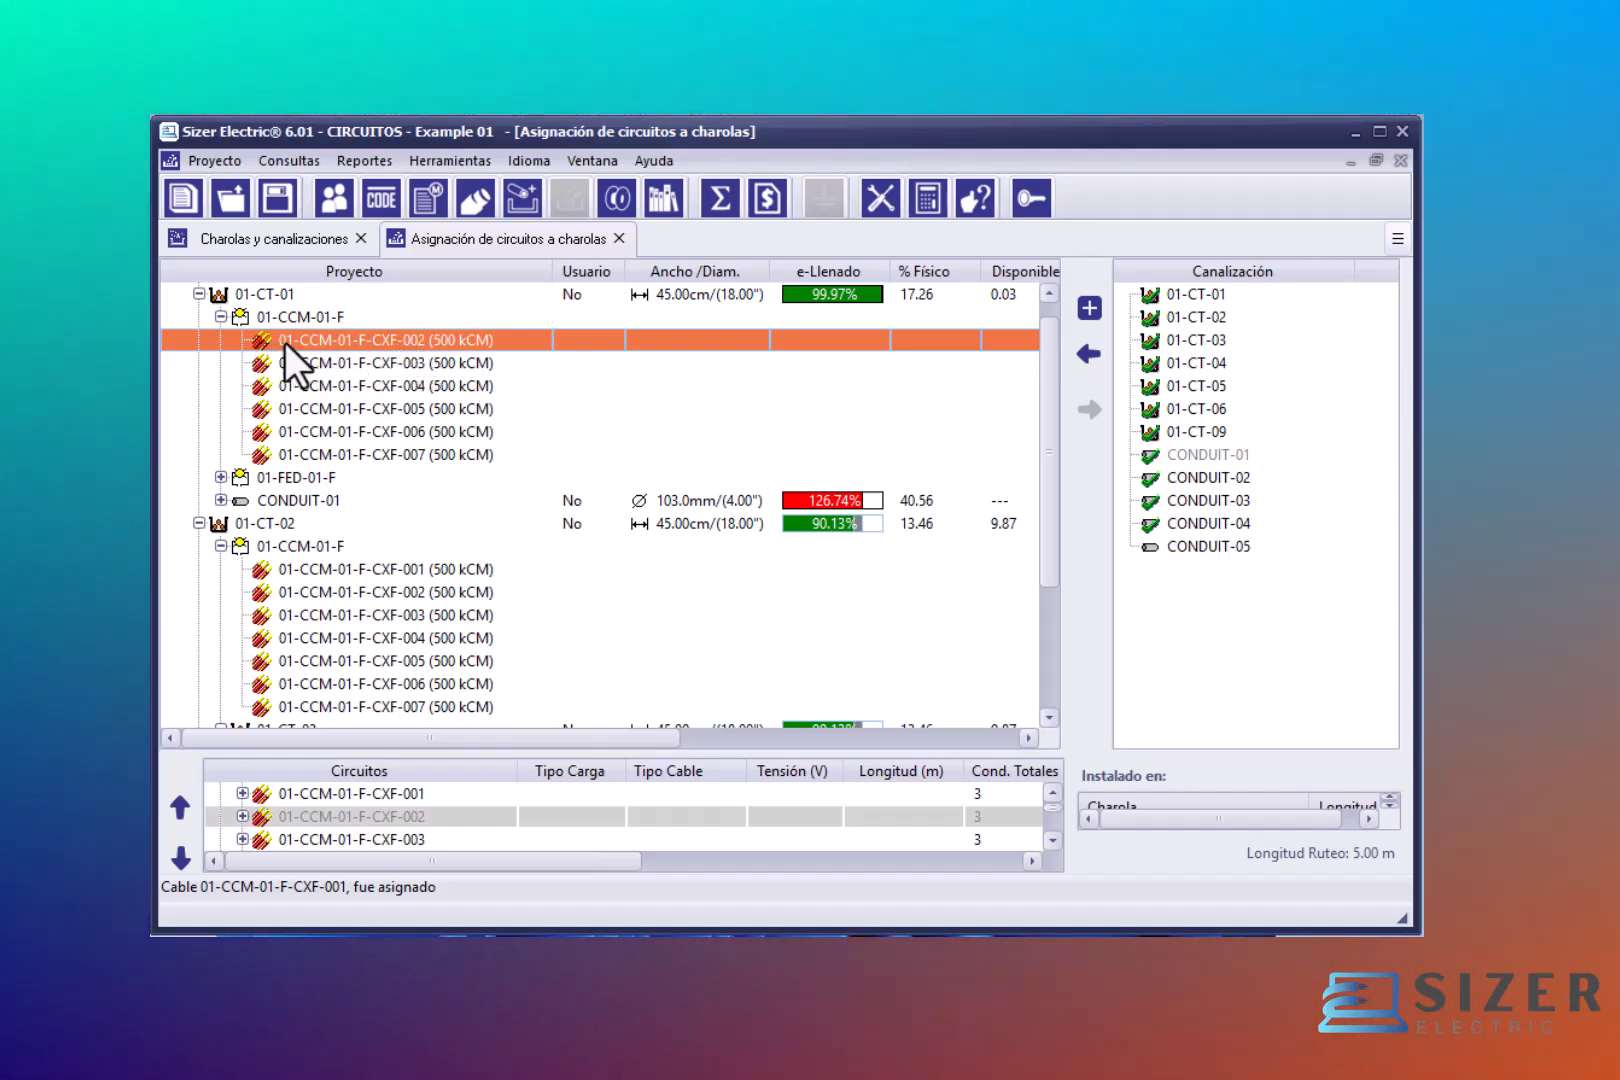
left_click(289, 360)
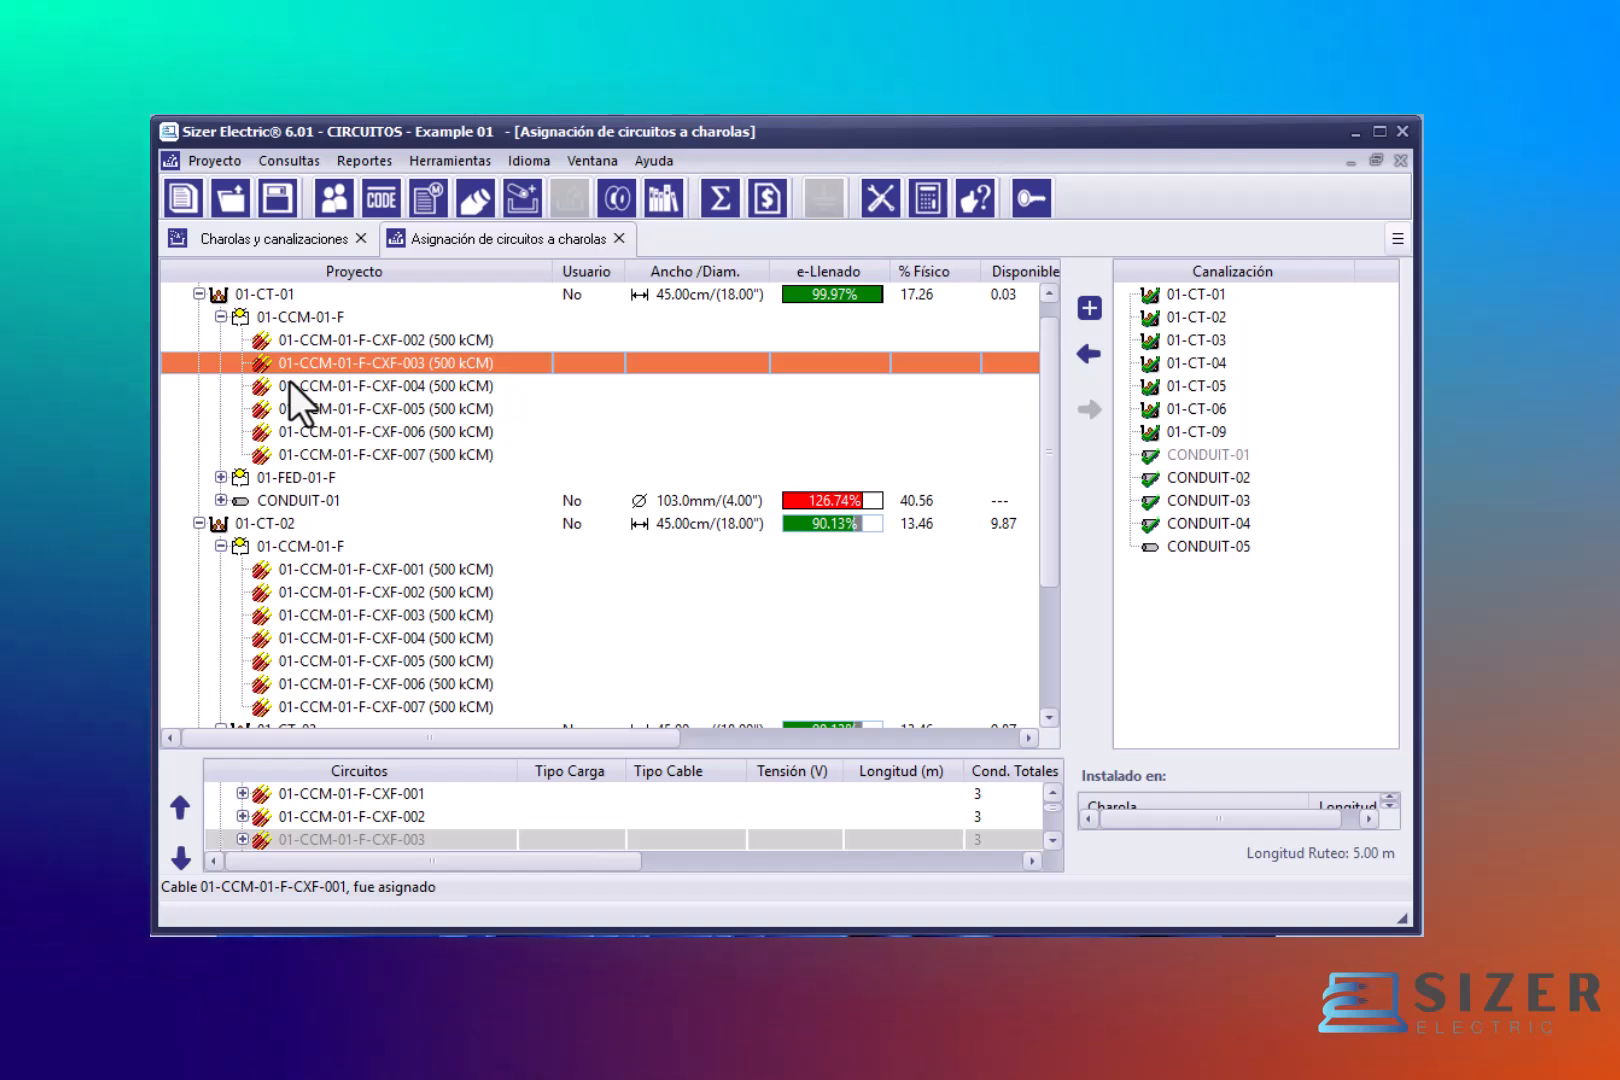
left_click(293, 388)
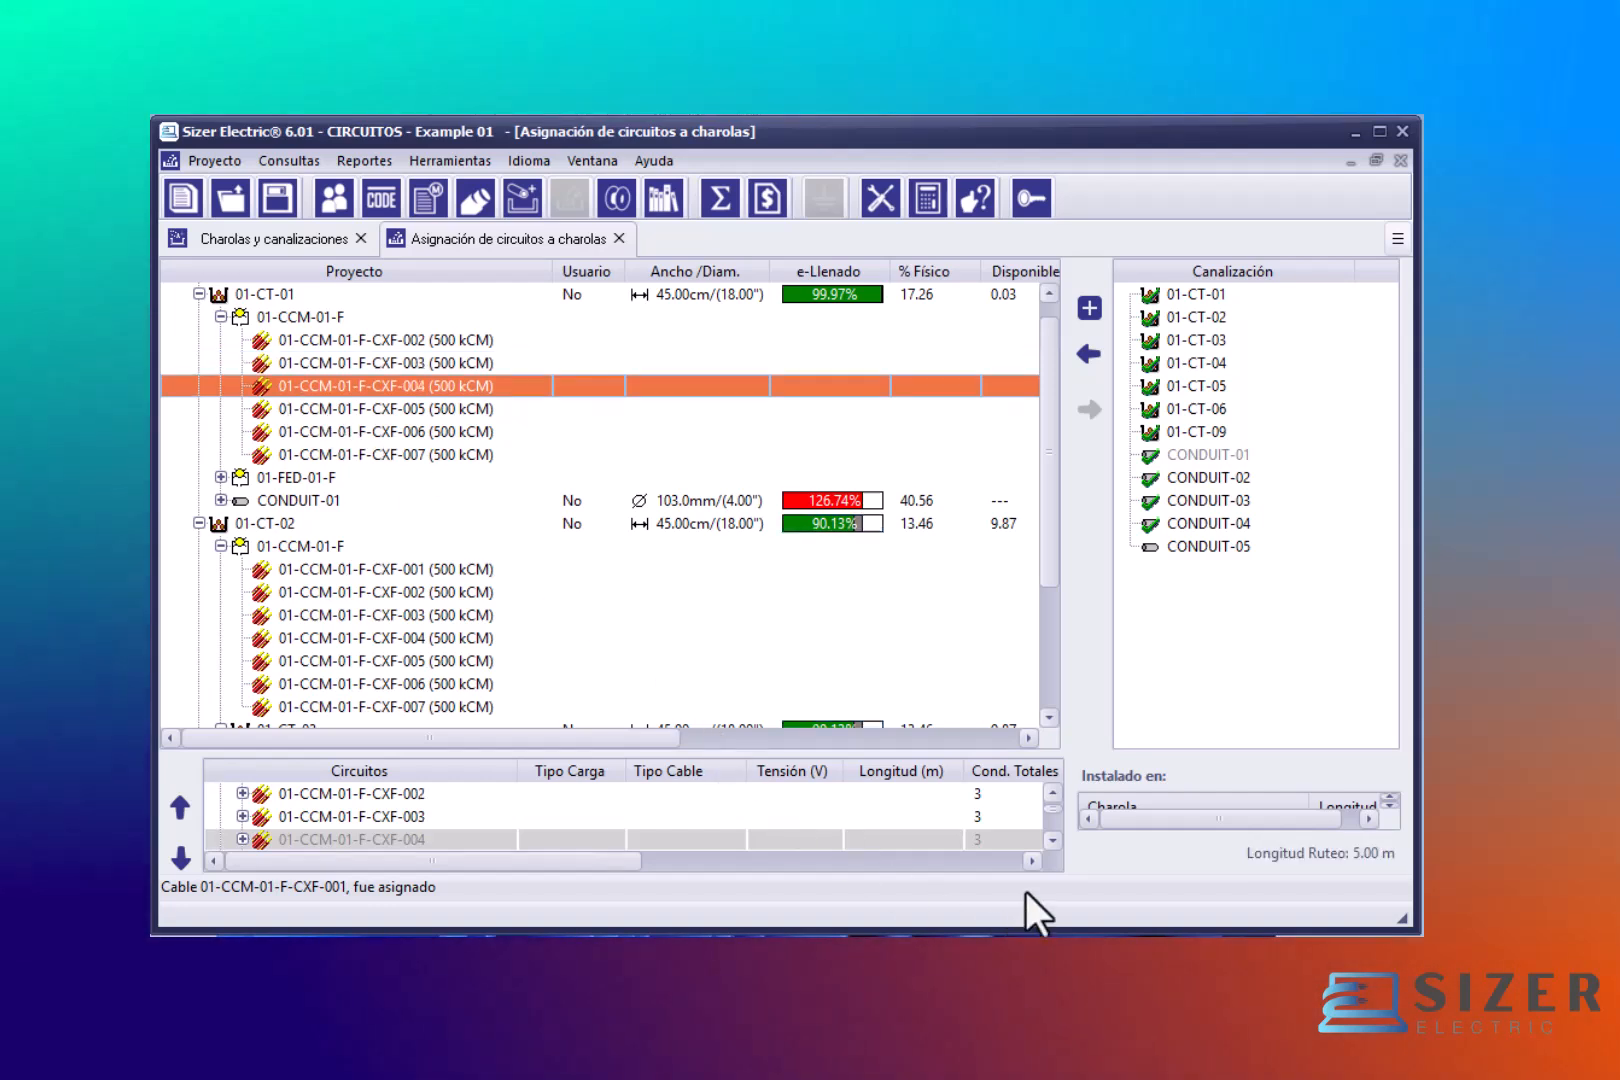
Step: Enlarge the circuits list, collapse circuit 01-CCM-01-F and tray 01-CT-01, and select the project root Example 01
left_click_drag(1018, 752, 1031, 614)
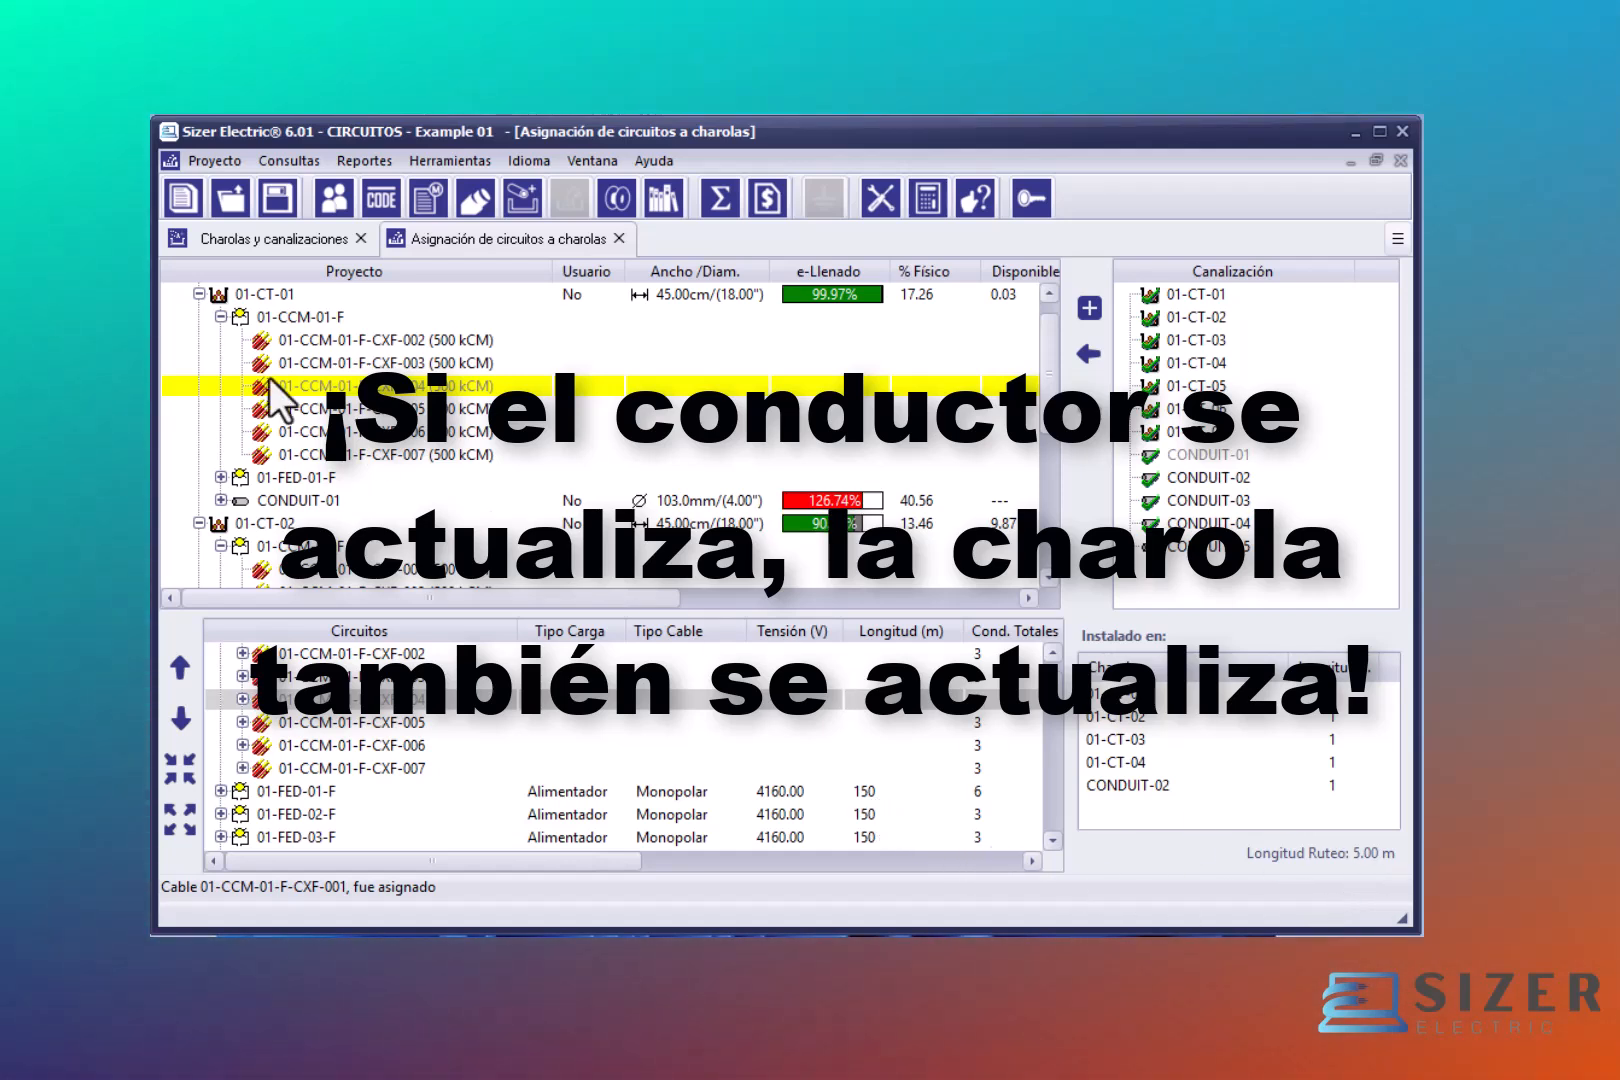
left_click(218, 316)
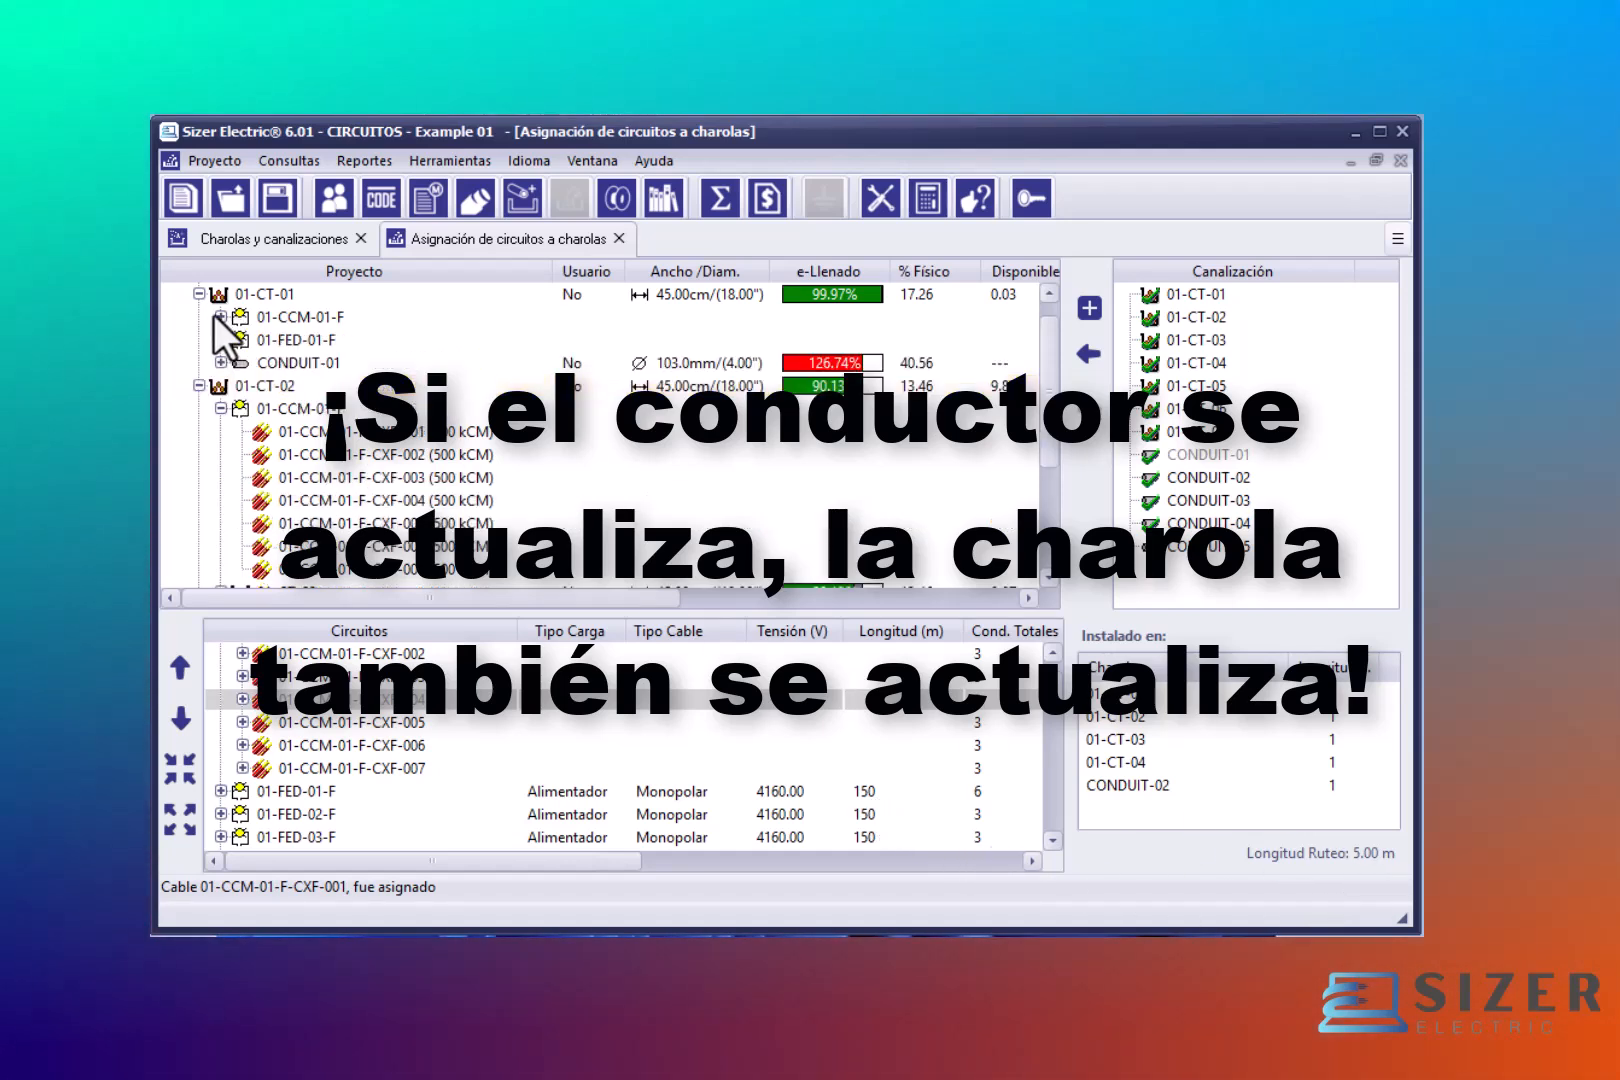
left_click(201, 295)
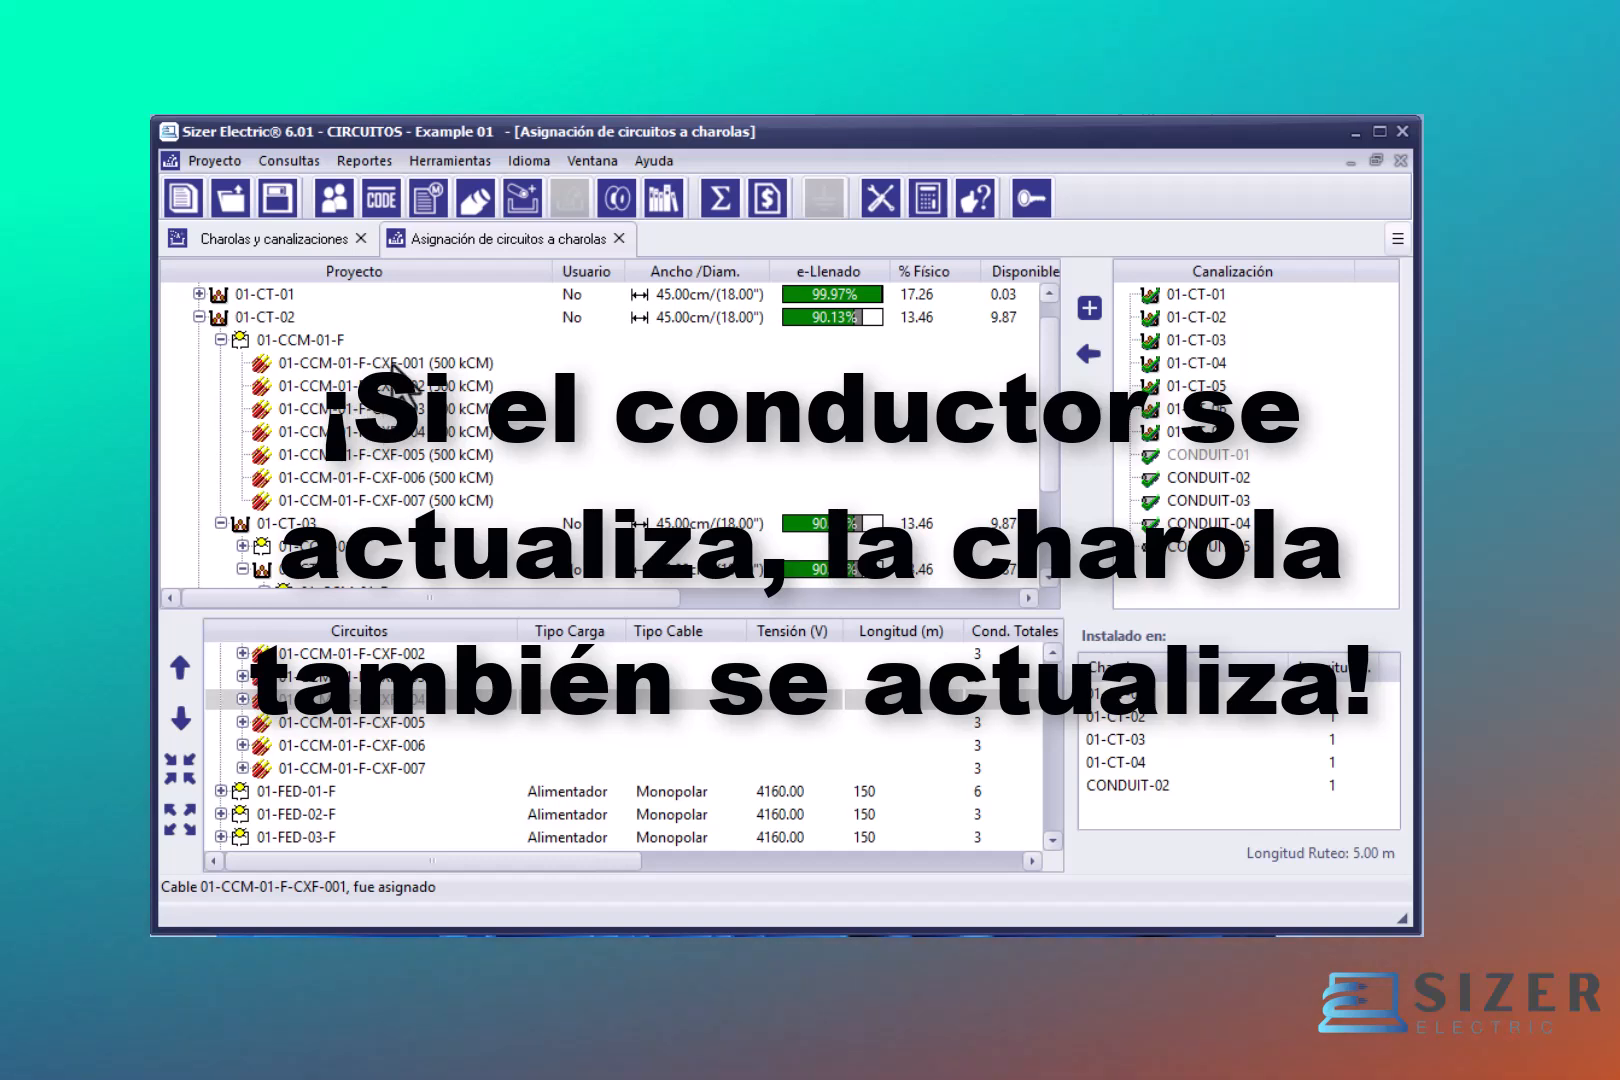
left_click(392, 366)
key("Up")
key("Up")
key("Up")
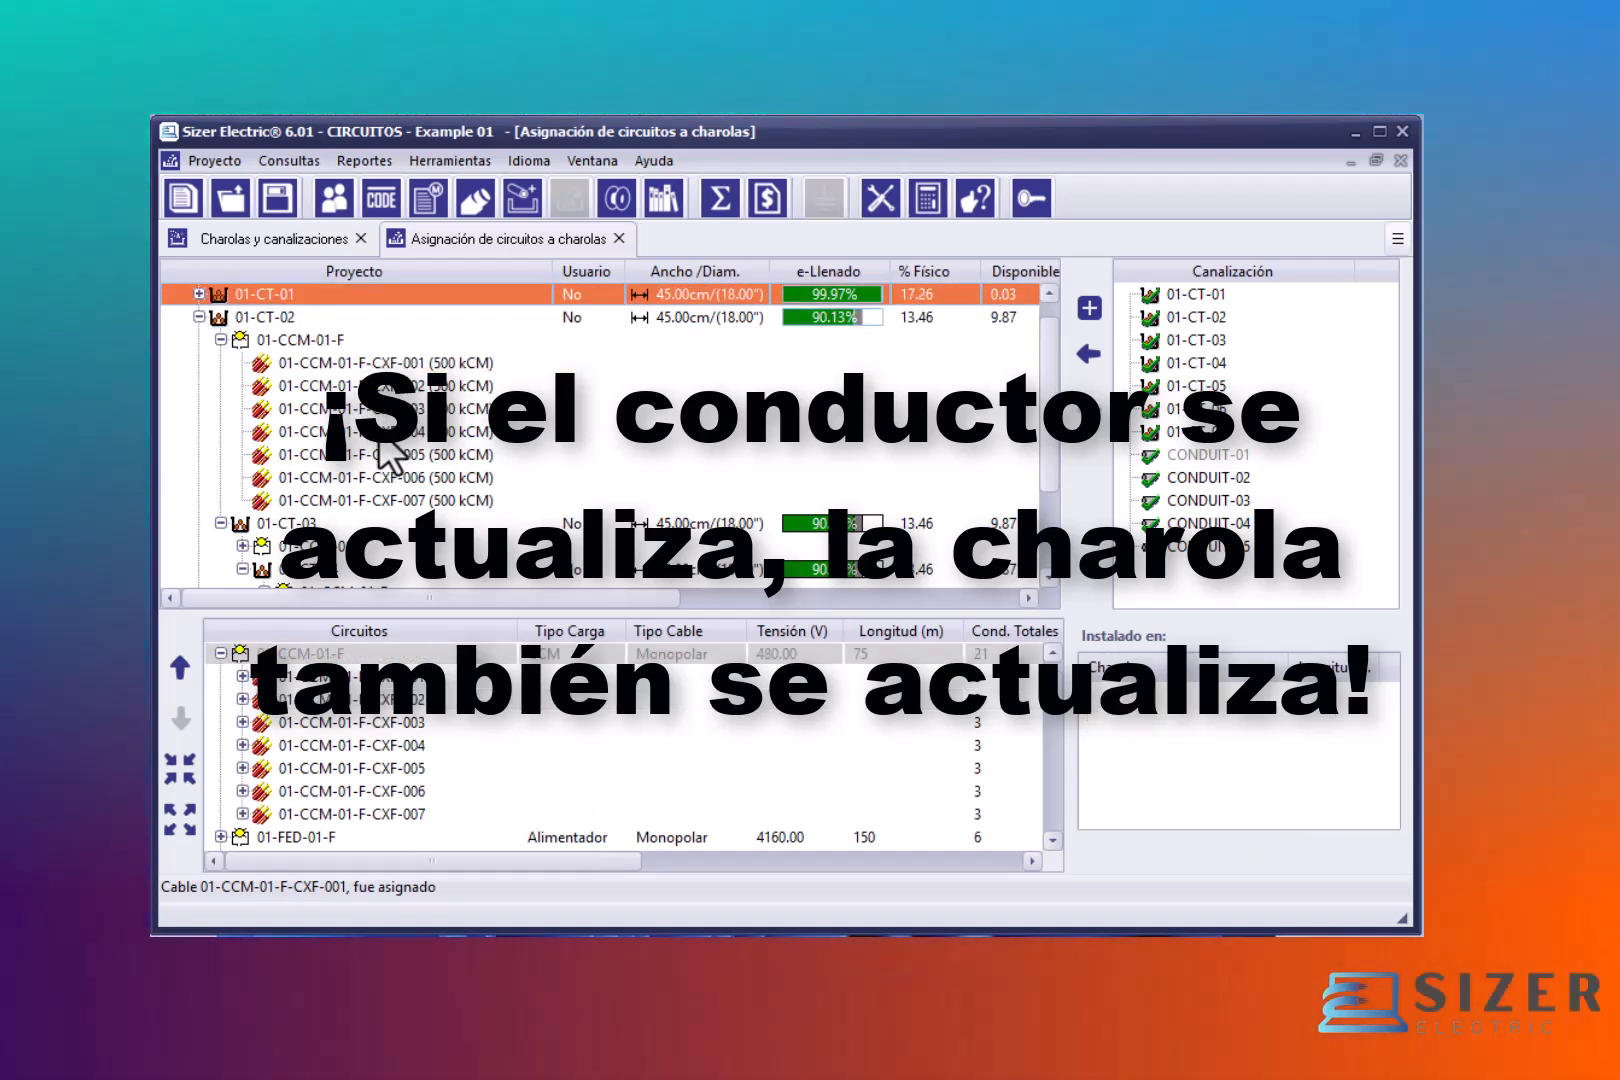
key("Up")
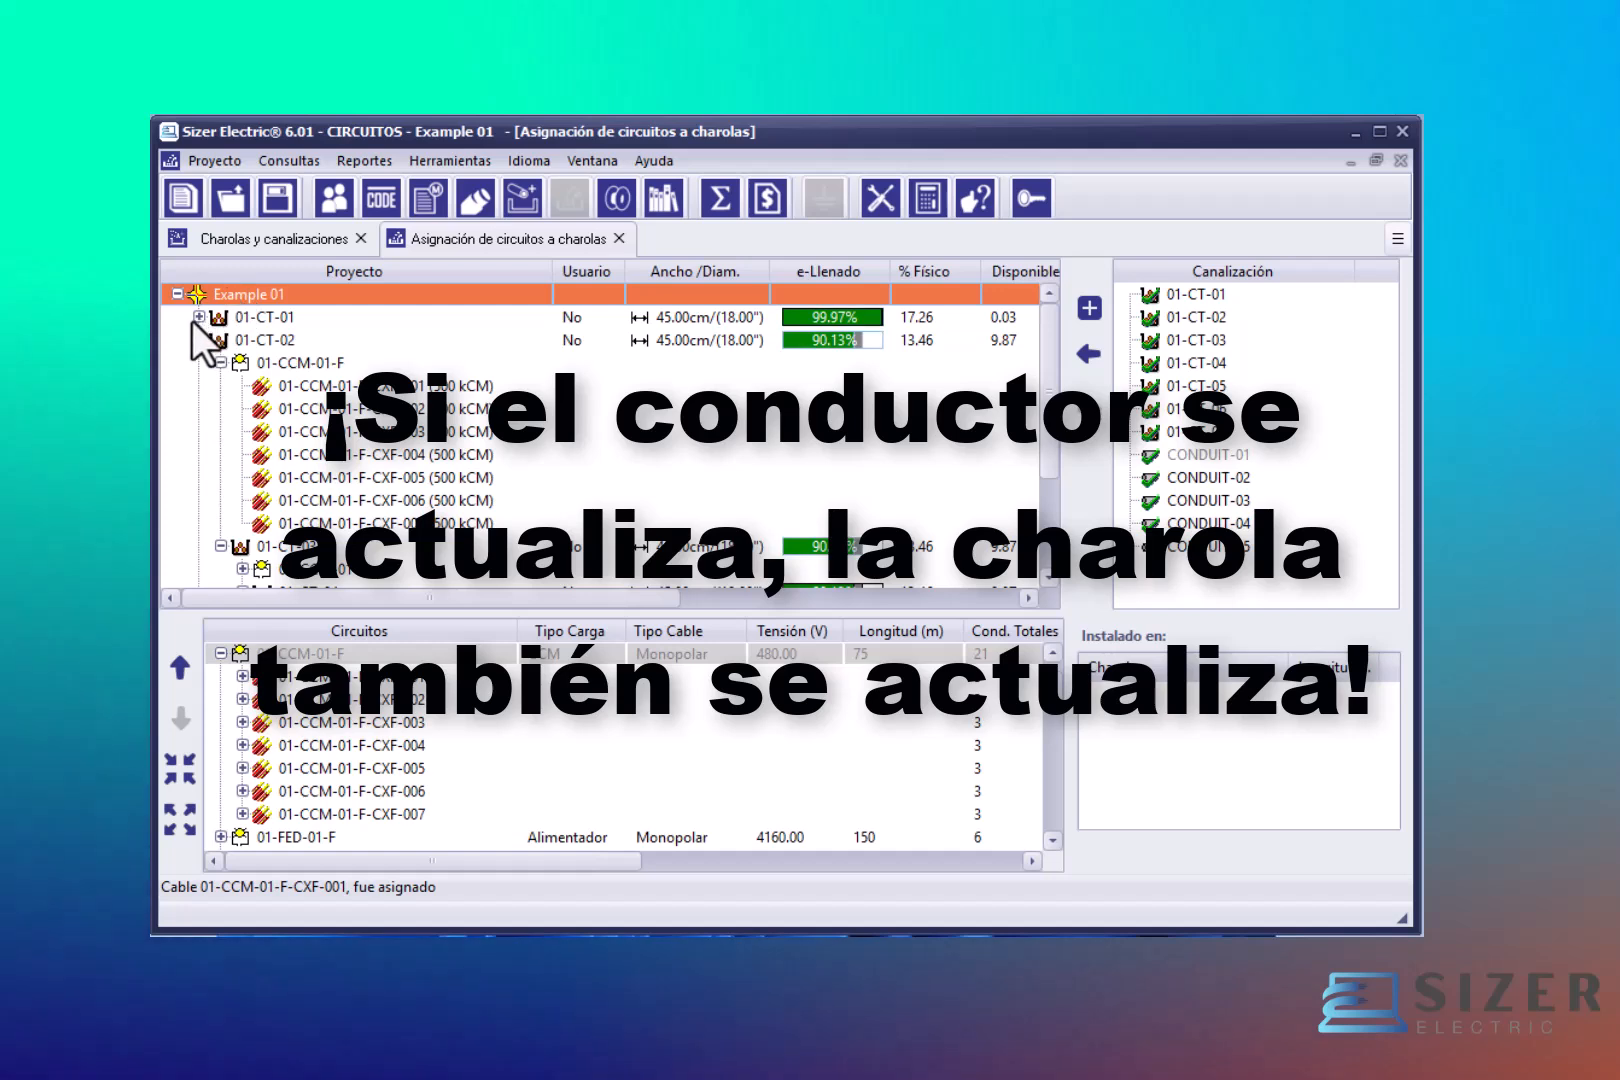
Step: Collapse all levels of Example 01 and close the circuit assignment and the trays and raceways windows
right_click(218, 295)
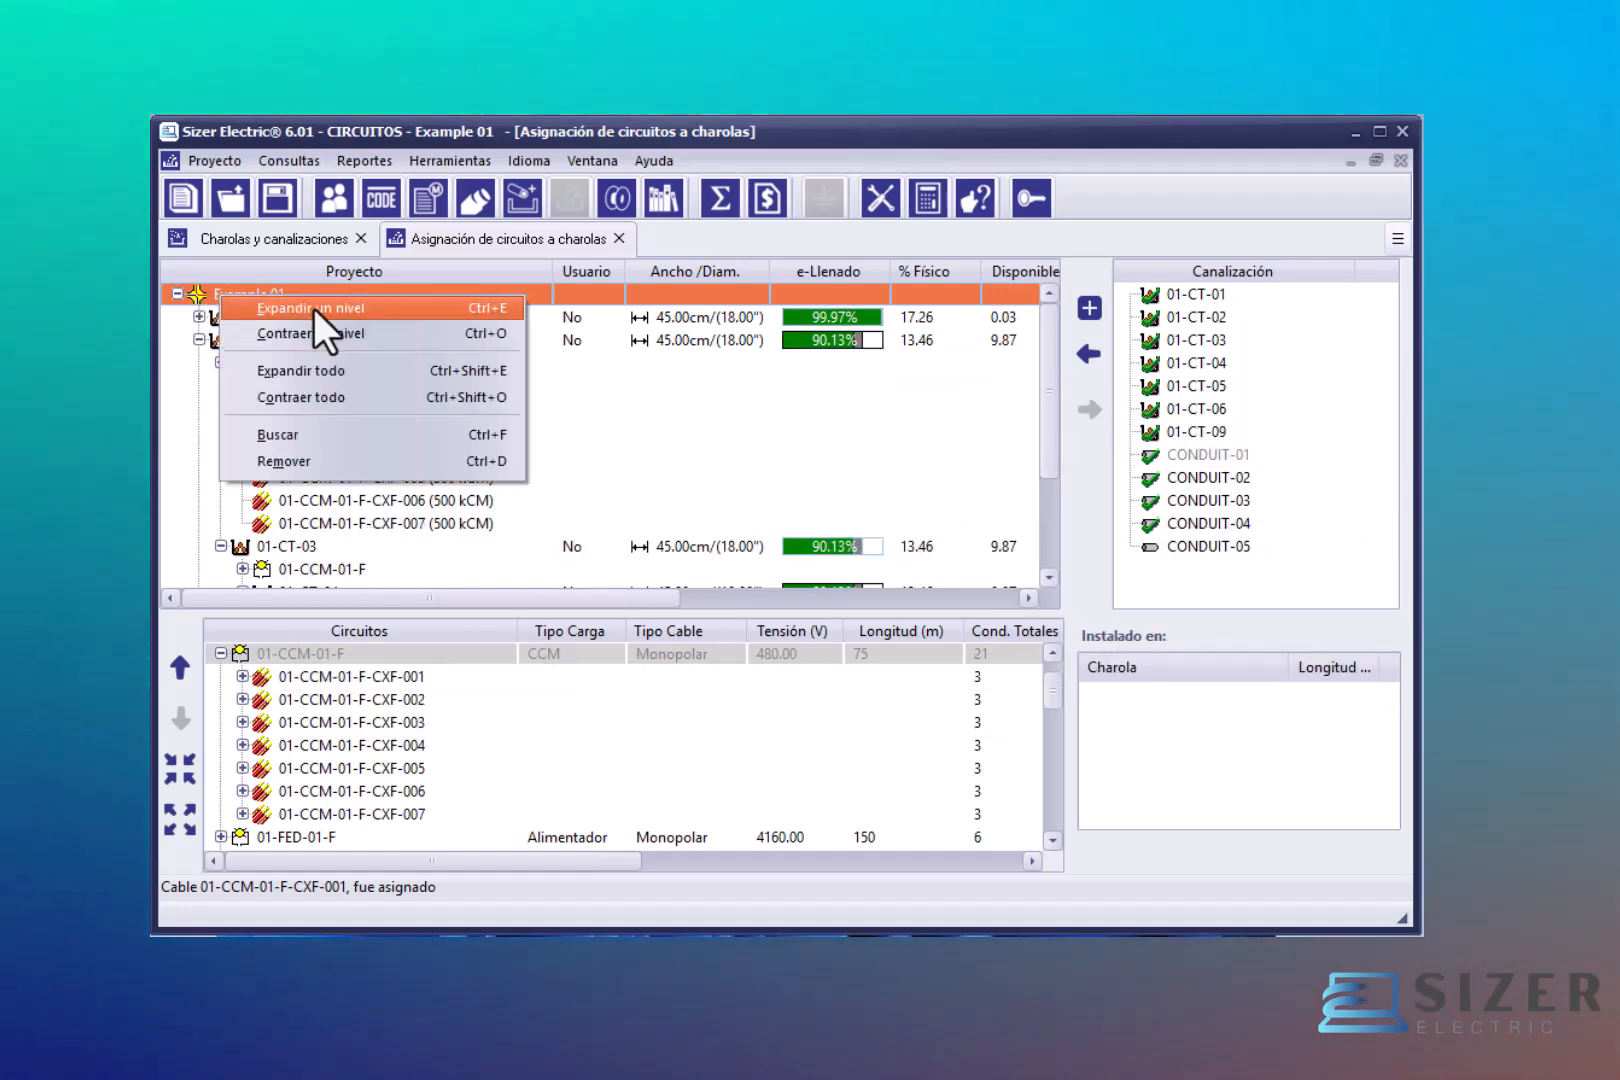
left_click(343, 394)
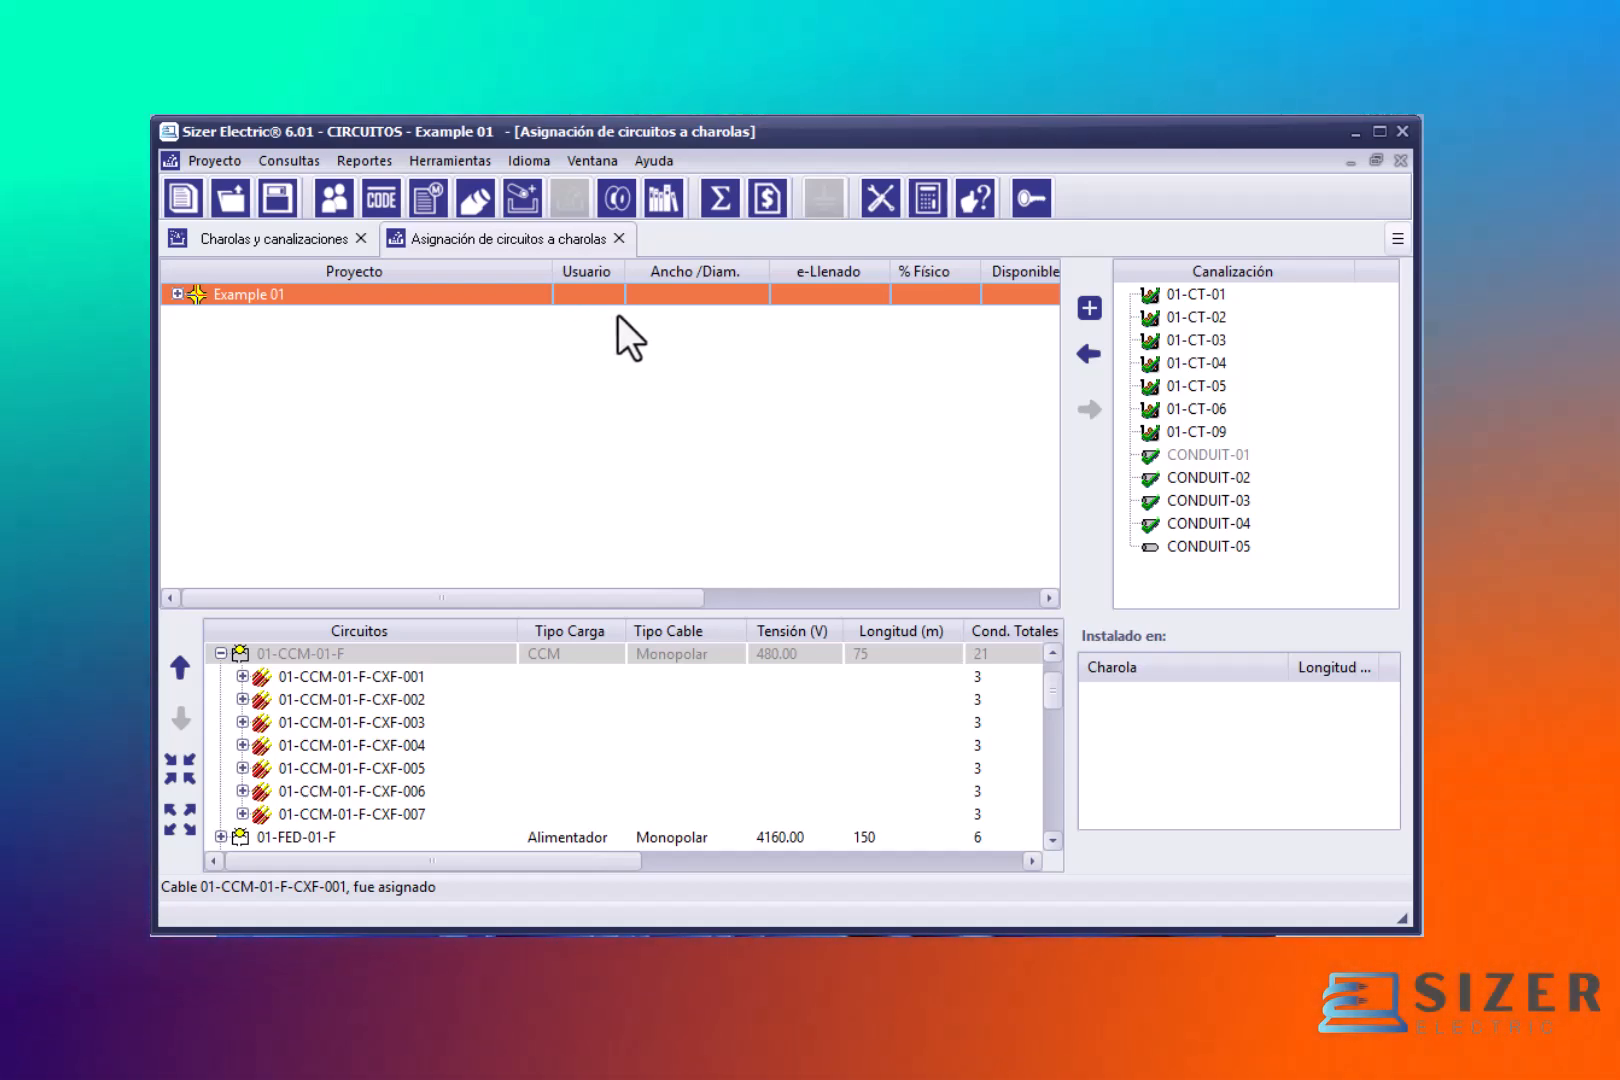
left_click(619, 239)
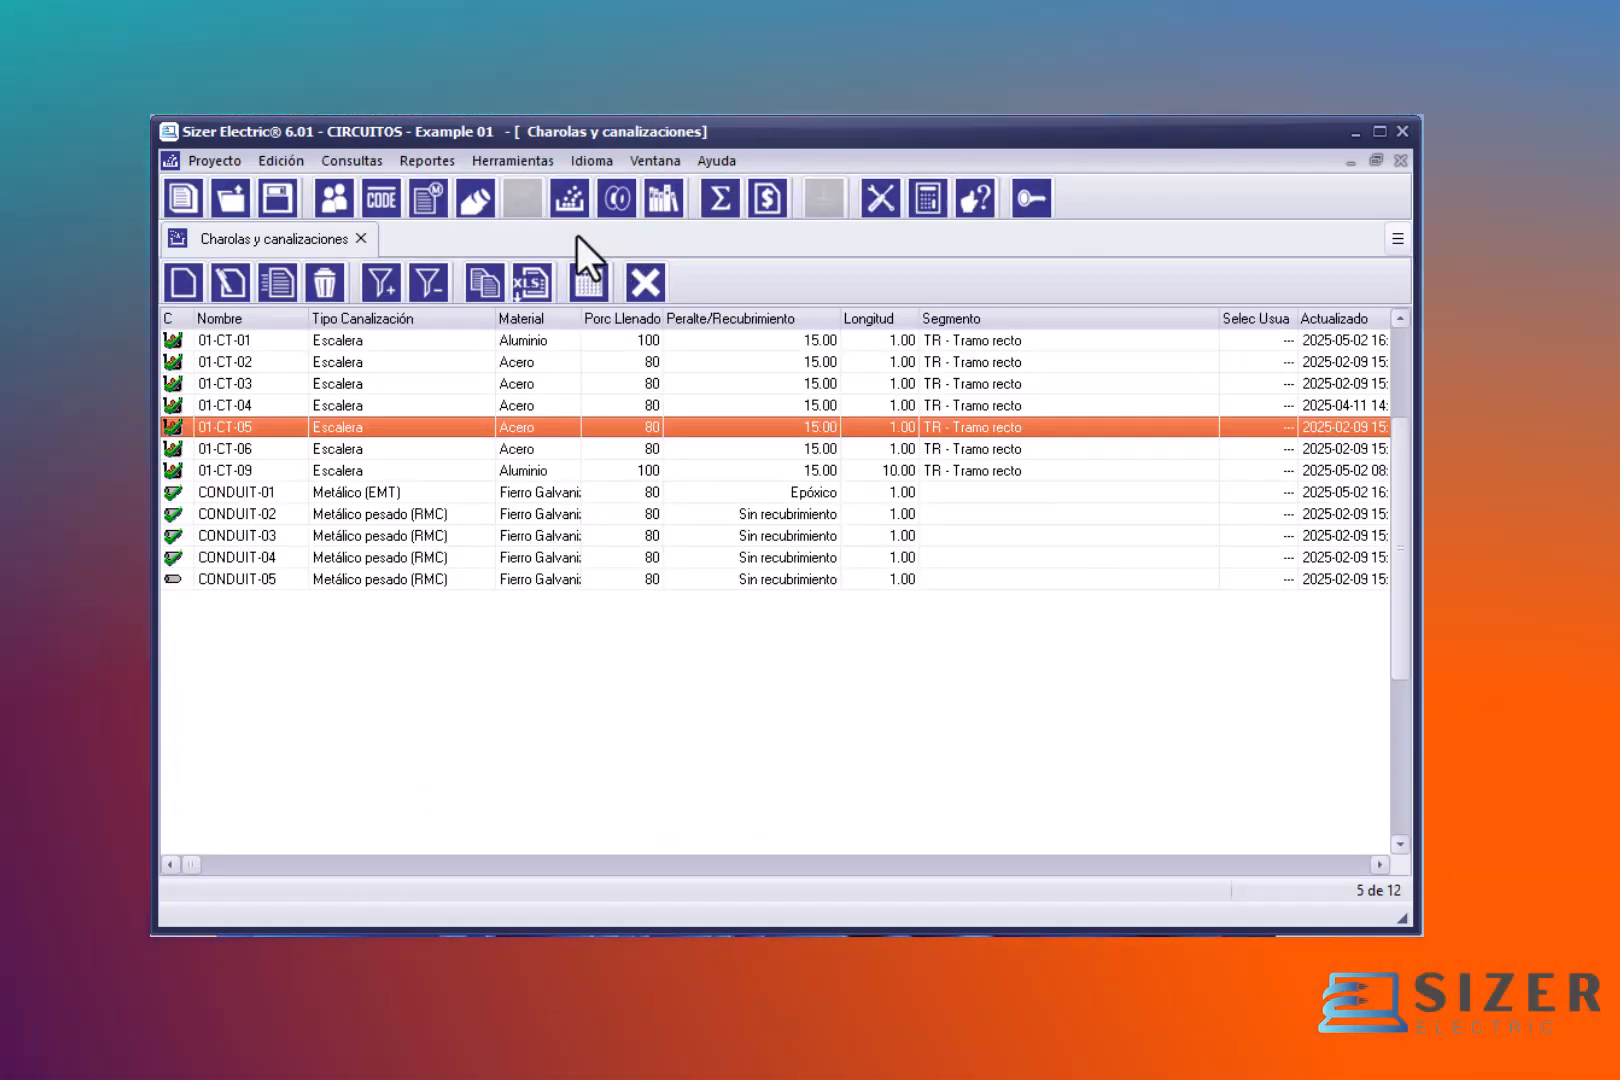
left_click(360, 238)
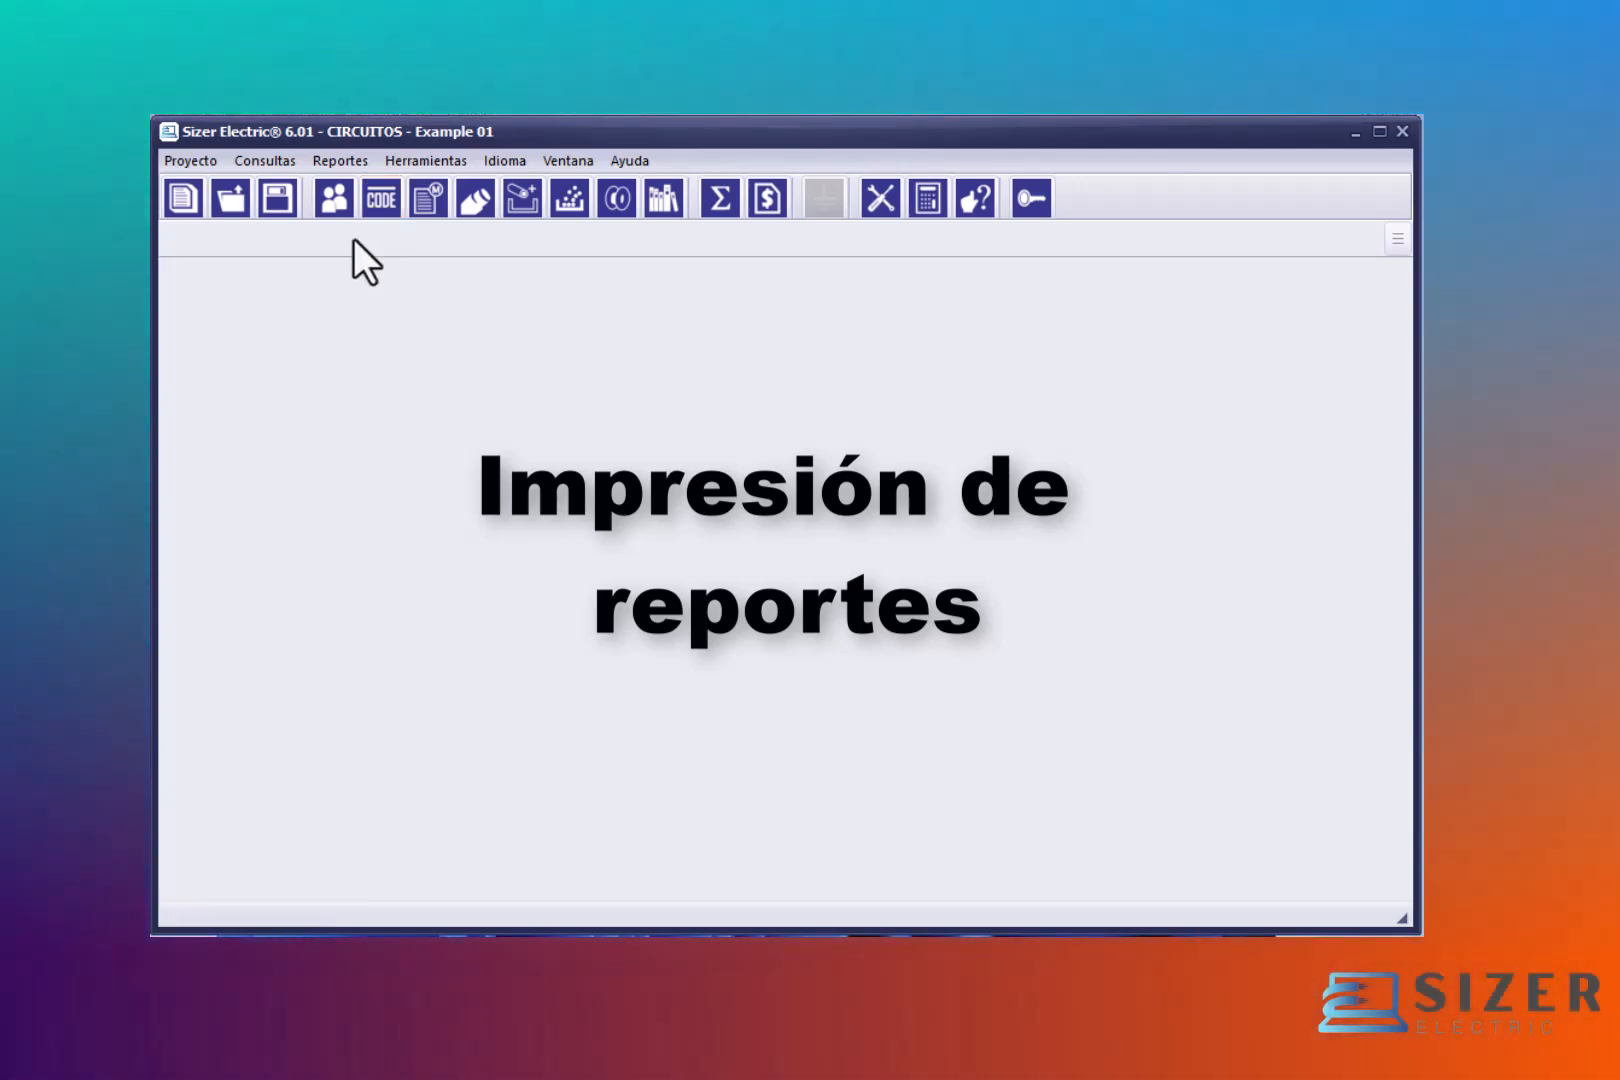
Step: Open the reports list, and collapse and reopen its Charolas y Tubos group
left_click(343, 160)
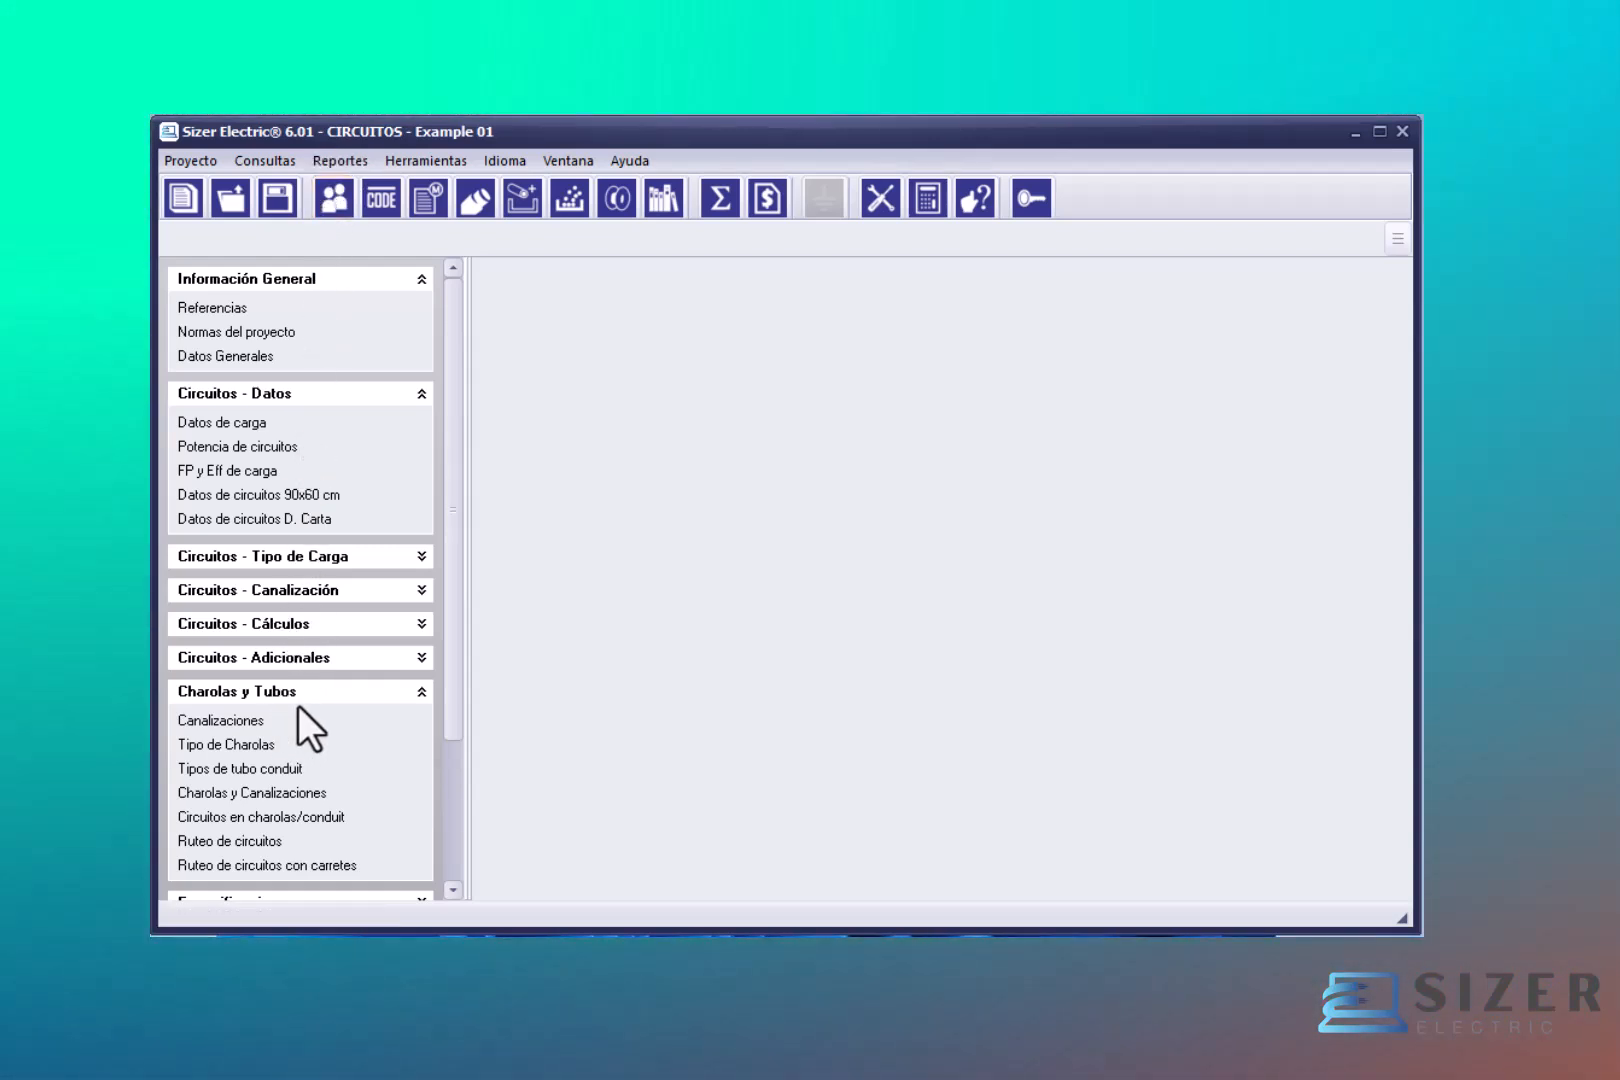
left_click(421, 692)
left_click(421, 693)
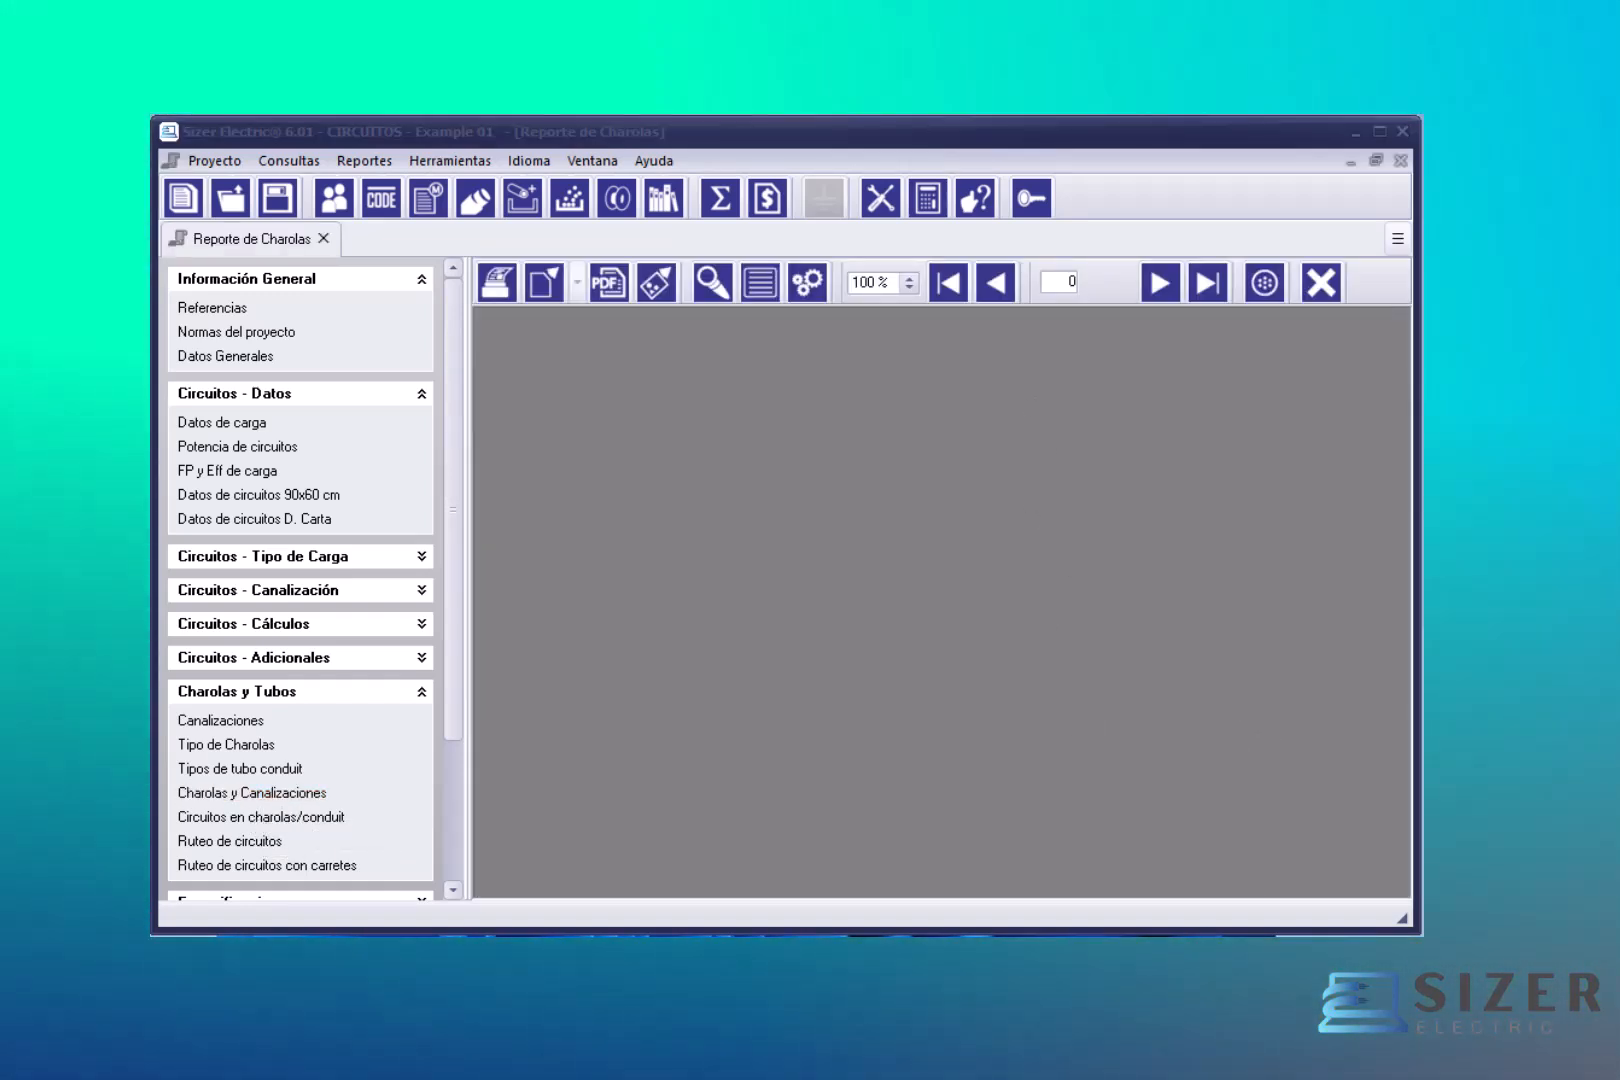
Step: Preview the raceway report titled Reporte de Charolas for all raceway types with an empty name range, and close the report
left_click_drag(871, 364, 929, 401)
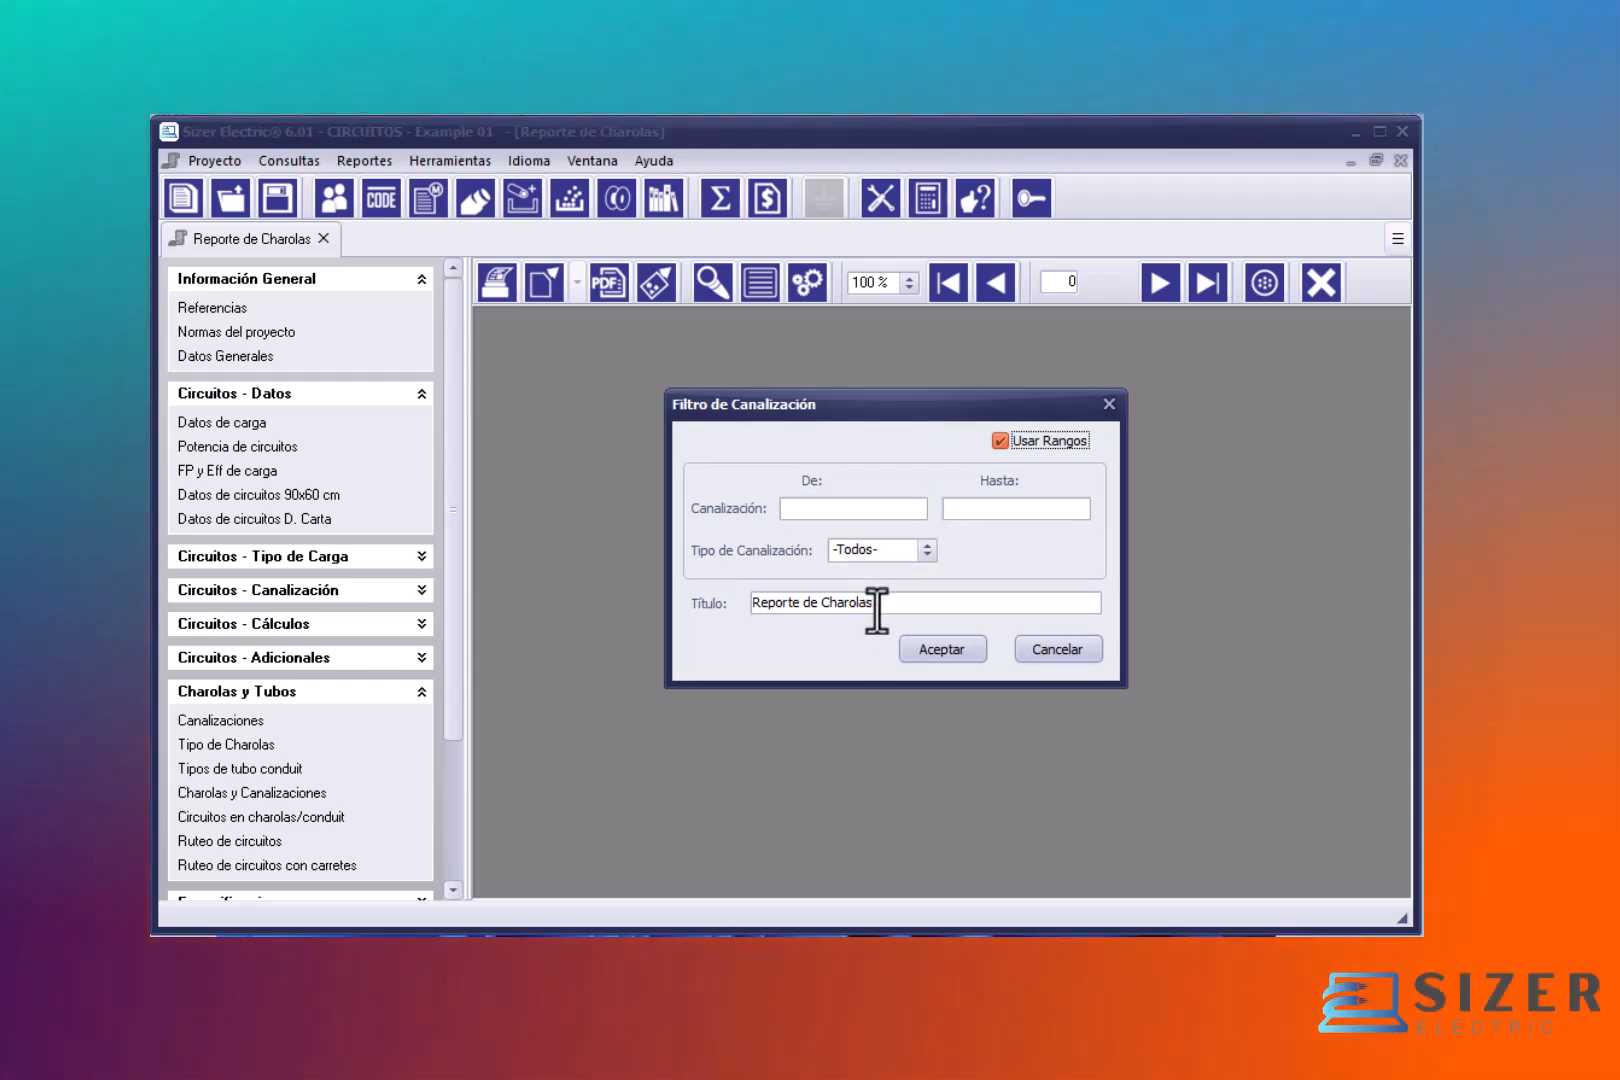
left_click_drag(871, 603, 749, 608)
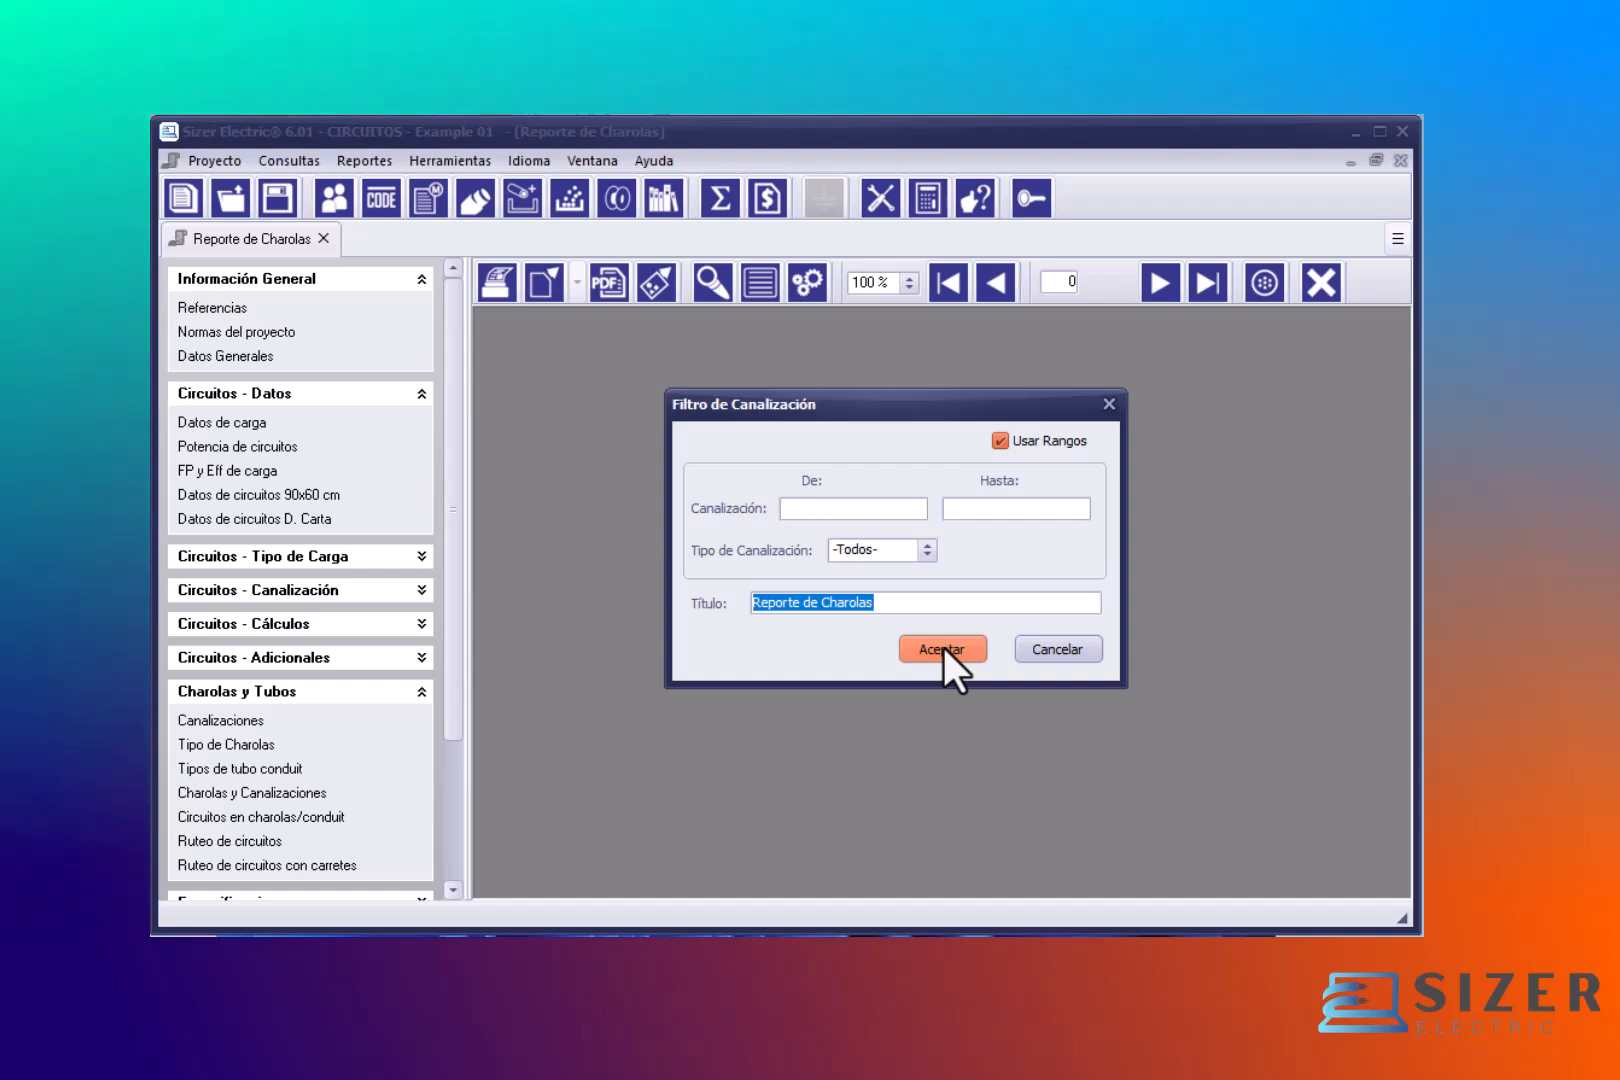
left_click(844, 507)
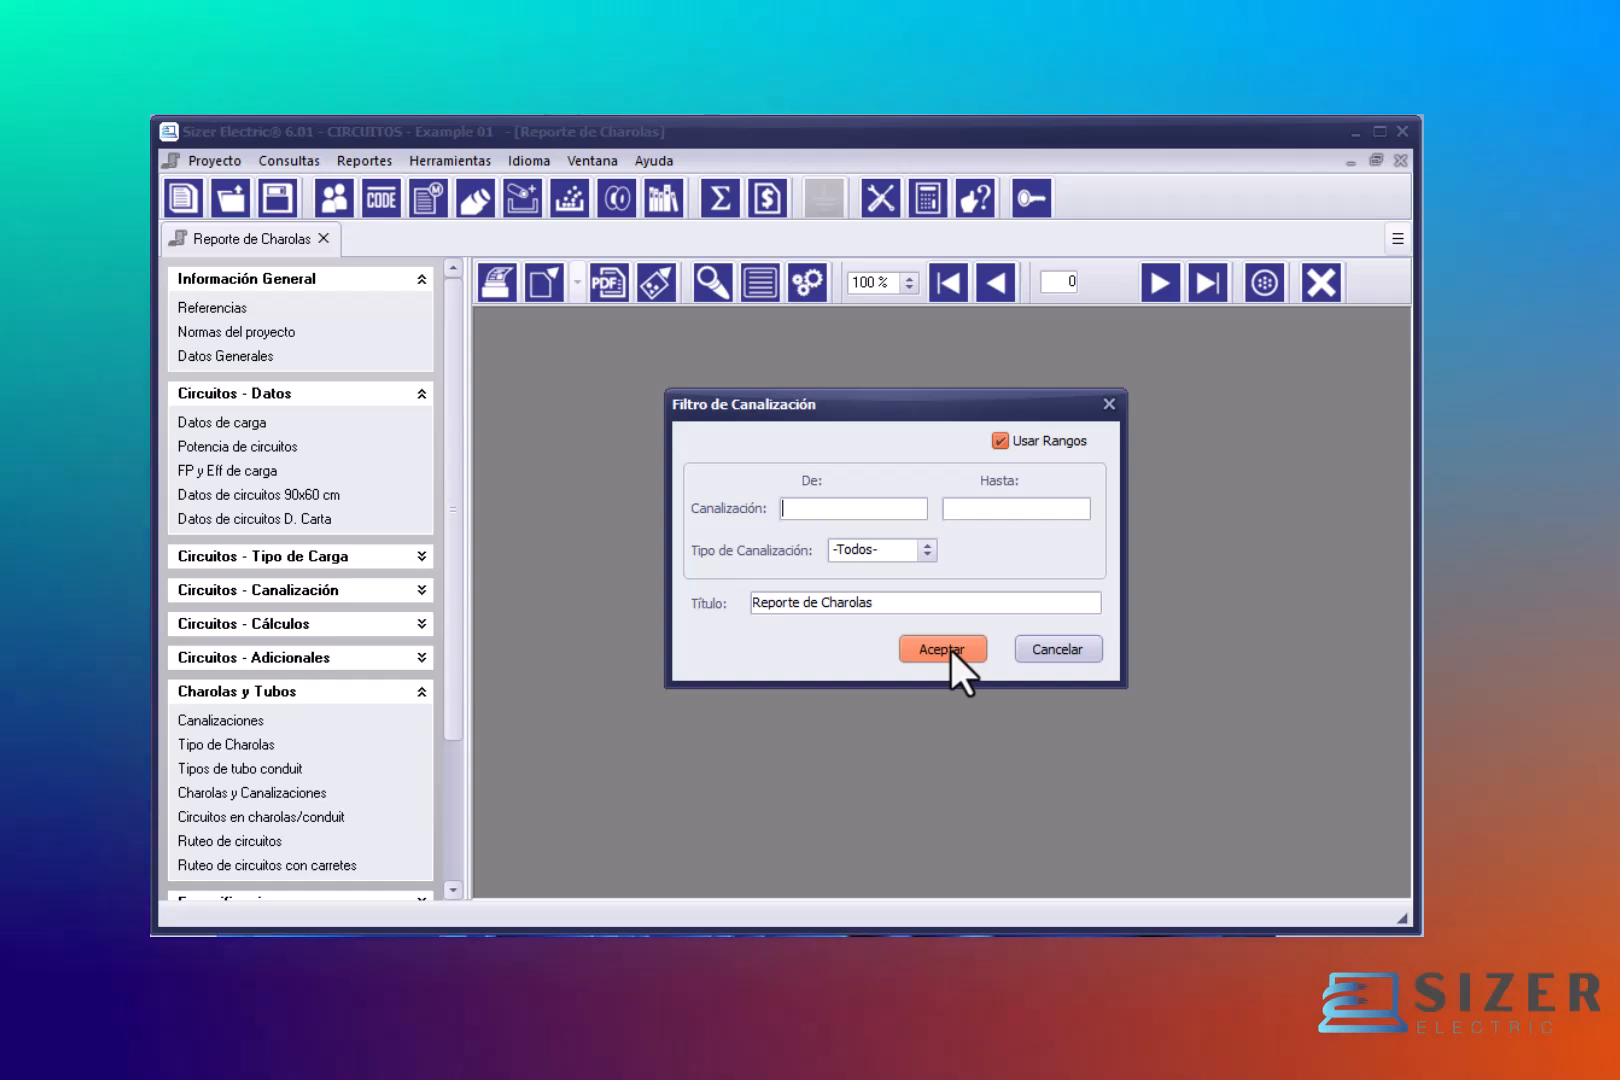
left_click(950, 651)
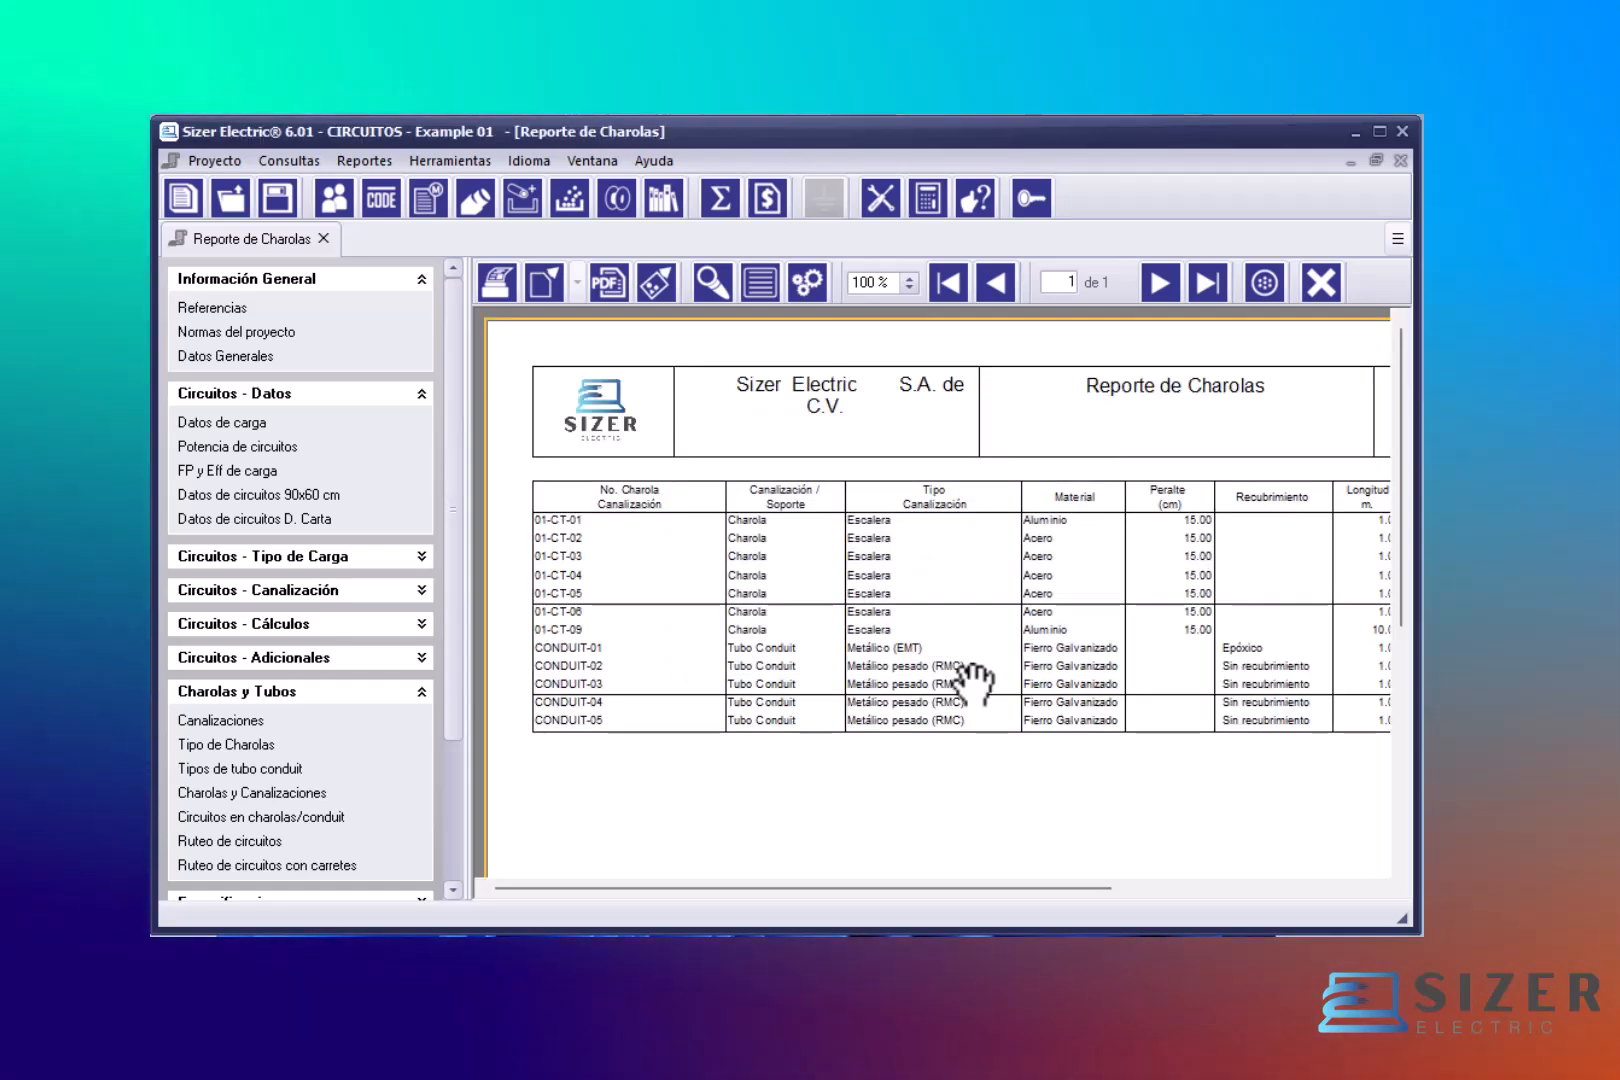
left_click(1321, 283)
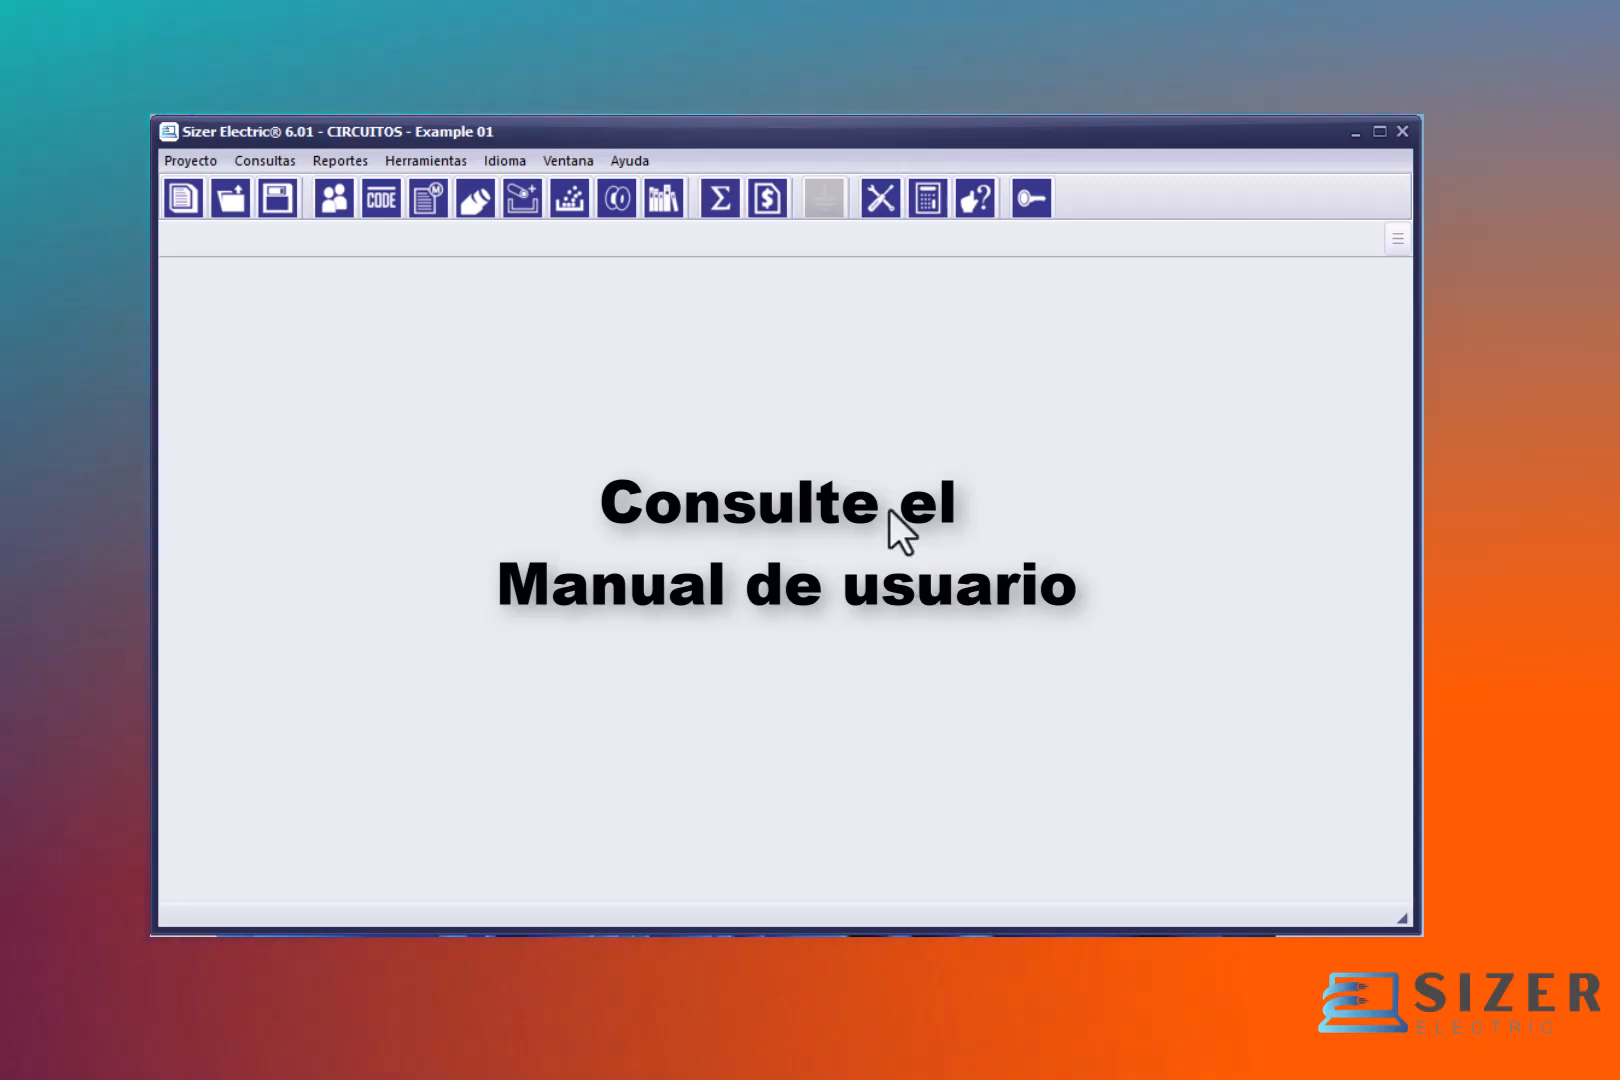
Step: Look over the available help resources, including the online user manual, and dismiss the list
left_click(636, 159)
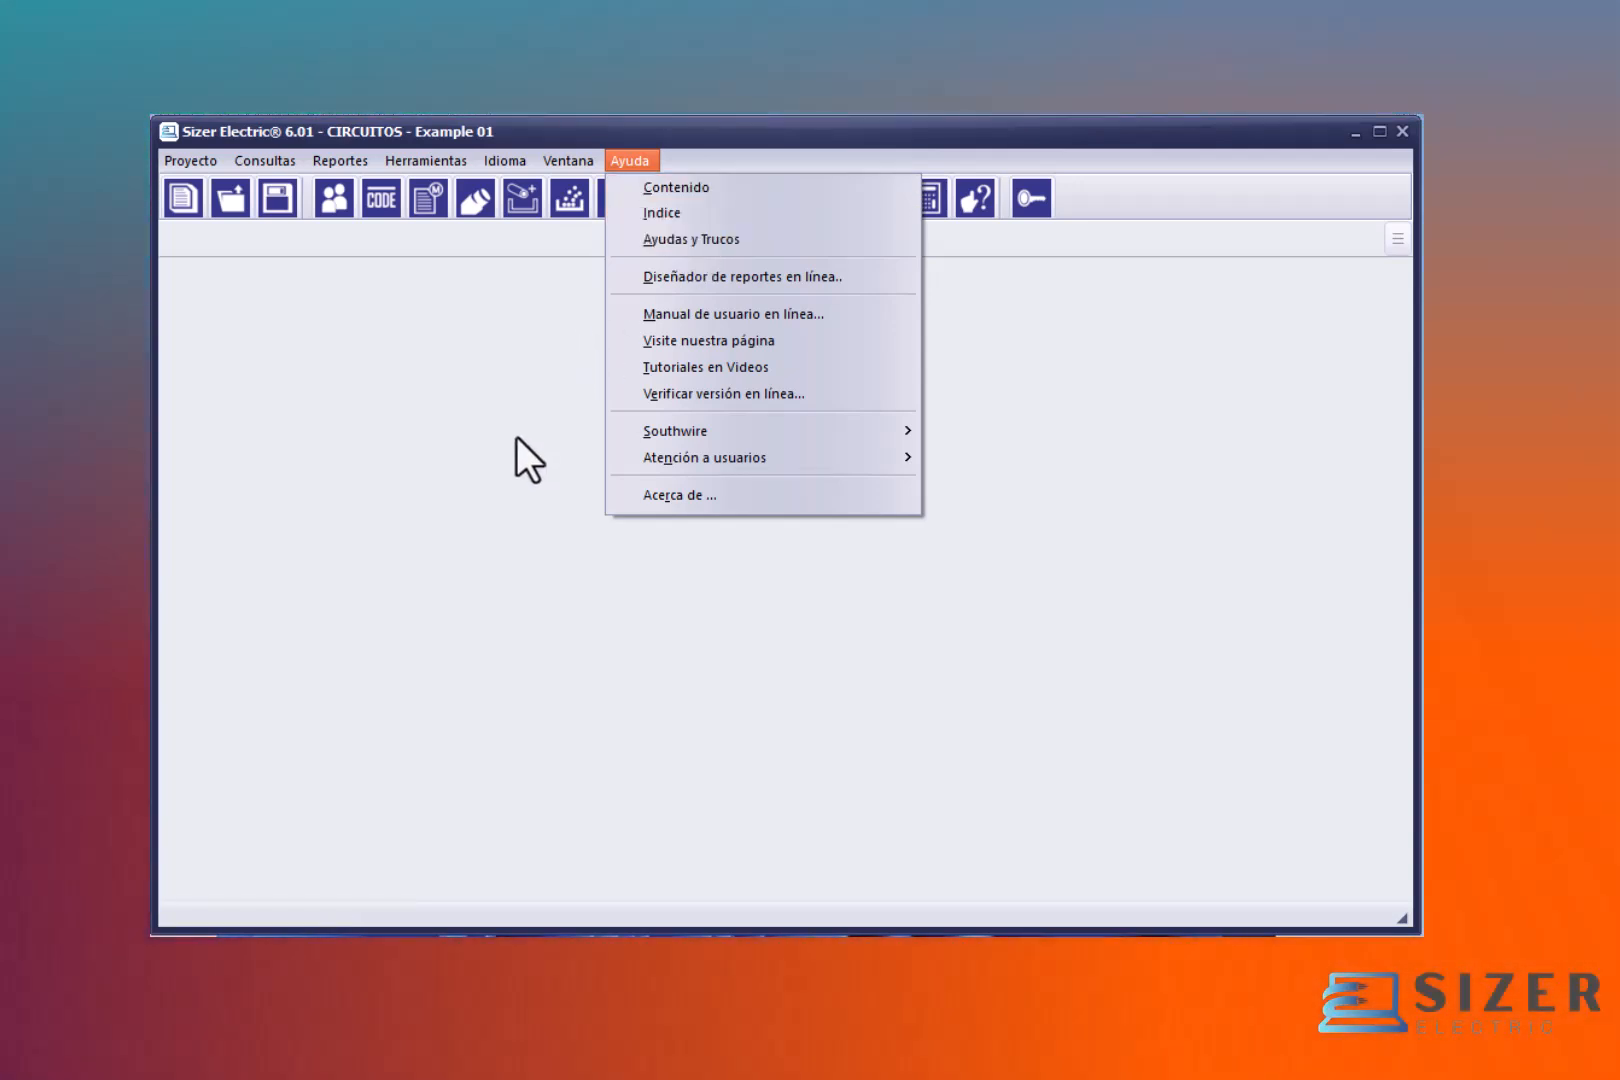
left_click(517, 436)
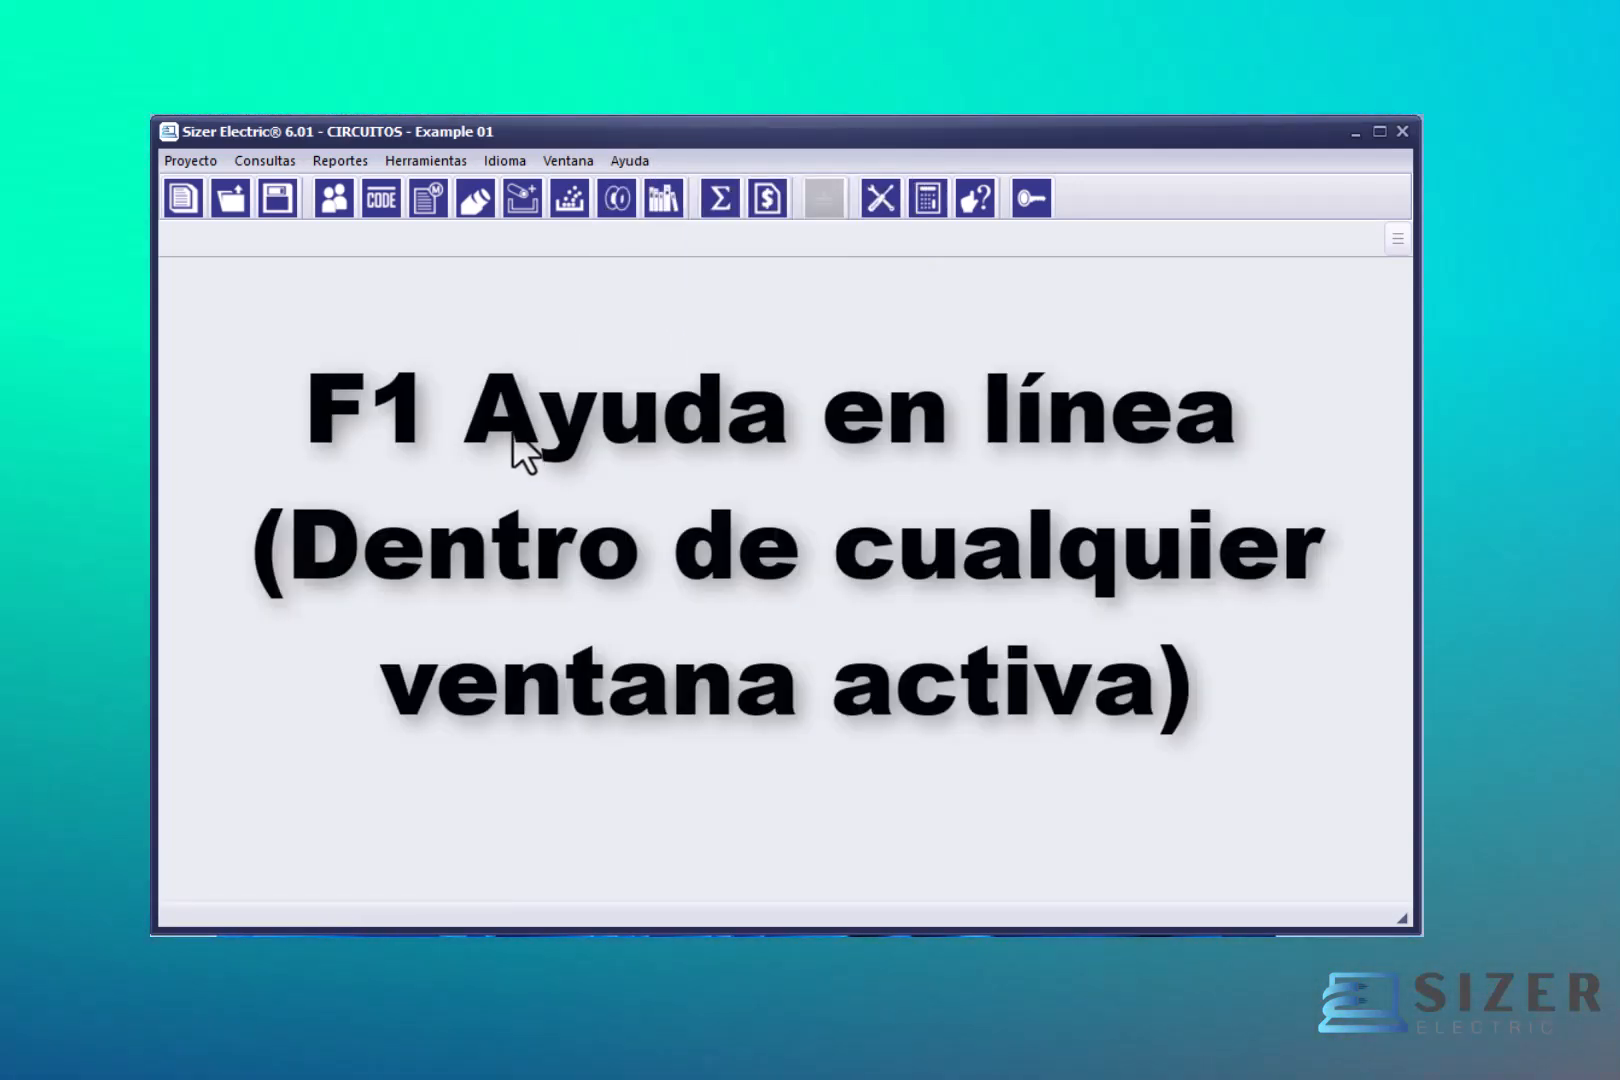